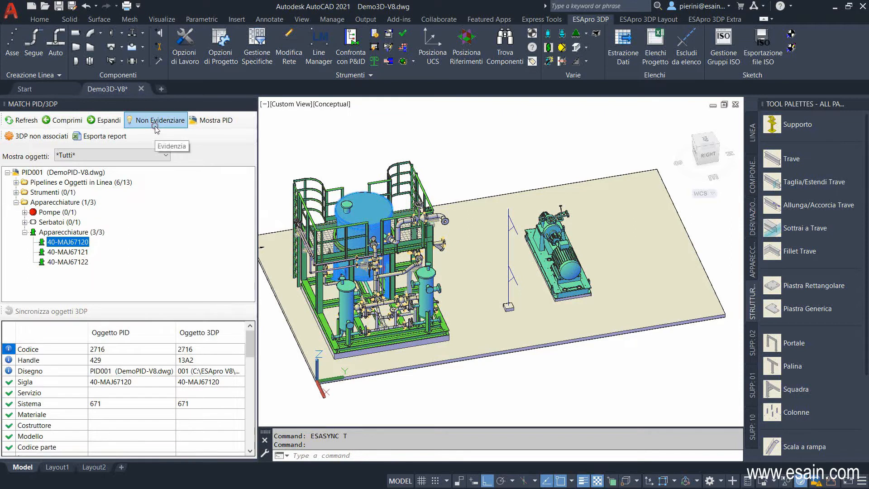
# - Highlight equipment 40-MAJ67121, equipment 40-MAJ67122 and the Pompe group one after another in the 3D model
pyautogui.click(72, 252)
pyautogui.click(78, 263)
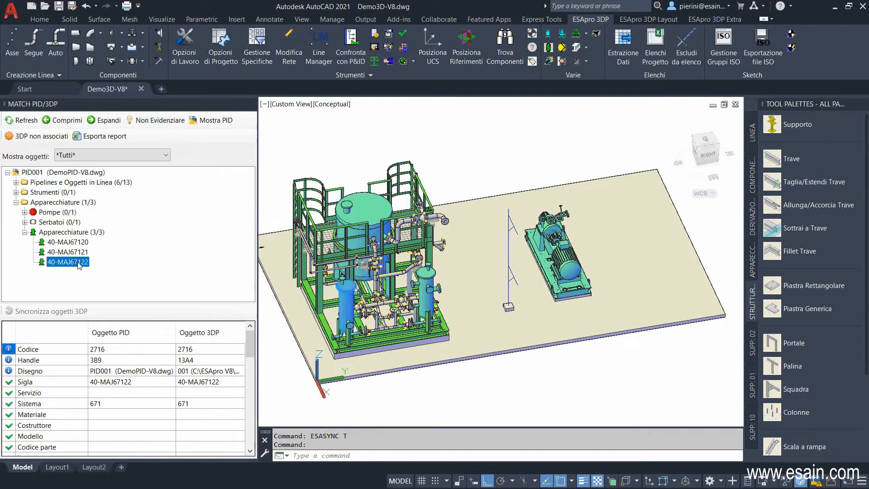
pyautogui.click(58, 213)
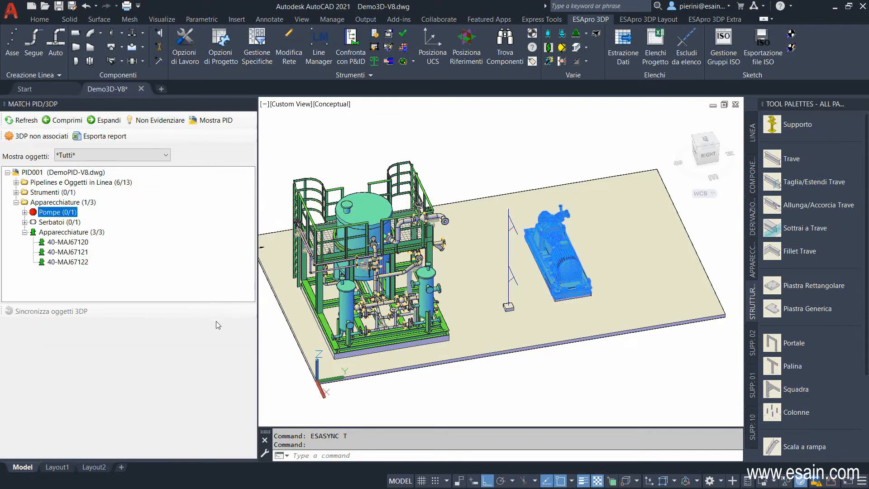
# - Compare the P&ID and 3D data of pump 40-PMP67000, checking the Modello and Potenza values
pyautogui.click(25, 212)
pyautogui.click(67, 222)
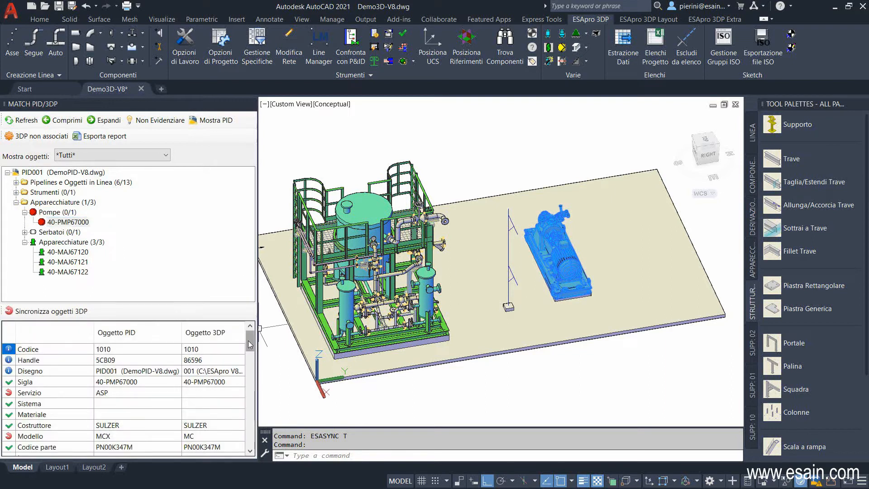
pyautogui.scroll(-2, 248, 345)
pyautogui.click(113, 383)
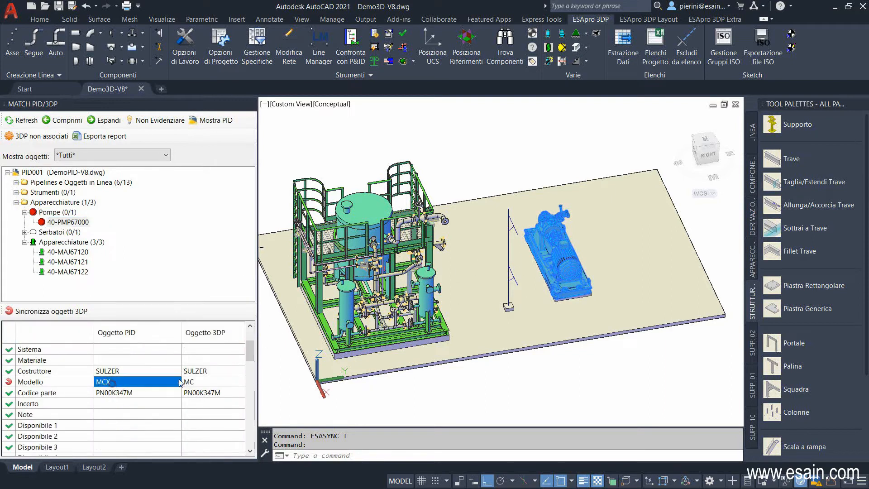
pyautogui.click(195, 383)
pyautogui.moveTo(251, 354); pyautogui.dragTo(252, 422)
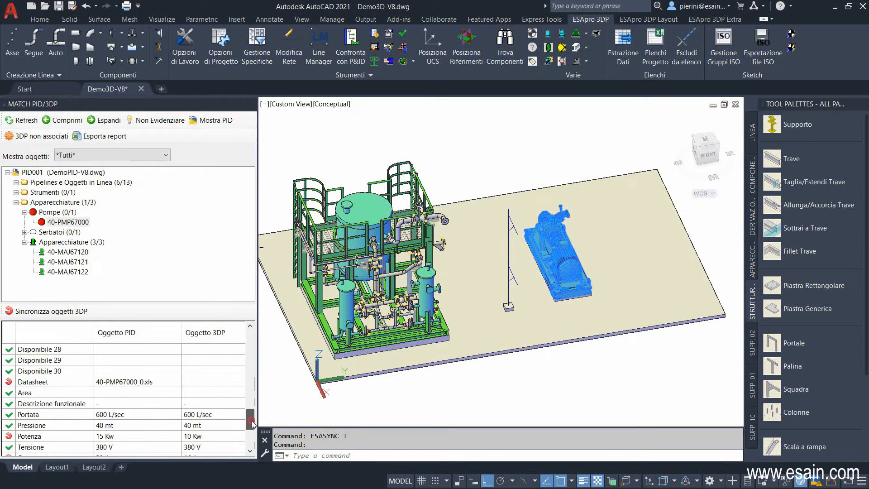
pyautogui.click(112, 437)
pyautogui.click(194, 438)
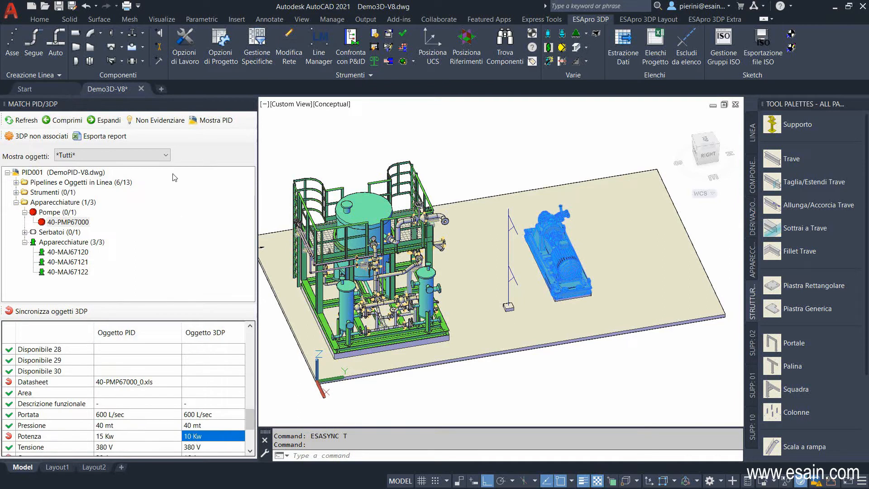
# - Turn off 3D highlighting and show the P&ID drawing, locating tank TK-001 and pump 40-PMP67000 in it
pyautogui.click(157, 121)
pyautogui.click(192, 122)
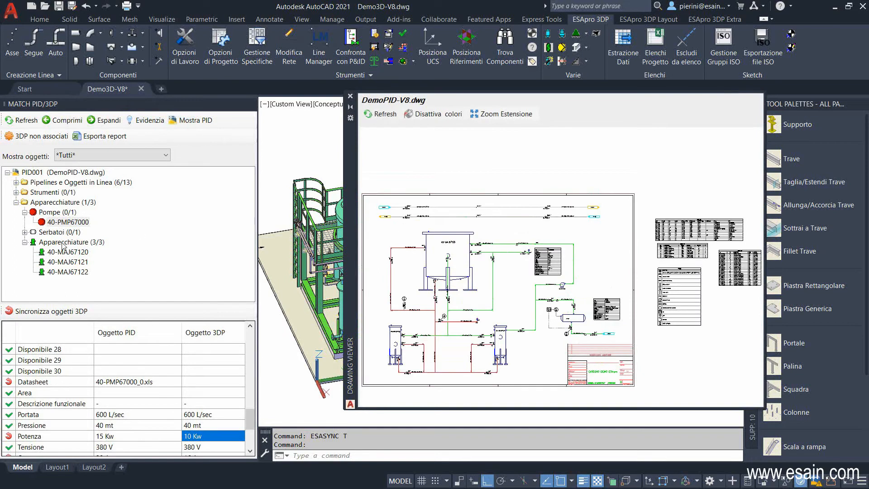
pyautogui.doubleClick(59, 232)
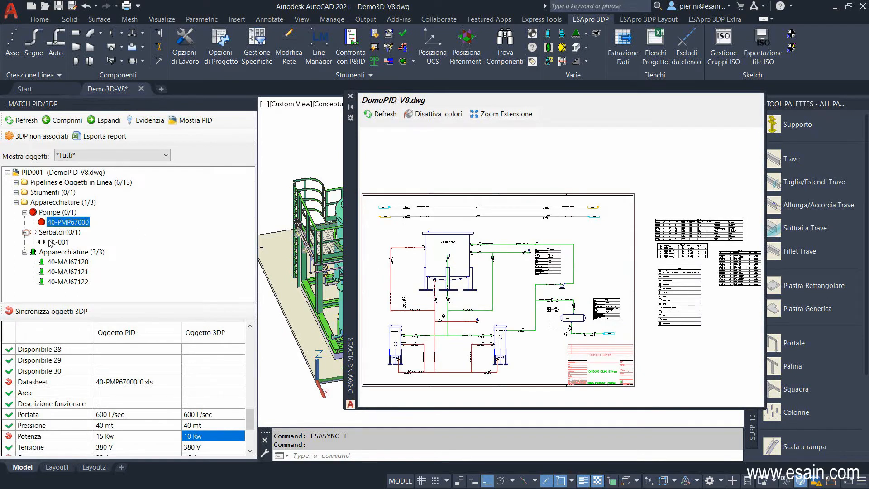
pyautogui.click(55, 243)
pyautogui.click(67, 222)
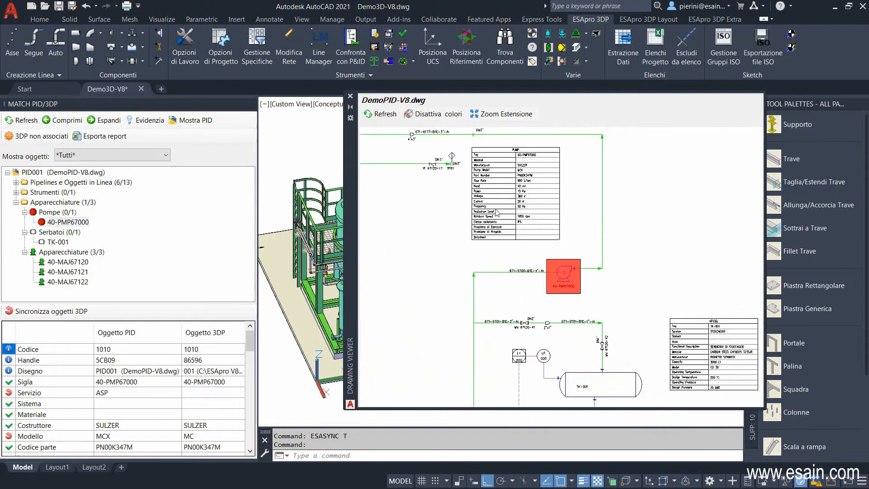
# - Switch off the colours in the P&ID preview and locate TK-001 and 40-PMP67000 again
pyautogui.click(414, 114)
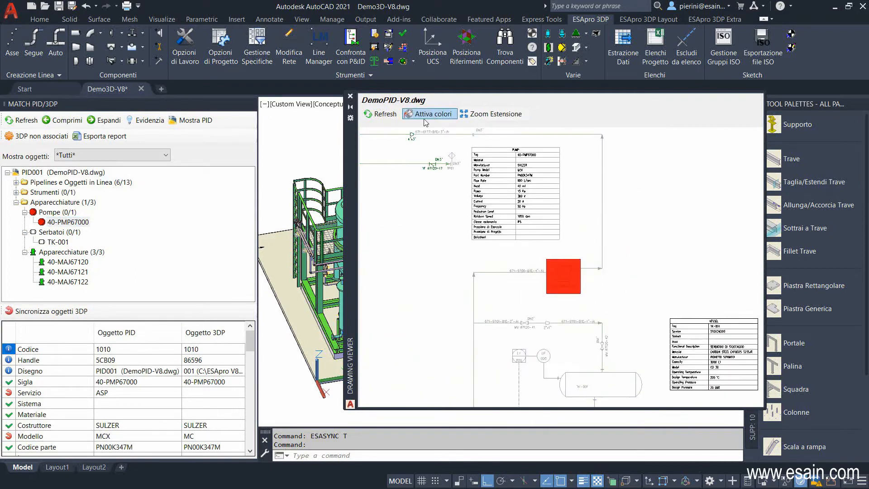
pyautogui.click(55, 242)
pyautogui.click(58, 222)
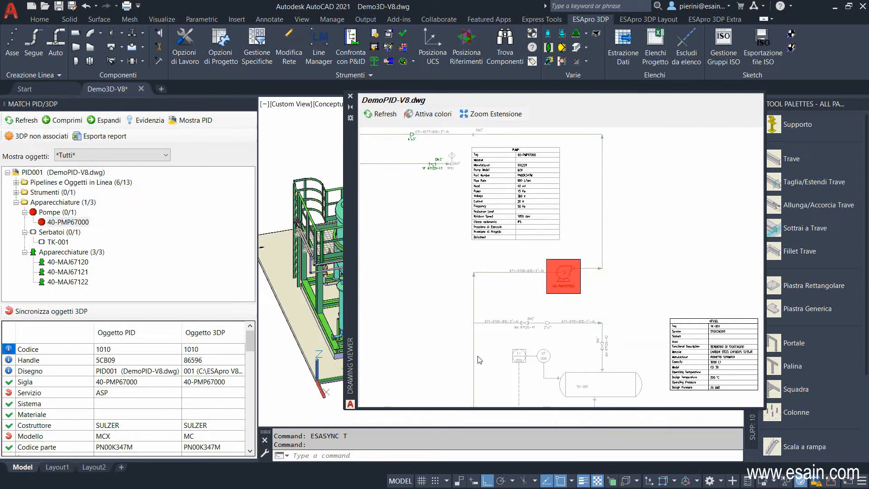
# - Locate equipment 40-MAJ67121 in the P&ID preview, inspect the area around it, and close the preview
pyautogui.scroll(-1, 481, 354)
pyautogui.click(68, 272)
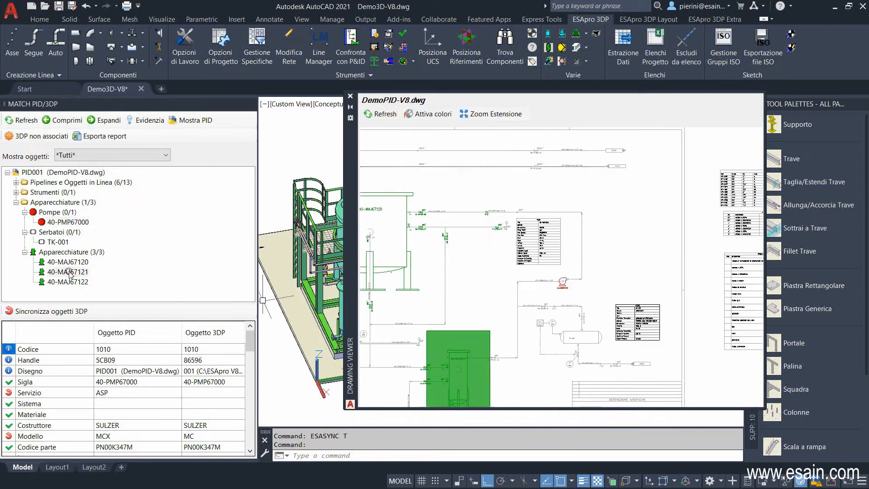
pyautogui.scroll(5, 562, 278)
pyautogui.scroll(-3, 560, 272)
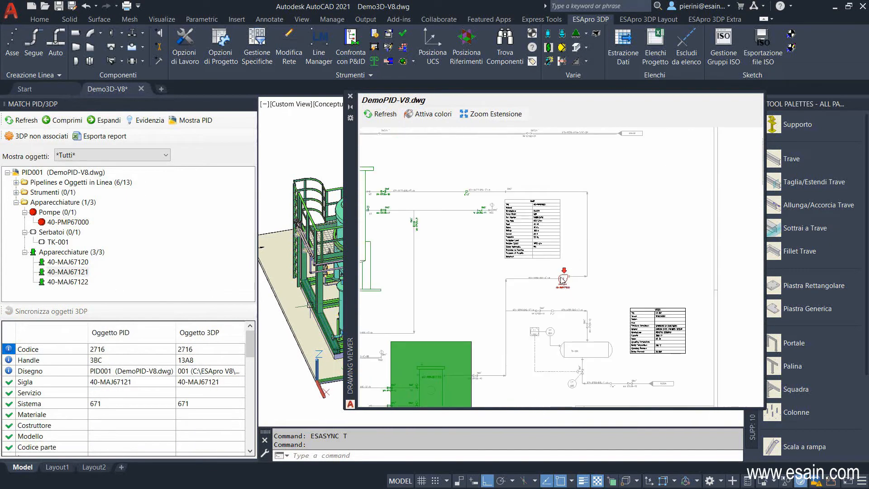
pyautogui.scroll(2, 584, 298)
pyautogui.scroll(-3, 585, 297)
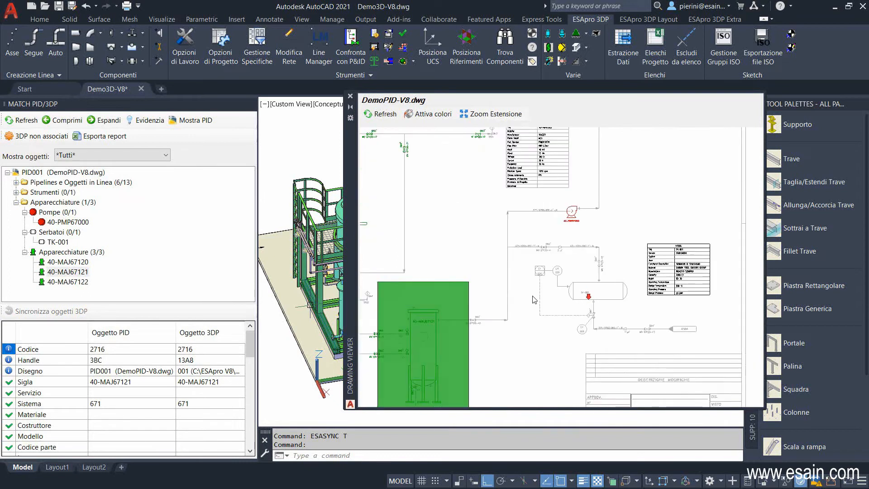
pyautogui.scroll(2, 607, 283)
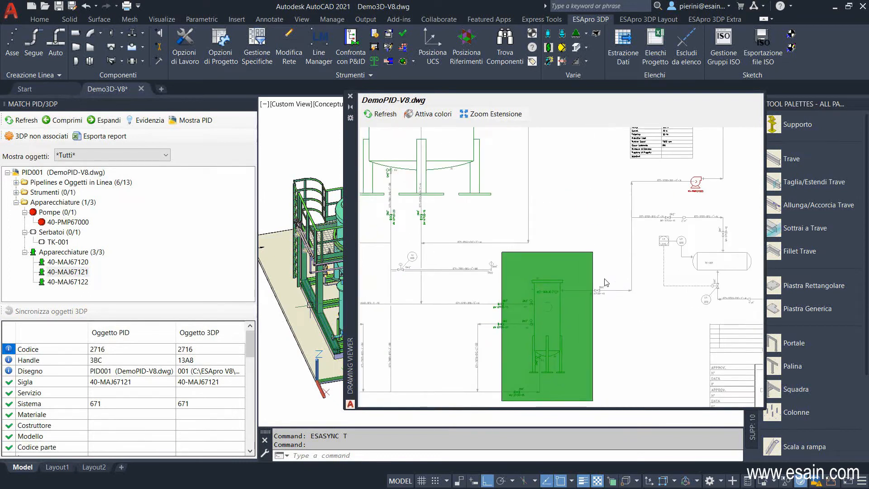
pyautogui.click(350, 96)
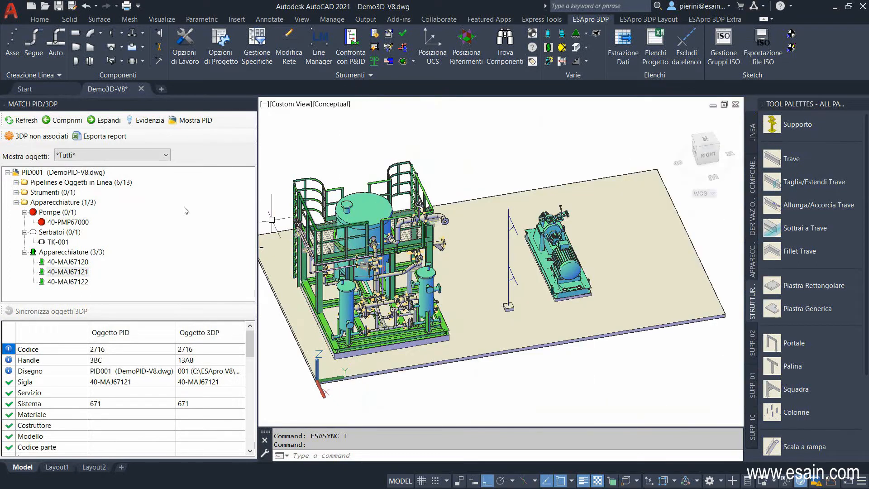
# - Synchronize the 3D object of pump 40-PMP67000 with its P&ID data
pyautogui.click(74, 223)
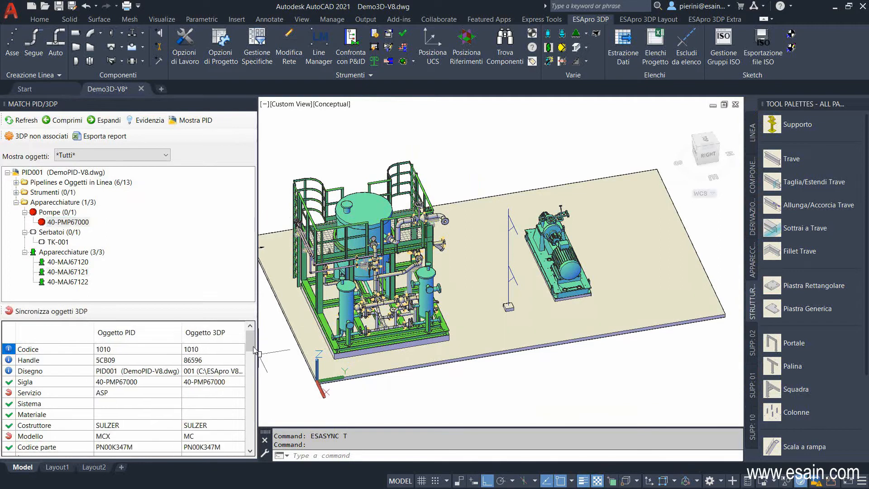
pyautogui.moveTo(250, 342); pyautogui.dragTo(244, 366)
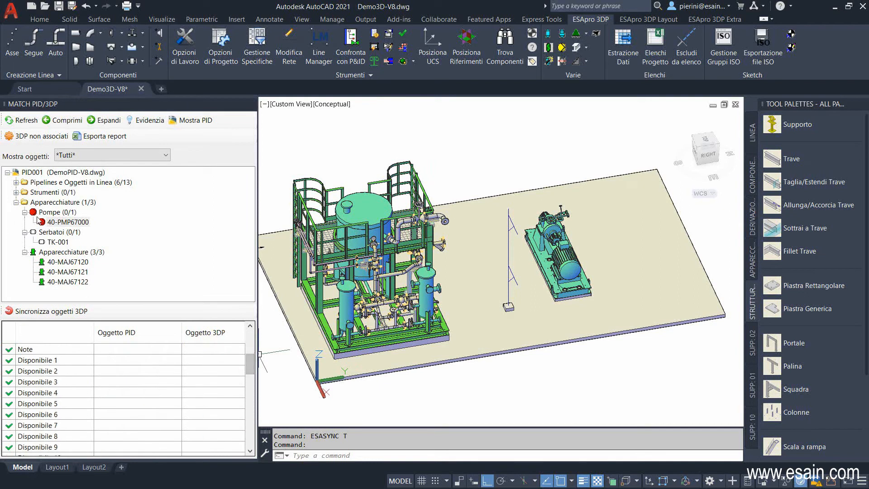
pyautogui.click(45, 311)
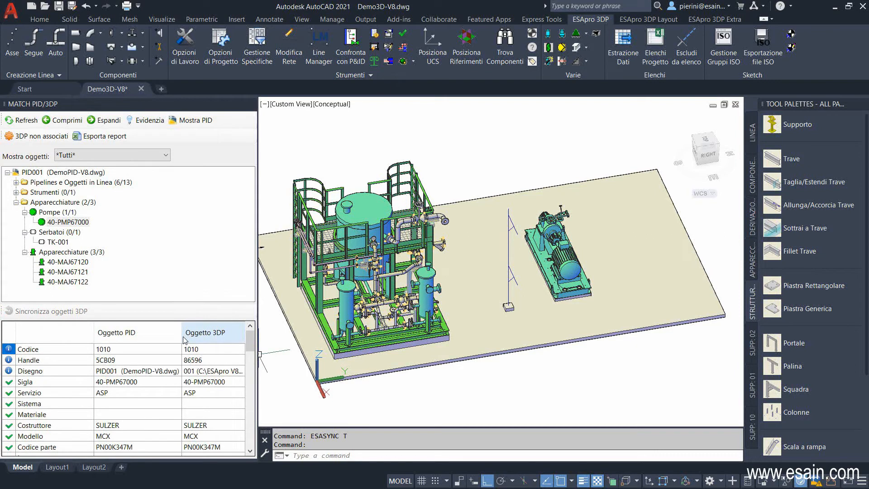
# - Select the missing tank TK-001 and position the UCS on the base slab beyond the pump, raised 800 along Z
pyautogui.click(58, 242)
pyautogui.click(429, 44)
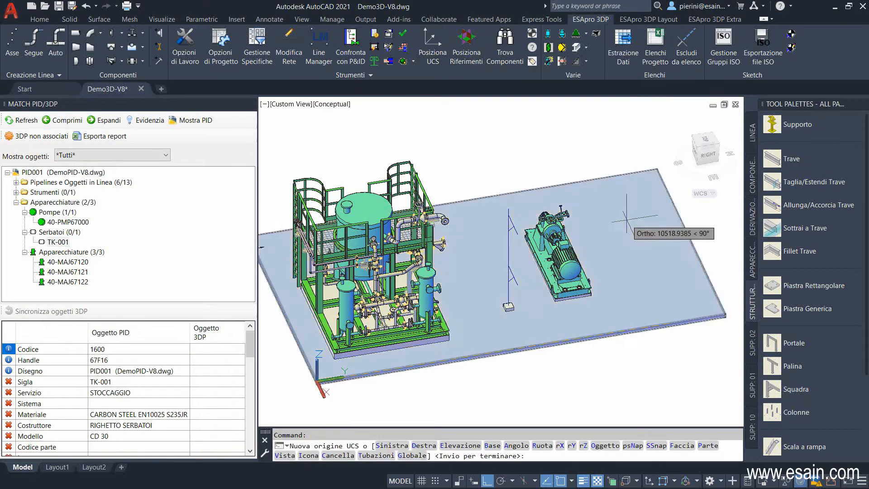
pyautogui.click(625, 219)
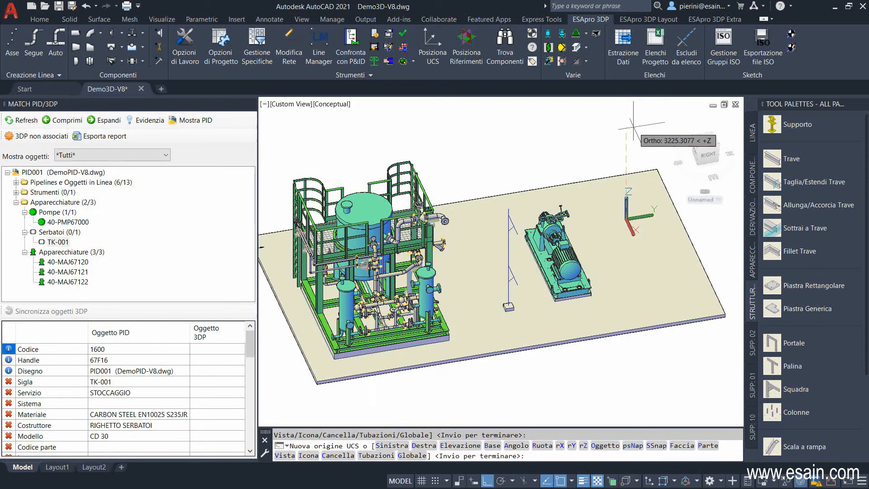
pyautogui.write('800')
pyautogui.press('Return')
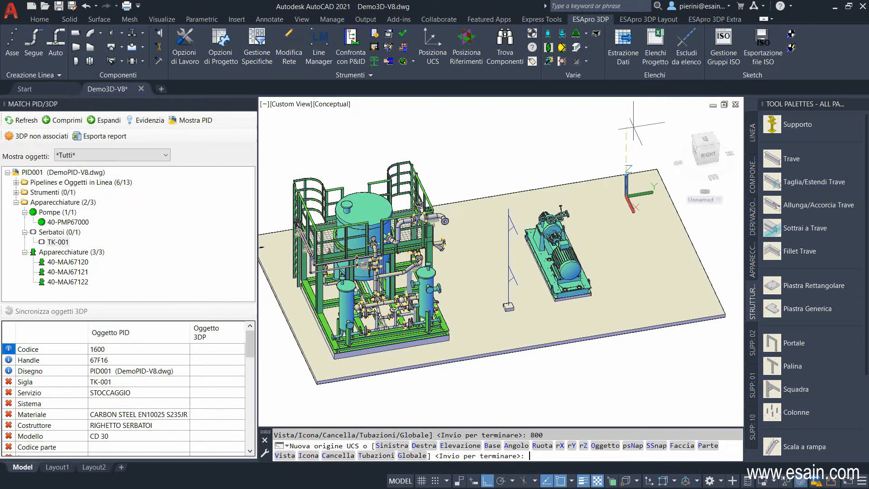
pyautogui.press('Return')
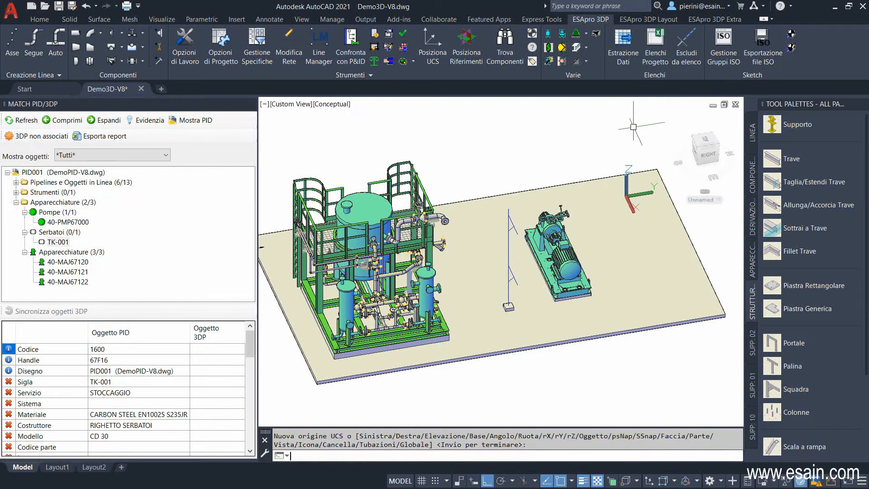
# - Start inserting a parametric tank, browse the available tank shapes and choose the Bombato Ellittico type
pyautogui.click(752, 261)
pyautogui.click(783, 131)
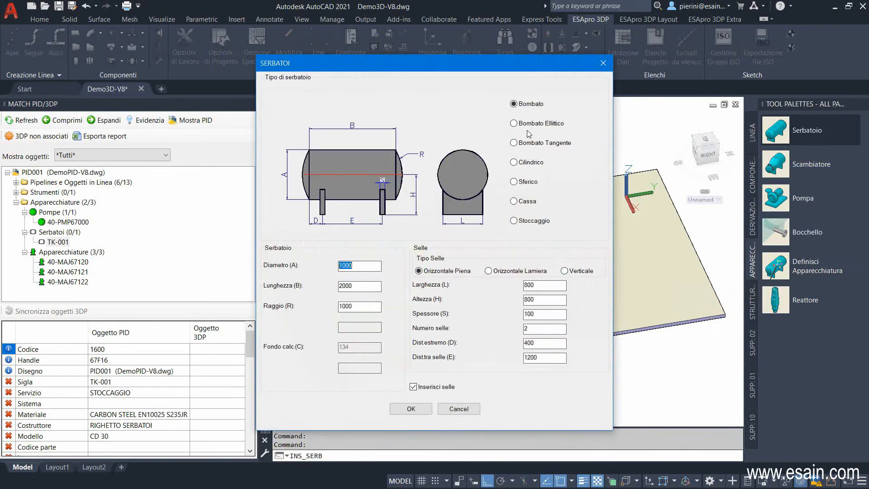
pyautogui.click(529, 125)
pyautogui.click(532, 141)
pyautogui.click(536, 163)
pyautogui.click(536, 181)
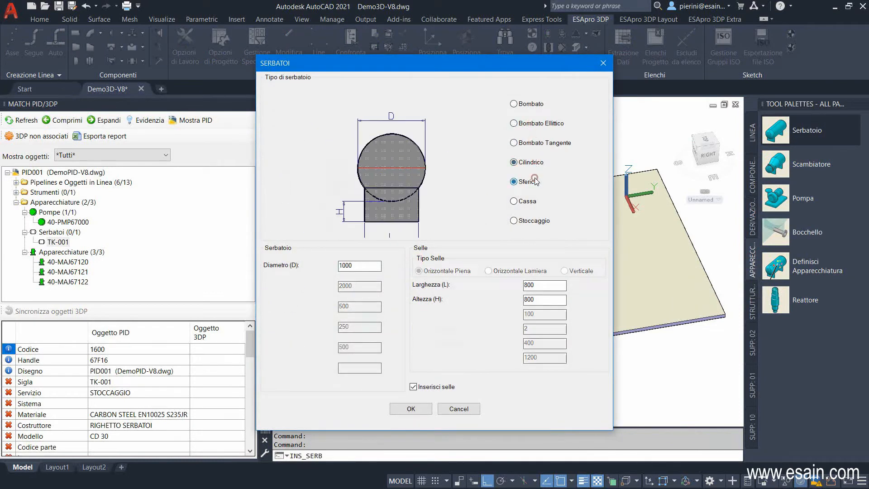
pyautogui.click(533, 123)
# - Edit the tank's length (B) and the distance between its saddles (E), and accept the tank parameters
pyautogui.doubleClick(354, 282)
pyautogui.press('BackSpace')
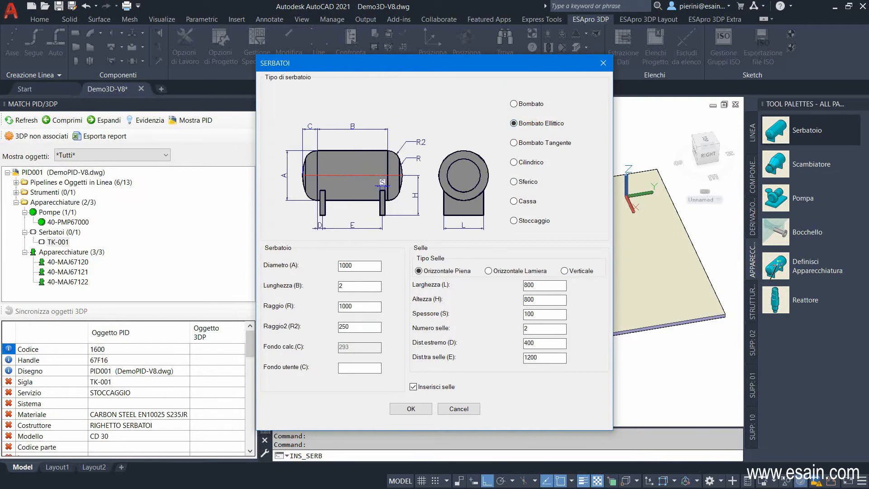
pyautogui.doubleClick(544, 358)
pyautogui.click(411, 408)
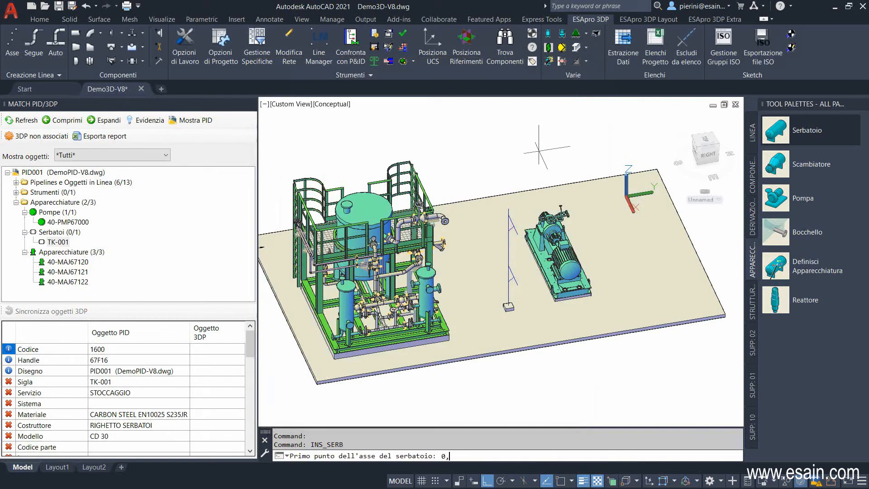
# - Place the tank with its axis starting at 0,0 and running along X, and accept its data with all fields blank
pyautogui.press('Return')
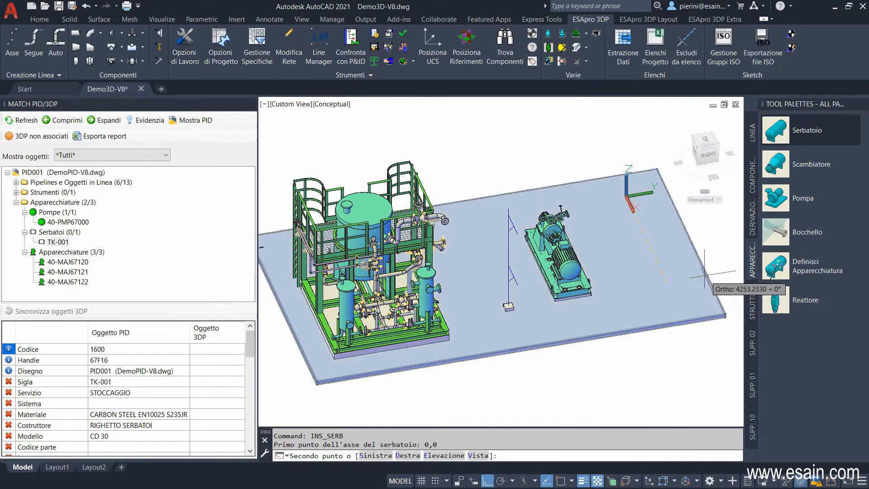
pyautogui.click(673, 277)
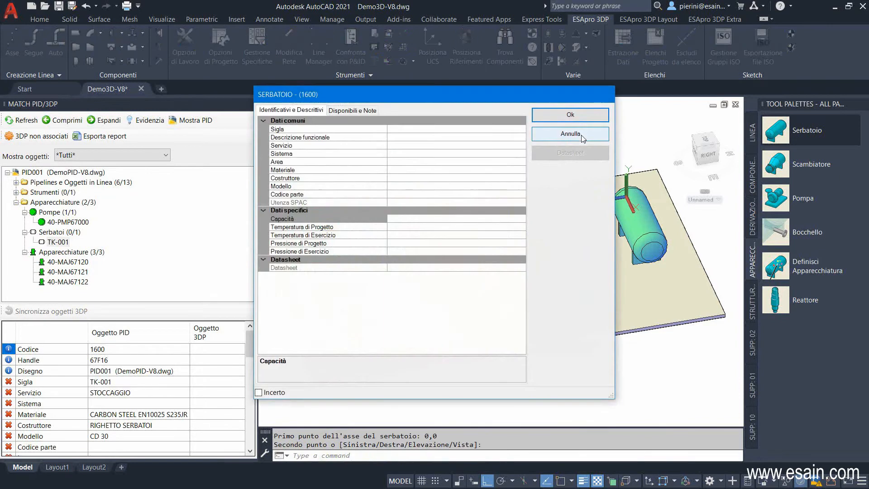
pyautogui.click(406, 131)
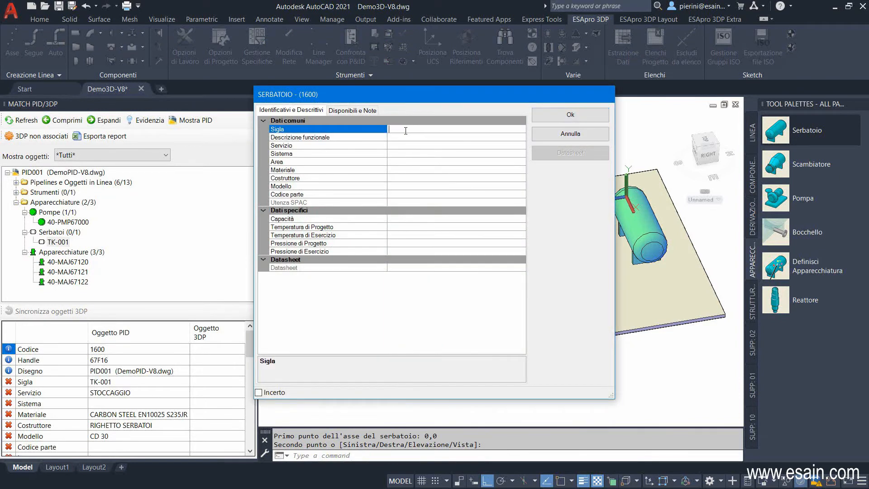
pyautogui.click(405, 169)
pyautogui.click(404, 186)
pyautogui.click(560, 117)
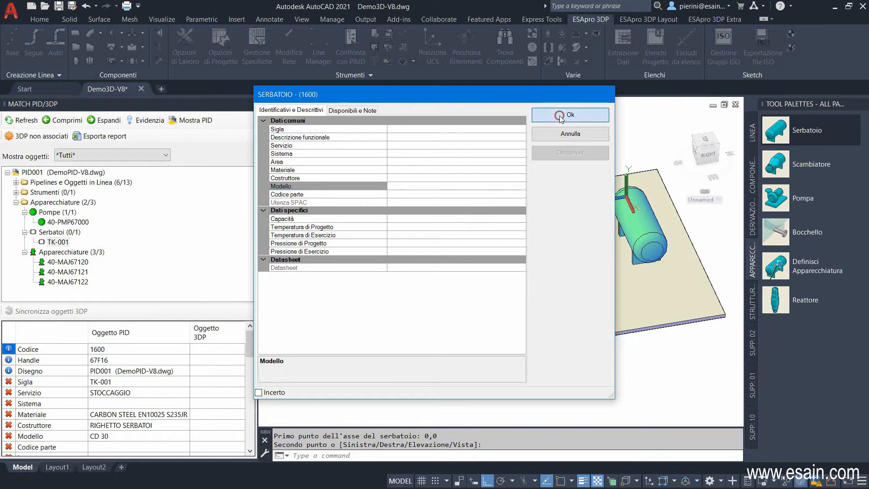
# - Associate P&ID tank TK-001 with the newly placed tank in the 3D model
pyautogui.click(49, 243)
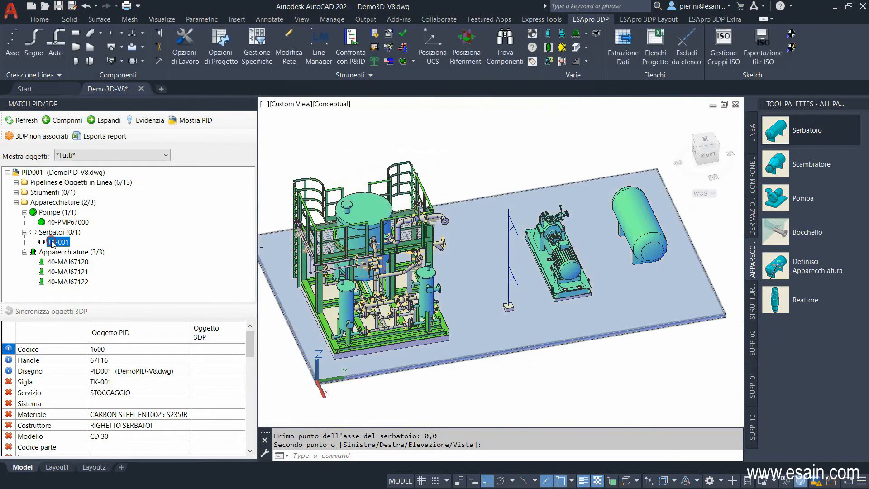
pyautogui.rightClick(51, 241)
pyautogui.click(71, 247)
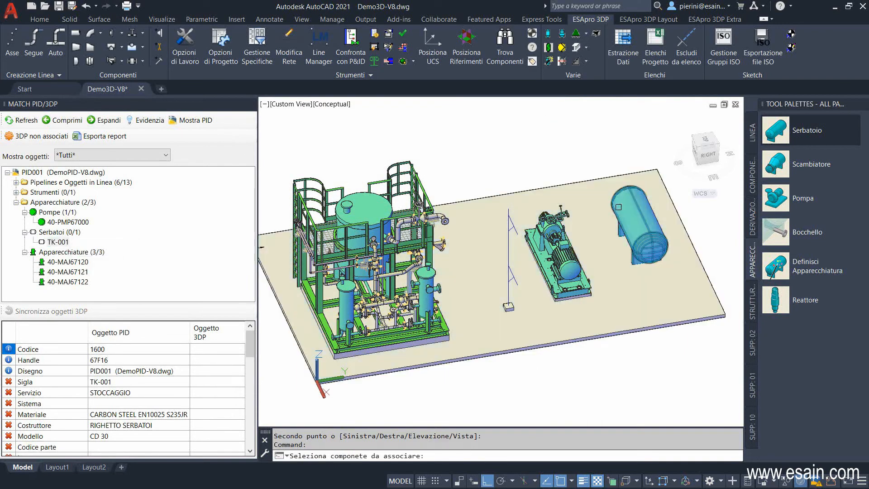
pyautogui.click(634, 210)
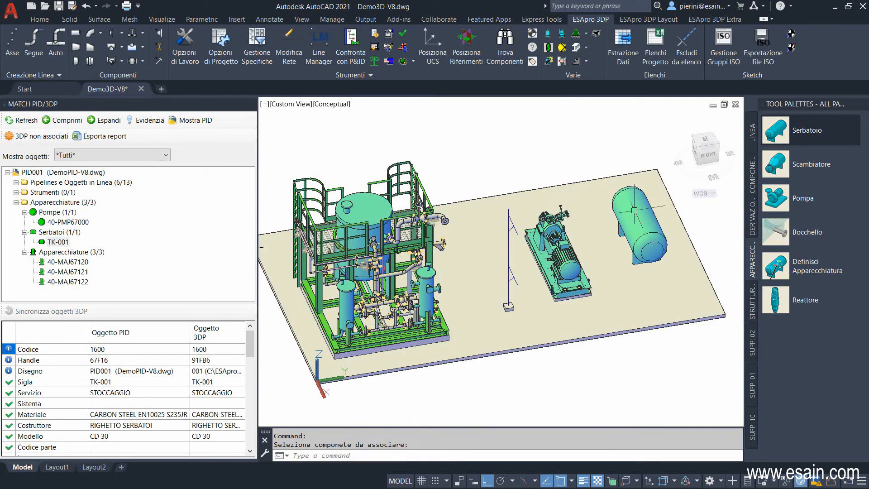
# - Review the remaining data of tank TK-001 and view its location in the P&ID drawing, closing the viewer when done
pyautogui.moveTo(250, 348)
pyautogui.mouseDown()
pyautogui.moveTo(254, 413)
pyautogui.moveTo(252, 351)
pyautogui.mouseUp()
pyautogui.click(195, 121)
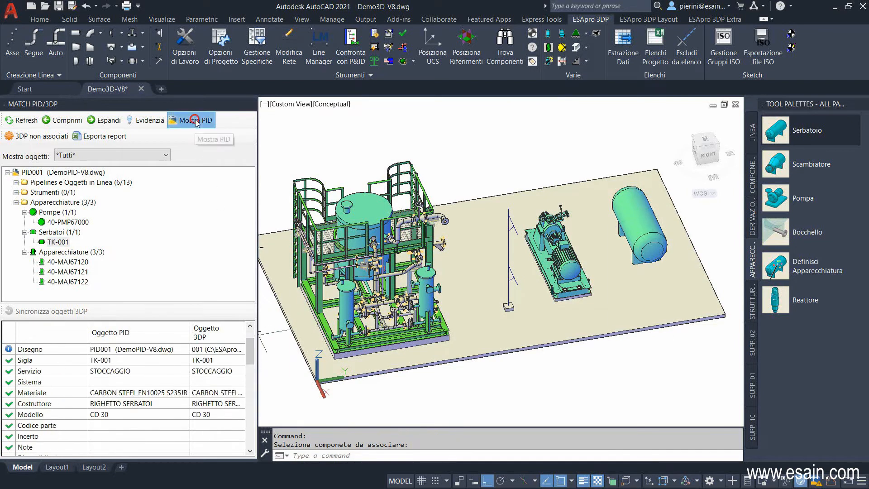
pyautogui.click(424, 117)
pyautogui.scroll(3, 572, 332)
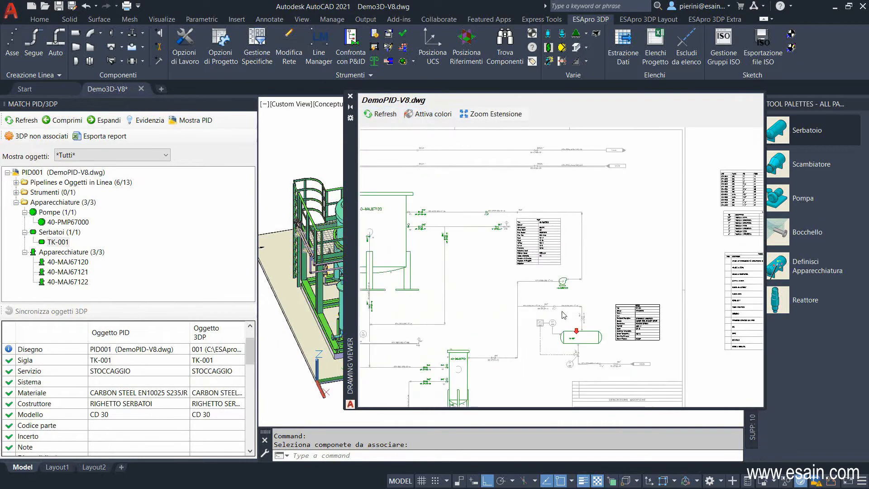
pyautogui.click(424, 114)
pyautogui.click(350, 96)
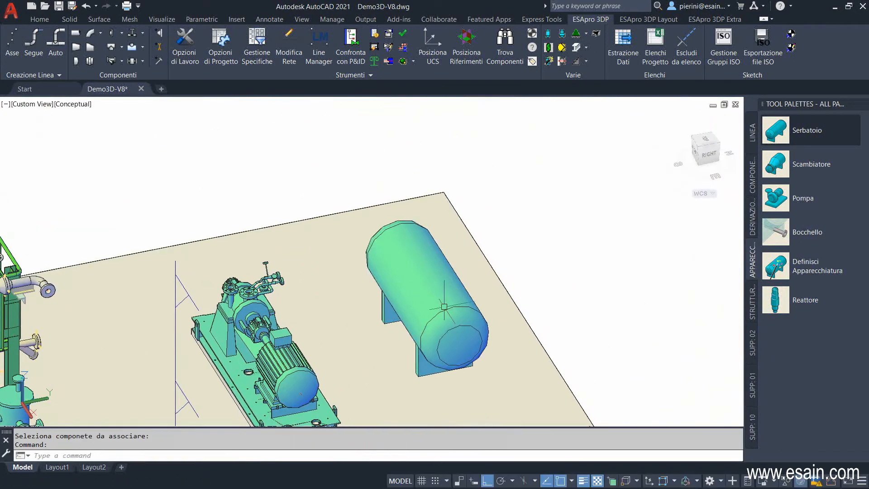
# - Change the 3D view's visual style to X-ray so the inside of the tank can be seen
pyautogui.click(71, 104)
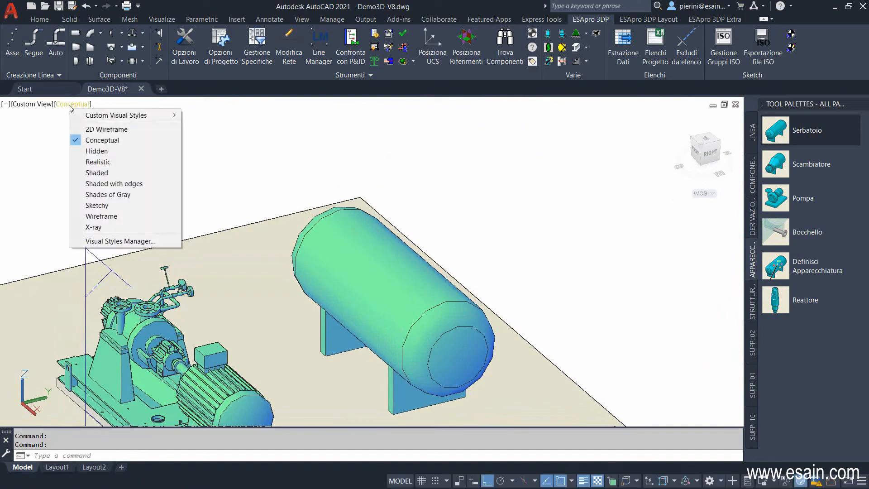
pyautogui.click(102, 228)
pyautogui.keyDown('shift'); pyautogui.moveTo(418, 260); pyautogui.dragTo(445, 260, button='middle'); pyautogui.keyUp('shift')
pyautogui.scroll(4, 317, 225)
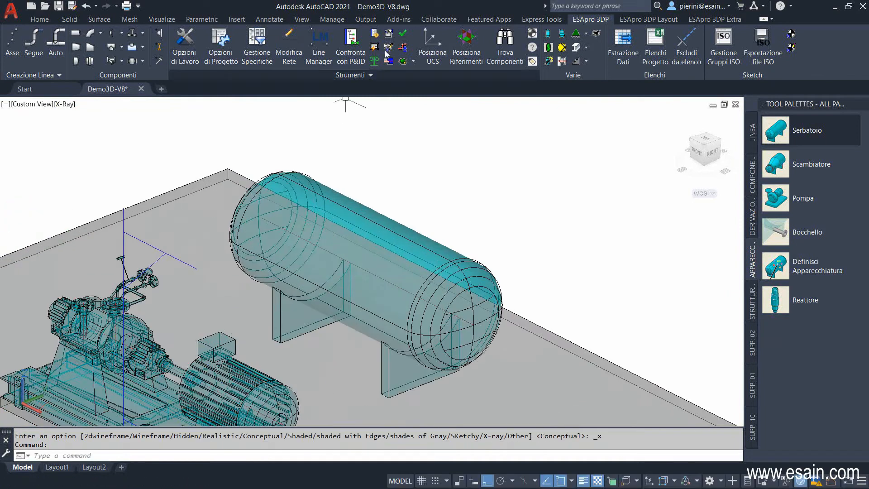
# - Reposition the UCS origin on the tank's axis, 400 along X from the axis point near its rear end
pyautogui.click(433, 43)
pyautogui.scroll(5, 272, 224)
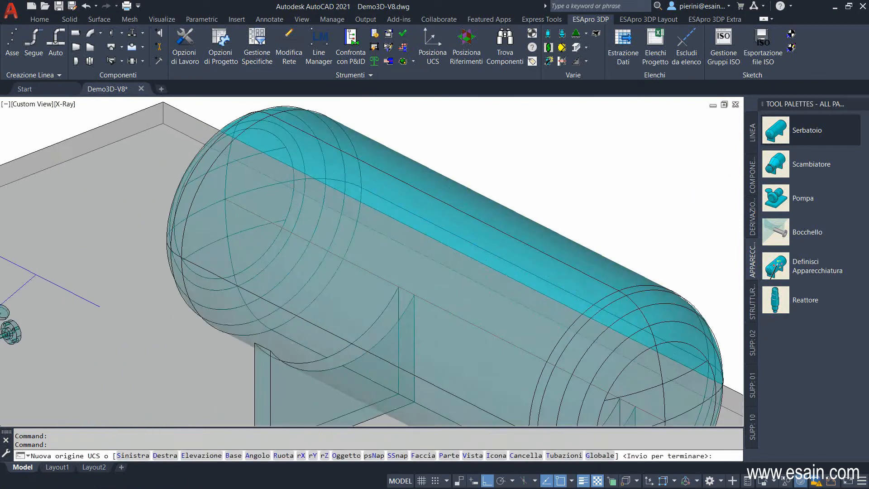
pyautogui.click(263, 218)
pyautogui.scroll(2, 361, 292)
pyautogui.scroll(-1, 393, 299)
pyautogui.write('400')
pyautogui.press('Return')
pyautogui.press('Return')
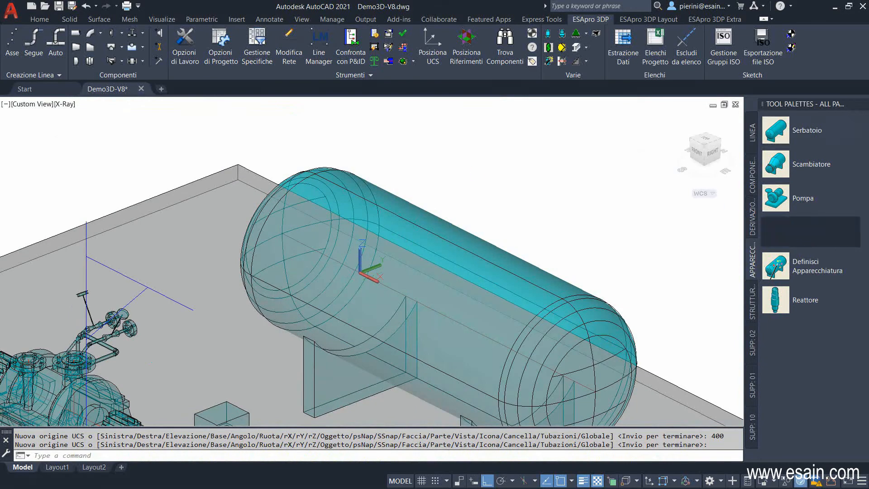
# - Start inserting a nozzle with class B1E, flanged type (Flangiato) and DN 50 - 2"
pyautogui.click(796, 232)
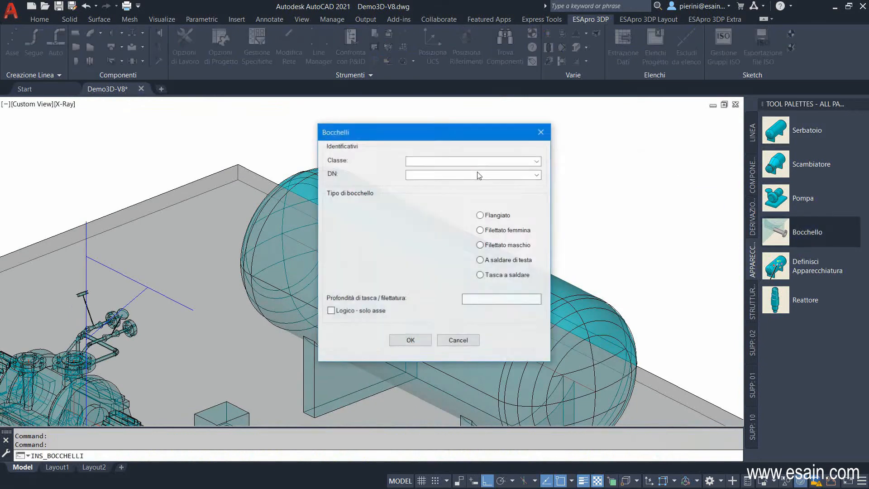
pyautogui.click(448, 162)
pyautogui.click(419, 242)
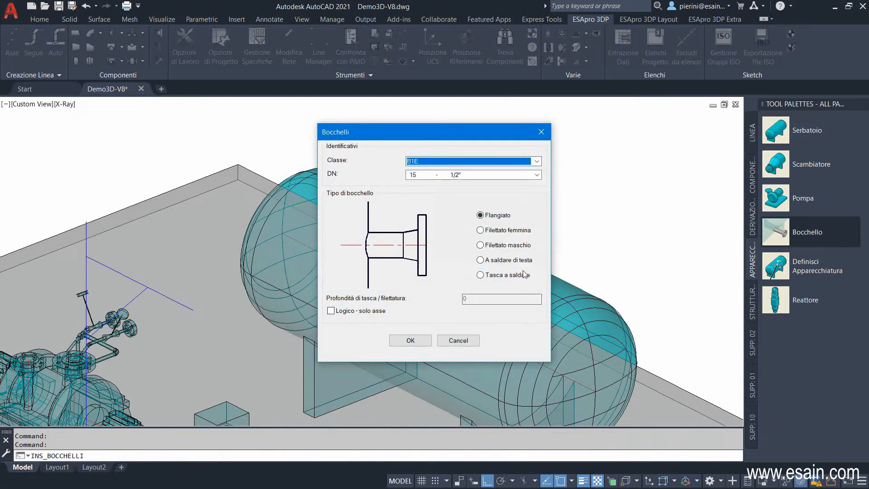
pyautogui.click(493, 217)
pyautogui.click(493, 231)
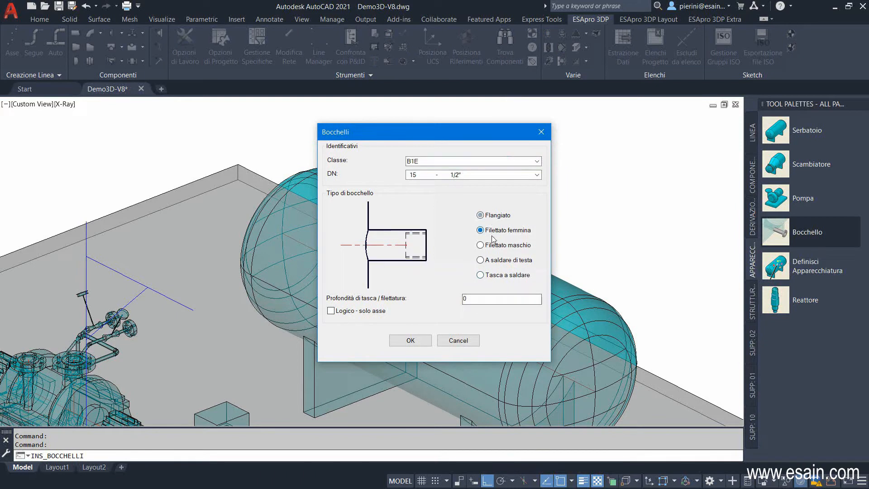
pyautogui.click(495, 246)
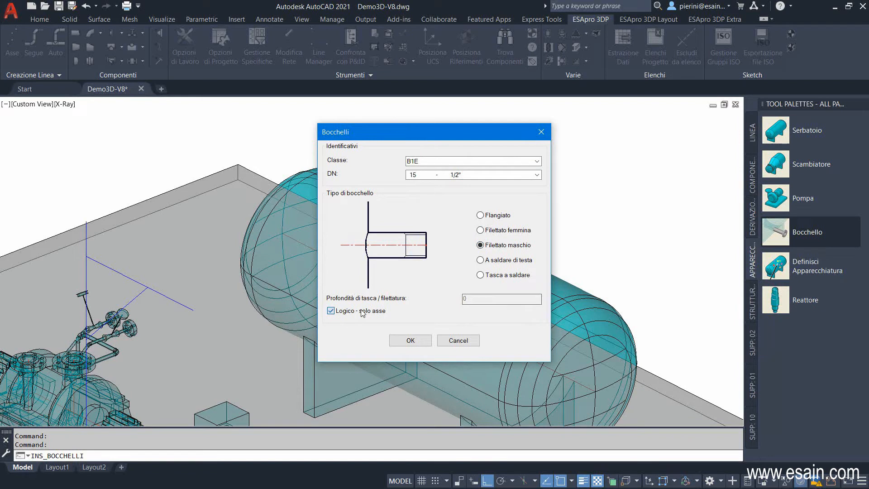
pyautogui.click(497, 217)
pyautogui.click(435, 175)
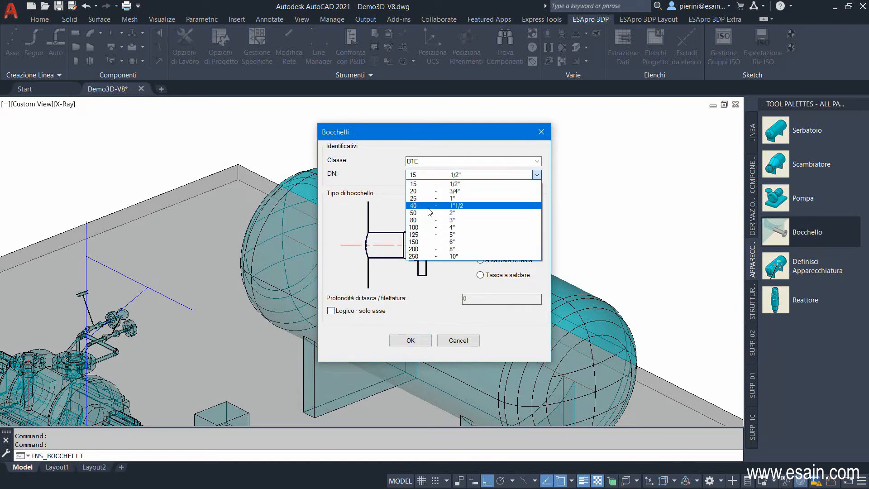
pyautogui.click(429, 213)
pyautogui.click(416, 333)
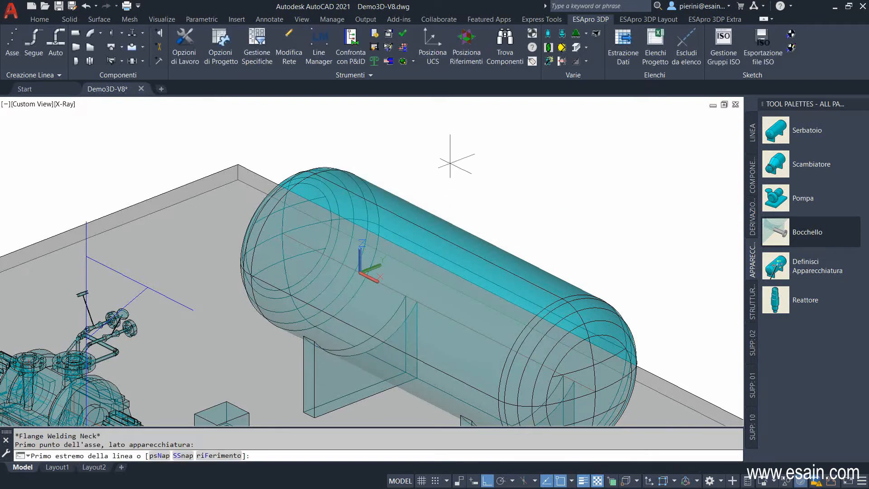
# - Route the nozzle axis from 0,0, 800 up along Z and 400 sideways toward 270°, and attach it to the tank
pyautogui.write('0,0')
pyautogui.press('Return')
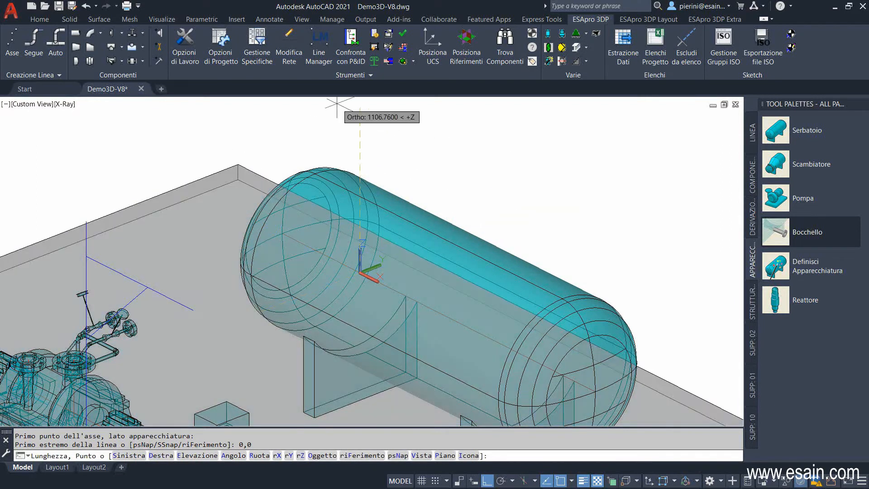
pyautogui.press('Return')
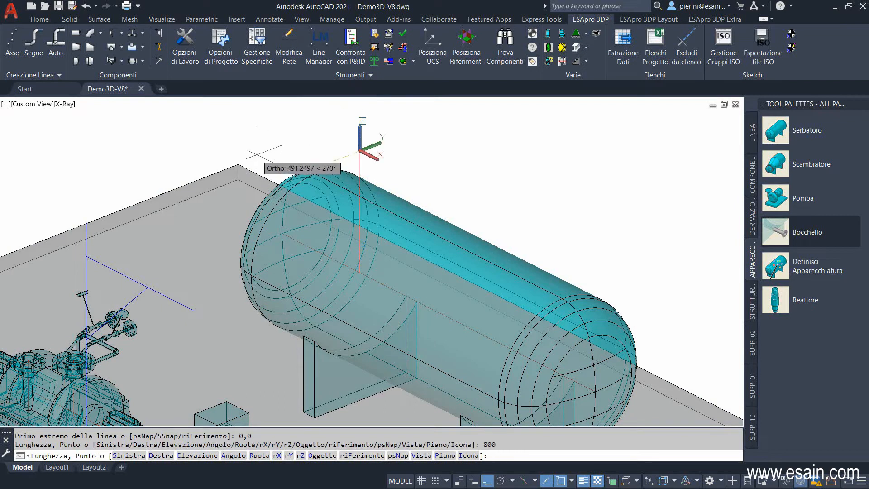
pyautogui.press('Return')
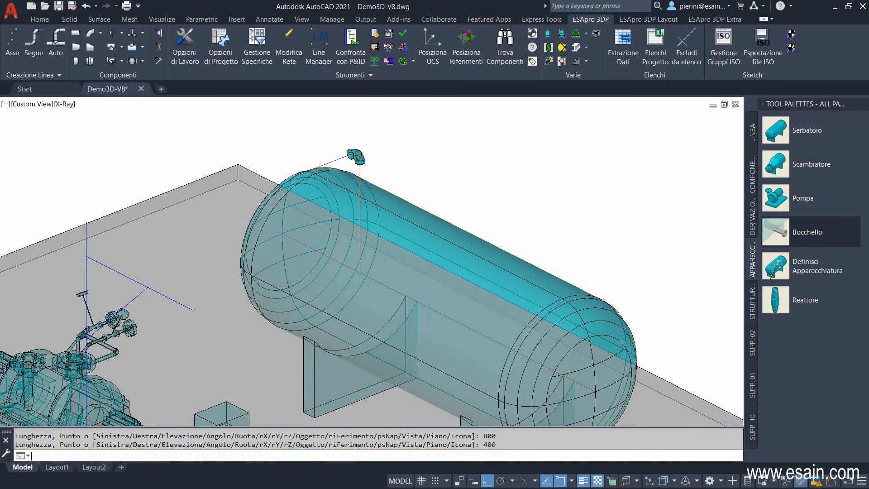
pyautogui.press('Return')
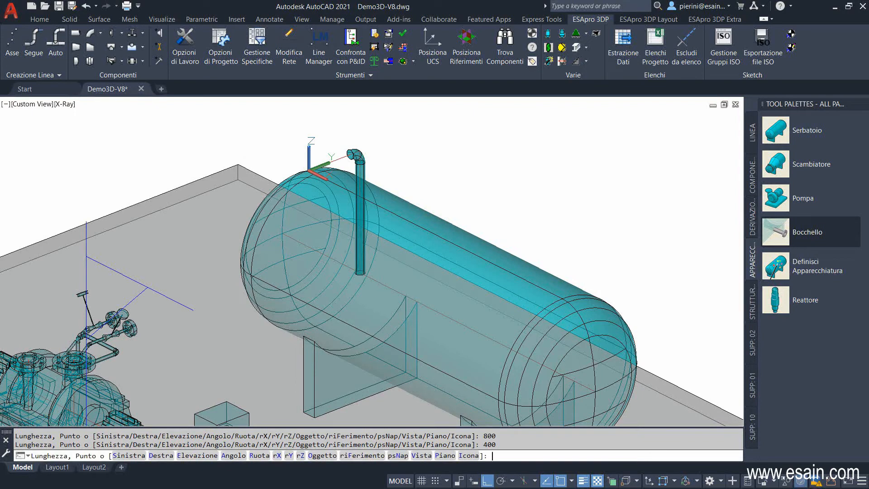
pyautogui.click(424, 220)
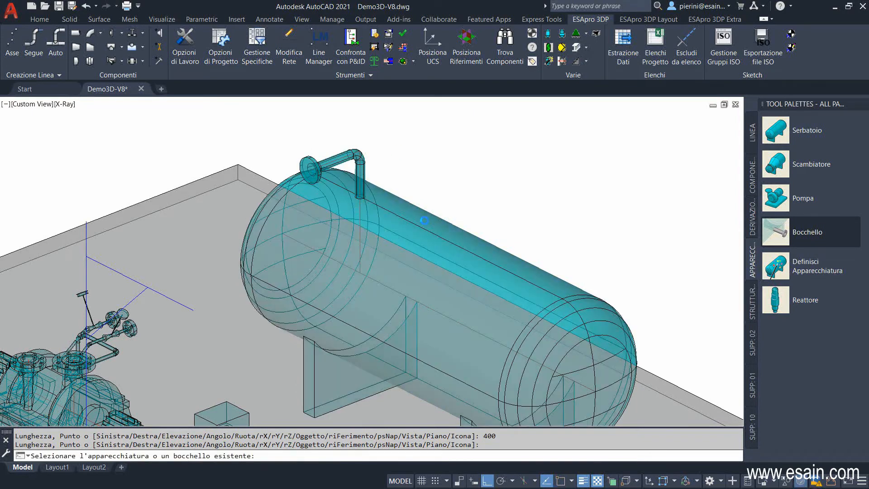
# - Assign the number N1 to the new elbowed 2" nozzle in its component data
pyautogui.scroll(5, 311, 149)
pyautogui.press('Return')
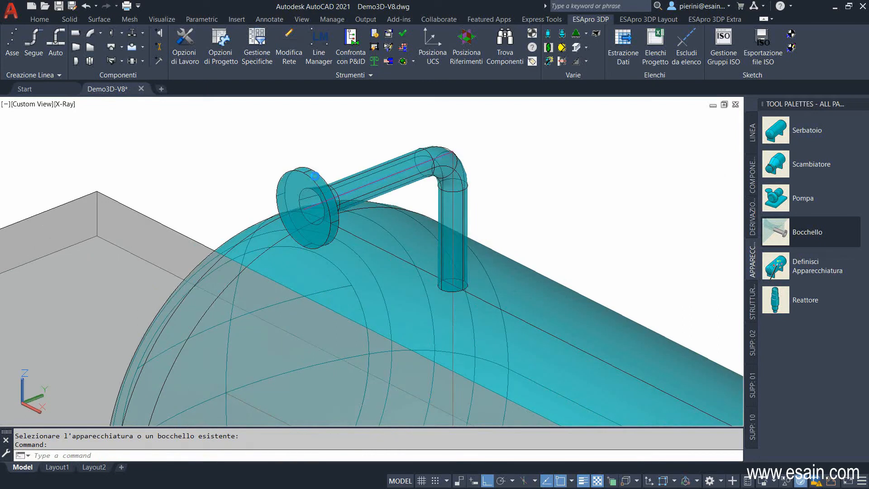
pyautogui.doubleClick(315, 175)
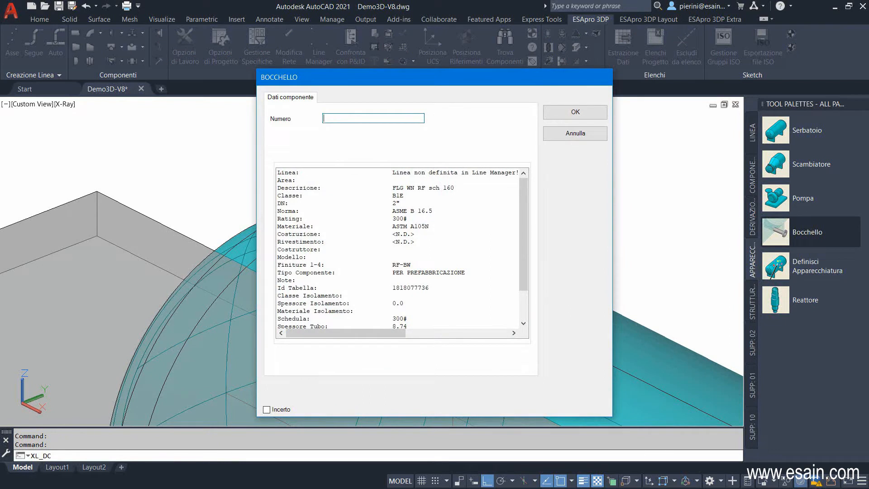
pyautogui.click(575, 112)
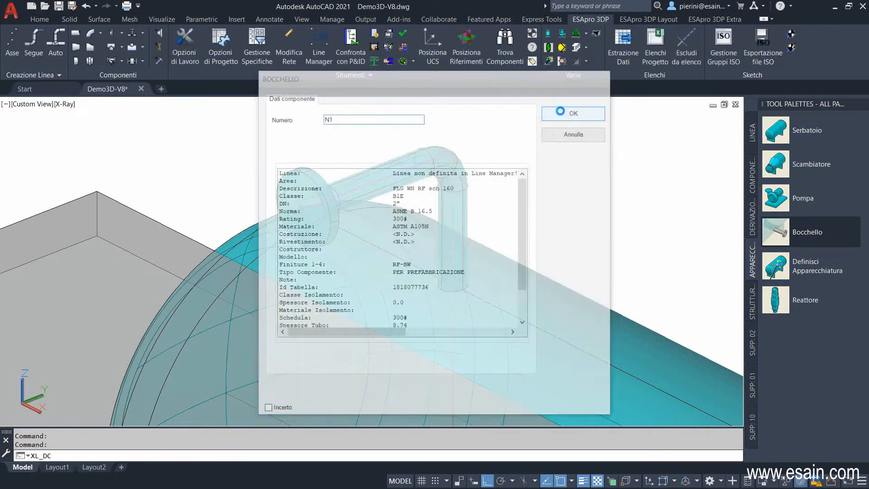
# - Reposition the UCS origin on the tank's axis near its front end and lower it by 200 along Z
pyautogui.moveTo(464, 261); pyautogui.dragTo(375, 147, button='middle')
pyautogui.scroll(4, 482, 284)
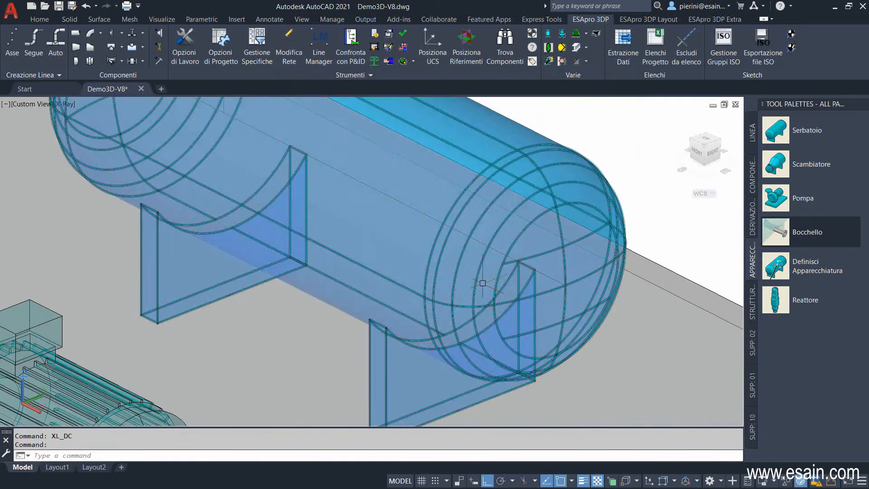
pyautogui.moveTo(539, 124); pyautogui.dragTo(573, 199, button='middle')
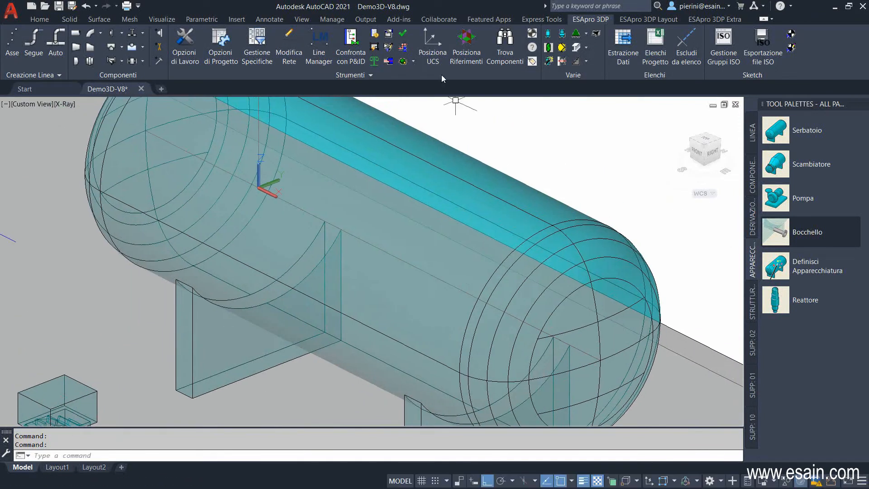
pyautogui.click(429, 48)
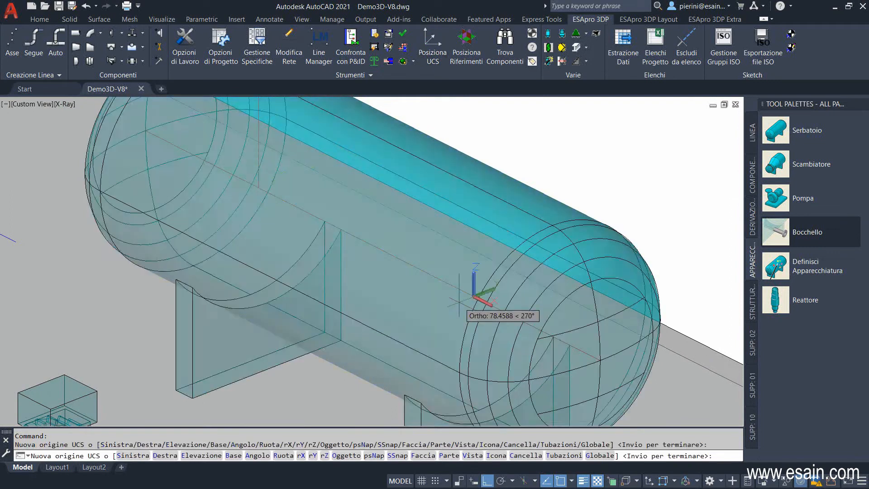
pyautogui.scroll(3, 460, 301)
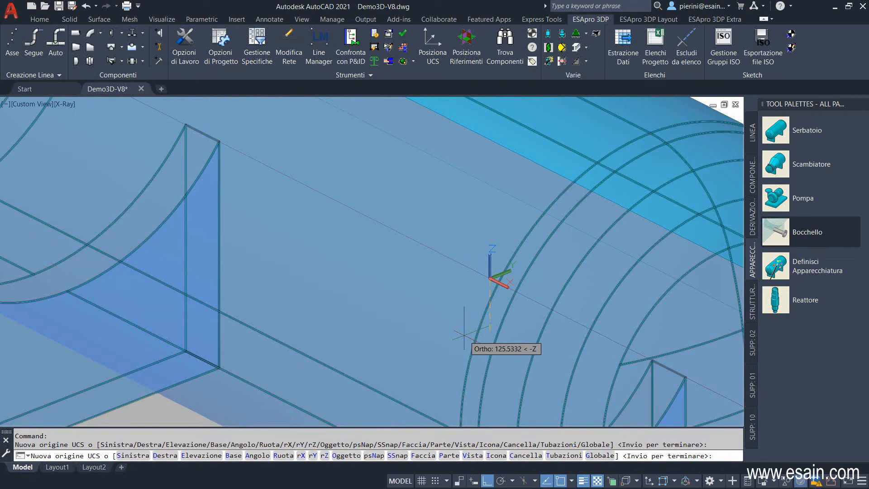
pyautogui.press('Return')
pyautogui.press('Return')
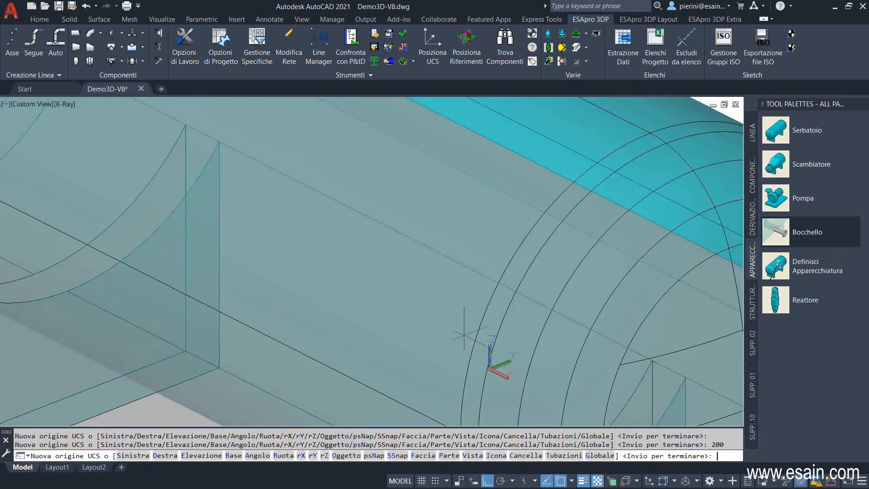
pyautogui.scroll(-6, 409, 288)
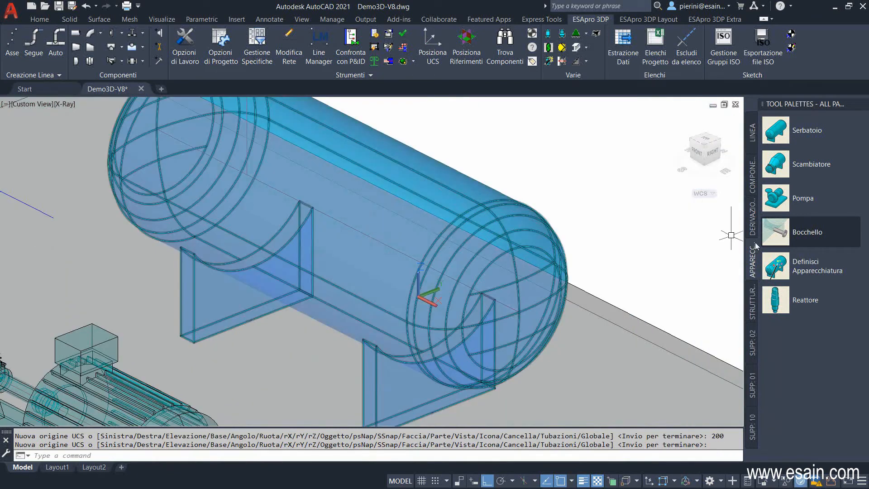
# - Start inserting a second flanged nozzle of class B1E with DN 100 - 4"
pyautogui.click(775, 231)
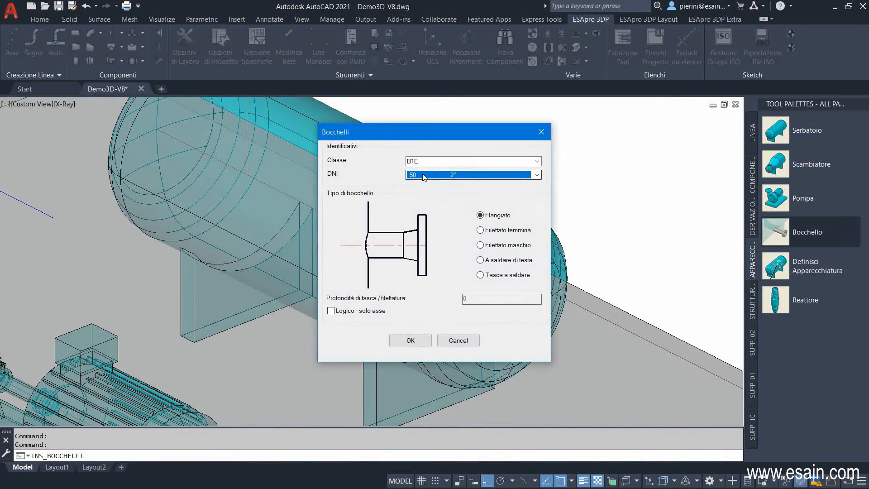
pyautogui.click(422, 175)
pyautogui.click(430, 228)
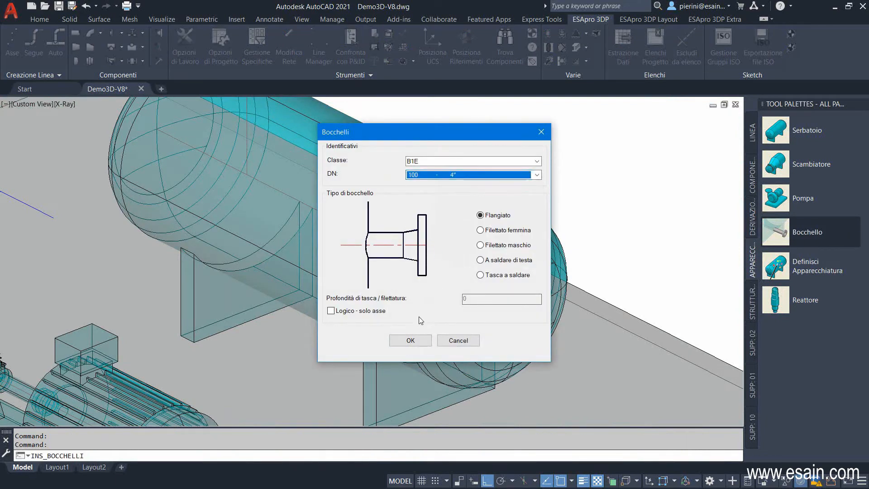
pyautogui.click(410, 341)
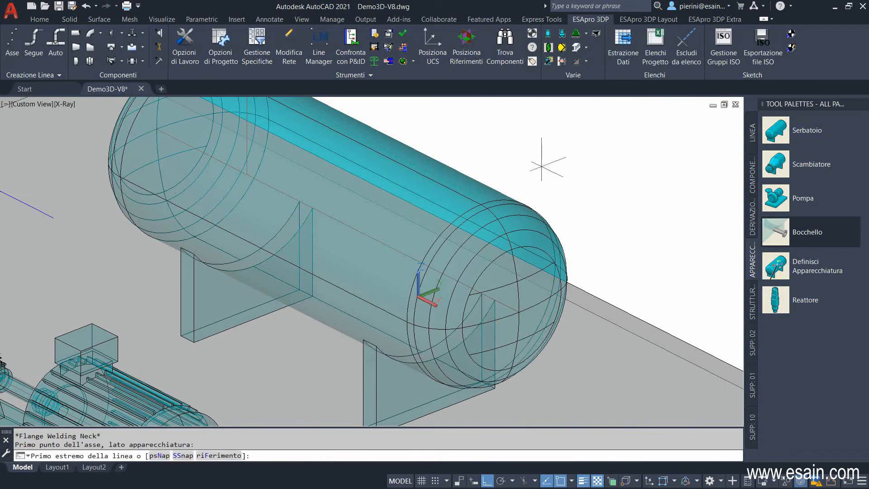
# - Run the 4" nozzle's axis straight from 0,0 for 1000 along X through the tank's front head, and attach it to the tank
pyautogui.press('Return')
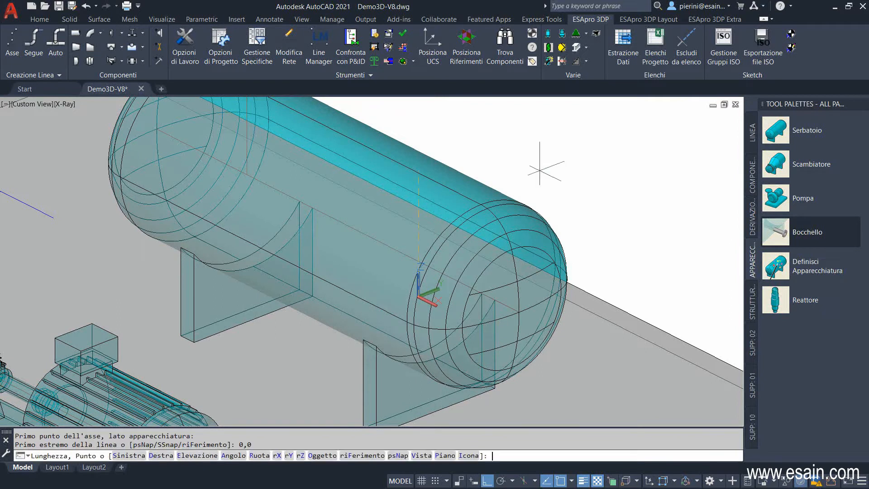
pyautogui.scroll(4, 552, 362)
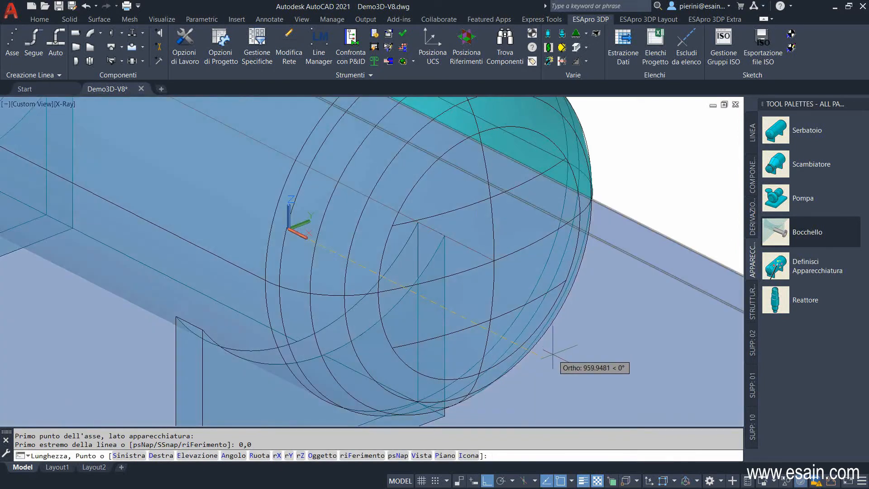
pyautogui.write('1000')
pyautogui.press('Return')
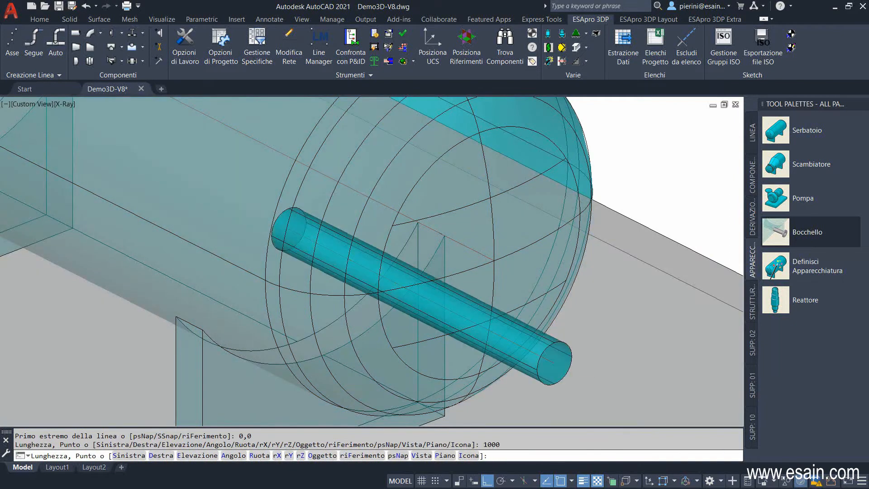
pyautogui.press('Return')
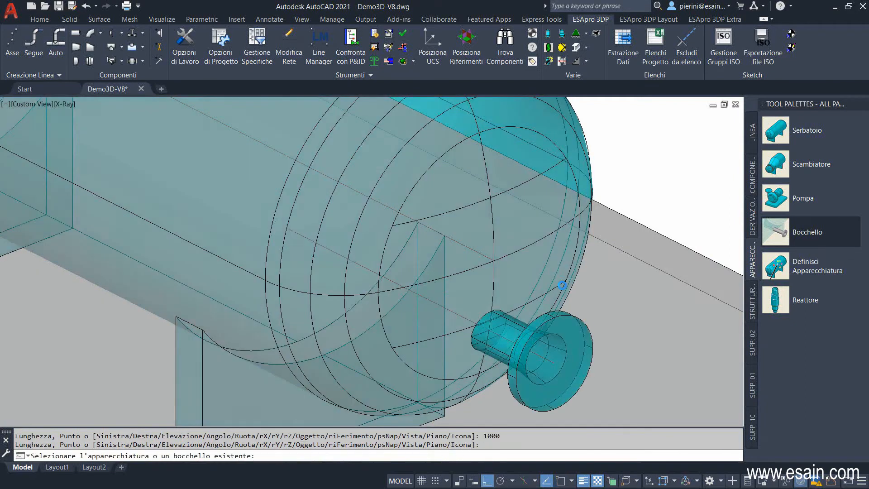
# - Enter the nozzle number for the new 4" nozzle in its component data
pyautogui.click(578, 342)
pyautogui.doubleClick(578, 343)
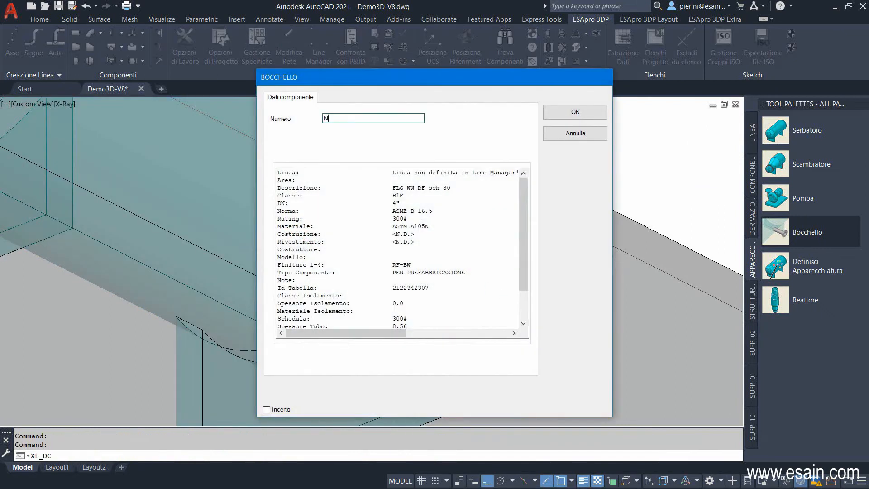
pyautogui.click(549, 114)
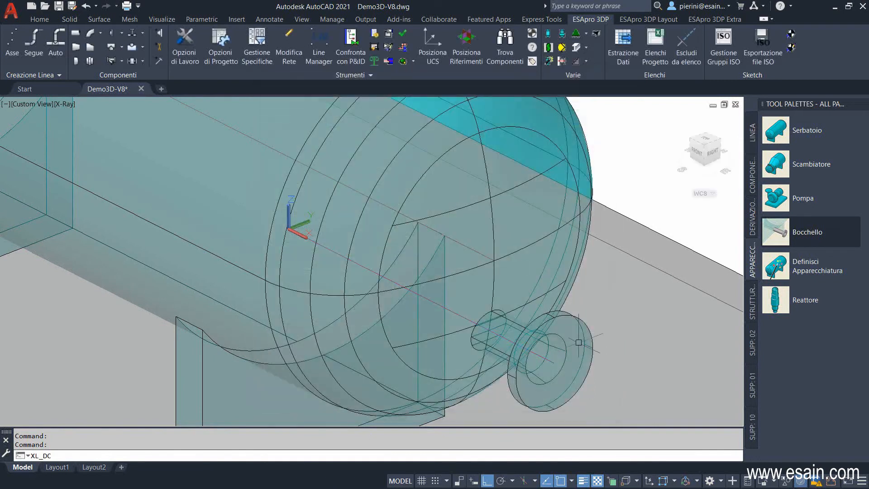
# - Move the elbowed nozzle on top of the tank 100 along X, towards the tank's middle
pyautogui.scroll(-5, 496, 232)
pyautogui.moveTo(457, 192); pyautogui.dragTo(482, 260, button='middle')
pyautogui.press('Escape')
pyautogui.scroll(5, 316, 188)
pyautogui.click(312, 193)
pyautogui.click(281, 146)
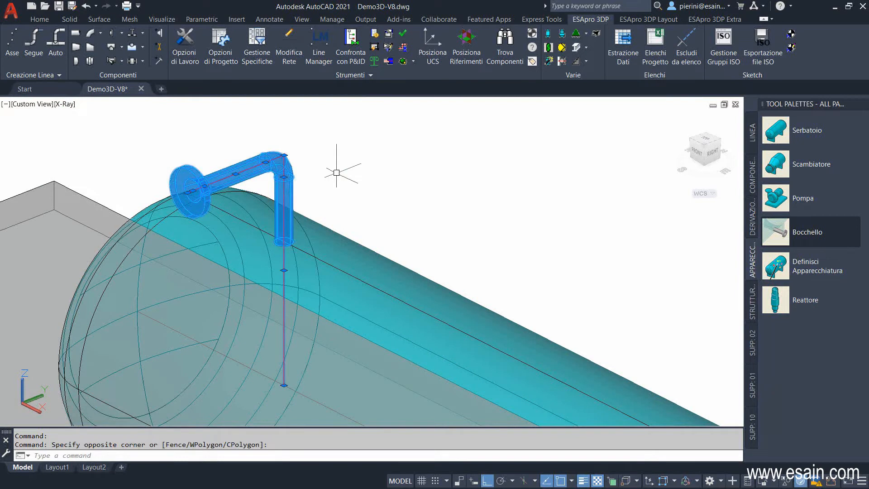
pyautogui.write('M')
pyautogui.press('Return')
pyautogui.click(347, 172)
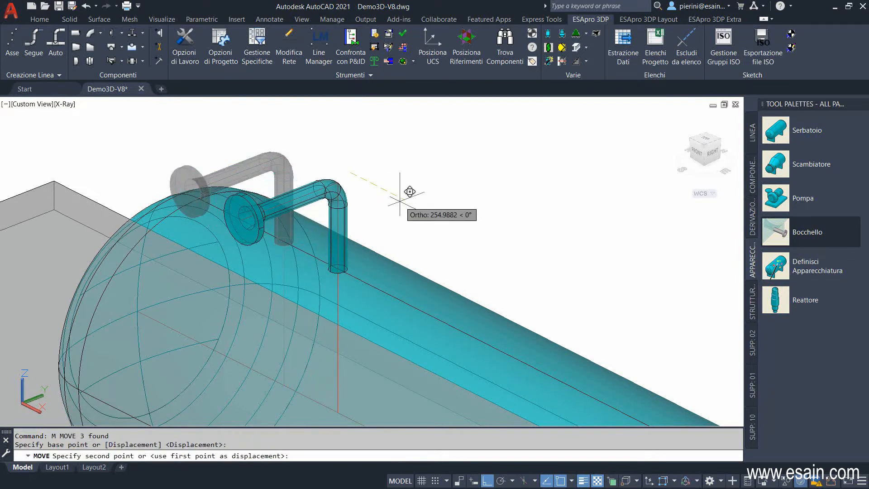
pyautogui.press('Return')
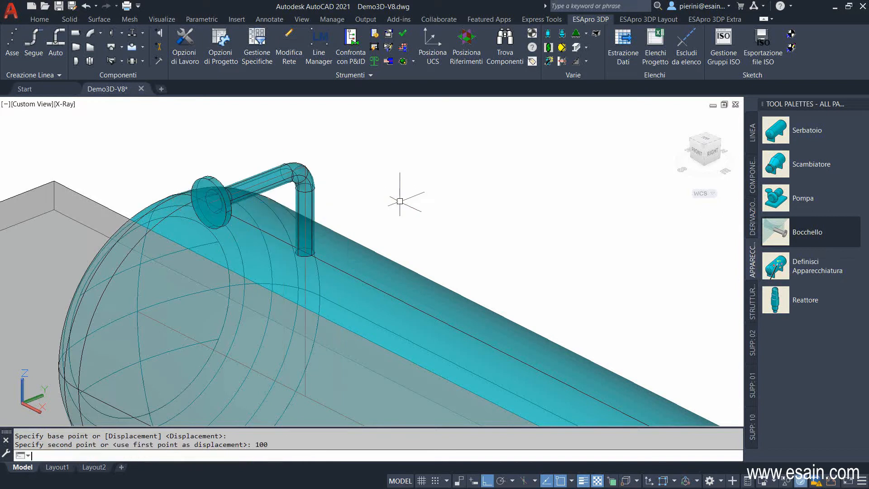
# - Set the visual style to Conceptual and restore the UCS to World
pyautogui.scroll(-5, 399, 201)
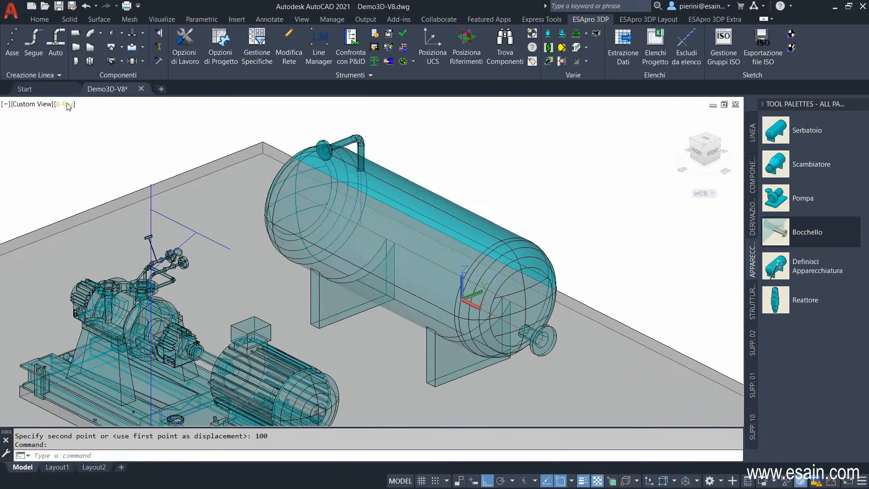
pyautogui.click(66, 104)
pyautogui.click(86, 140)
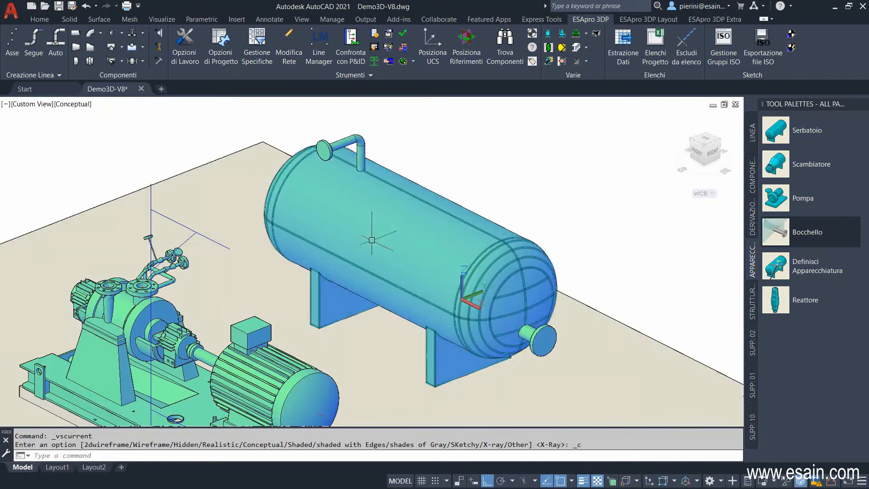
pyautogui.scroll(-5, 407, 181)
pyautogui.keyDown('shift'); pyautogui.moveTo(407, 204); pyautogui.dragTo(408, 250, button='middle'); pyautogui.keyUp('shift')
pyautogui.moveTo(585, 243); pyautogui.dragTo(334, 277, button='middle')
pyautogui.write('cs')
pyautogui.press('Return')
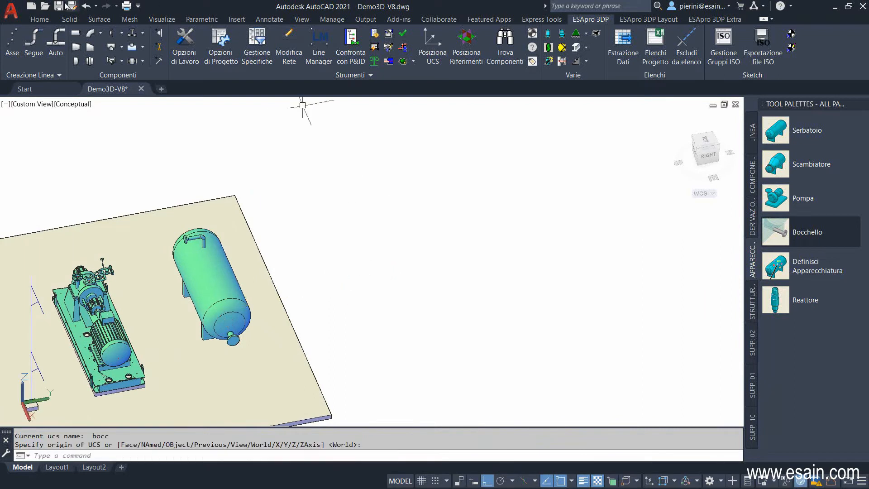
# - Draw a rectangle on the empty area beside the foundation slab and explode it into separate lines
pyautogui.click(40, 20)
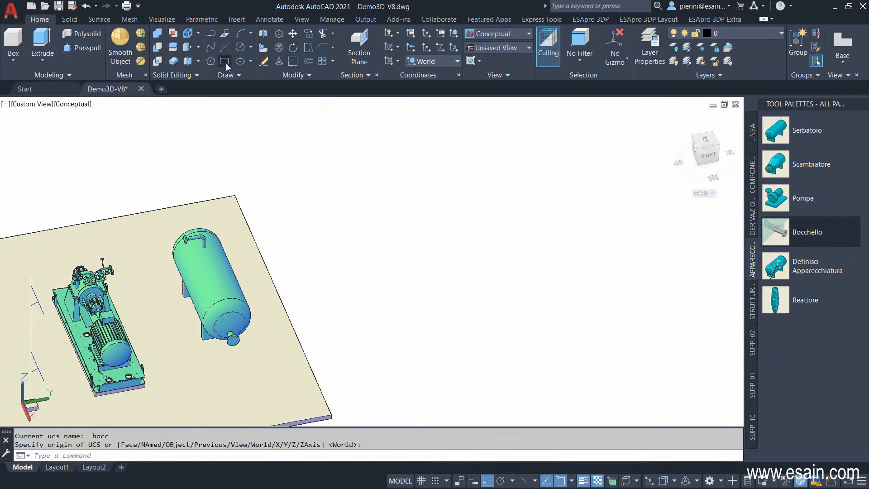
pyautogui.click(223, 62)
pyautogui.click(360, 245)
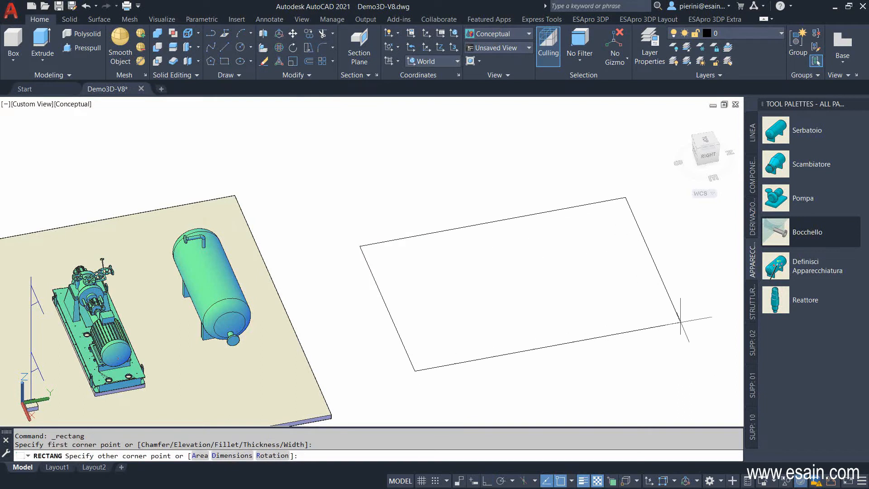
pyautogui.click(680, 322)
pyautogui.write('EXPLODE')
pyautogui.press('Return')
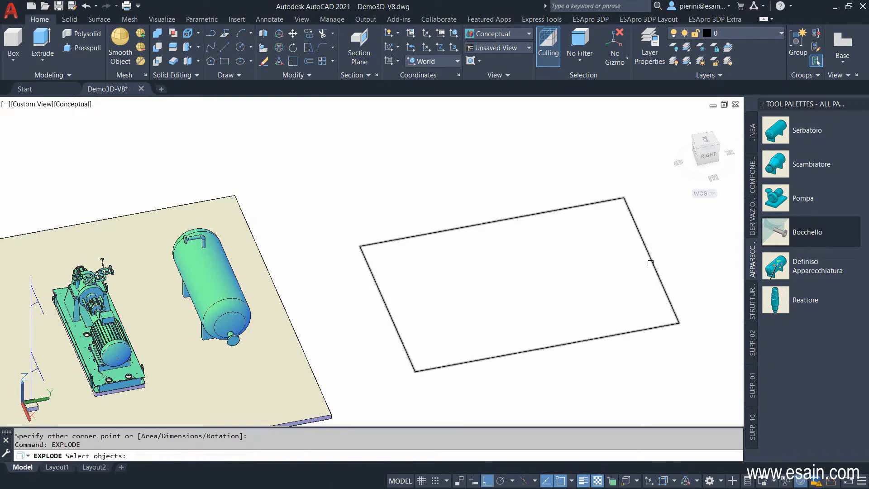
pyautogui.click(651, 263)
pyautogui.press('Return')
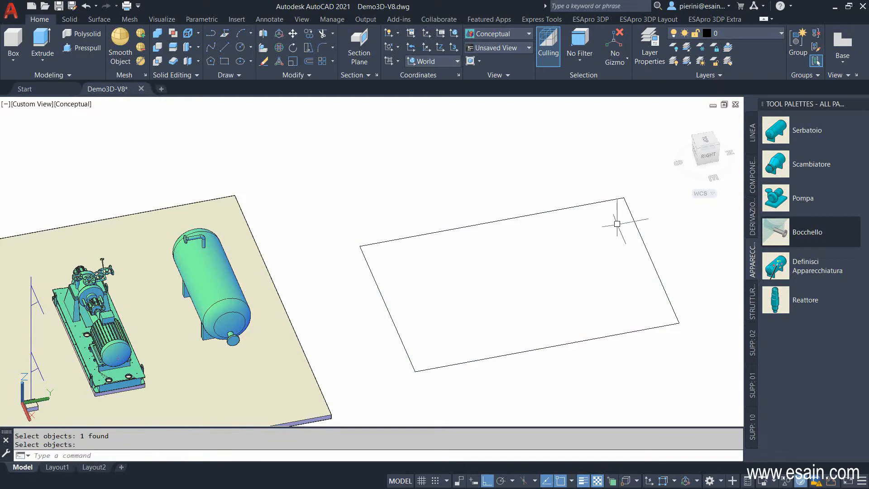
# - Copy the rectangle's short side twice inside the outline to divide it into three bays
pyautogui.write('CP')
pyautogui.press('Return')
pyautogui.click(636, 228)
pyautogui.press('Return')
pyautogui.click(634, 253)
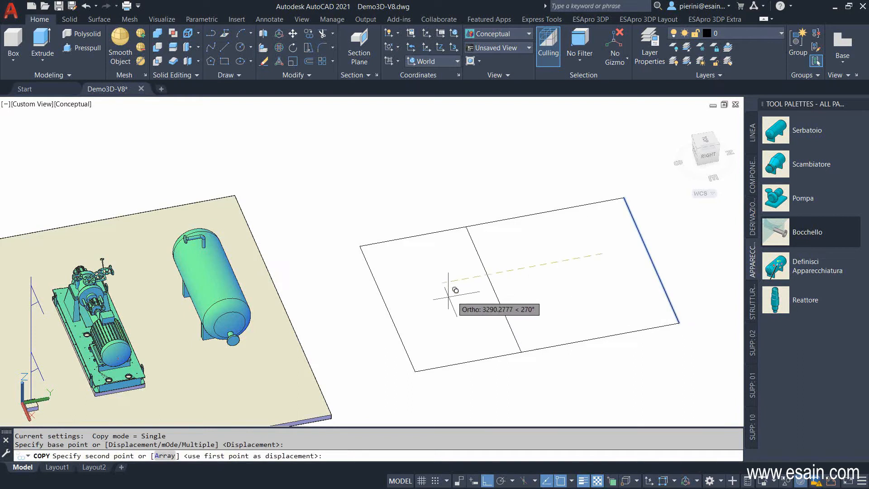
pyautogui.click(478, 298)
pyautogui.press('Return')
pyautogui.click(479, 298)
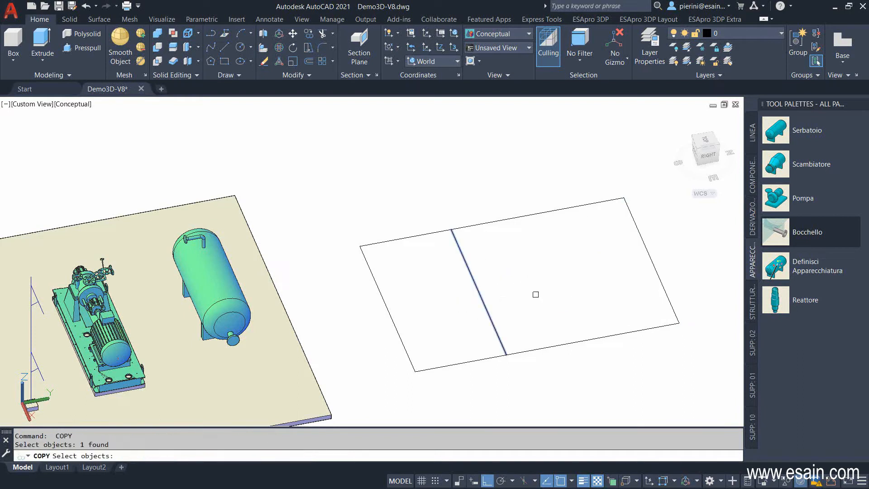
pyautogui.press('Return')
pyautogui.click(538, 290)
pyautogui.click(638, 271)
# - Configure a new structural beam of type HE, size 100 A, with its insertion point at the centre of the bottom flange
pyautogui.keyDown('shift'); pyautogui.moveTo(606, 271); pyautogui.dragTo(566, 293, button='middle'); pyautogui.keyUp('shift')
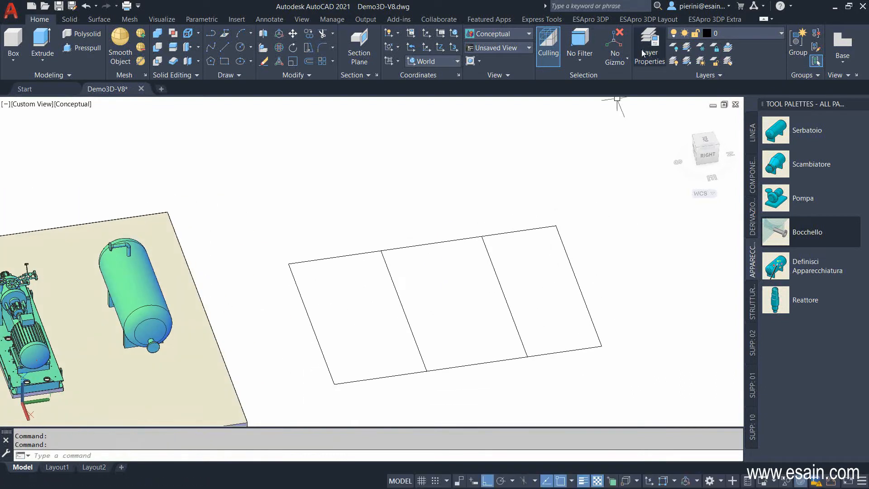
pyautogui.click(590, 19)
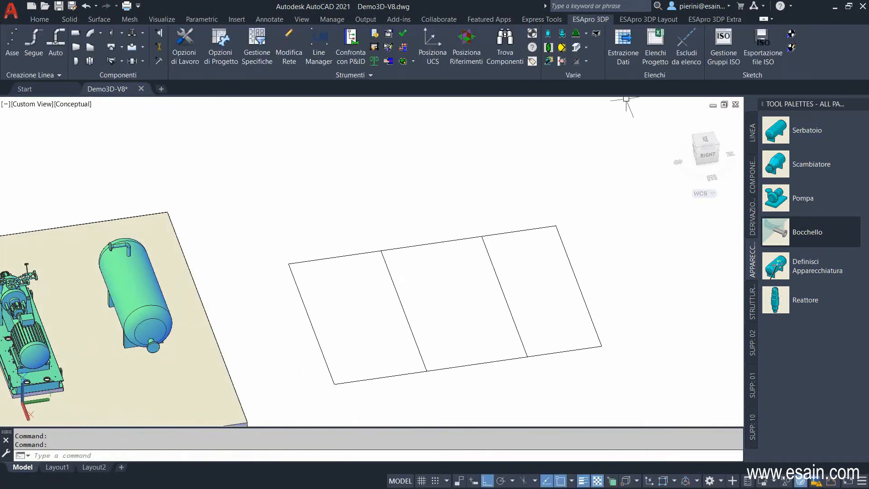
pyautogui.click(587, 48)
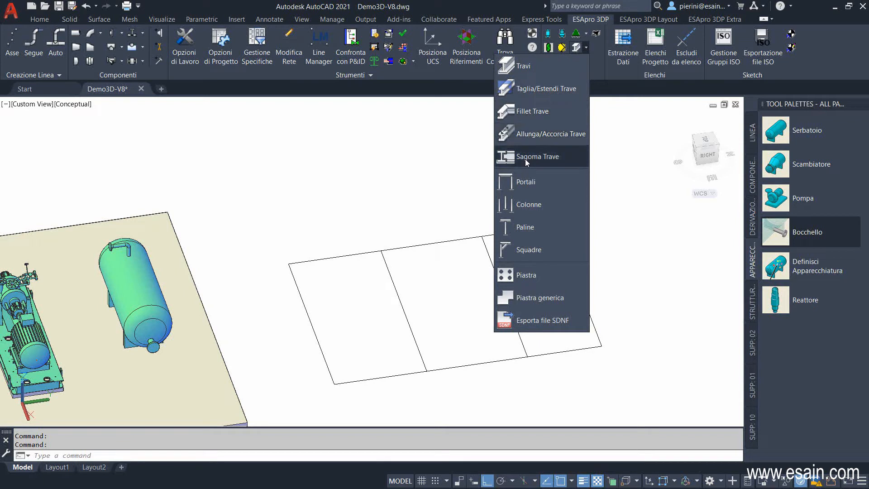
pyautogui.click(509, 67)
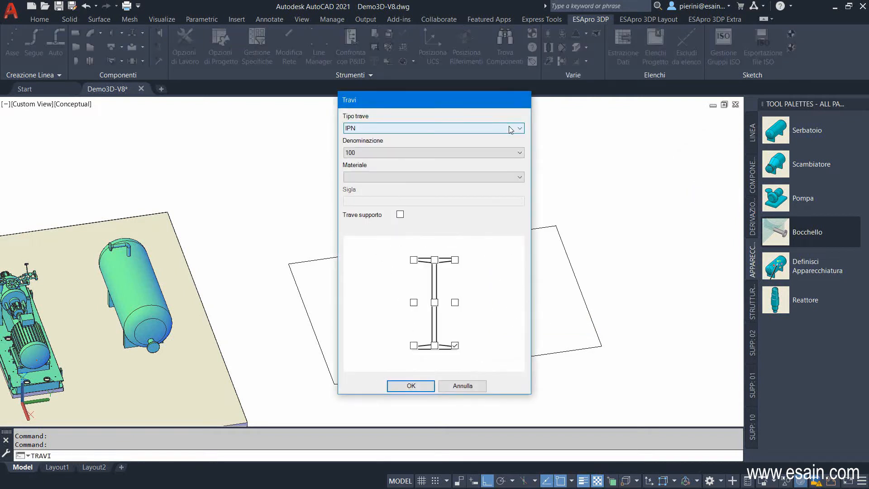
pyautogui.click(387, 127)
pyautogui.click(366, 152)
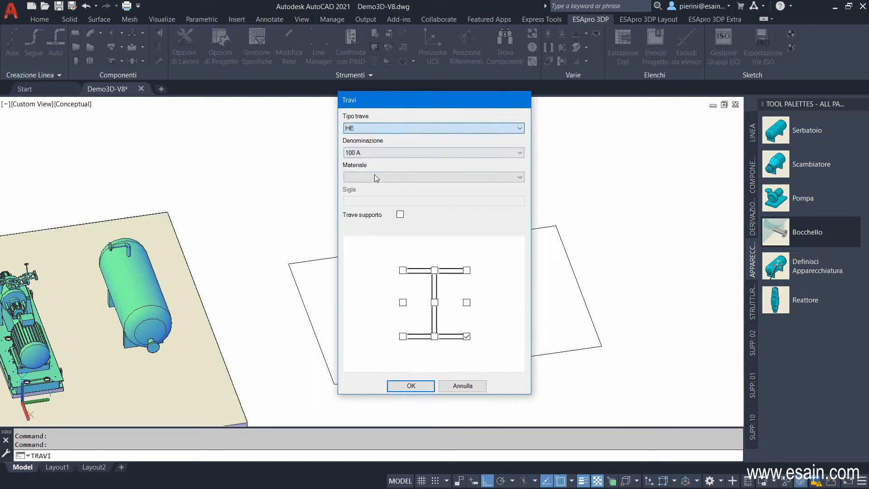
pyautogui.click(366, 153)
pyautogui.click(363, 163)
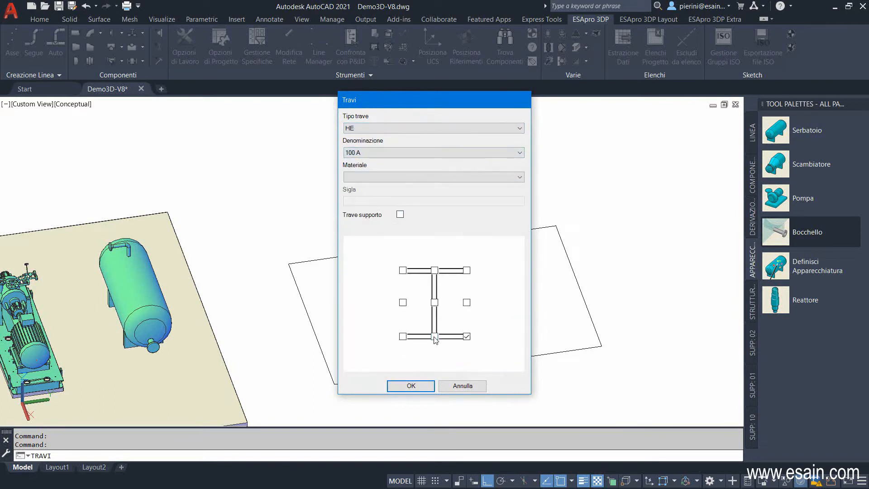
pyautogui.click(410, 386)
# - Place beams along the rectangle's rear long side and the adjoining short side farthest from the tank
pyautogui.click(290, 263)
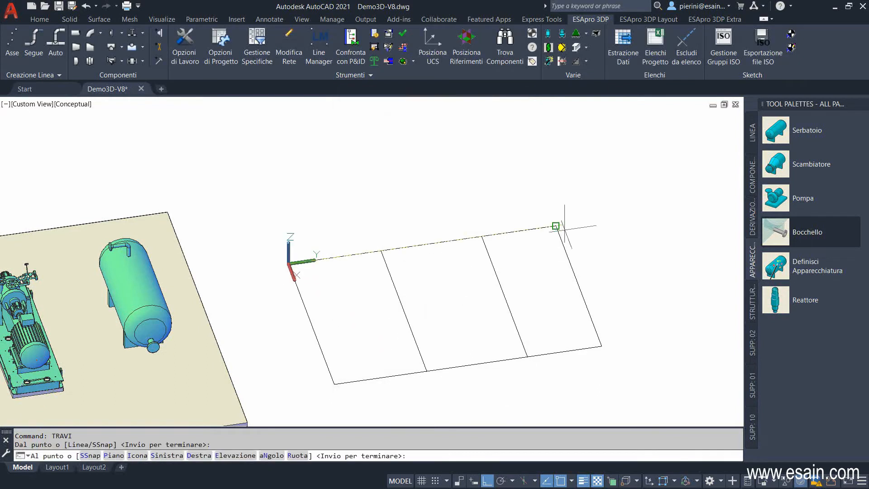
pyautogui.click(556, 225)
pyautogui.click(601, 346)
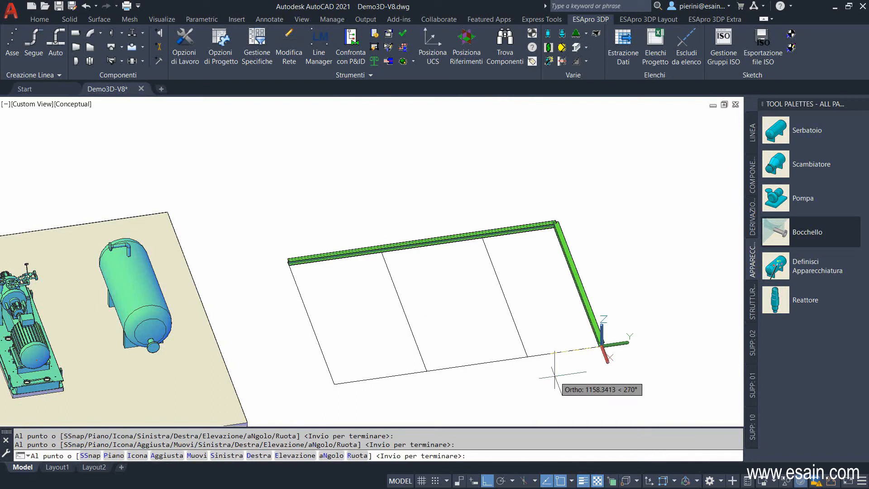
pyautogui.press('Return')
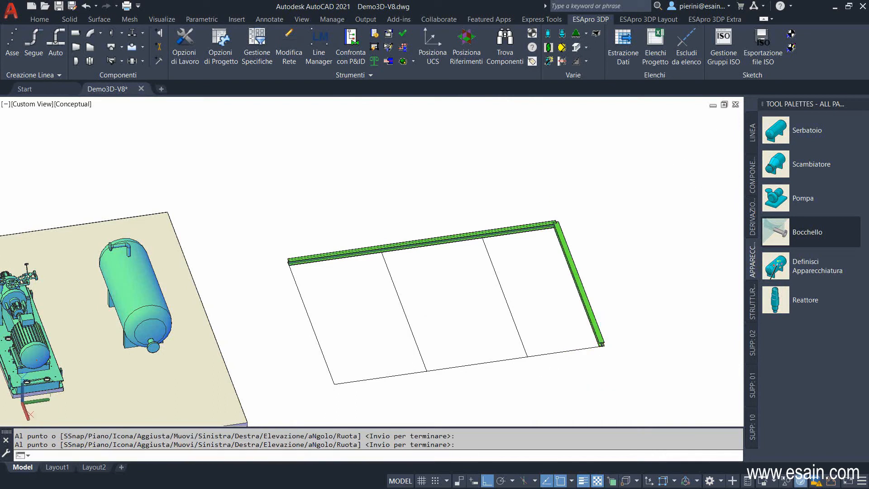
# - Clad the remaining four lines of the outline with beams using the Linea option
pyautogui.press('Return')
pyautogui.press('Return')
pyautogui.rightClick(382, 297)
pyautogui.click(408, 343)
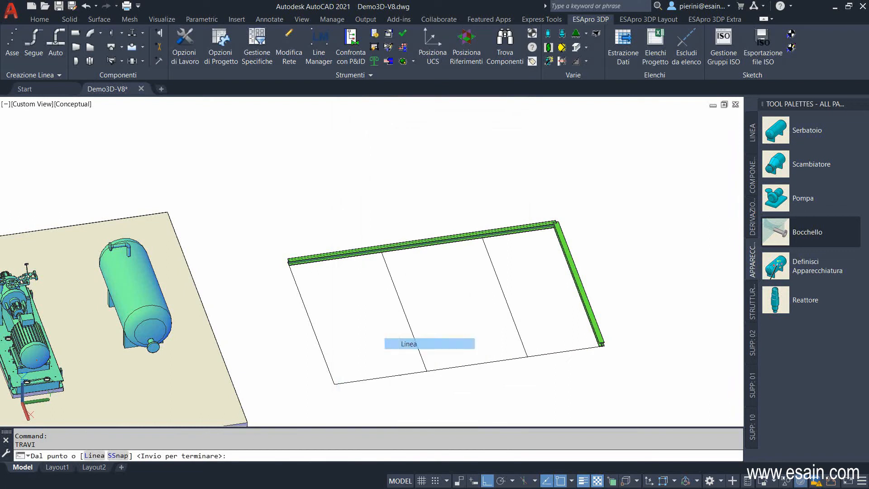
pyautogui.click(533, 376)
pyautogui.click(291, 297)
pyautogui.press('Return')
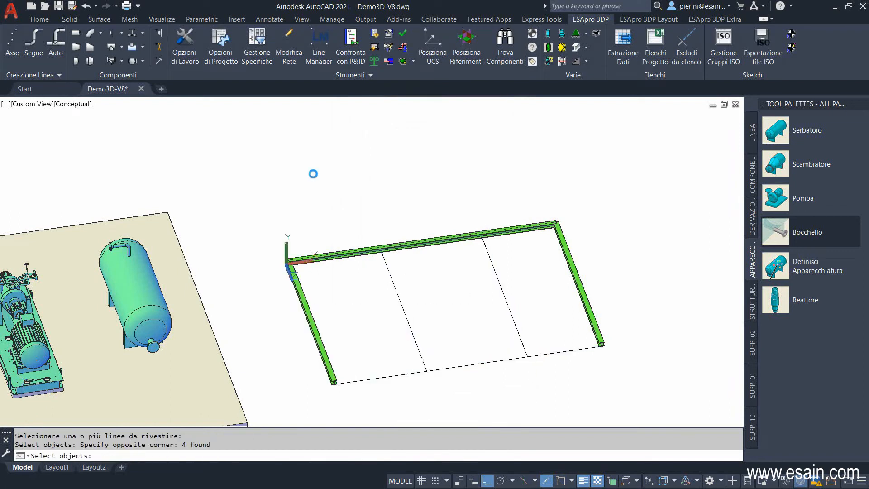
pyautogui.press('Return')
# - Join the two perimeter beams that meet at one frame corner with Fillet Trave
pyautogui.scroll(3, 552, 233)
pyautogui.keyDown('shift'); pyautogui.moveTo(552, 232); pyautogui.dragTo(469, 256, button='middle'); pyautogui.keyUp('shift')
pyautogui.scroll(3, 547, 200)
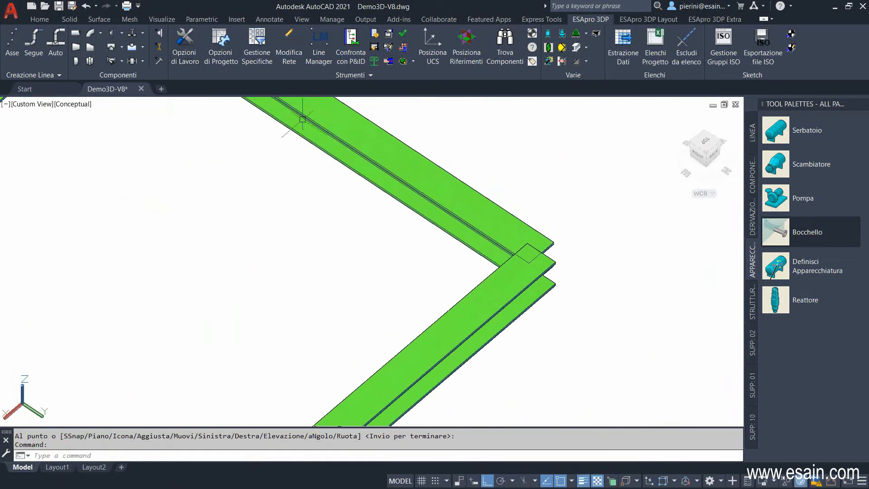
pyautogui.click(586, 48)
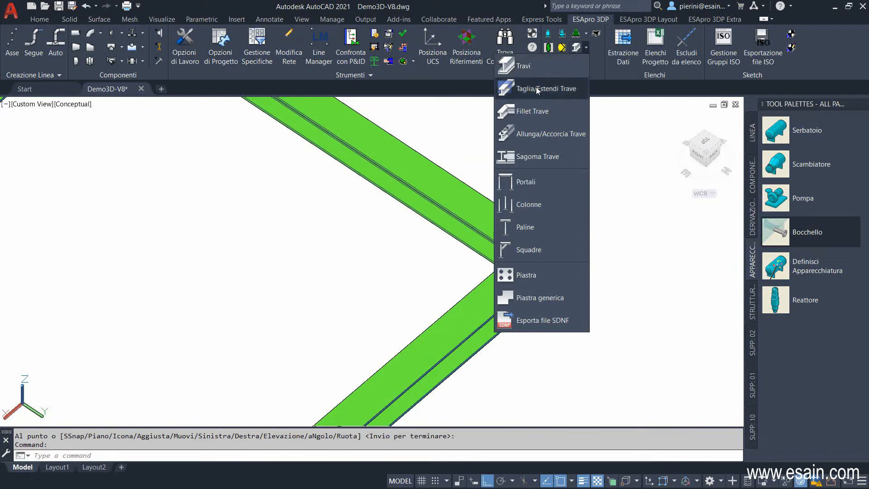
pyautogui.click(531, 111)
pyautogui.click(521, 308)
pyautogui.click(563, 245)
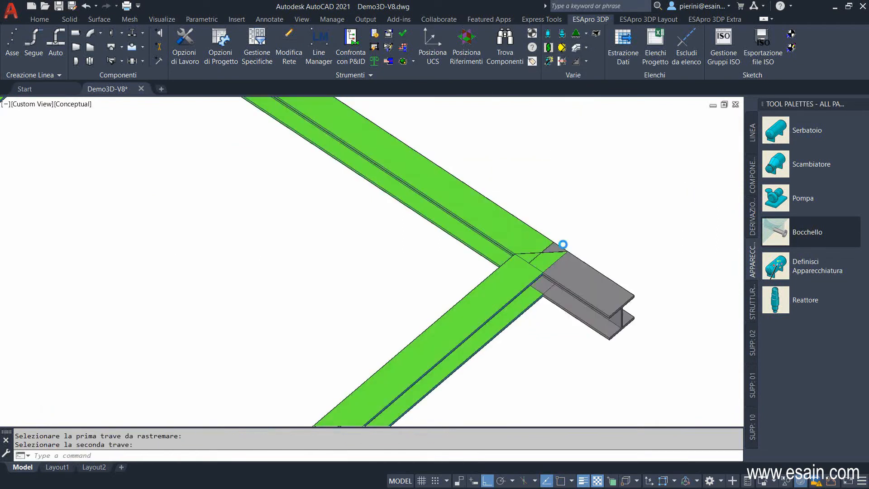
# - Set the visual style to Wireframe for work on the next unjoined corner of the beam frame
pyautogui.scroll(-6, 557, 216)
pyautogui.moveTo(501, 282); pyautogui.dragTo(574, 216, button='middle')
pyautogui.scroll(3, 373, 348)
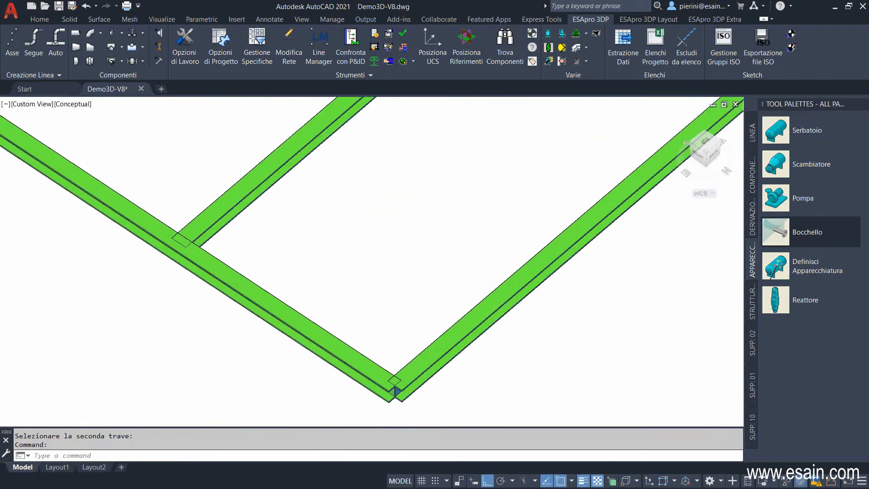
pyautogui.scroll(2, 379, 330)
pyautogui.moveTo(378, 329); pyautogui.dragTo(363, 277, button='middle')
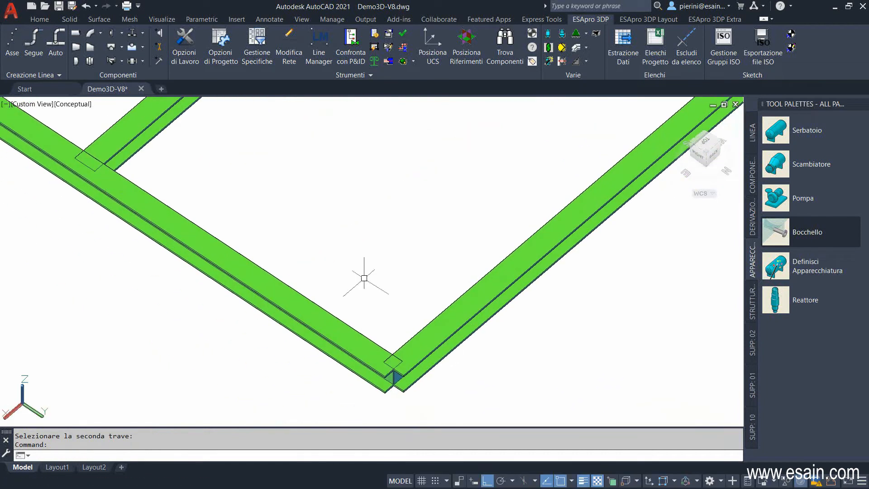
pyautogui.click(74, 109)
pyautogui.click(98, 216)
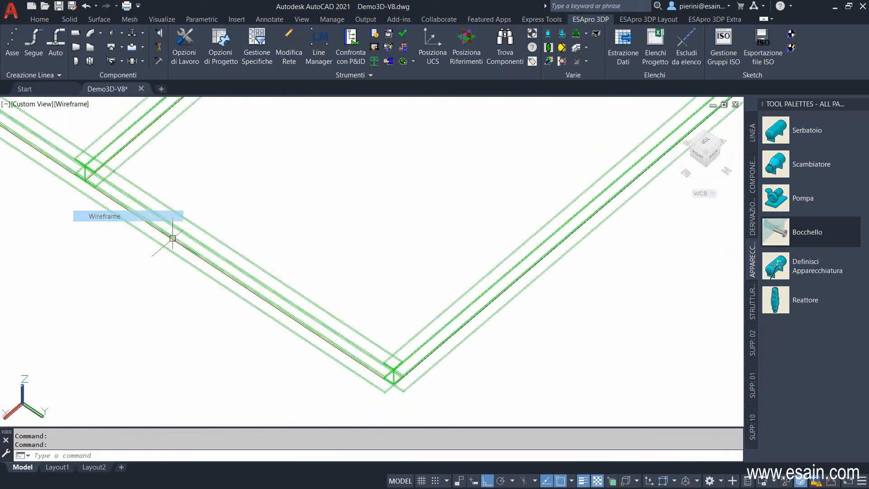
pyautogui.moveTo(422, 272); pyautogui.dragTo(397, 252, button='middle')
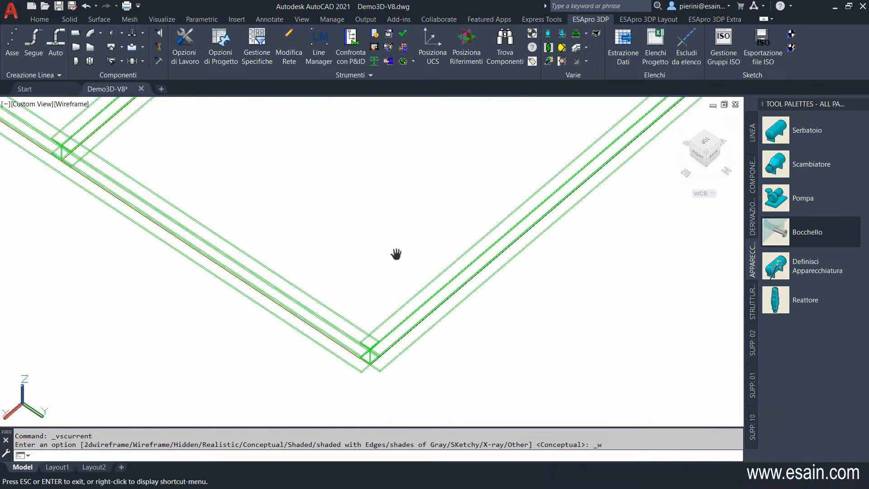
# - Lengthen the long perimeter beam at the unjoined corner to the outer edge of the adjoining beam with Allunga/Accorcia Trave
pyautogui.click(586, 48)
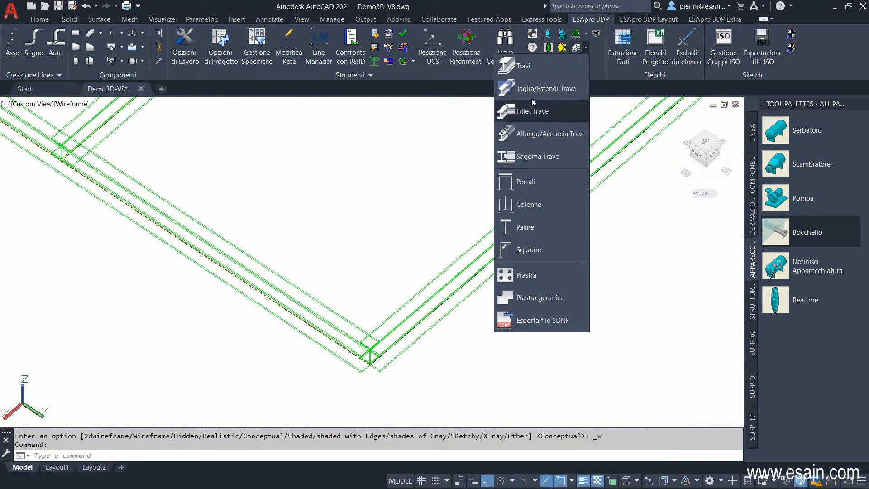
pyautogui.click(535, 134)
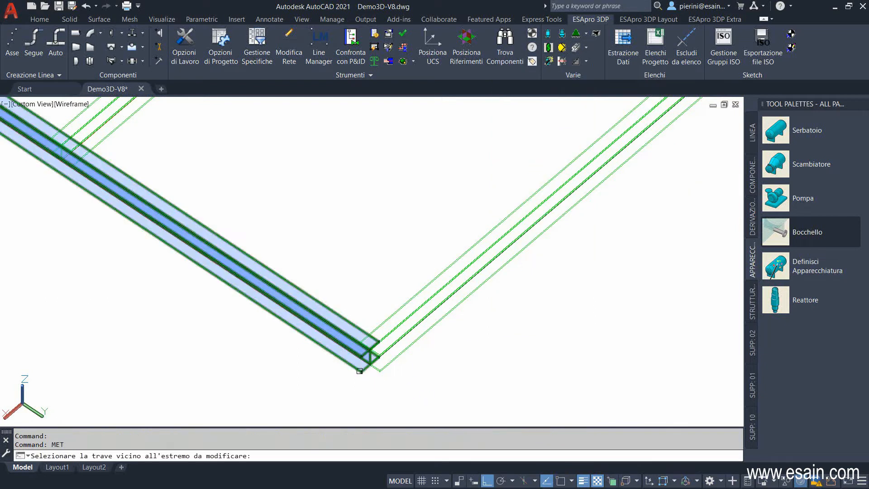
pyautogui.click(379, 372)
pyautogui.click(381, 370)
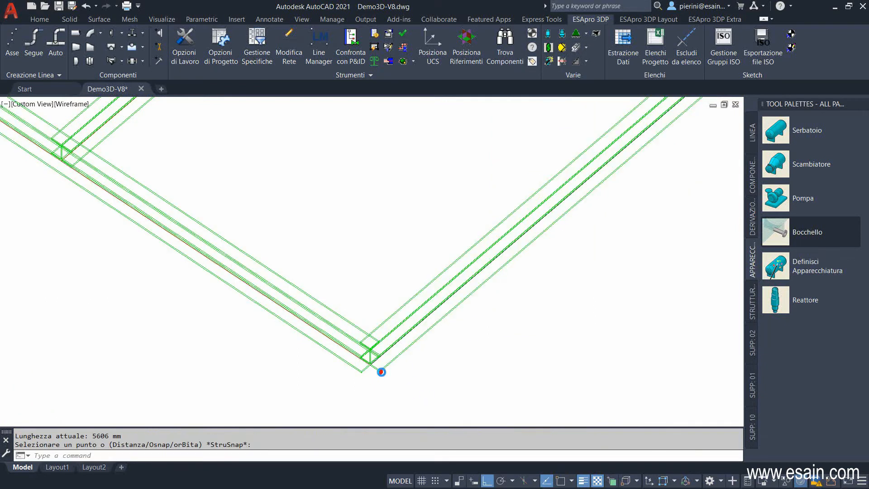
# - Shorten the adjoining perimeter beam at the same corner to the inner flange edge of the lengthened beam with Allunga/Accorcia Trave
pyautogui.scroll(3, 414, 341)
pyautogui.press('Return')
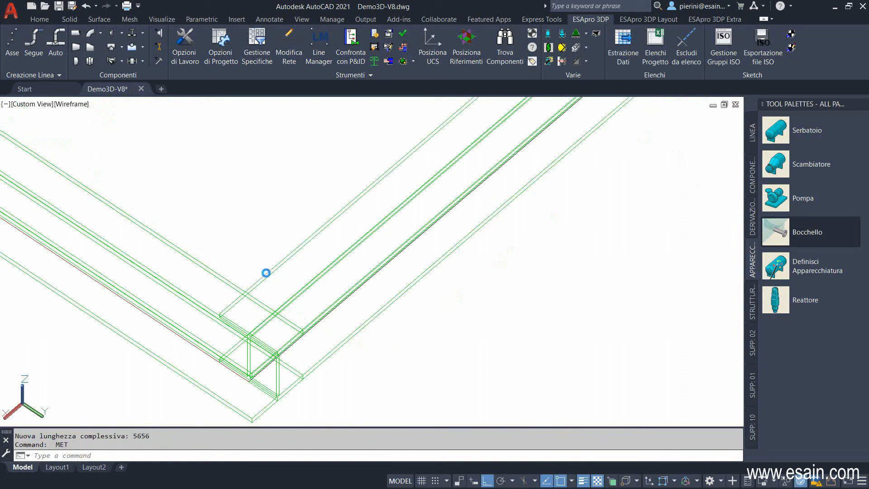
pyautogui.click(286, 303)
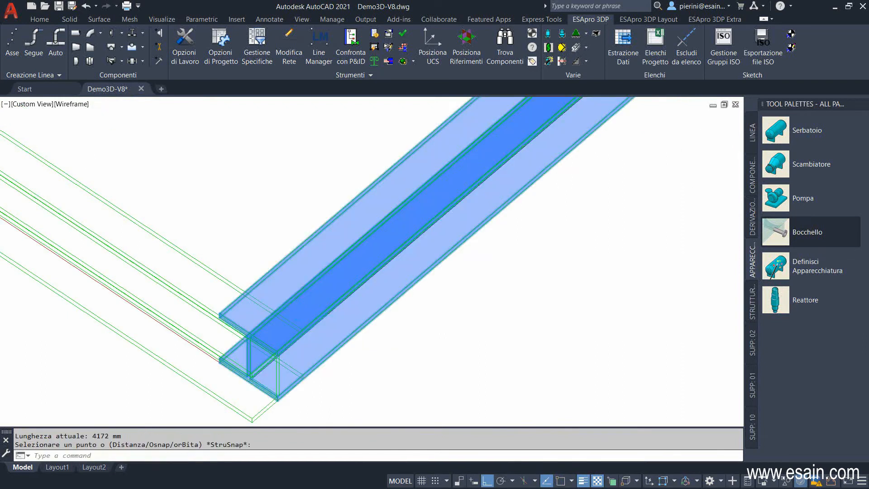
pyautogui.click(300, 327)
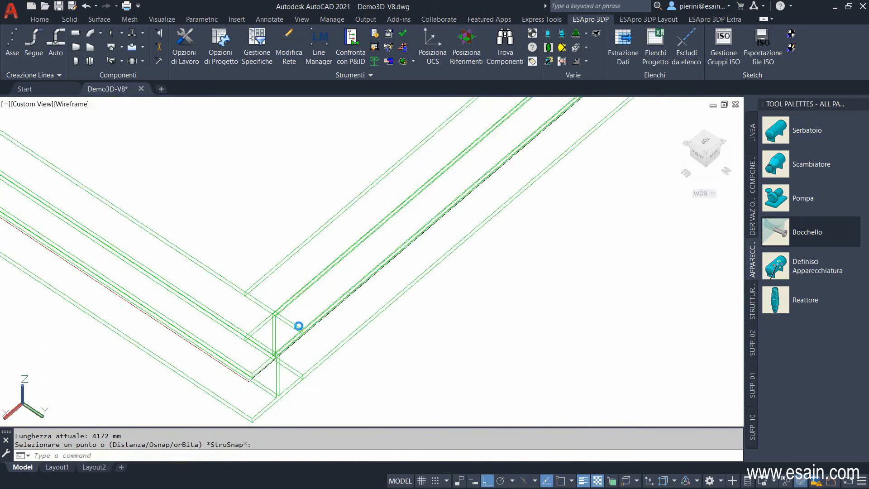
# - Set the visual style to Conceptual for work on the intermediate beams of the frame
pyautogui.click(75, 107)
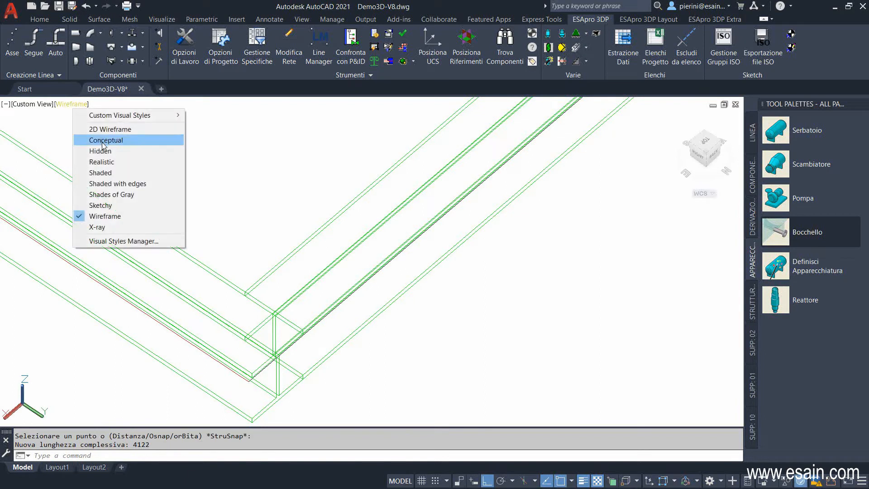
pyautogui.click(109, 140)
pyautogui.scroll(-3, 398, 271)
pyautogui.moveTo(403, 267); pyautogui.dragTo(453, 434, button='middle')
pyautogui.keyDown('shift'); pyautogui.moveTo(554, 226); pyautogui.dragTo(530, 201, button='middle'); pyautogui.keyUp('shift')
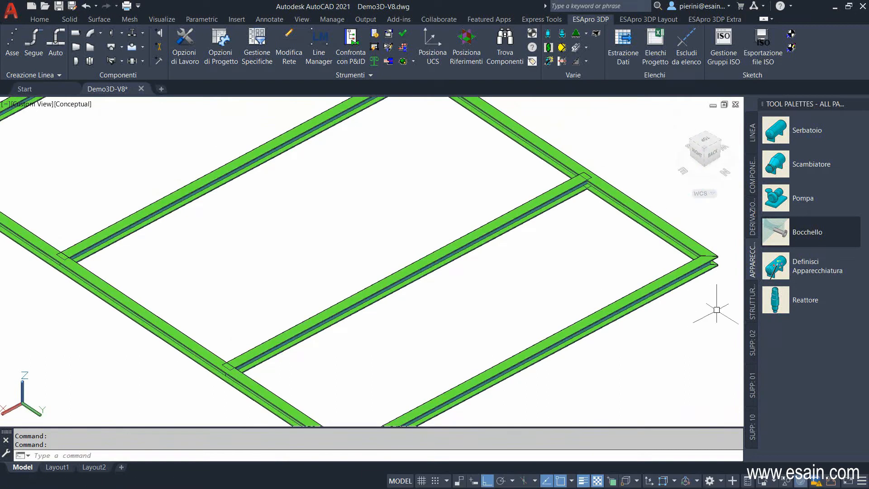
# - Shape the intermediate beam nearest the finished corner against the two perimeter beams it meets with Sottrai a Trave
pyautogui.click(753, 300)
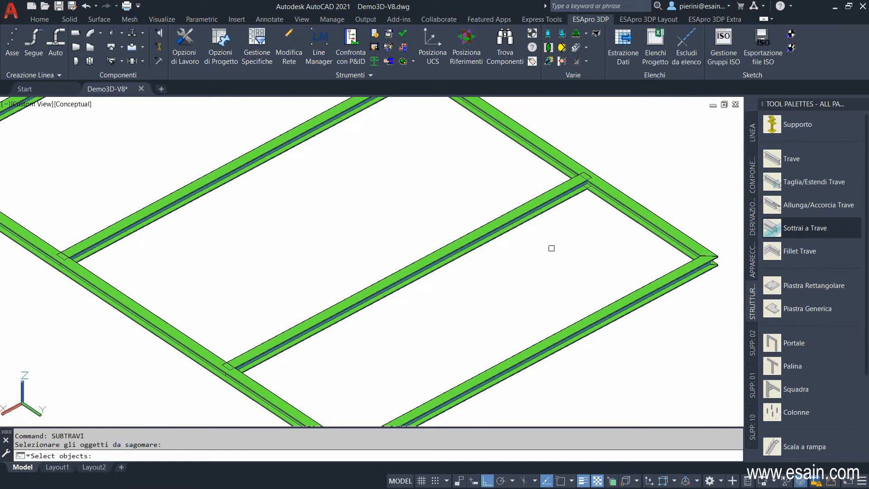
pyautogui.click(533, 216)
pyautogui.press('Return')
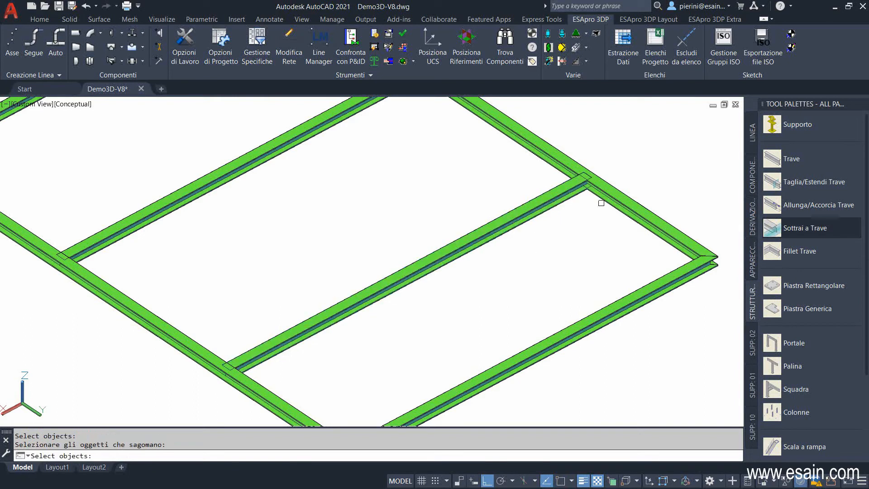
pyautogui.click(593, 192)
pyautogui.click(251, 386)
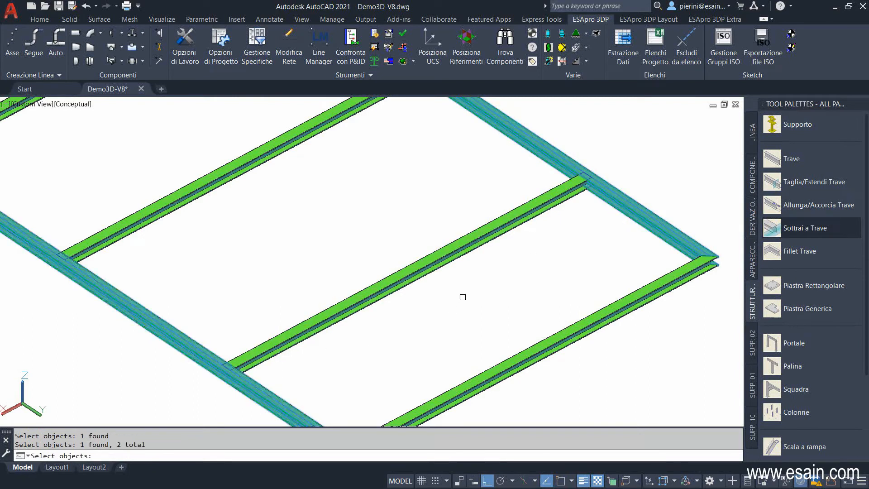
pyautogui.press('Return')
pyautogui.scroll(6, 583, 190)
pyautogui.scroll(-6, 584, 193)
pyautogui.press('Return')
pyautogui.scroll(-3, 426, 212)
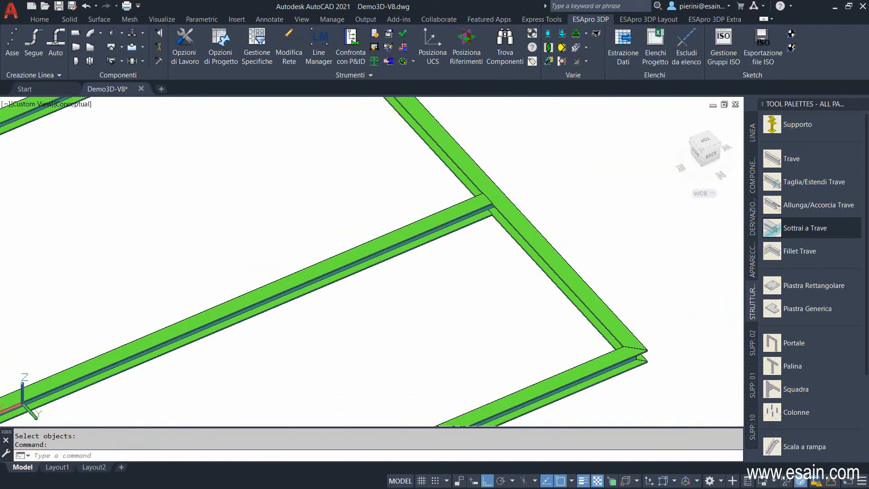
# - Trim the intermediate beam's end with Taglia/Estendi Trave, using the Faccia option and the side face of the perimeter beam's lower flange as cutting plane
pyautogui.scroll(6, 426, 213)
pyautogui.keyDown('shift'); pyautogui.moveTo(500, 219); pyautogui.dragTo(471, 253, button='middle'); pyautogui.keyUp('shift')
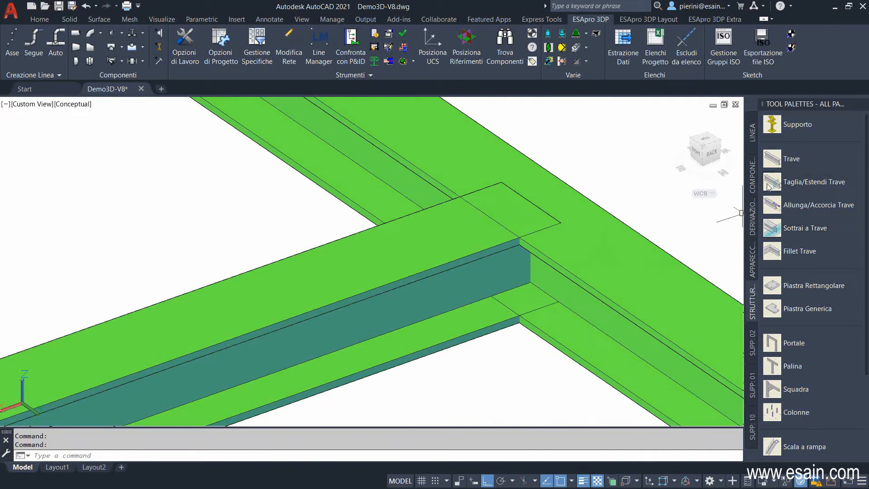
pyautogui.click(776, 182)
pyautogui.rightClick(502, 357)
pyautogui.click(518, 389)
pyautogui.scroll(3, 529, 342)
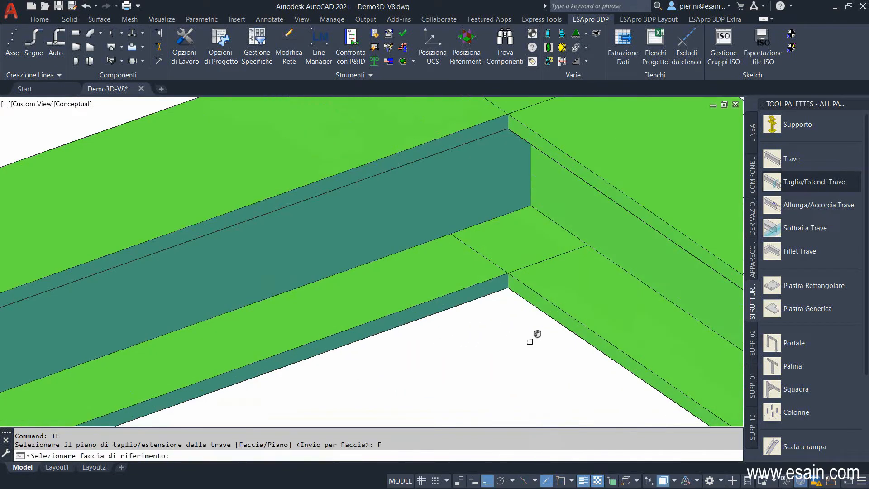
pyautogui.click(510, 293)
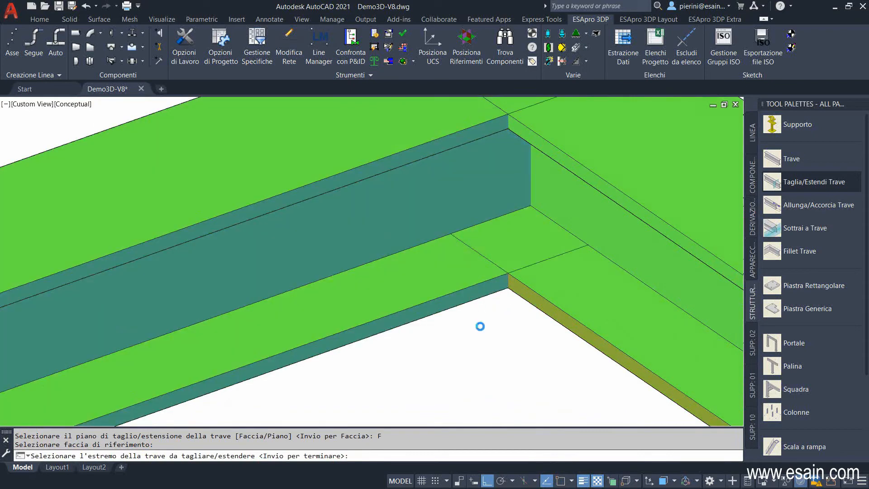
pyautogui.click(479, 317)
pyautogui.press('Return')
pyautogui.scroll(-5, 458, 291)
pyautogui.keyDown('shift'); pyautogui.moveTo(458, 291); pyautogui.dragTo(557, 313, button='middle'); pyautogui.keyUp('shift')
pyautogui.press('Return')
pyautogui.press('Return')
pyautogui.scroll(-5, 519, 287)
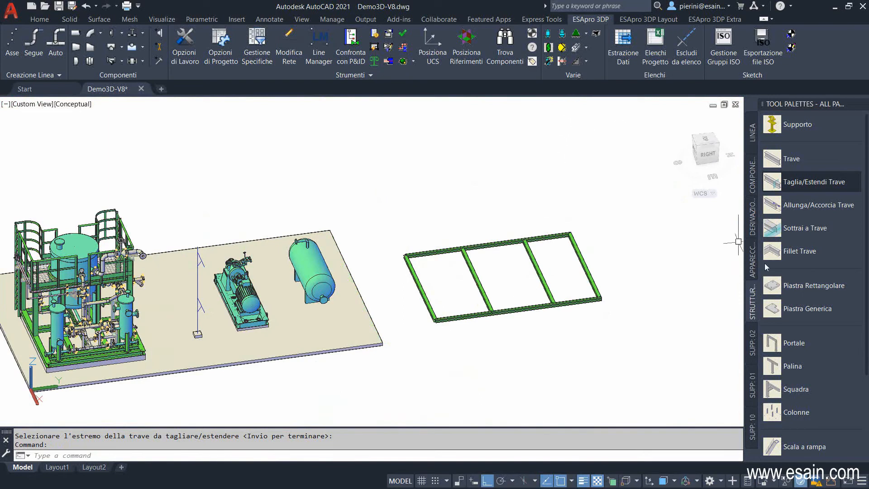
# - Insert three braced portals beside the frame, 1500 wide, 3000 high and 3000 apart, with IPN 100 posts and IPN 200 horizontal beams
pyautogui.click(792, 343)
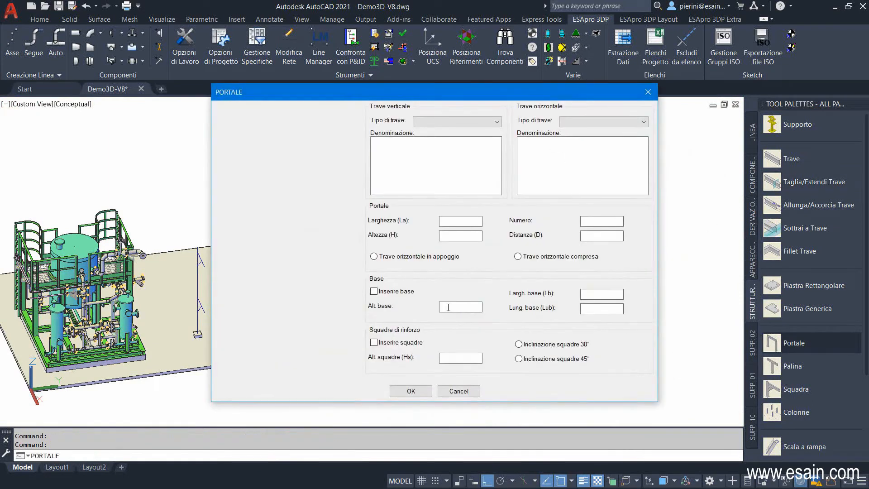
pyautogui.click(384, 342)
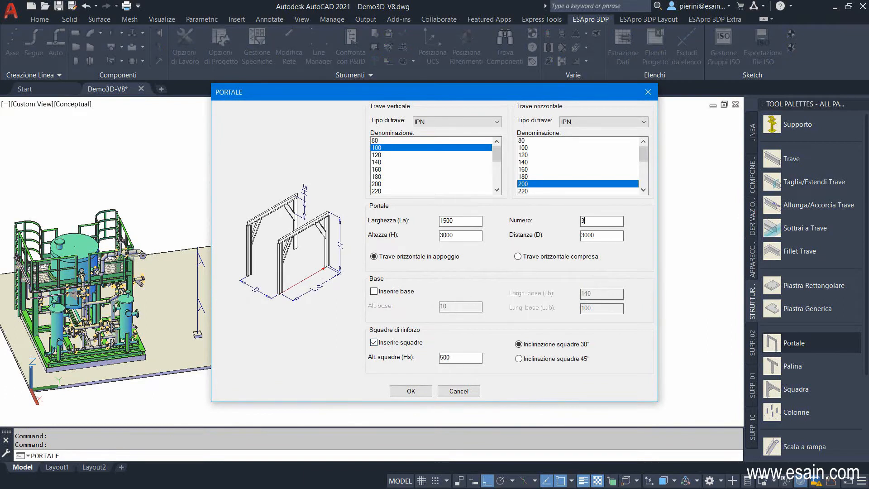
pyautogui.click(411, 391)
pyautogui.scroll(3, 514, 314)
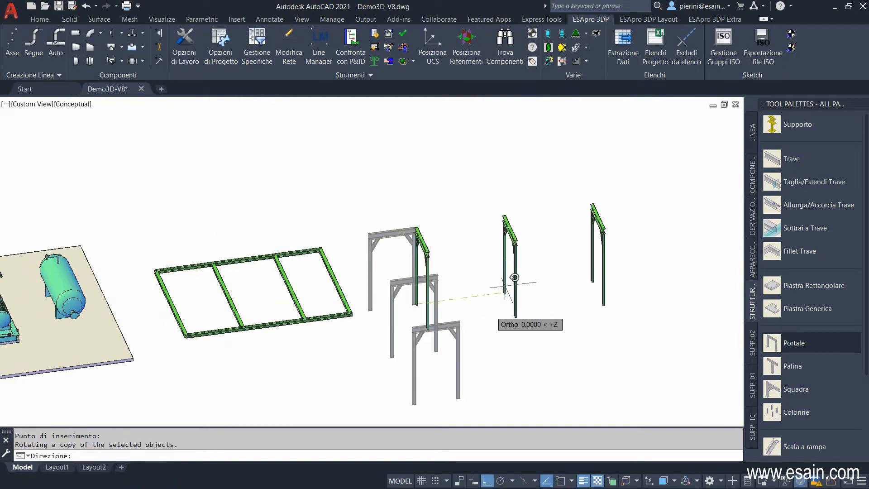
pyautogui.click(528, 224)
pyautogui.scroll(5, 533, 291)
pyautogui.scroll(-3, 510, 243)
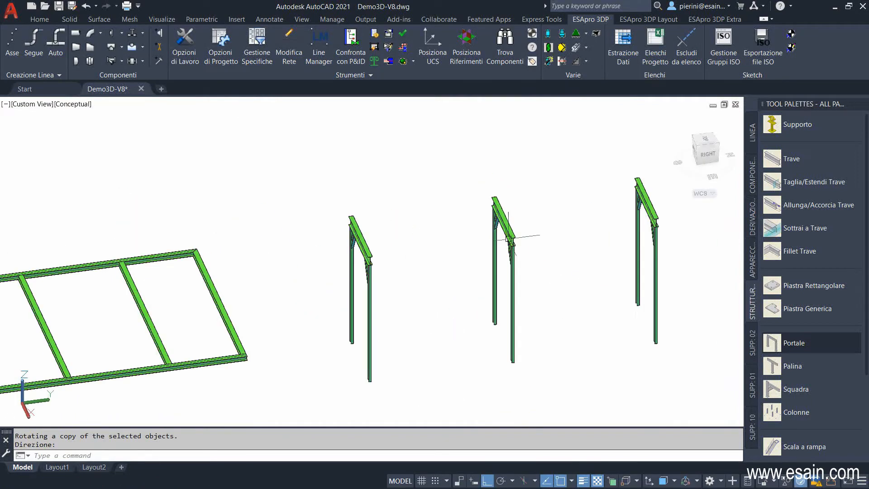
# - Copy the horizontal beam of the portal farthest from the frame 1000 mm straight up
pyautogui.scroll(4, 560, 217)
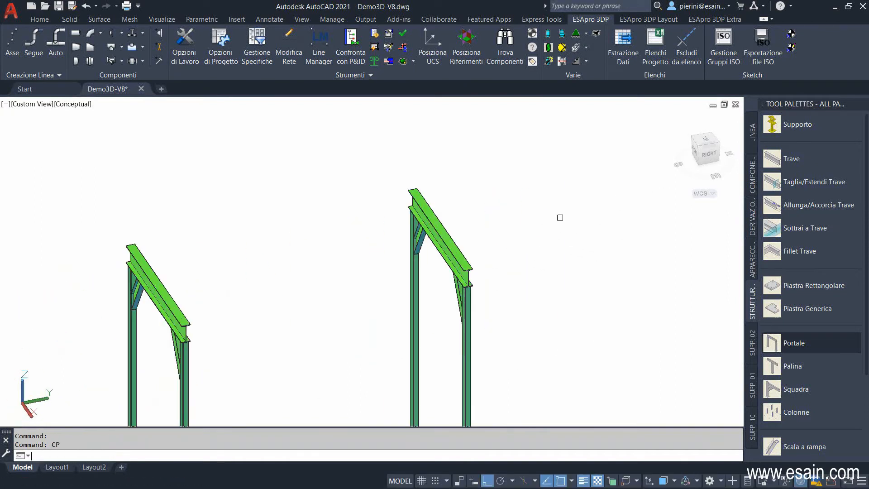
pyautogui.click(452, 248)
pyautogui.press('Return')
pyautogui.click(501, 278)
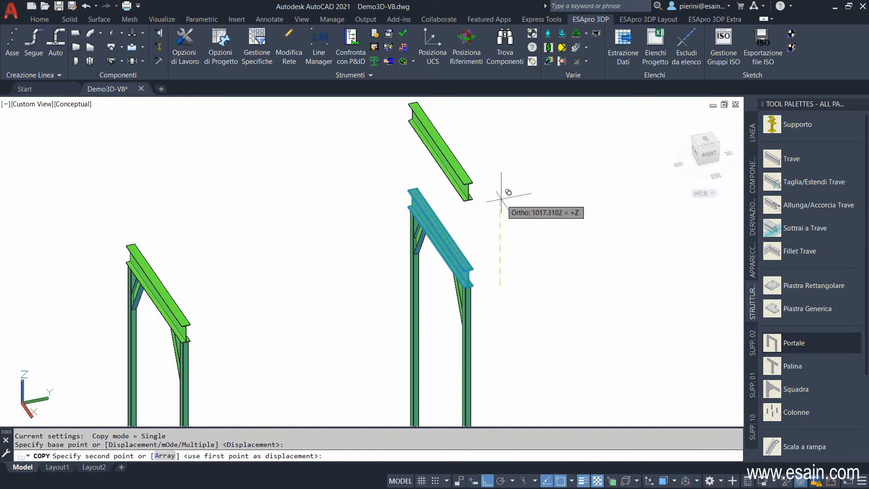
pyautogui.write('1000')
pyautogui.press('Return')
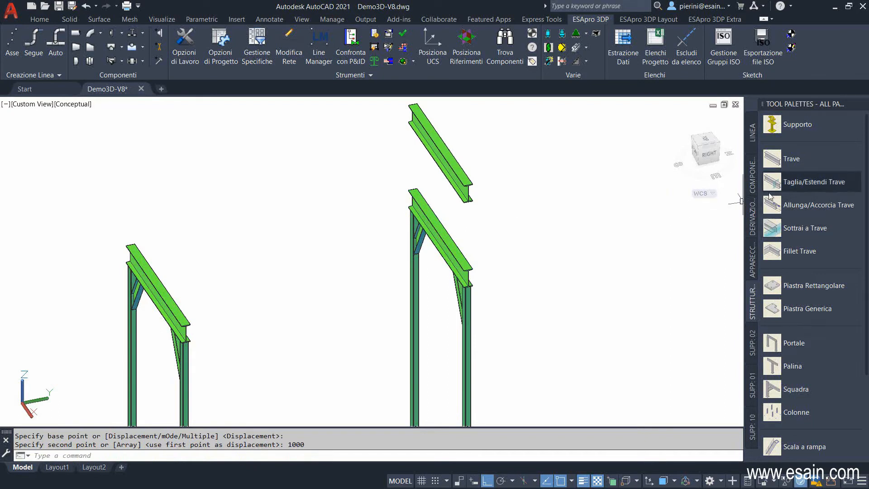
# - Lengthen both posts of that portal up to the underside of the copied beam with Allunga/Accorcia Trave
pyautogui.click(472, 308)
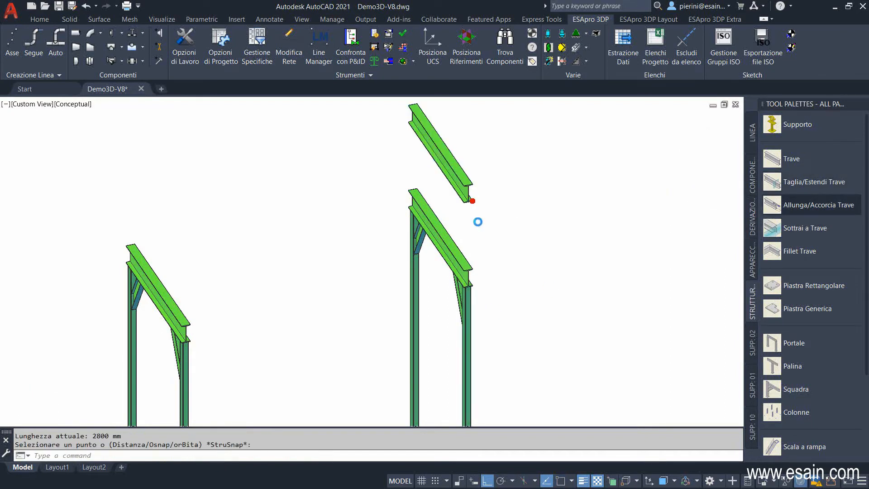
pyautogui.click(470, 201)
pyautogui.press('Return')
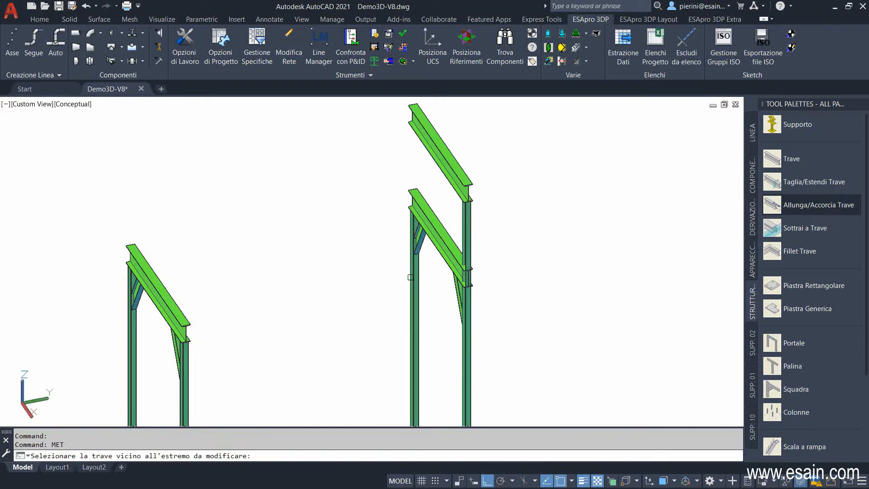
pyautogui.click(409, 121)
pyautogui.click(409, 122)
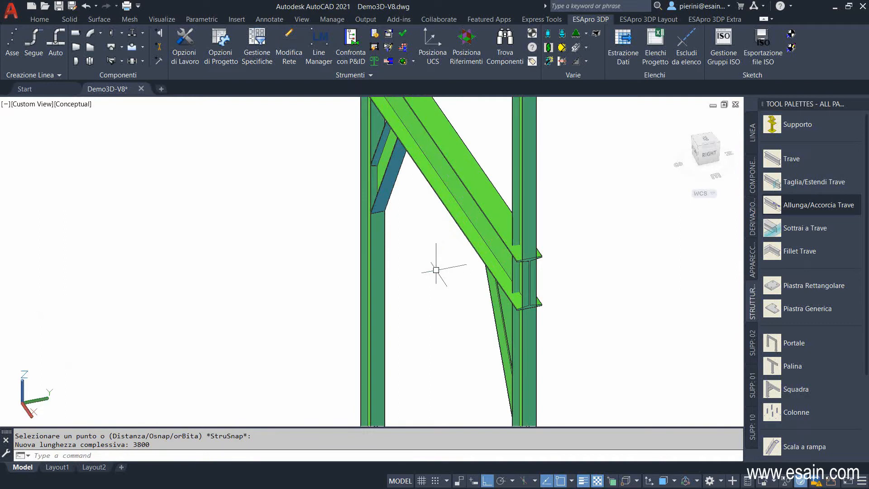
# - Copy the portal's two diagonal braces 1000 mm up to sit under the upper beam
pyautogui.write('p')
pyautogui.press('Return')
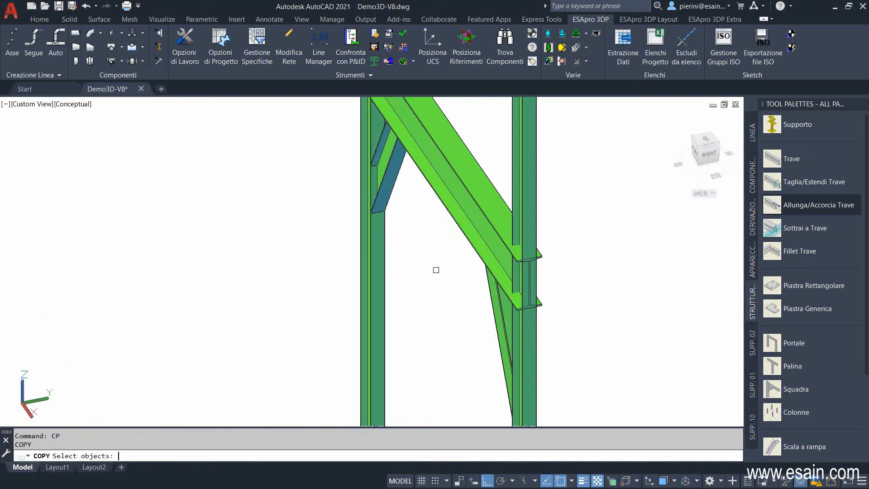
pyautogui.click(494, 313)
pyautogui.press('Return')
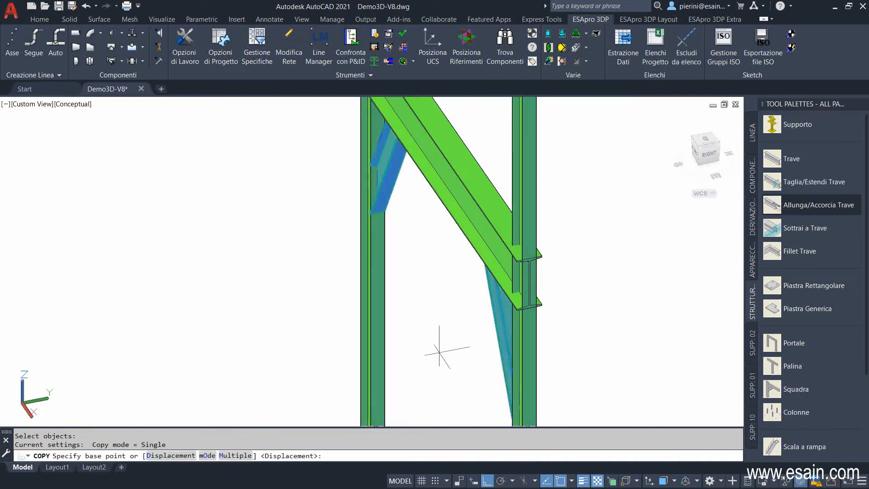
pyautogui.click(437, 361)
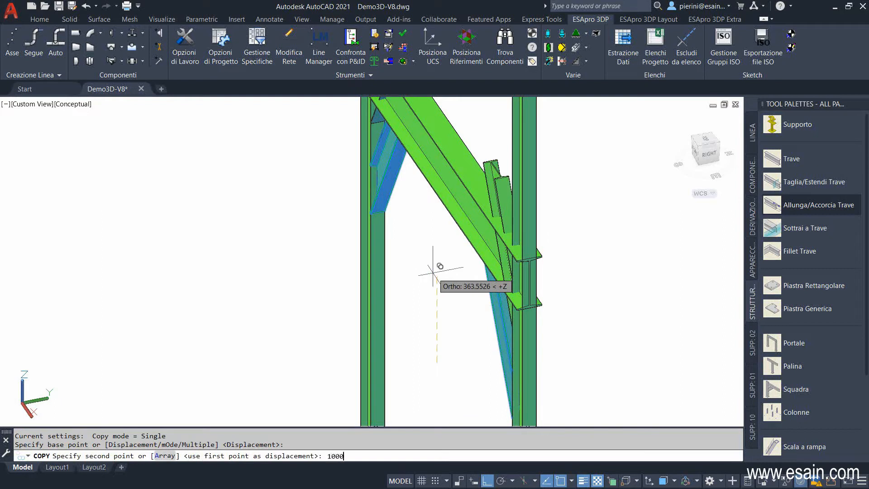
pyautogui.press('Return')
# - Review the settings offered by the Palina and Squadra commands, leaving both without inserting anything
pyautogui.scroll(-5, 433, 272)
pyautogui.keyDown('shift'); pyautogui.moveTo(430, 271); pyautogui.dragTo(509, 223, button='middle'); pyautogui.keyUp('shift')
pyautogui.scroll(-4, 480, 254)
pyautogui.keyDown('shift'); pyautogui.moveTo(481, 254); pyautogui.dragTo(434, 269, button='middle'); pyautogui.keyUp('shift')
pyautogui.scroll(-4, 485, 301)
pyautogui.moveTo(487, 302); pyautogui.dragTo(444, 317, button='middle')
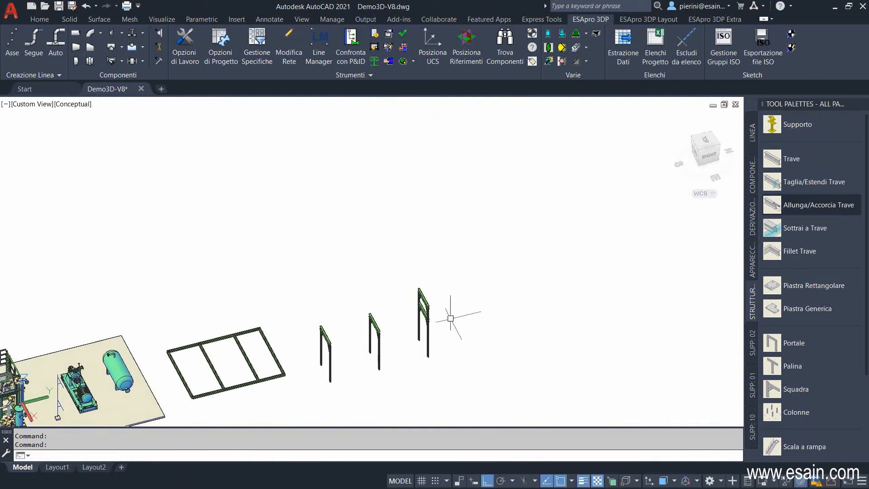
pyautogui.scroll(-3, 791, 428)
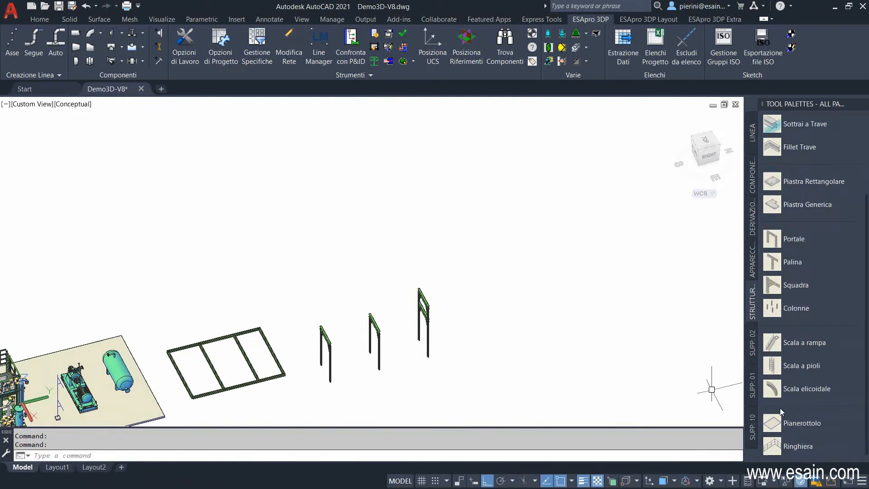
pyautogui.click(777, 262)
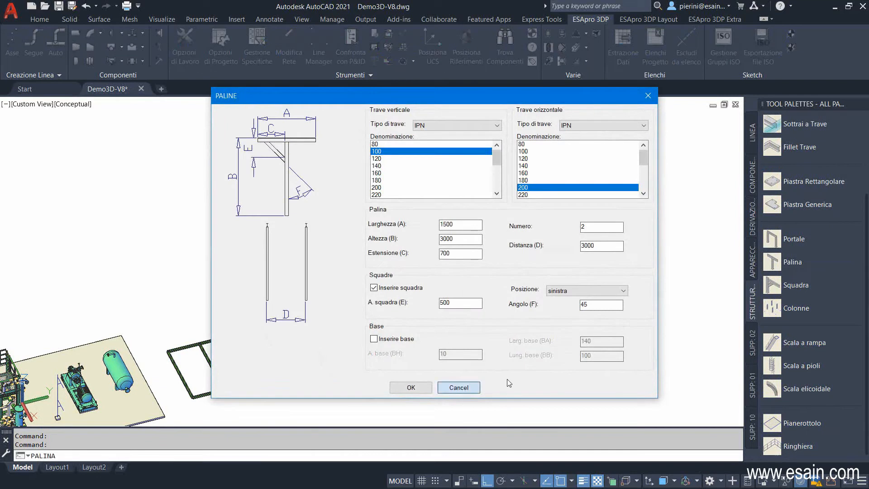
pyautogui.click(458, 388)
pyautogui.click(787, 285)
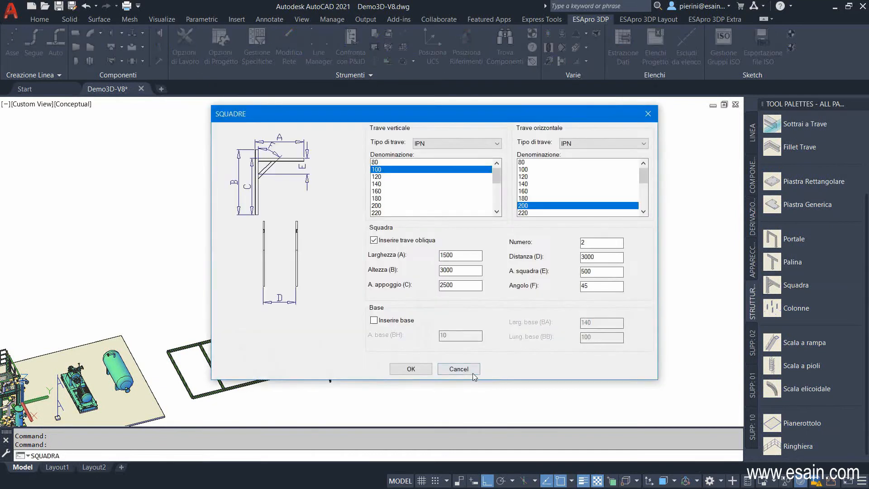
pyautogui.click(458, 369)
# - Insert IPN 200 columns beyond the portals, 4 columns by 3 rows, with 3000 spacing both ways, 3000 height and the grid included
pyautogui.click(773, 308)
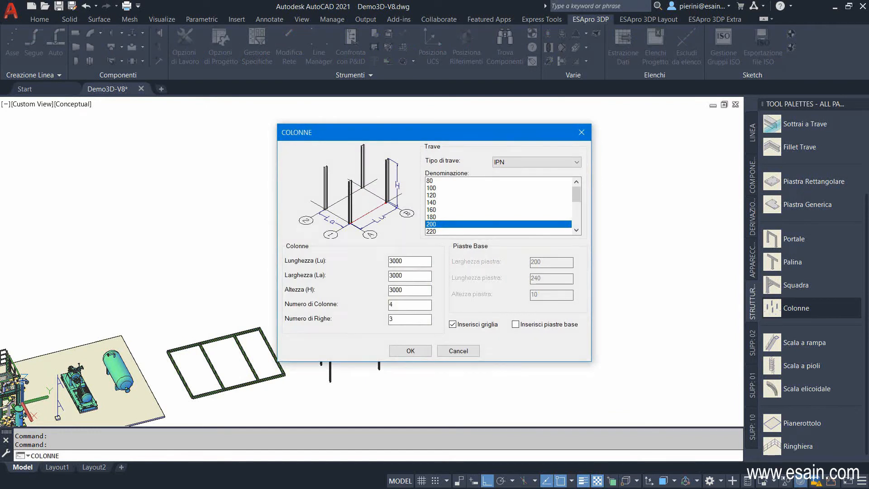
pyautogui.click(410, 350)
pyautogui.moveTo(555, 292); pyautogui.dragTo(407, 345, button='middle')
pyautogui.click(383, 299)
pyautogui.click(517, 305)
pyautogui.scroll(6, 375, 201)
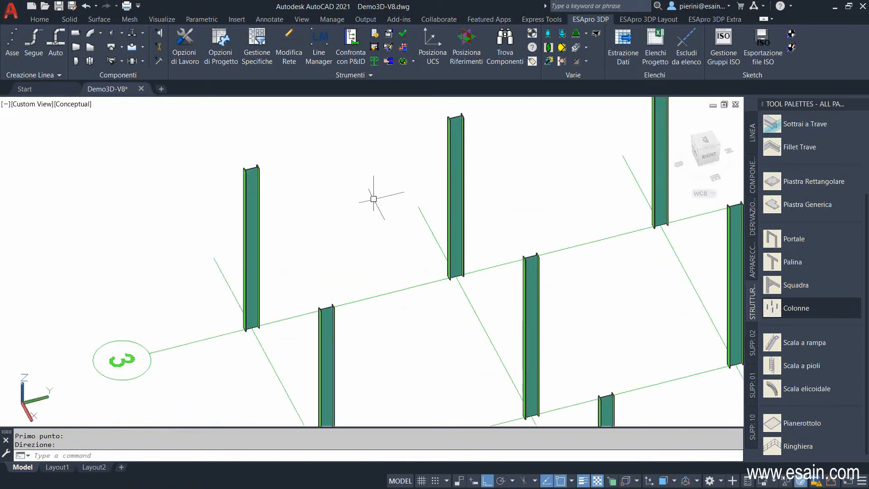
# - Draw a rectangle over the column tops, from the outer corner of column A3 to the opposite outer corner of column D1
pyautogui.click(35, 21)
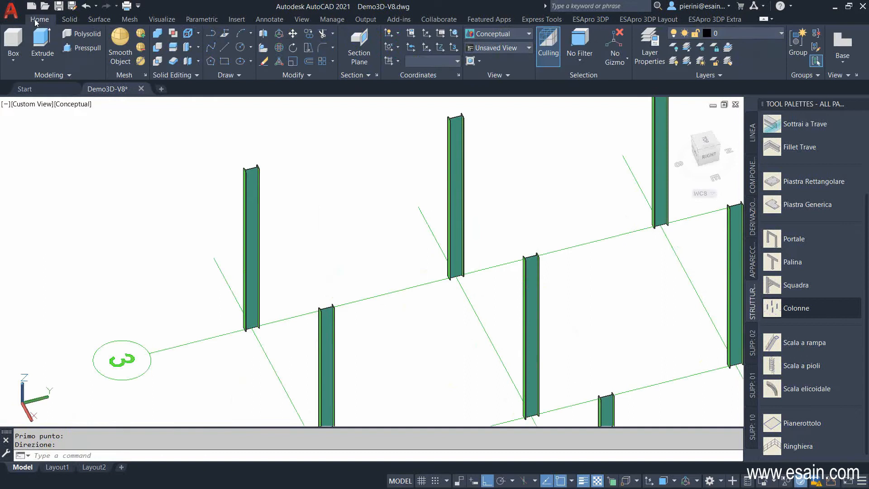
pyautogui.click(228, 62)
pyautogui.scroll(5, 249, 161)
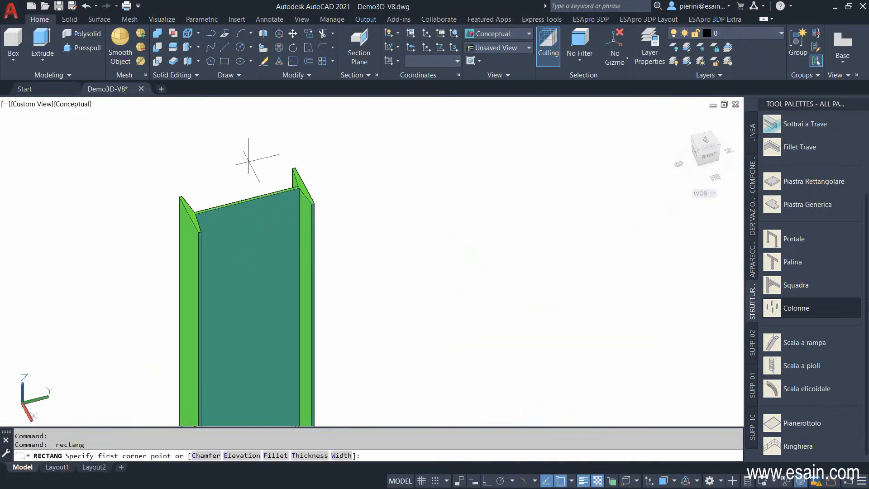
pyautogui.click(179, 197)
pyautogui.scroll(-6, 179, 197)
pyautogui.scroll(6, 475, 194)
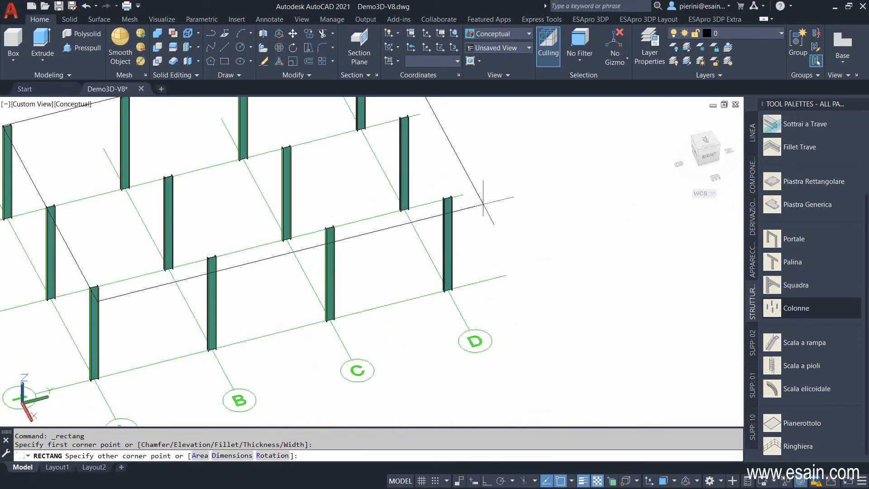
pyautogui.click(350, 177)
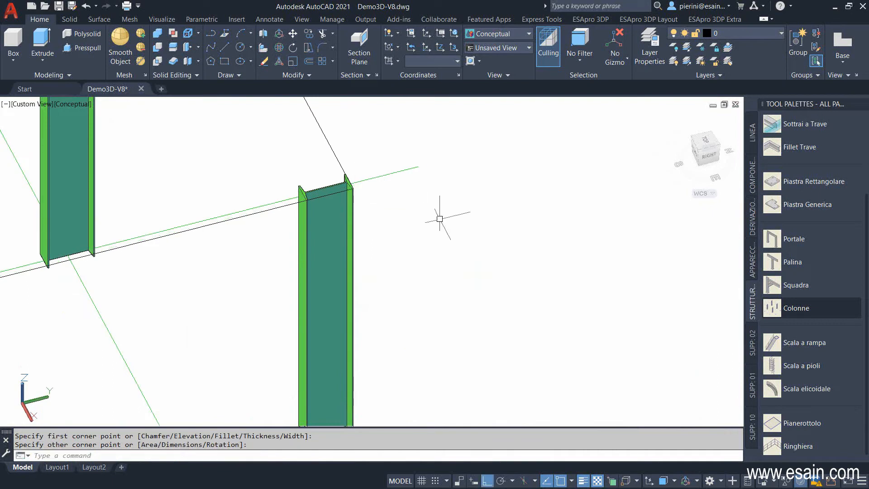
pyautogui.moveTo(438, 217); pyautogui.dragTo(619, 314, button='middle')
pyautogui.scroll(-8, 574, 264)
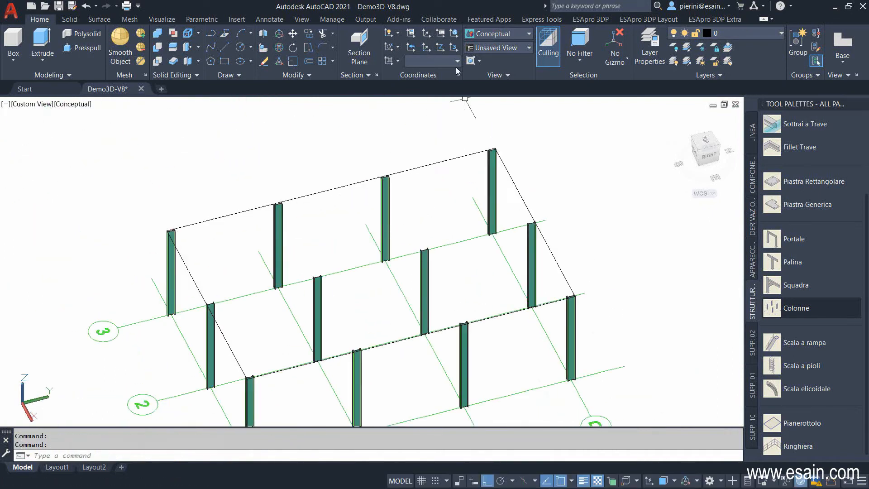
# - Set the UCS origin at the rectangle's corner on top of column D3 with Posiziona UCS
pyautogui.click(588, 20)
pyautogui.click(432, 41)
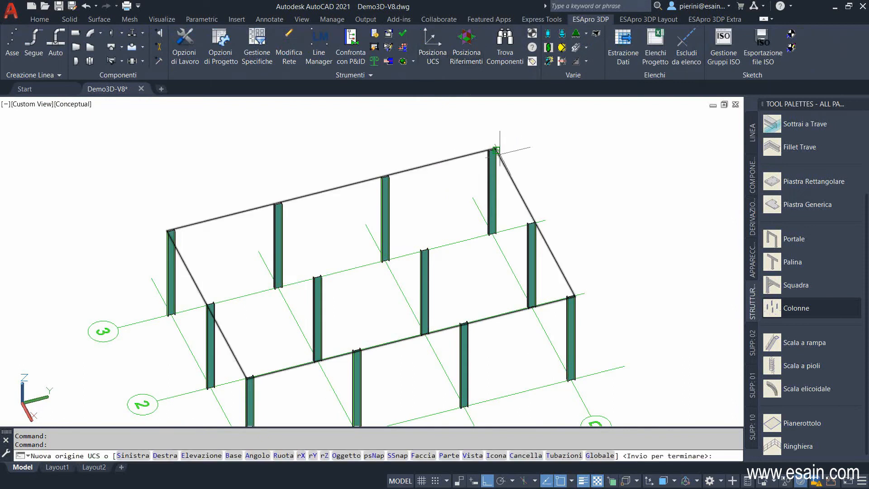
pyautogui.scroll(8, 498, 150)
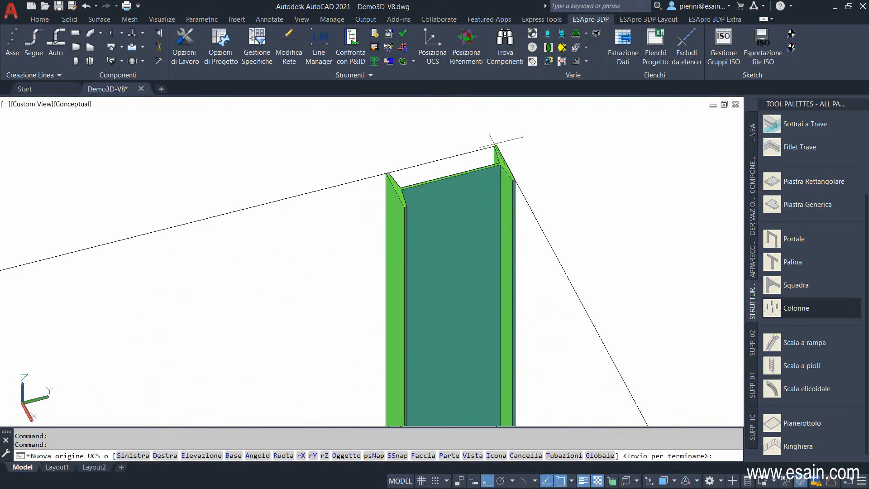
pyautogui.click(494, 146)
pyautogui.rightClick(379, 179)
pyautogui.click(404, 183)
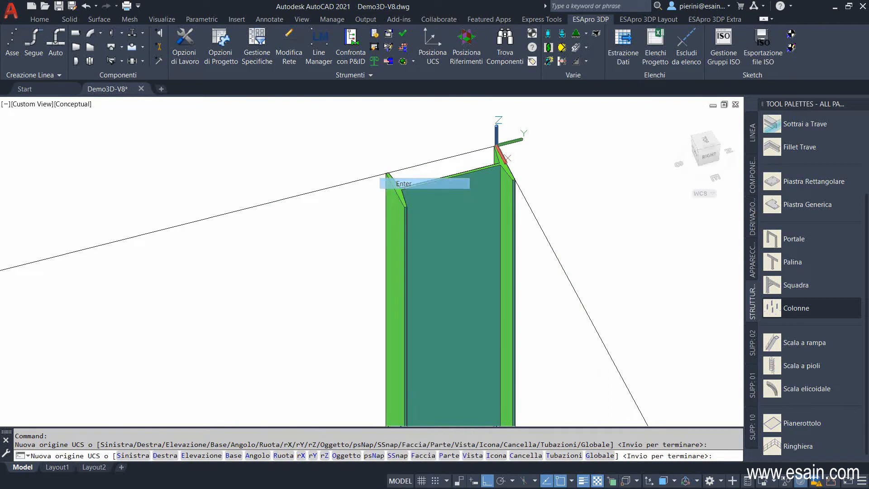
pyautogui.scroll(-10, 407, 190)
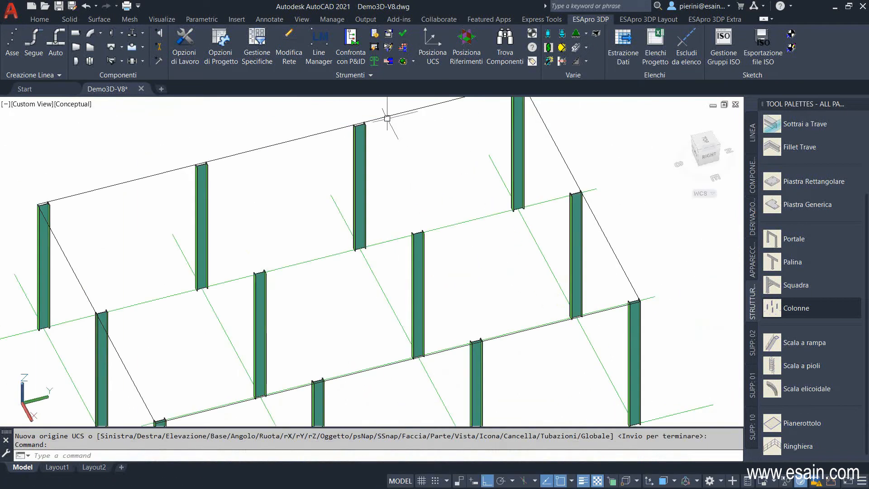
# - Draw a circle near the middle of the rectangle, in the plane of the column tops
pyautogui.click(40, 19)
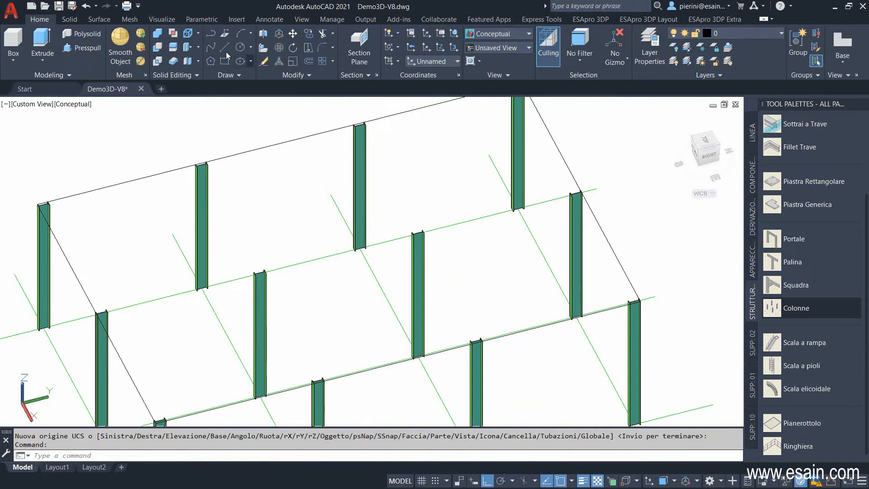
pyautogui.click(241, 48)
pyautogui.click(338, 296)
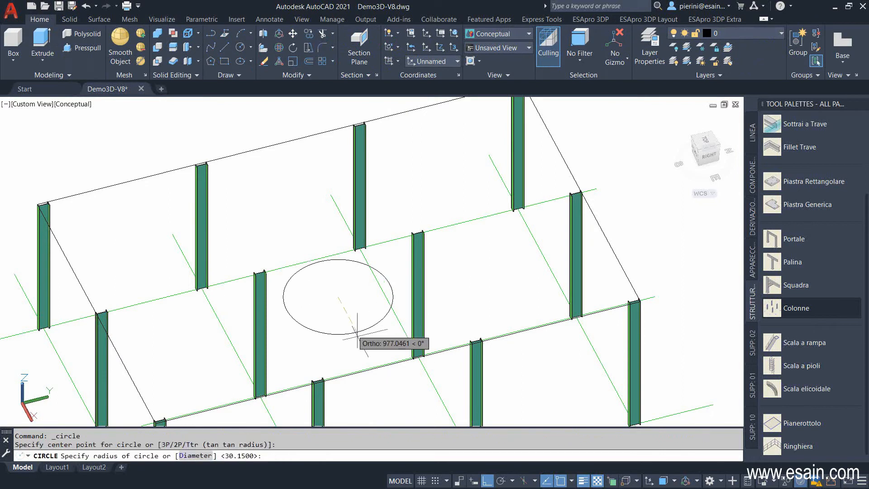
pyautogui.click(370, 357)
pyautogui.scroll(-3, 450, 243)
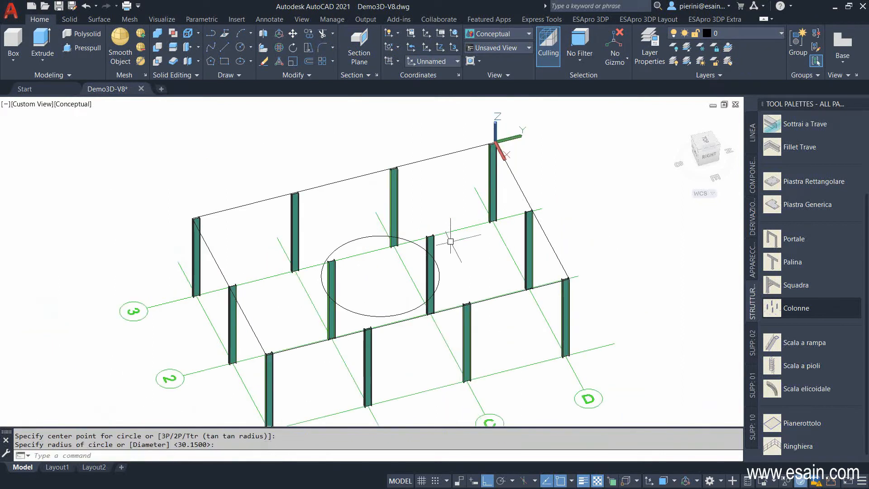
# - Insert a Pianerottolo with IPN 80 beams and Grigliato floor from the rectangle, keeping the outline polyline and using the circle as inner opening
pyautogui.click(803, 421)
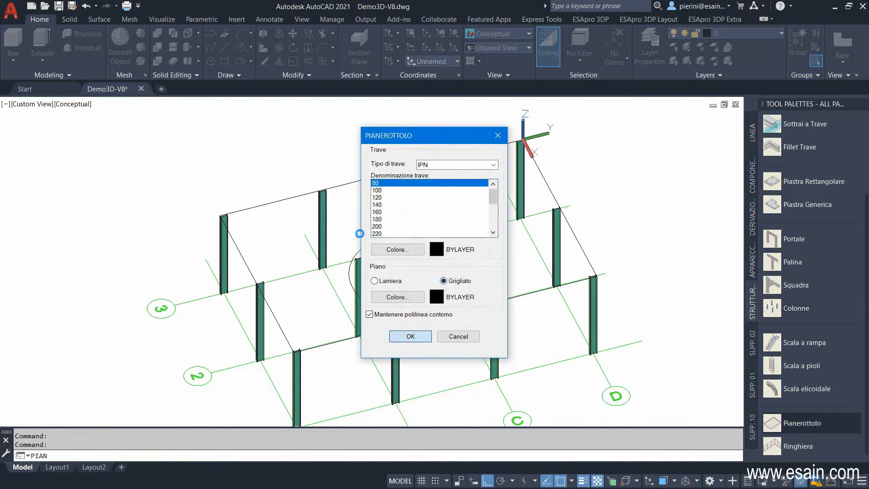
pyautogui.press('Return')
pyautogui.rightClick(358, 217)
pyautogui.click(372, 260)
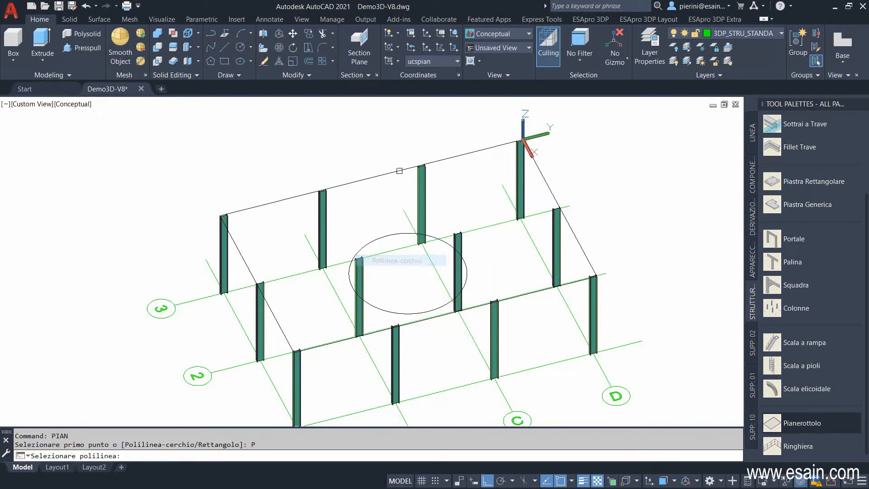
pyautogui.click(392, 173)
pyautogui.click(401, 232)
pyautogui.press('Return')
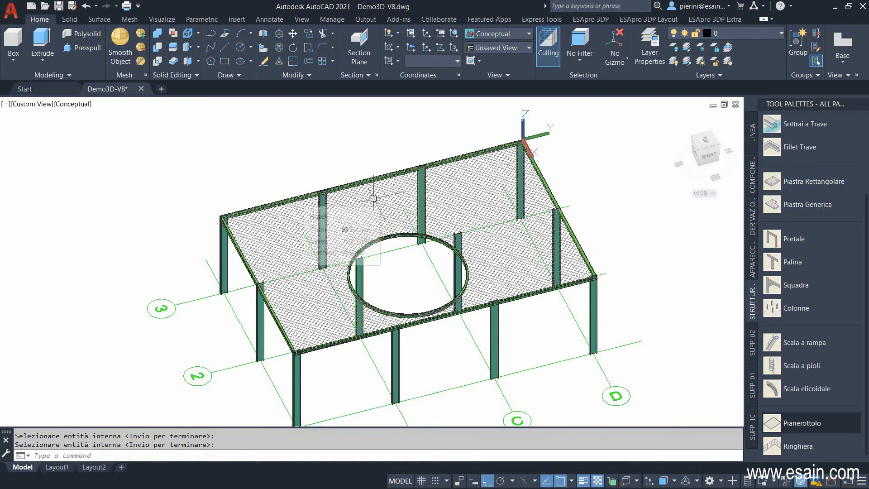
# - Move the grating platform up so that the underside of its edge beams rests on top of the columns
pyautogui.scroll(-2, 442, 260)
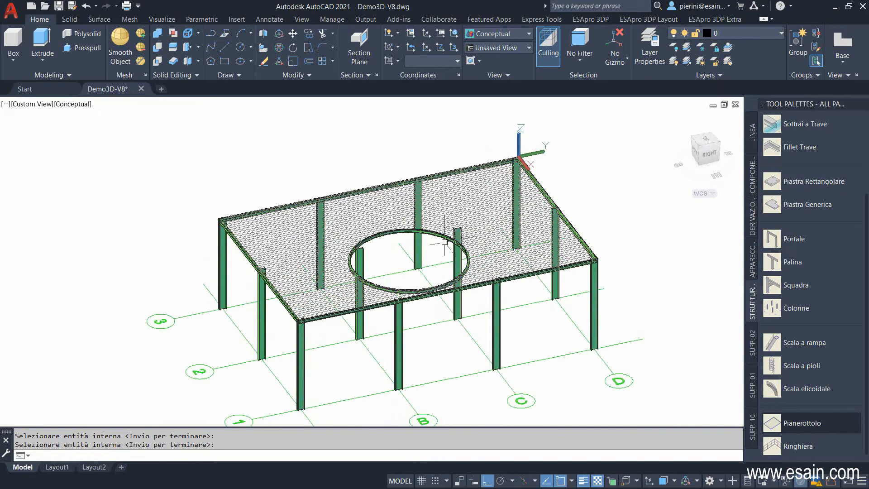
pyautogui.scroll(6, 438, 314)
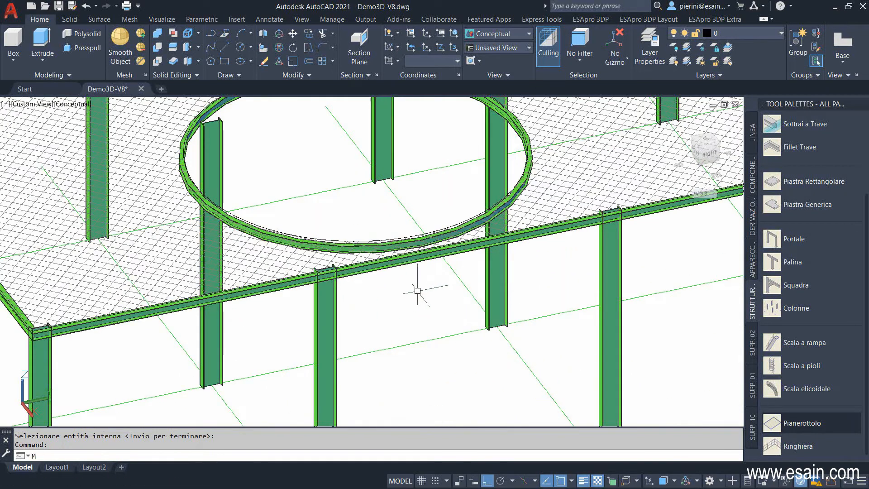
pyautogui.write('M')
pyautogui.press('Return')
pyautogui.click(401, 282)
pyautogui.click(376, 229)
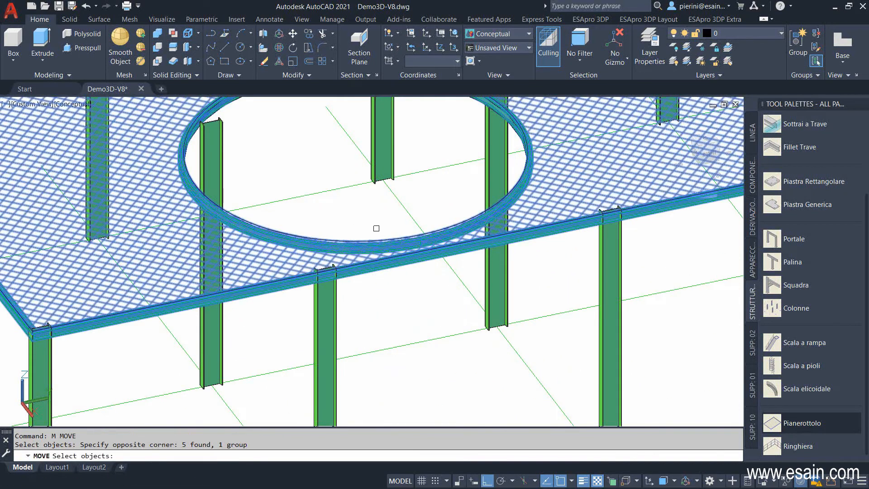
pyautogui.press('Return')
pyautogui.scroll(-6, 394, 226)
pyautogui.scroll(8, 465, 188)
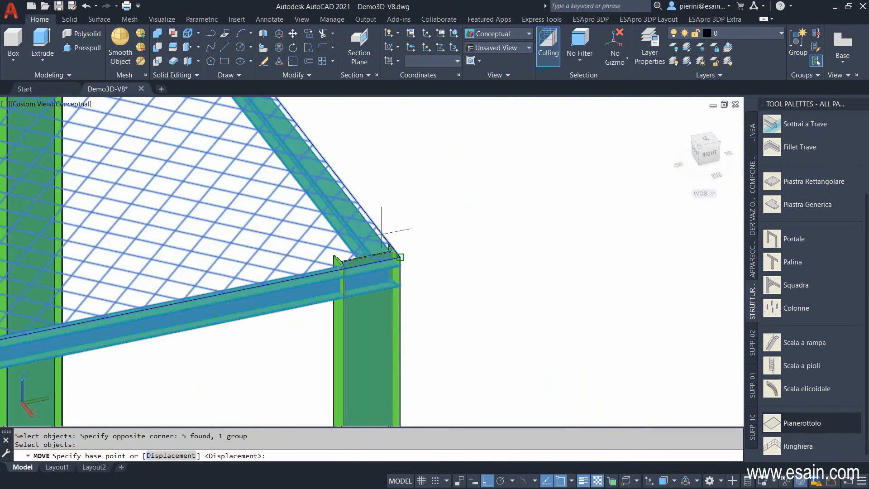
pyautogui.click(447, 271)
pyautogui.scroll(-3, 459, 269)
pyautogui.scroll(3, 469, 294)
pyautogui.scroll(-8, 454, 276)
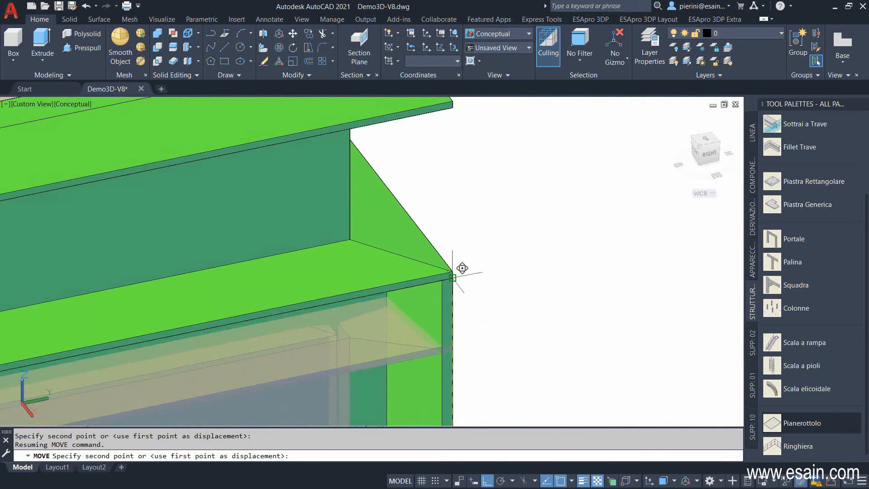
pyautogui.keyDown('shift'); pyautogui.moveTo(498, 280); pyautogui.dragTo(379, 269, button='middle'); pyautogui.keyUp('shift')
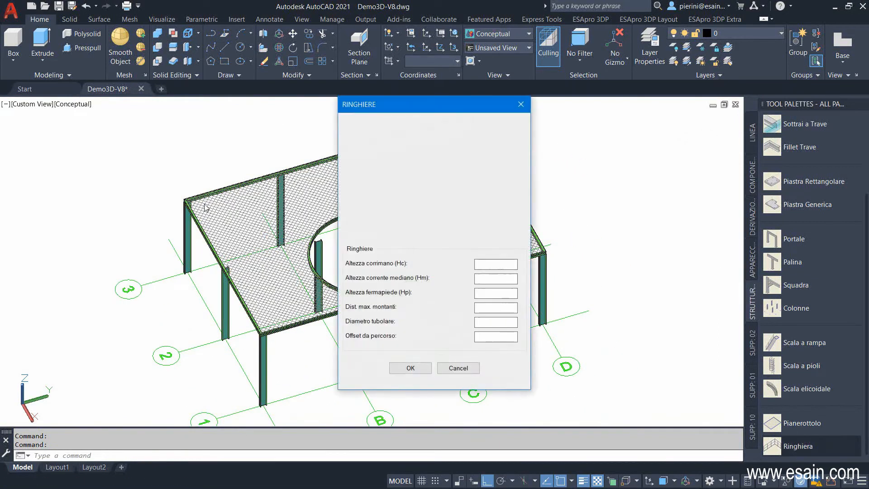
# - Start a Ringhiera with the proposed settings and run its path along the platform's row 3 edge, from corner A to corner D
pyautogui.click(410, 367)
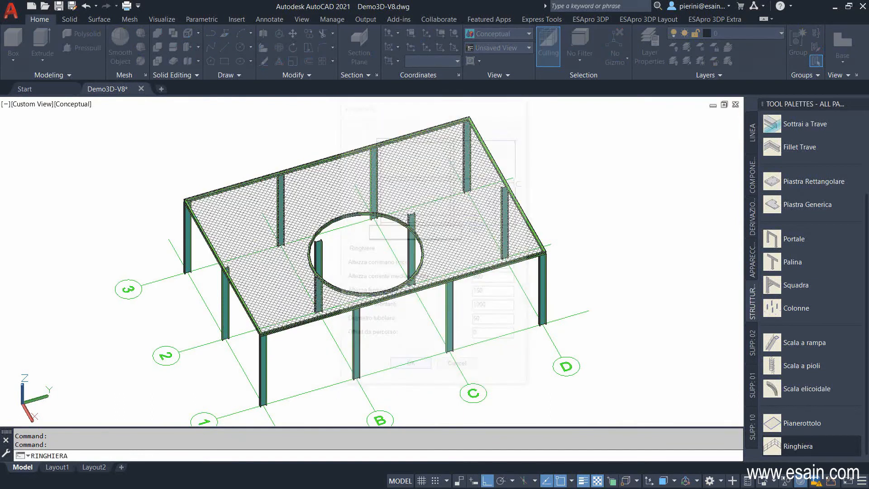
pyautogui.scroll(10, 199, 186)
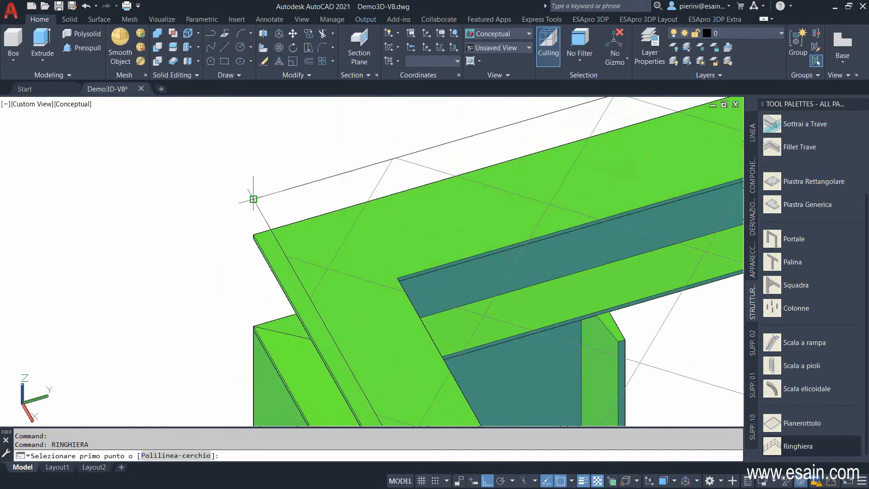
pyautogui.click(253, 197)
pyautogui.scroll(-10, 254, 197)
pyautogui.moveTo(576, 103); pyautogui.dragTo(465, 201, button='middle')
pyautogui.scroll(10, 489, 198)
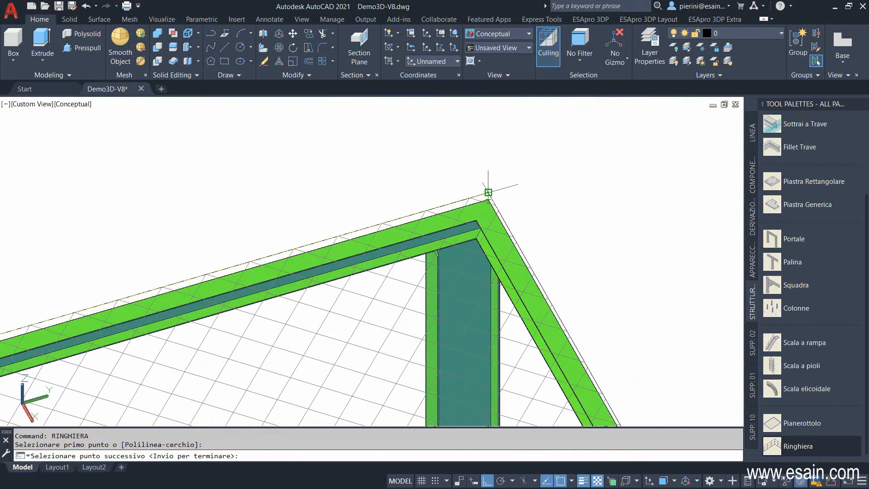
pyautogui.click(487, 192)
# - Continue the railing path along the D edge and back along the row 1 edge to corner A, leaving the A edge open
pyautogui.scroll(-10, 488, 194)
pyautogui.scroll(10, 502, 235)
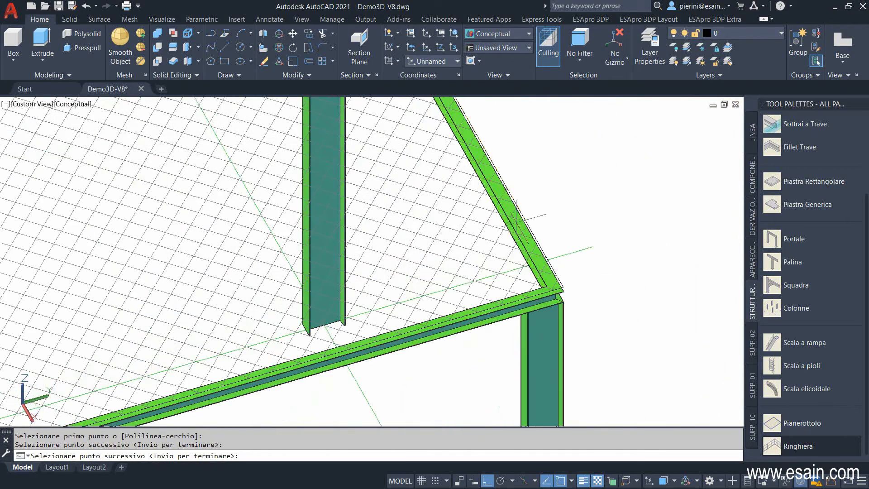
pyautogui.scroll(2, 515, 221)
pyautogui.scroll(-8, 487, 316)
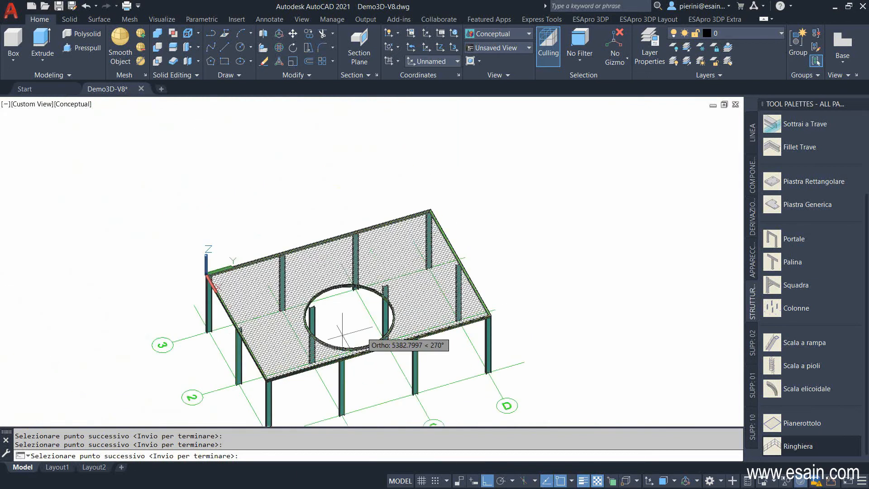
pyautogui.scroll(10, 359, 354)
pyautogui.click(246, 327)
pyautogui.press('Return')
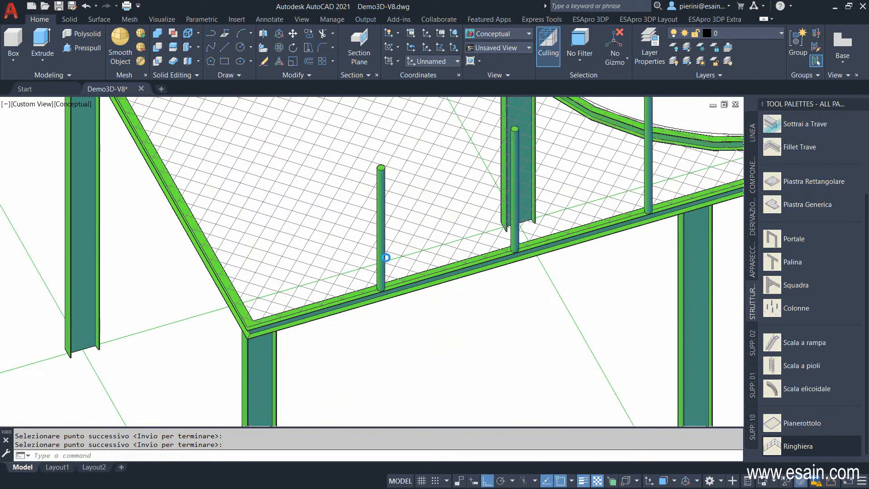
pyautogui.scroll(-6, 354, 245)
pyautogui.moveTo(353, 241); pyautogui.dragTo(432, 345, button='middle')
pyautogui.keyDown('shift'); pyautogui.moveTo(348, 297); pyautogui.dragTo(434, 224, button='middle'); pyautogui.keyUp('shift')
pyautogui.scroll(-2, 357, 253)
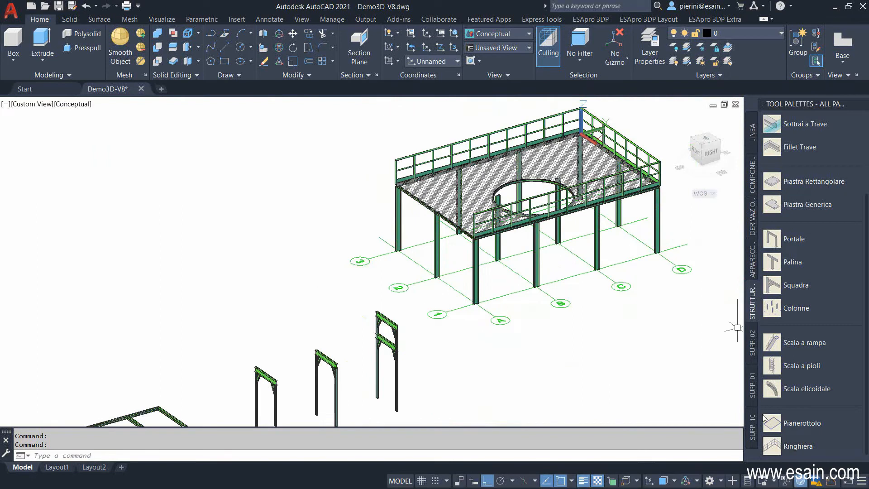
# - Insert a Scala a rampa beside the portals, 3000 long, 3000 high, 1000 wide, 14 risers, UPN 200 stringers, Grigliato steps, railings both sides and 1000 landing
pyautogui.click(801, 342)
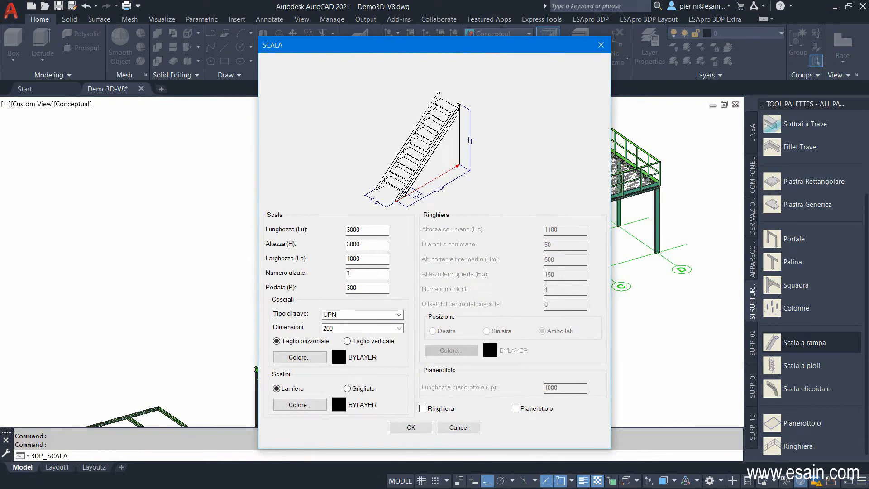
pyautogui.click(368, 389)
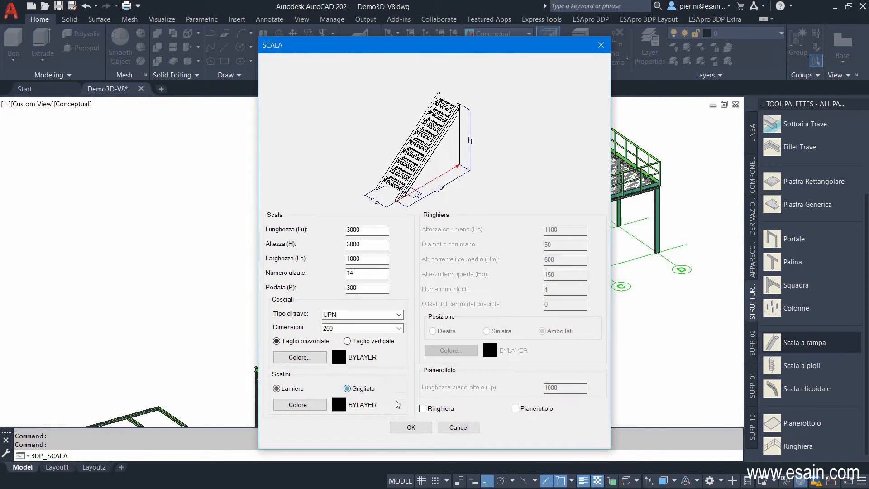
pyautogui.click(423, 409)
pyautogui.click(519, 411)
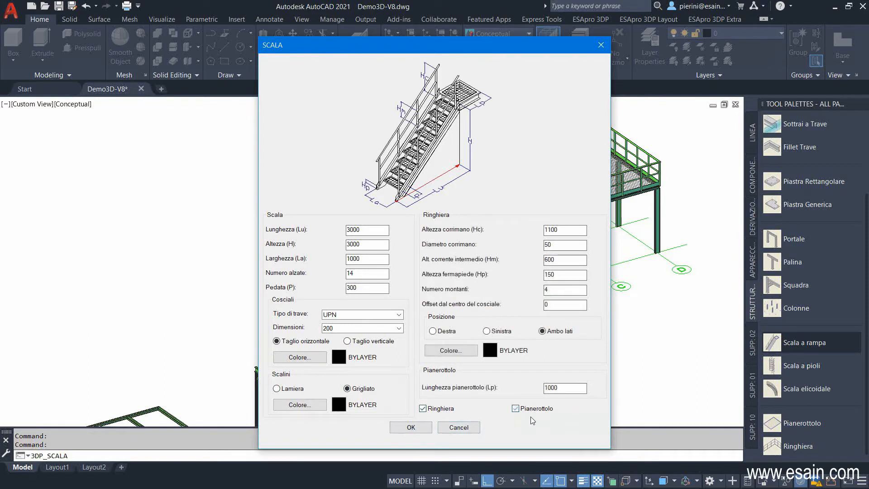
pyautogui.click(411, 427)
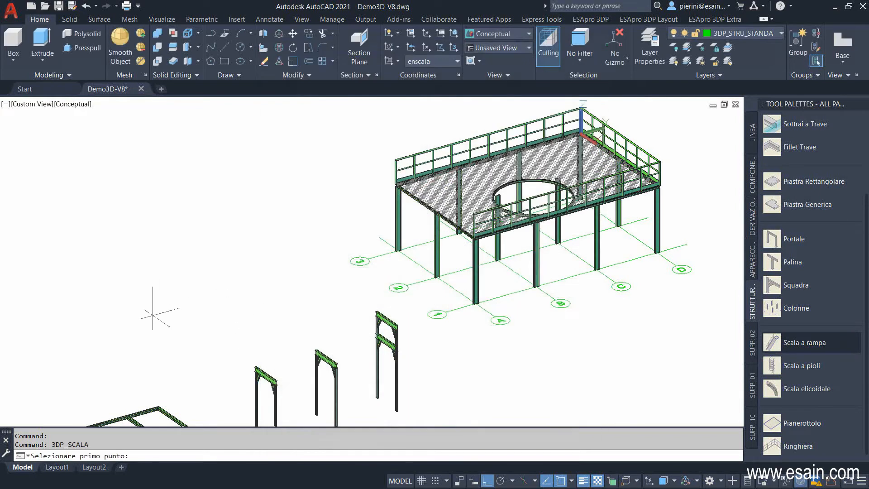
pyautogui.click(154, 312)
pyautogui.click(279, 296)
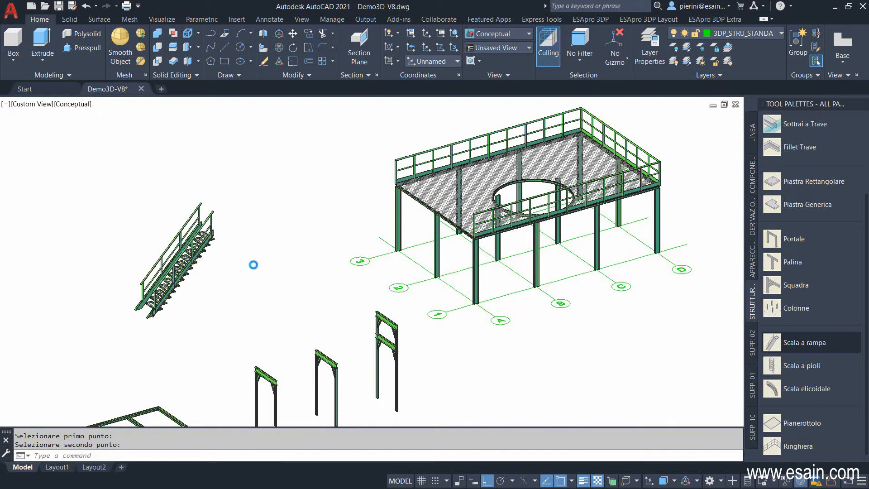
# - Start moving the whole stair, with the upper end corner of its stringer as the base point
pyautogui.keyDown('shift'); pyautogui.moveTo(522, 288); pyautogui.dragTo(492, 285, button='middle'); pyautogui.keyUp('shift')
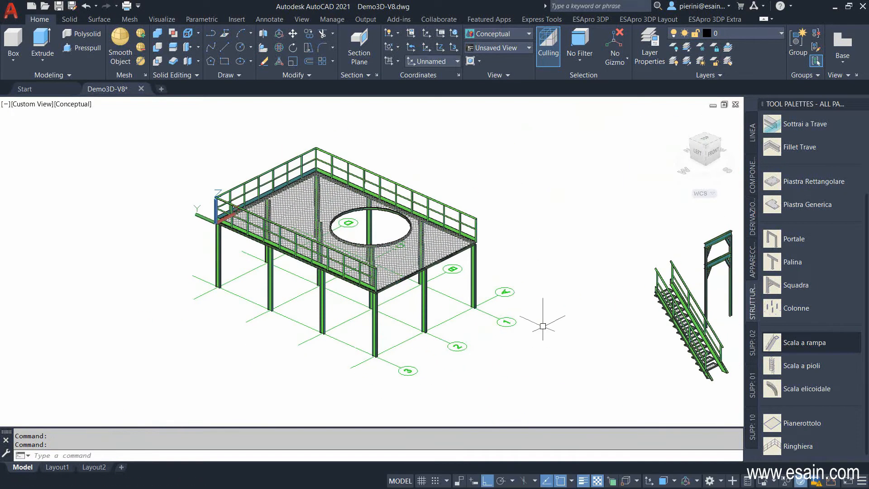
pyautogui.click(673, 325)
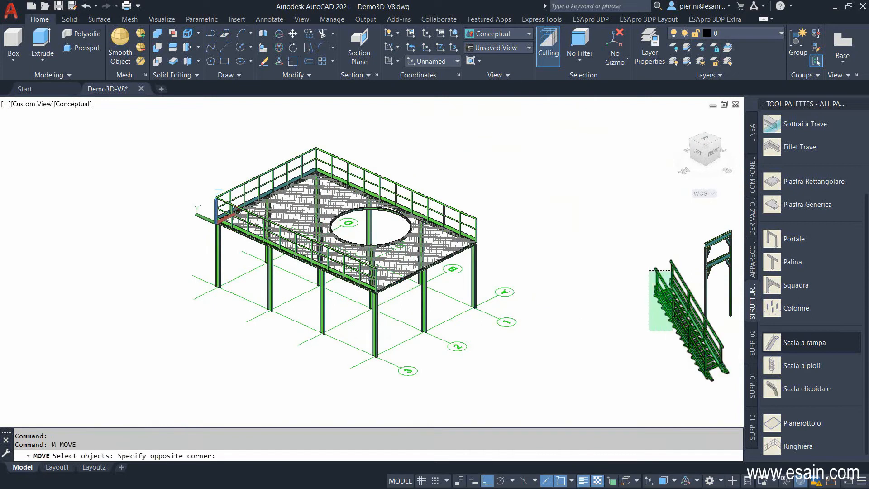
pyautogui.click(629, 250)
pyautogui.scroll(5, 640, 301)
pyautogui.press('Return')
pyautogui.scroll(6, 265, 277)
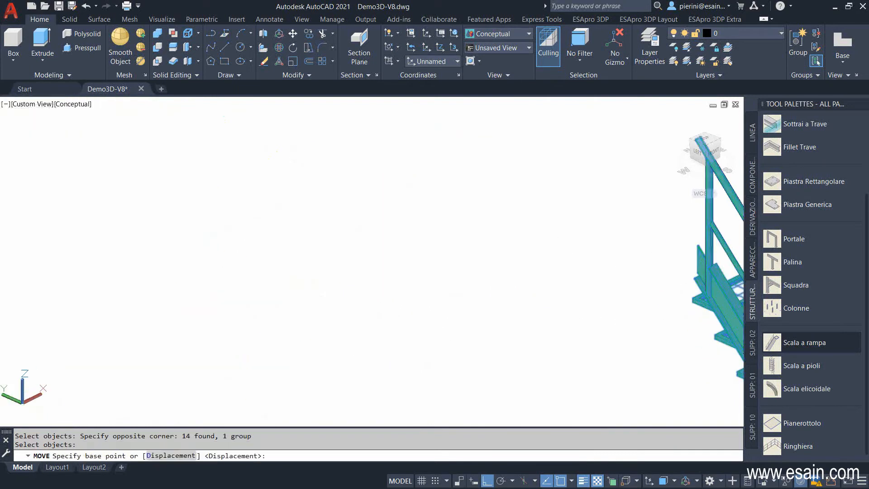
pyautogui.scroll(2, 415, 242)
pyautogui.keyDown('shift'); pyautogui.moveTo(416, 239); pyautogui.dragTo(438, 281, button='middle'); pyautogui.keyUp('shift')
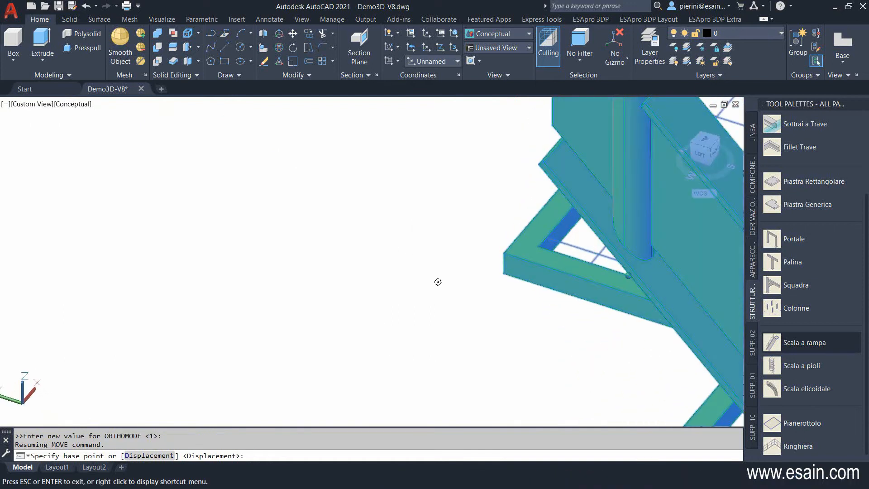
pyautogui.keyDown('shift'); pyautogui.rightClick(430, 275); pyautogui.keyUp('shift')
pyautogui.click(457, 80)
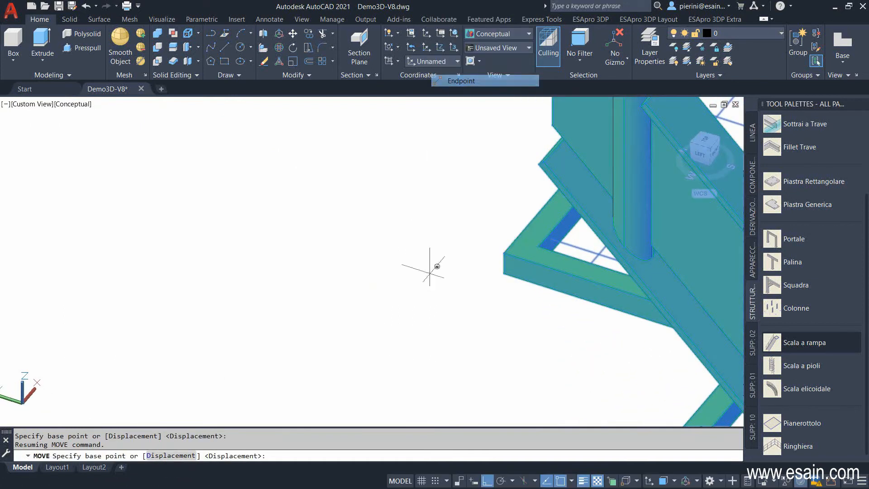
pyautogui.click(538, 164)
# - Place the stair on the endpoint of the platform's edge beam at corner A3, on the side without railing
pyautogui.scroll(-8, 548, 181)
pyautogui.moveTo(291, 278); pyautogui.dragTo(697, 258, button='middle')
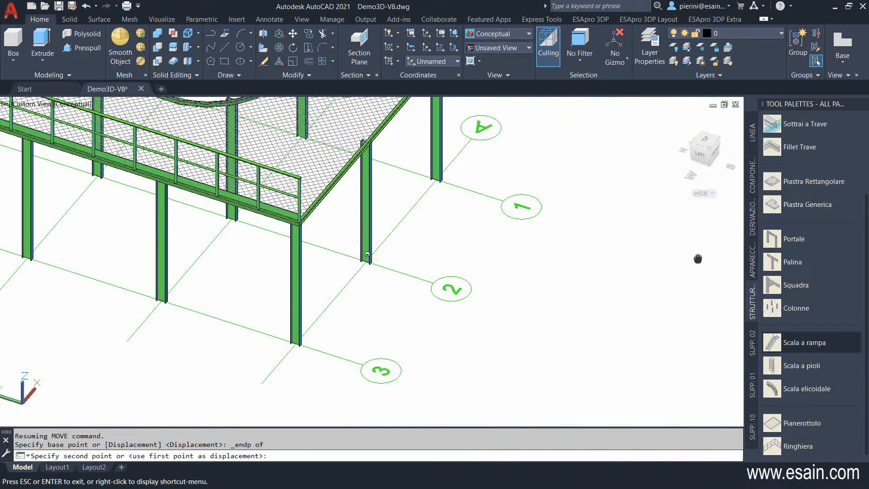
pyautogui.scroll(6, 335, 210)
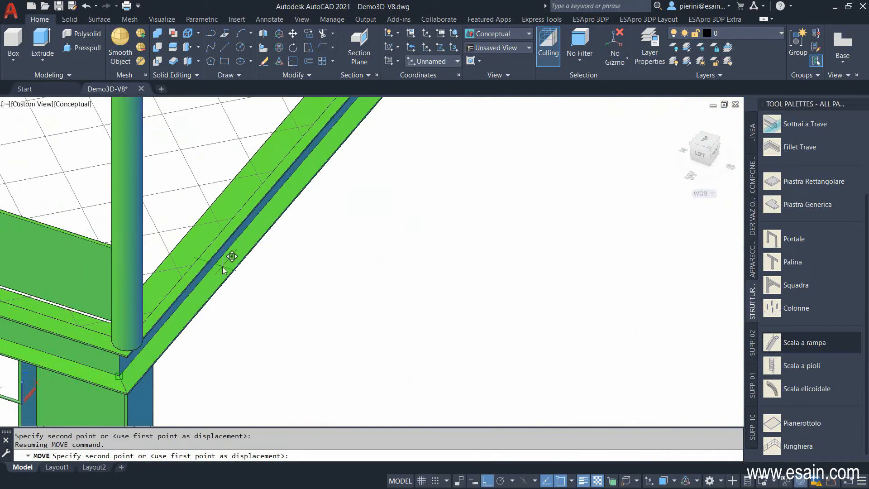
pyautogui.keyDown('shift'); pyautogui.rightClick(222, 268); pyautogui.keyUp('shift')
pyautogui.click(254, 73)
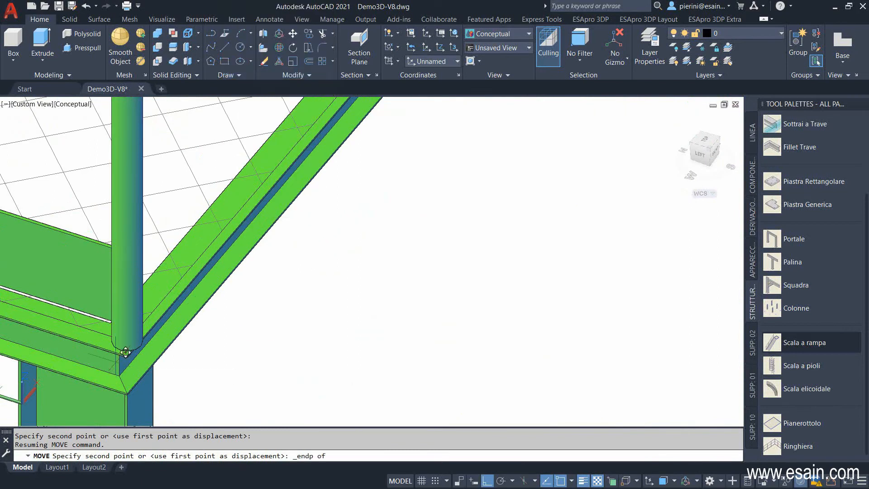
pyautogui.scroll(5, 126, 356)
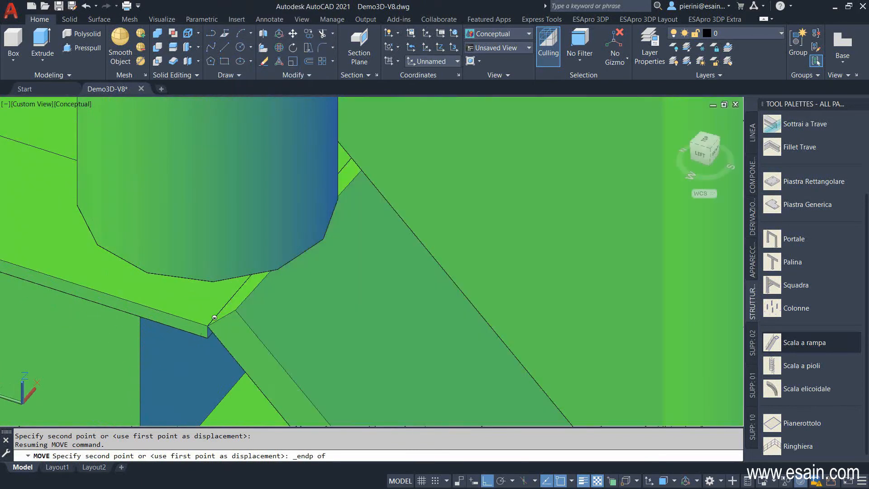
pyautogui.click(214, 317)
pyautogui.scroll(-10, 276, 275)
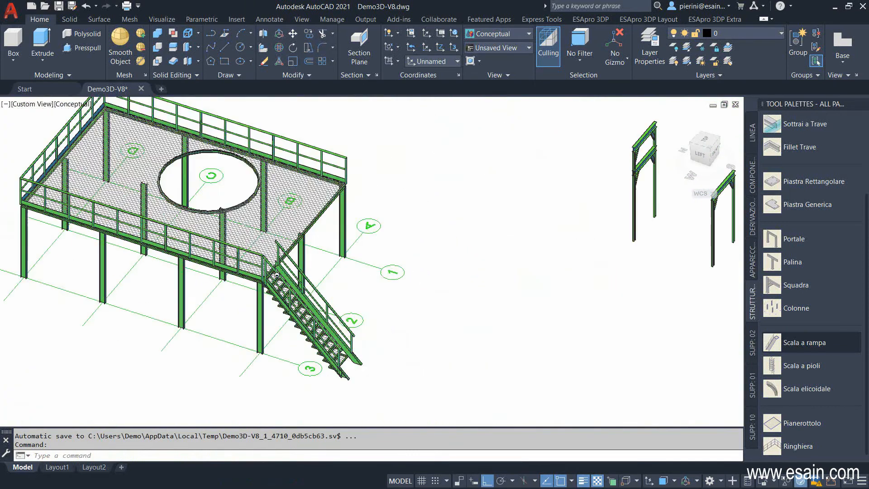
# - Move the previously selected stair a short distance along the X direction at the platform's open edge
pyautogui.scroll(-2, 276, 274)
pyautogui.keyDown('shift'); pyautogui.moveTo(277, 274); pyautogui.dragTo(310, 317, button='middle'); pyautogui.keyUp('shift')
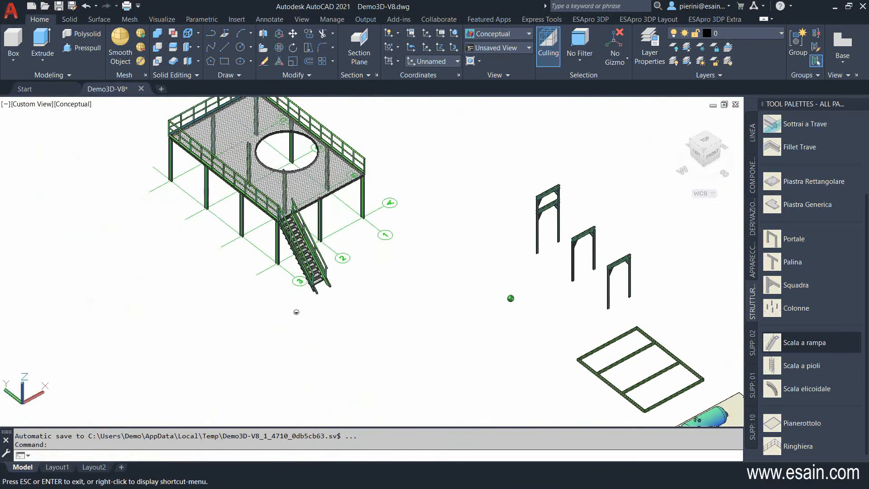
pyautogui.write('M')
pyautogui.press('Return')
pyautogui.write('p')
pyautogui.press('Return')
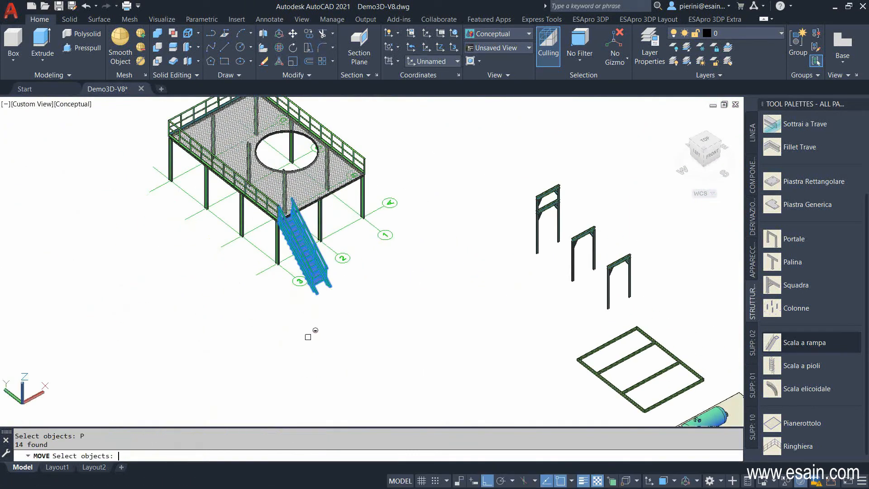
pyautogui.press('Return')
pyautogui.click(296, 323)
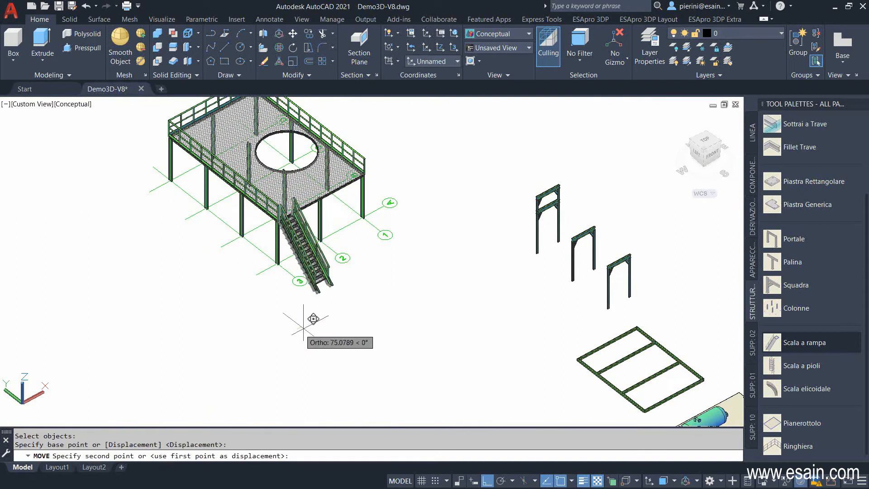
pyautogui.click(302, 327)
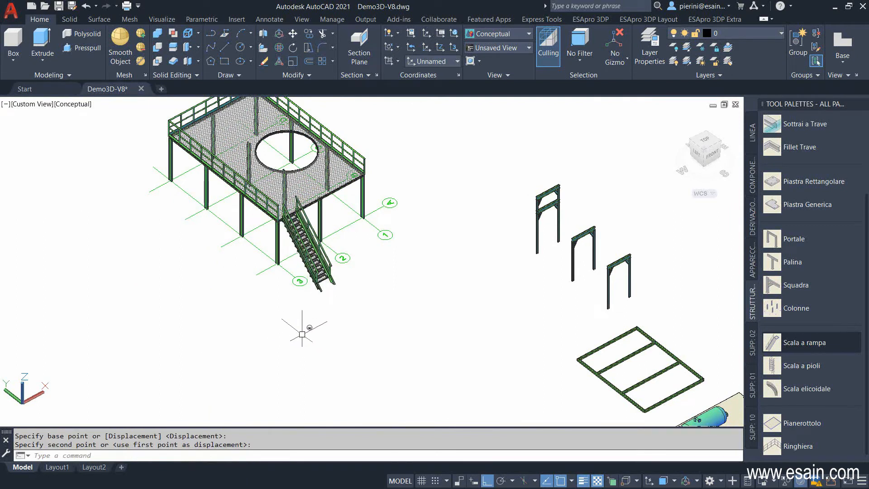
# - Examine the Scala a pioli settings with Guardiacorpo enabled and the Uscita a Destra and Uscita a Sinistra options, without inserting a ladder
pyautogui.scroll(-5, 393, 267)
pyautogui.keyDown('shift'); pyautogui.moveTo(392, 267); pyautogui.dragTo(317, 262, button='middle'); pyautogui.keyUp('shift')
pyautogui.scroll(10, 525, 394)
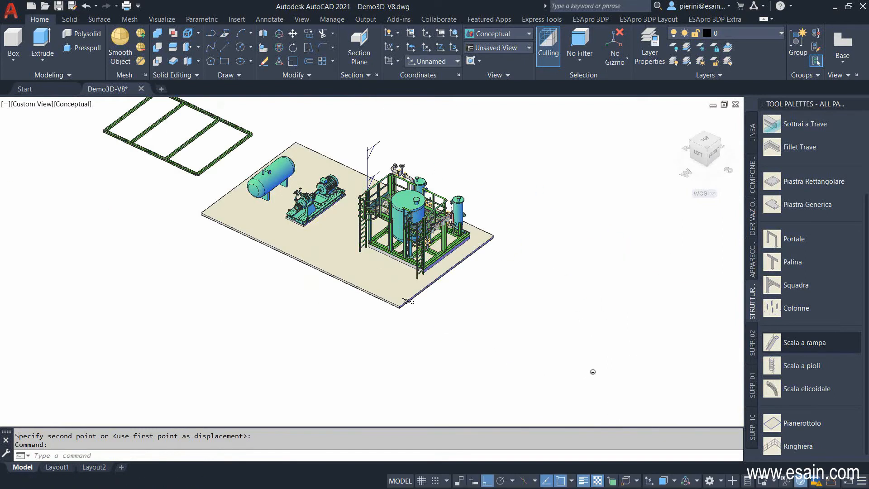
pyautogui.scroll(-5, 430, 251)
pyautogui.scroll(8, 311, 415)
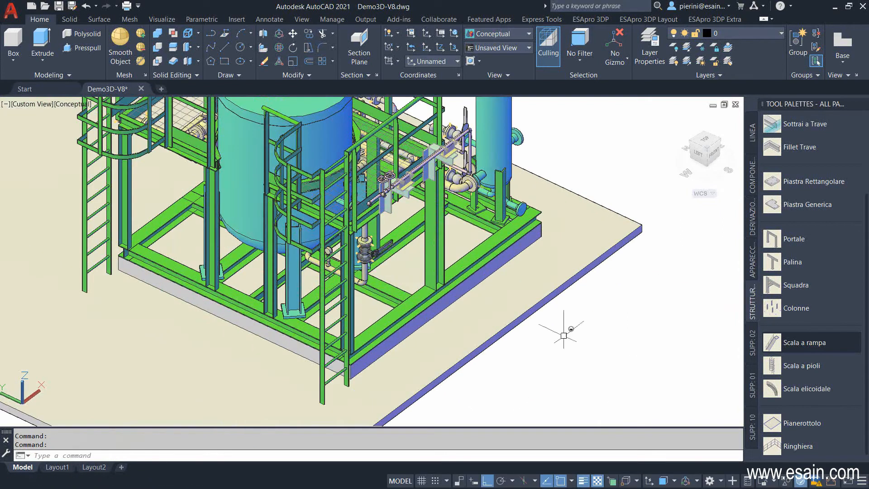
pyautogui.click(773, 367)
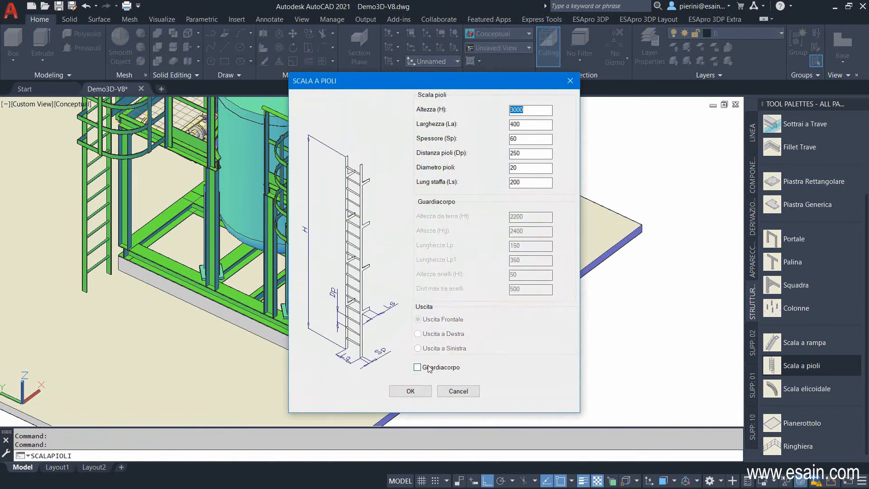
pyautogui.click(427, 367)
pyautogui.click(421, 335)
pyautogui.click(436, 348)
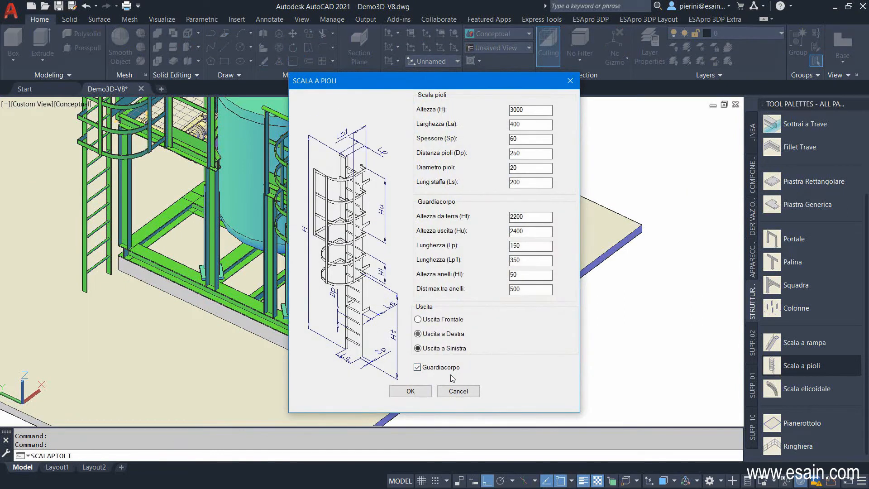
pyautogui.click(458, 391)
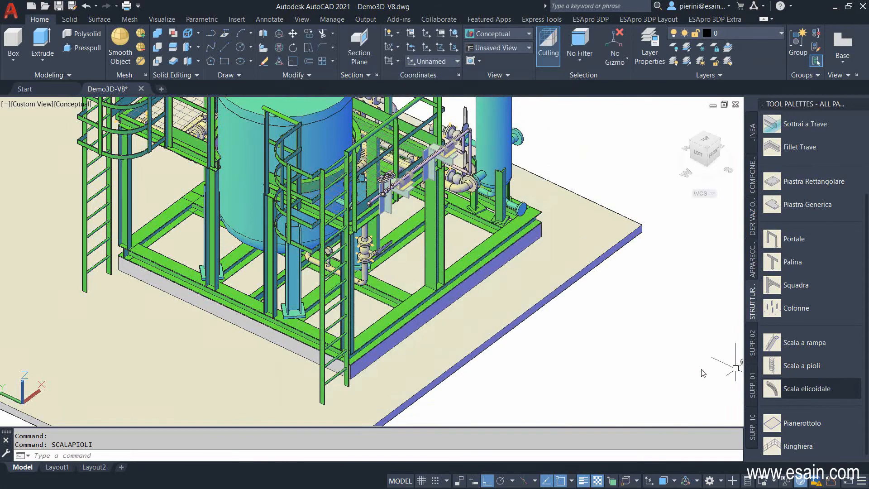
# - Examine the Scala elicoidale settings with Ringhiera, Pilone and Grigliato steps chosen, without inserting a stair
pyautogui.click(773, 389)
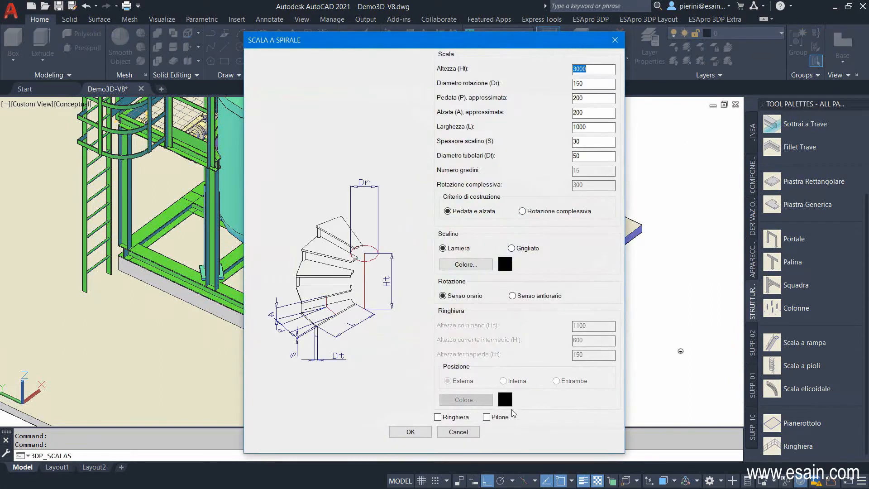
pyautogui.click(456, 417)
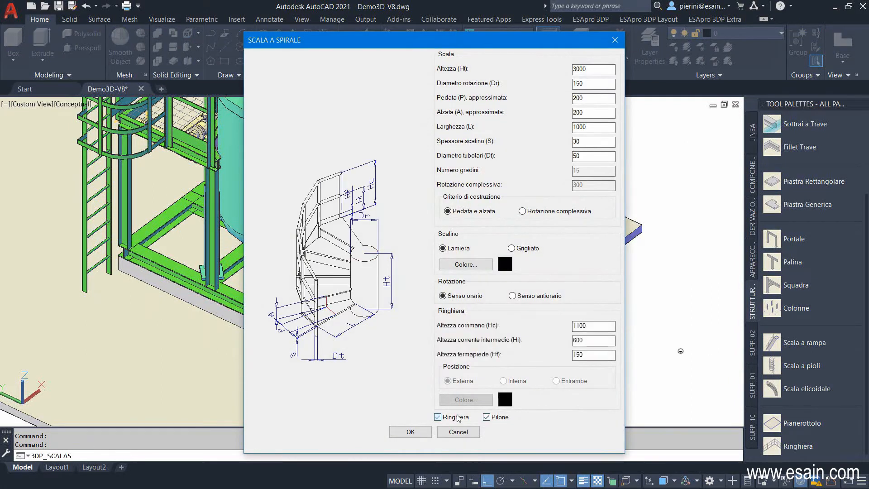
pyautogui.click(512, 248)
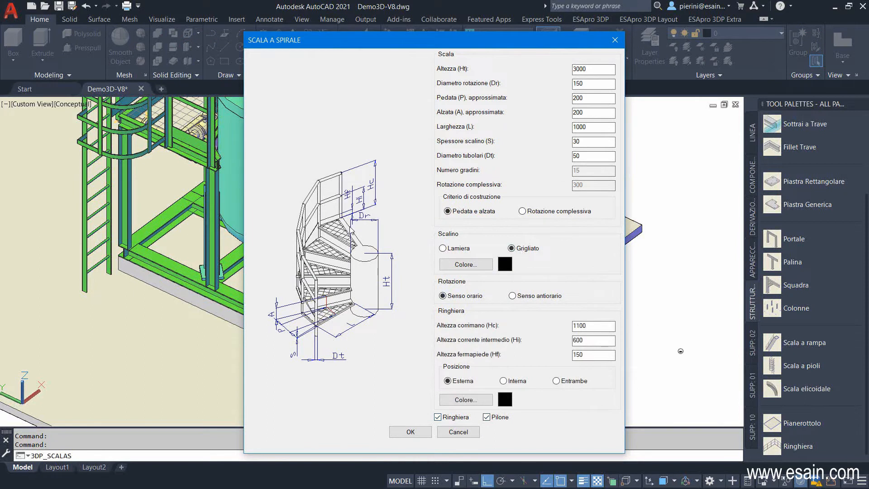
pyautogui.click(467, 431)
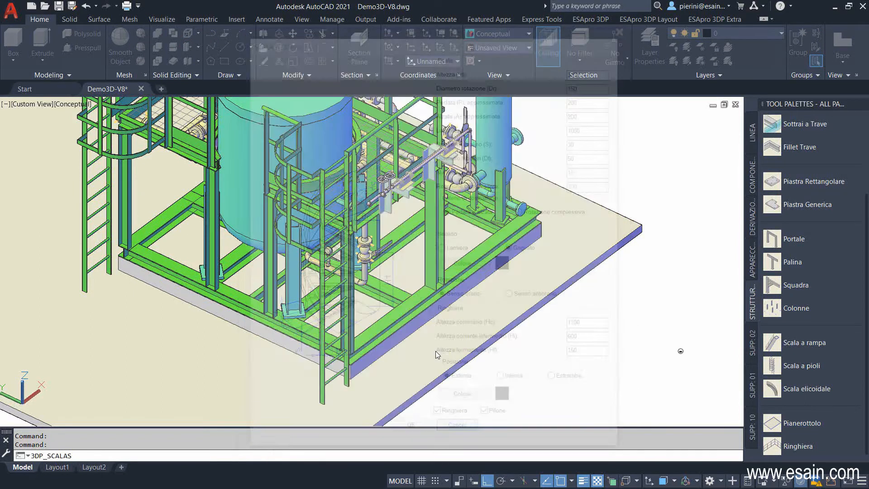
# - Erase the beam frame, the three portals and the column platform with its stair, railings and grid
pyautogui.scroll(-8, 434, 249)
pyautogui.keyDown('shift'); pyautogui.moveTo(453, 278); pyautogui.dragTo(276, 295, button='middle'); pyautogui.keyUp('shift')
pyautogui.moveTo(489, 236); pyautogui.dragTo(345, 349, button='middle')
pyautogui.keyDown('shift'); pyautogui.moveTo(444, 270); pyautogui.dragTo(388, 254, button='middle'); pyautogui.keyUp('shift')
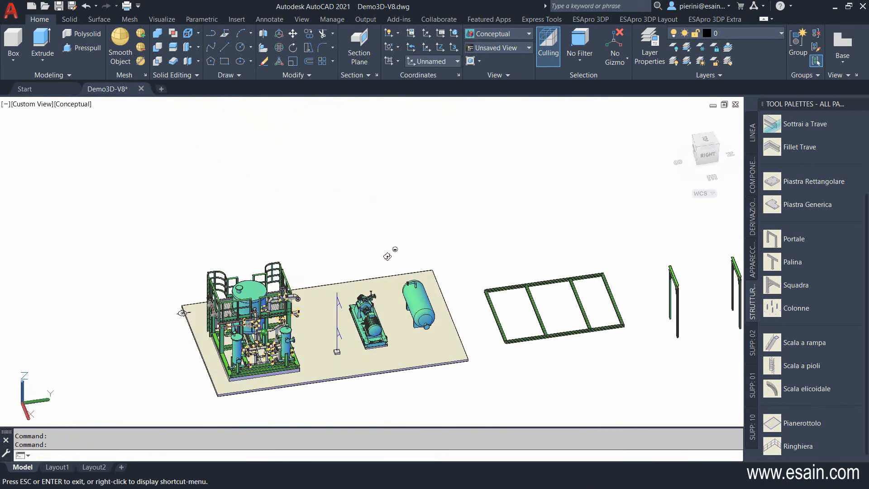
pyautogui.moveTo(387, 305); pyautogui.dragTo(433, 243, button='middle')
pyautogui.scroll(-1, 433, 243)
pyautogui.scroll(-4, 653, 296)
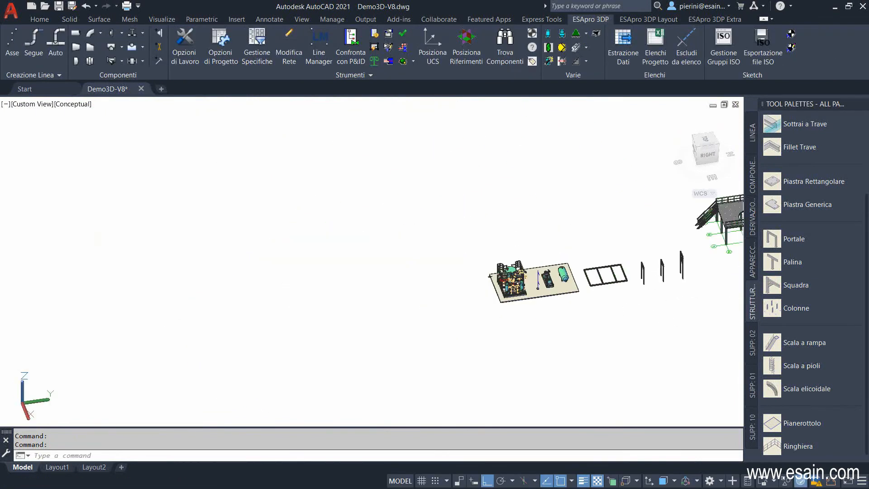
pyautogui.moveTo(653, 296); pyautogui.dragTo(432, 346, button='middle')
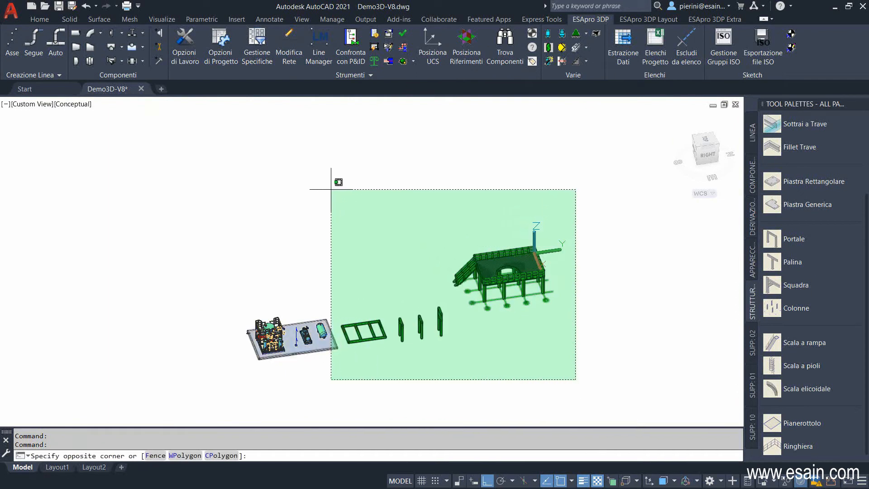
pyautogui.click(350, 190)
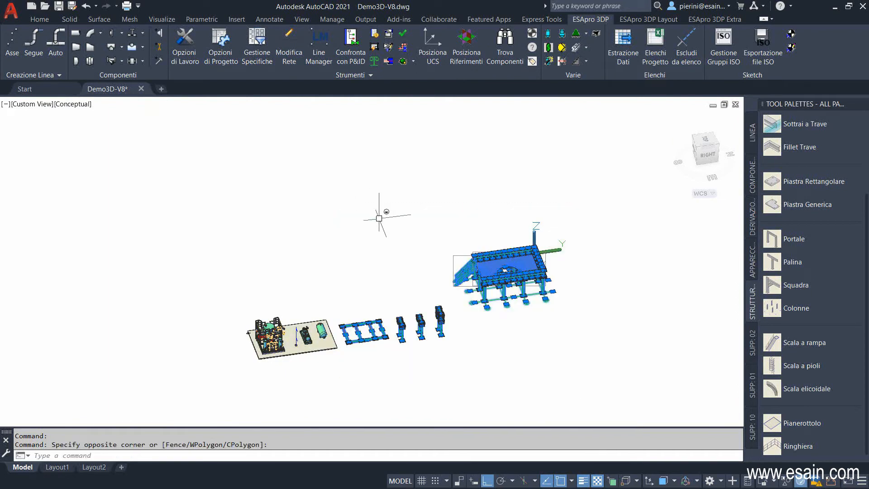
pyautogui.press('Delete')
# - Start a Trave of type HE, size 100 A, with Trave supporto enabled, for the support lines beside the pump
pyautogui.scroll(8, 280, 344)
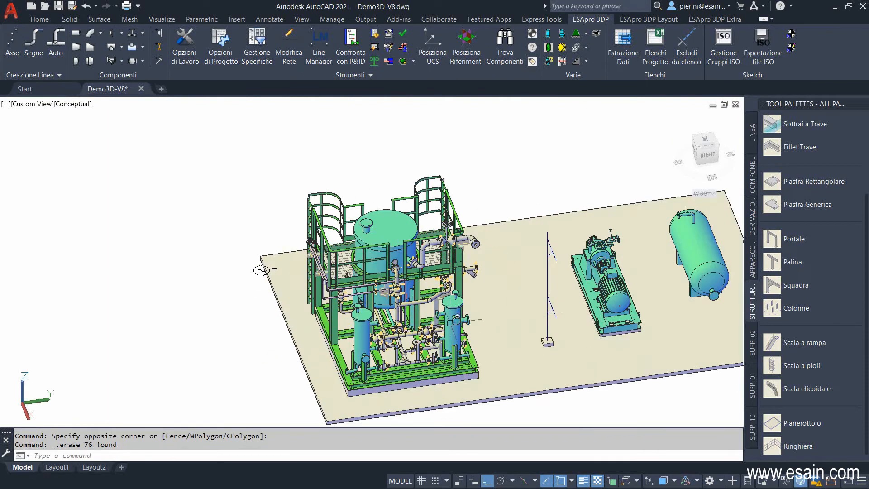
pyautogui.scroll(3, 354, 301)
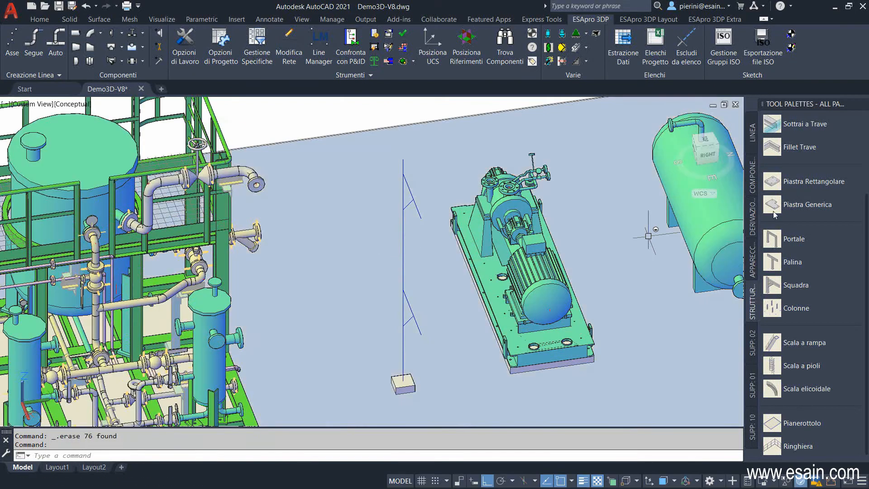
pyautogui.scroll(5, 774, 251)
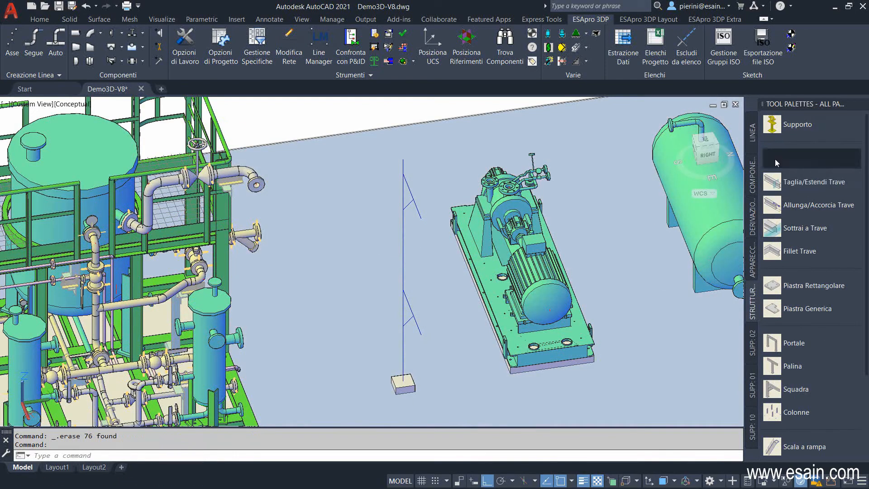
pyautogui.click(792, 158)
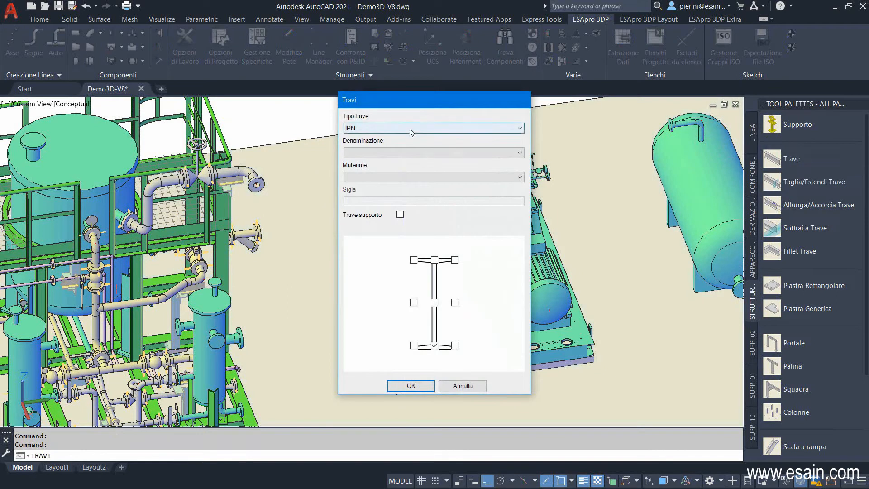
pyautogui.click(409, 128)
pyautogui.click(384, 153)
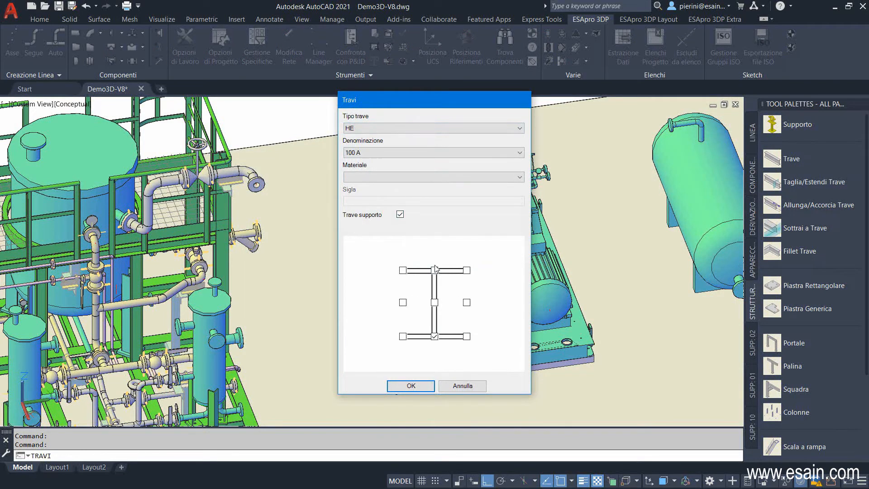
pyautogui.click(425, 387)
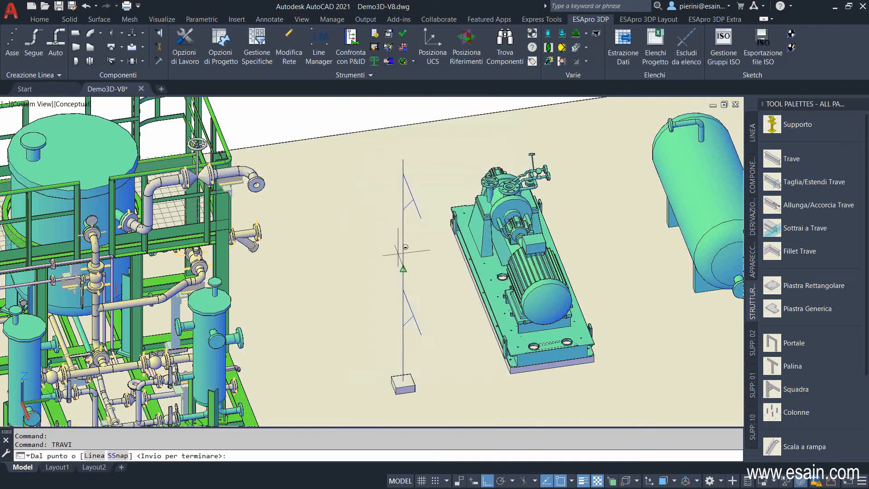
# - Cover the two projecting arm guide lines of the support beside the pump with HE 100 A beams
pyautogui.rightClick(402, 246)
pyautogui.click(423, 297)
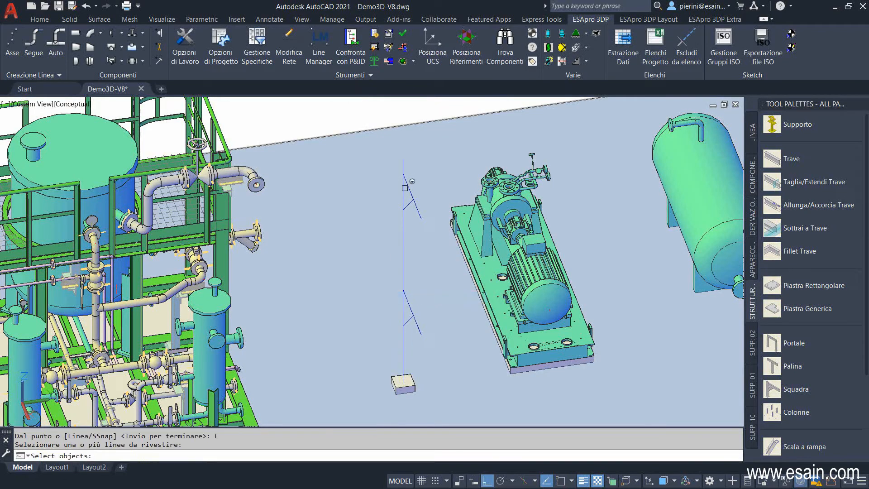
pyautogui.click(409, 185)
pyautogui.click(411, 310)
pyautogui.press('Return')
pyautogui.rightClick(442, 77)
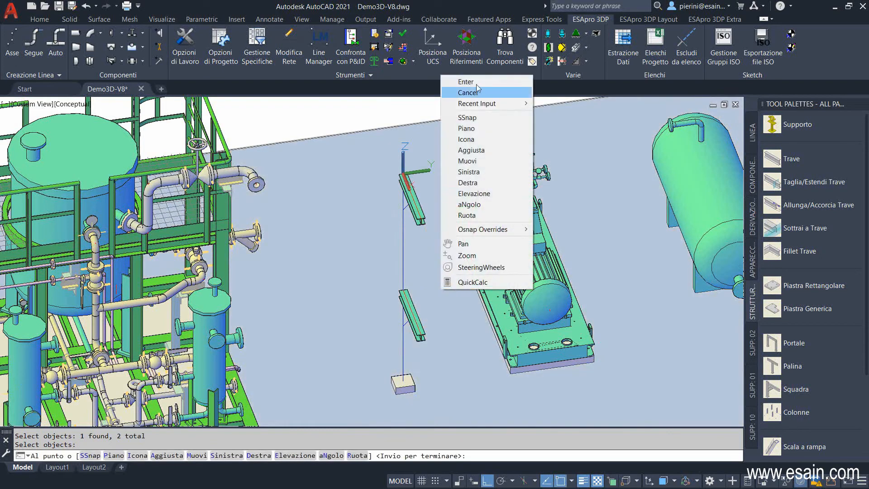
pyautogui.click(466, 81)
# - Cover the two short diagonal brace lines below the arms with HE 100 A support beams
pyautogui.press('Return')
pyautogui.press('Return')
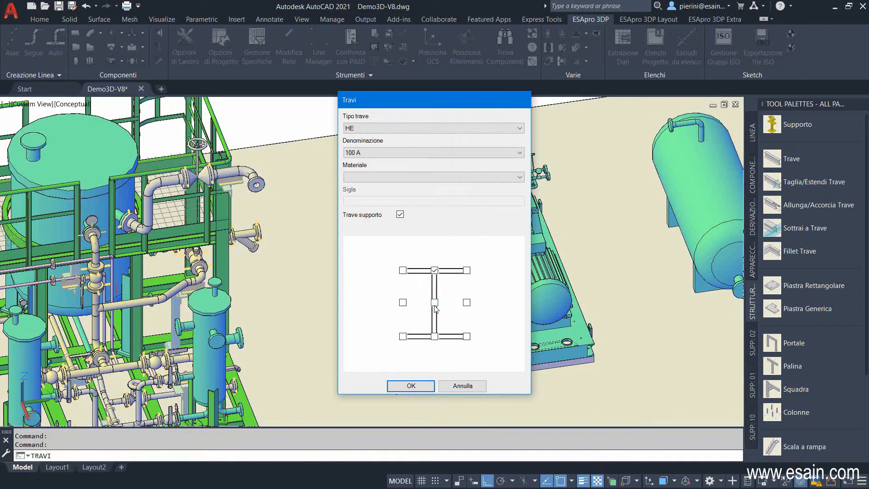
pyautogui.click(411, 385)
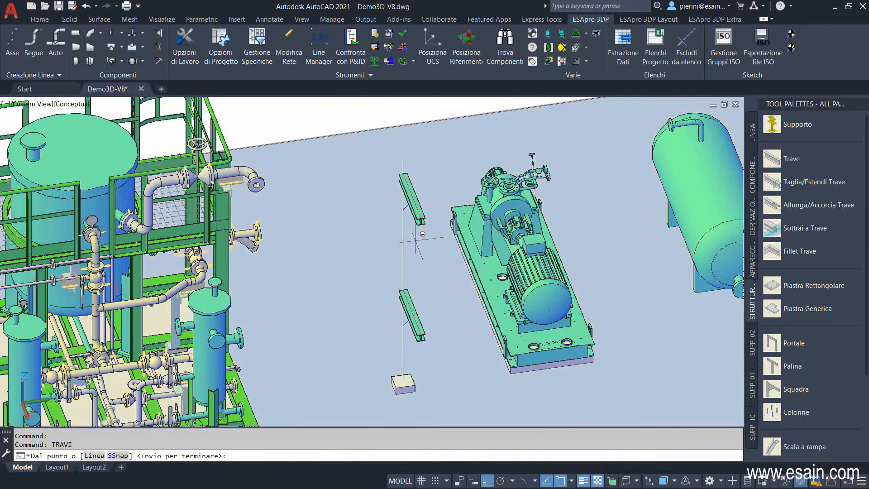
pyautogui.rightClick(417, 241)
pyautogui.click(437, 283)
pyautogui.scroll(8, 430, 184)
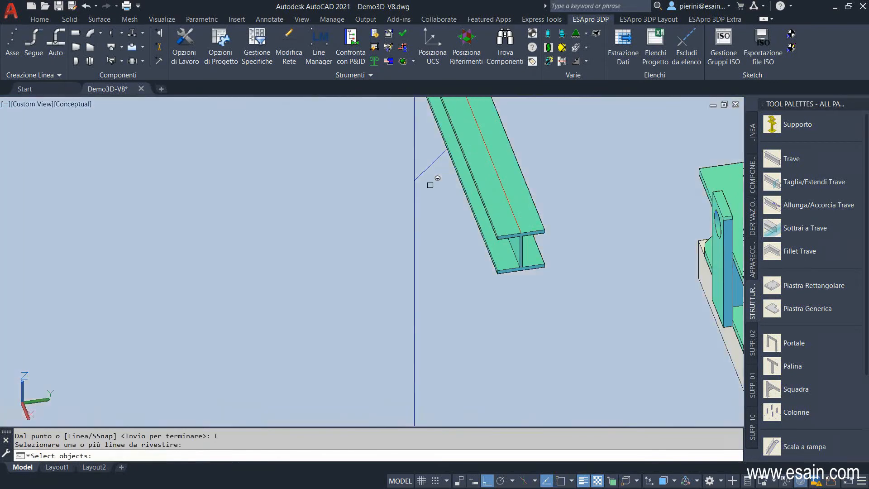
pyautogui.click(427, 167)
pyautogui.scroll(-5, 432, 175)
pyautogui.scroll(6, 443, 328)
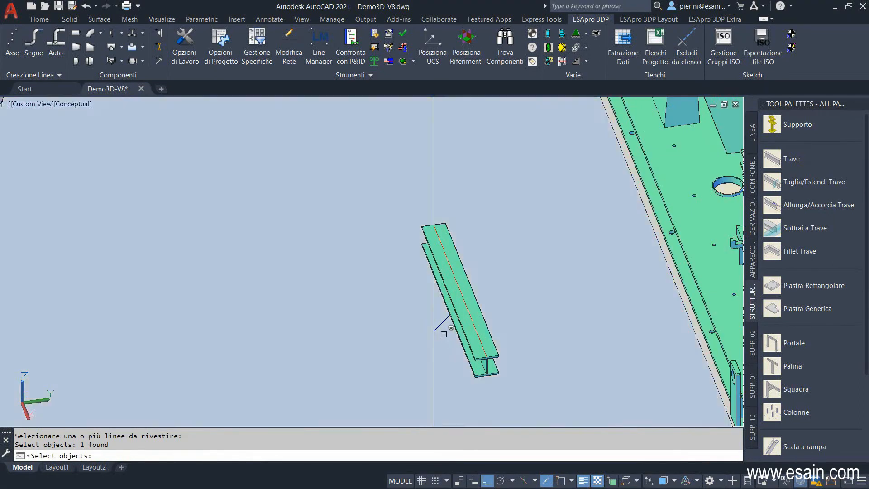
pyautogui.click(442, 323)
pyautogui.press('Return')
pyautogui.press('Return')
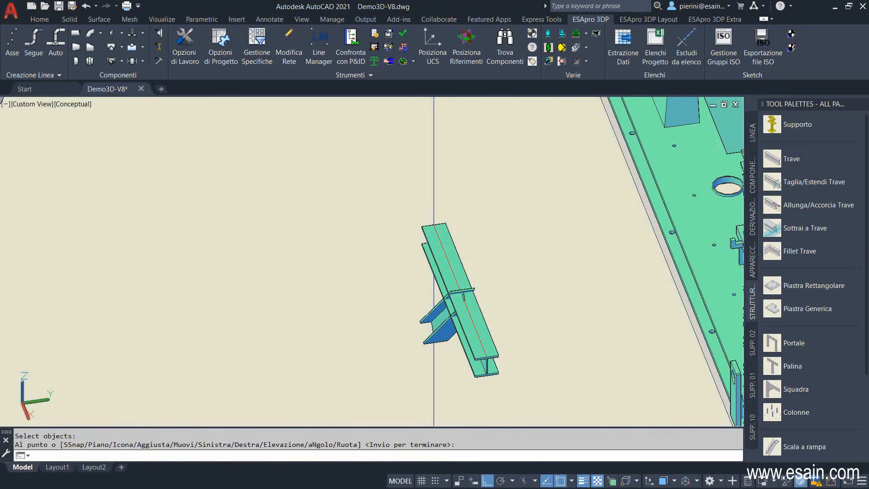
# - Cover the vertical guide line with an HE 100 A column and rotate its profile using the Aggiusta and Ruota options
pyautogui.click(428, 383)
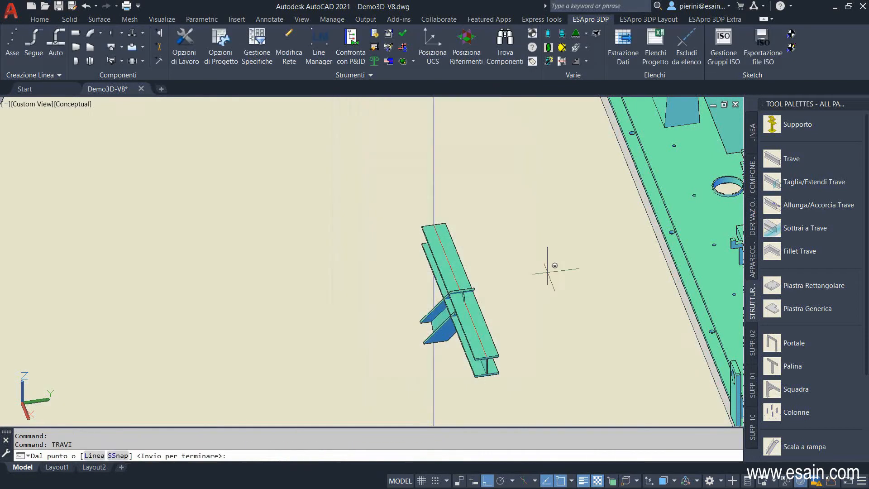
pyautogui.rightClick(324, 275)
pyautogui.click(349, 319)
pyautogui.click(433, 190)
pyautogui.press('Return')
pyautogui.rightClick(471, 208)
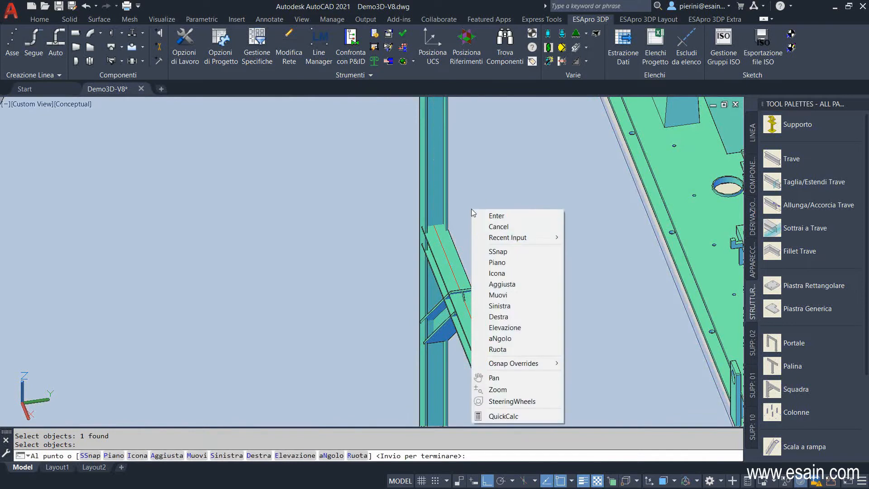
pyautogui.click(501, 284)
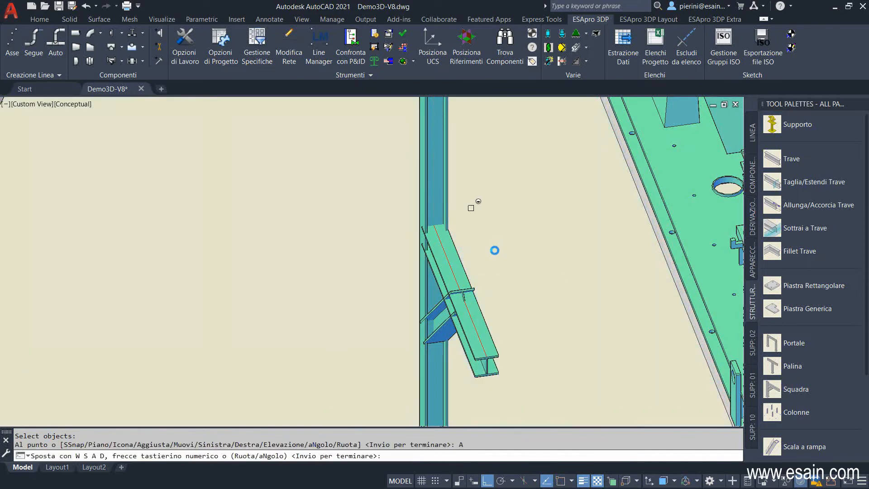
pyautogui.press('r')
pyautogui.press('Return')
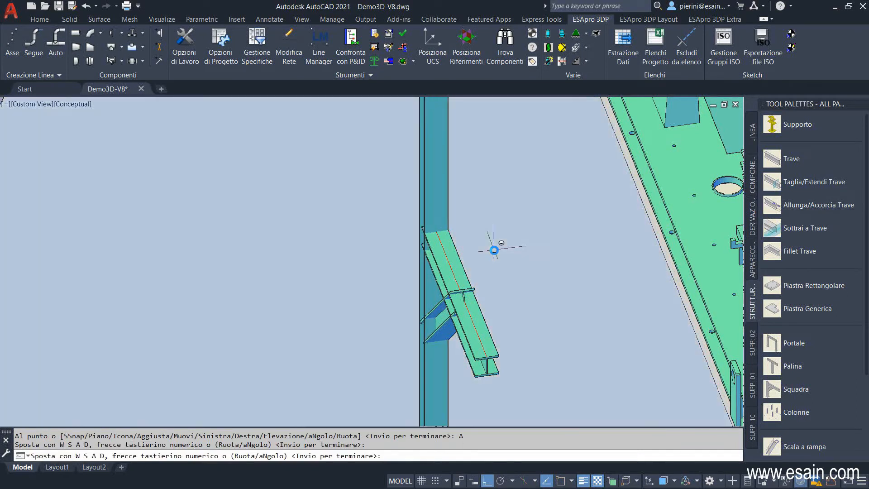
pyautogui.press('Return')
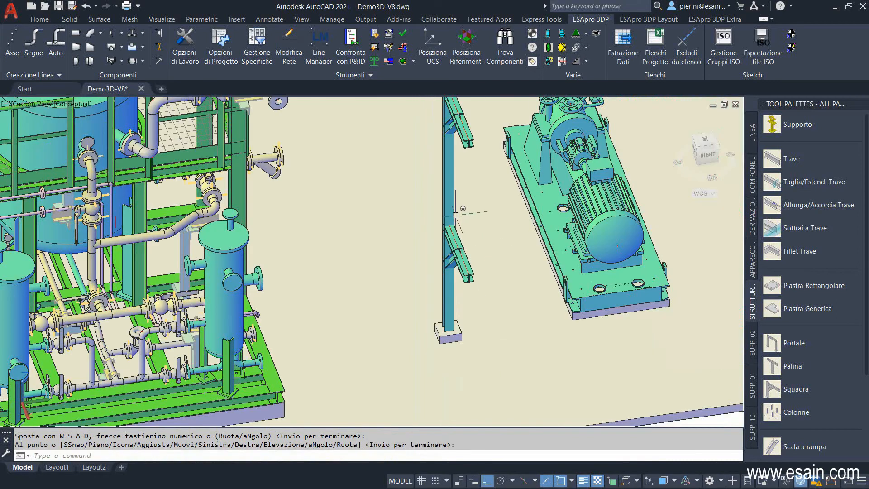
# - Trim the upper arm and its diagonal brace to the column's flange face with Taglia/Estendi Trave and the Faccia option
pyautogui.click(775, 187)
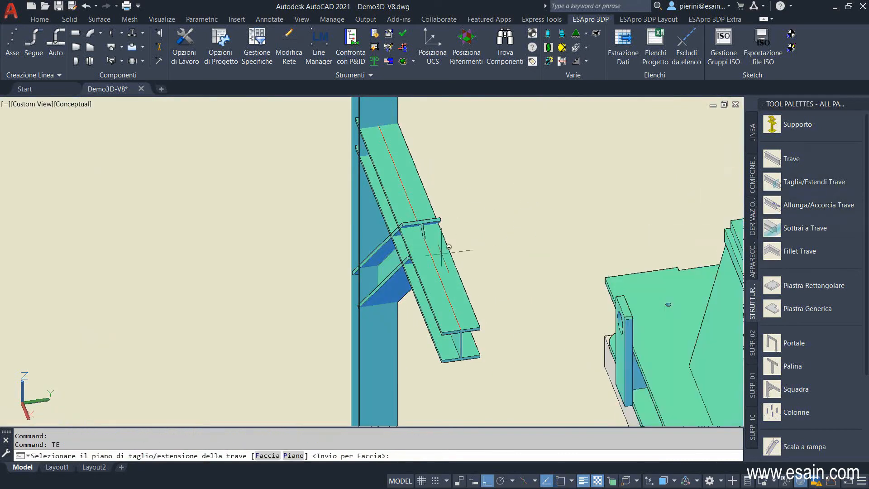
pyautogui.rightClick(422, 178)
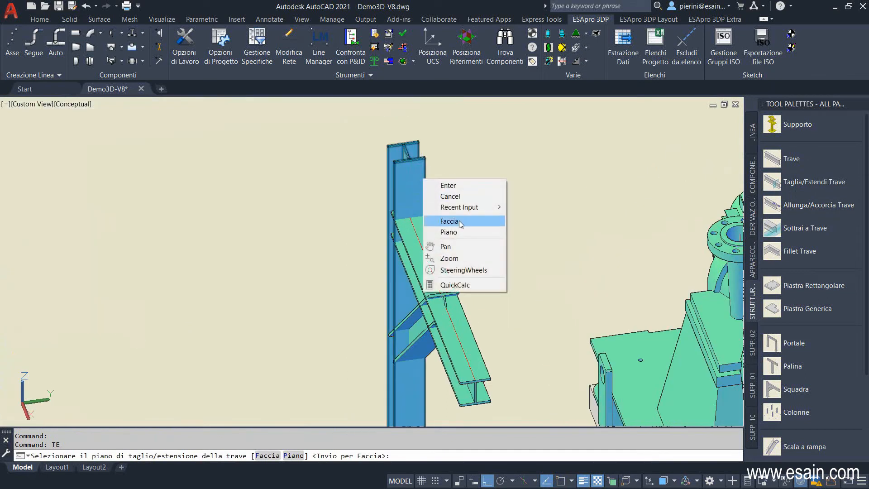
pyautogui.click(459, 220)
pyautogui.click(422, 197)
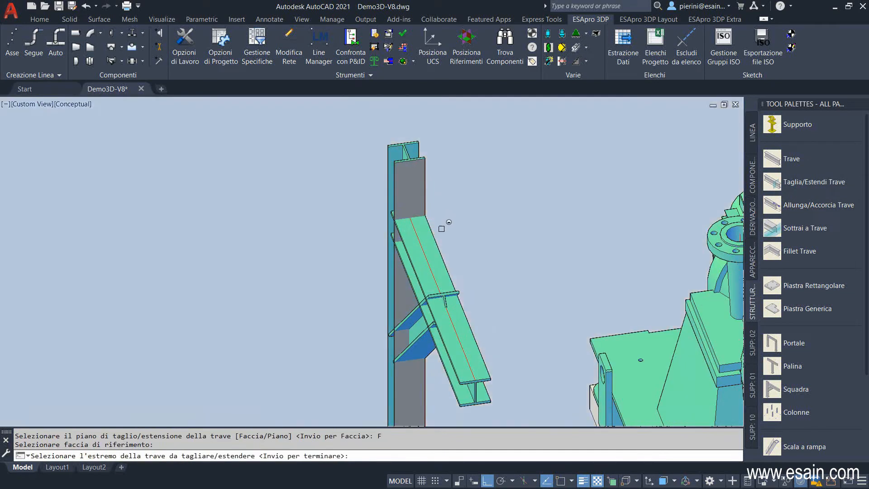
pyautogui.scroll(5, 441, 221)
pyautogui.click(401, 207)
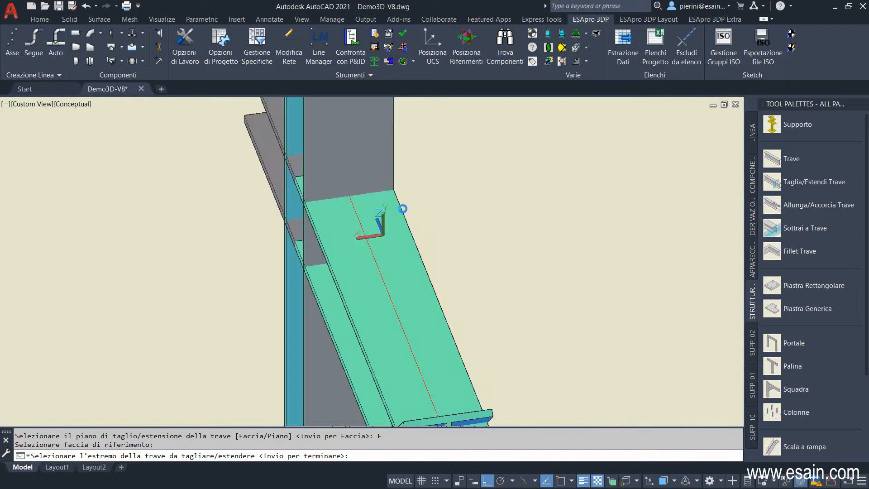
pyautogui.scroll(-3, 401, 207)
pyautogui.scroll(4, 401, 345)
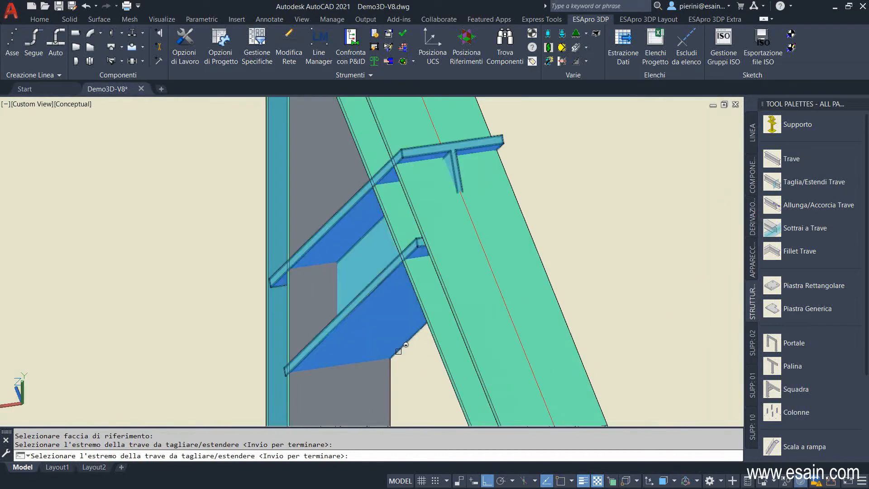
pyautogui.click(399, 353)
pyautogui.scroll(-4, 360, 235)
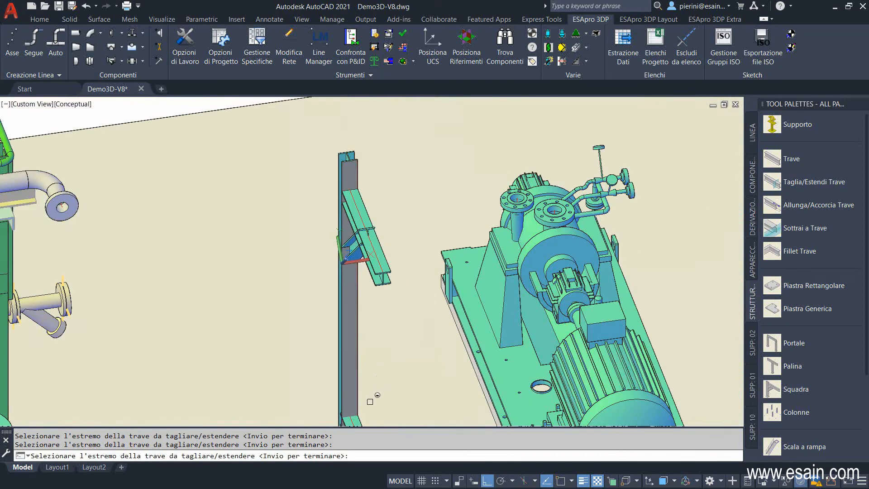
# - Trim the lower arm and its diagonal brace to the same column flange face
pyautogui.scroll(5, 375, 303)
pyautogui.scroll(-4, 376, 283)
pyautogui.scroll(6, 380, 276)
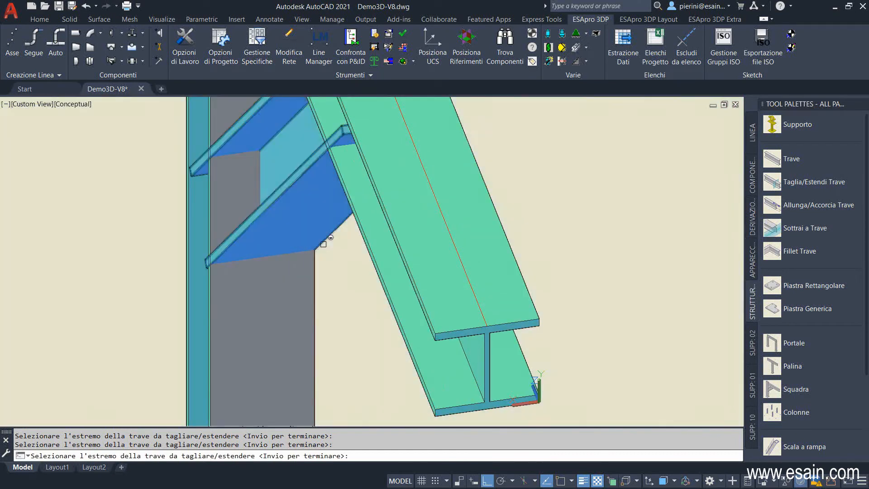
pyautogui.click(324, 243)
pyautogui.press('Return')
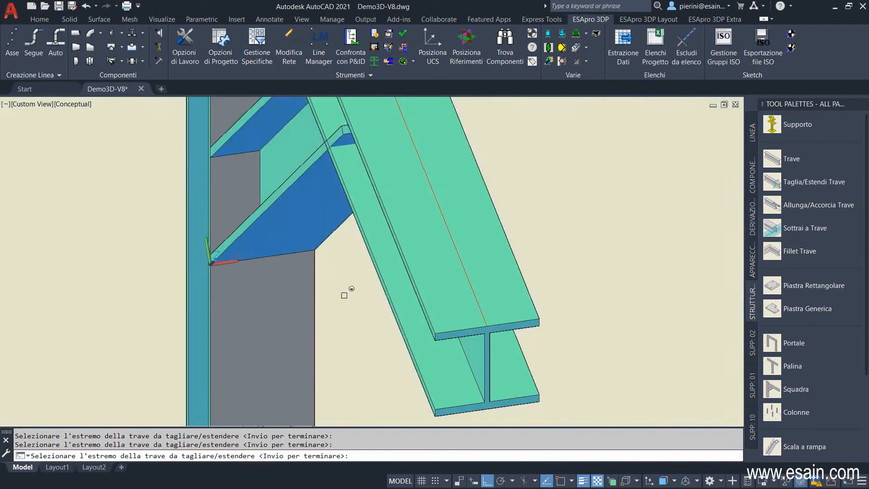
# - Trim the top end of the lower brace to the underside face of the lower arm with Taglia/Estendi Trave
pyautogui.keyDown('shift'); pyautogui.moveTo(349, 294); pyautogui.dragTo(385, 209, button='middle'); pyautogui.keyUp('shift')
pyautogui.rightClick(385, 209)
pyautogui.click(414, 218)
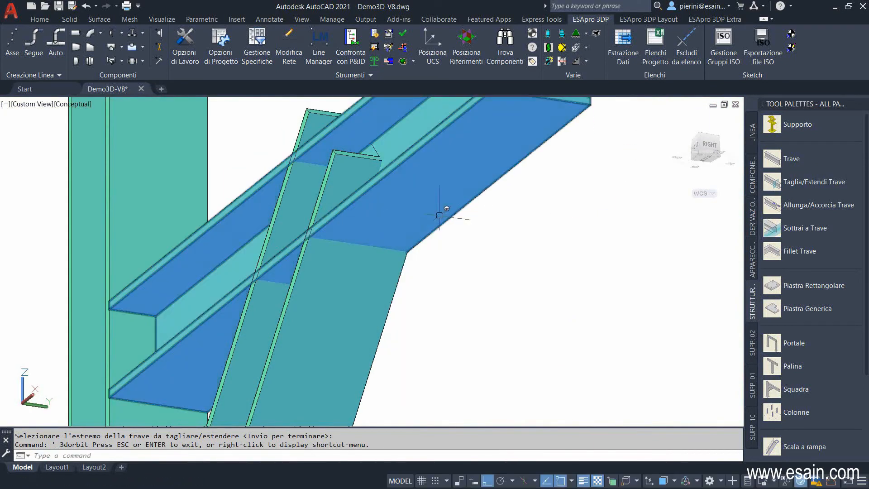
pyautogui.click(767, 187)
pyautogui.rightClick(466, 279)
pyautogui.click(488, 319)
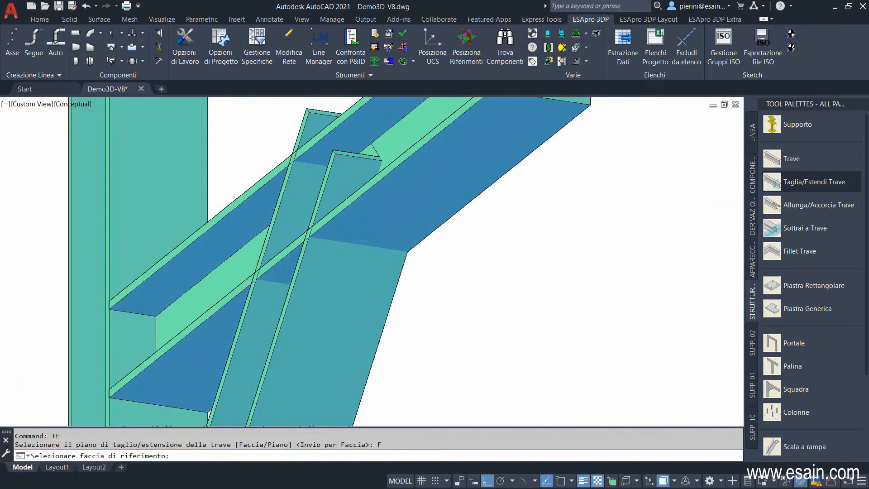
pyautogui.click(425, 216)
pyautogui.click(404, 282)
pyautogui.press('Return')
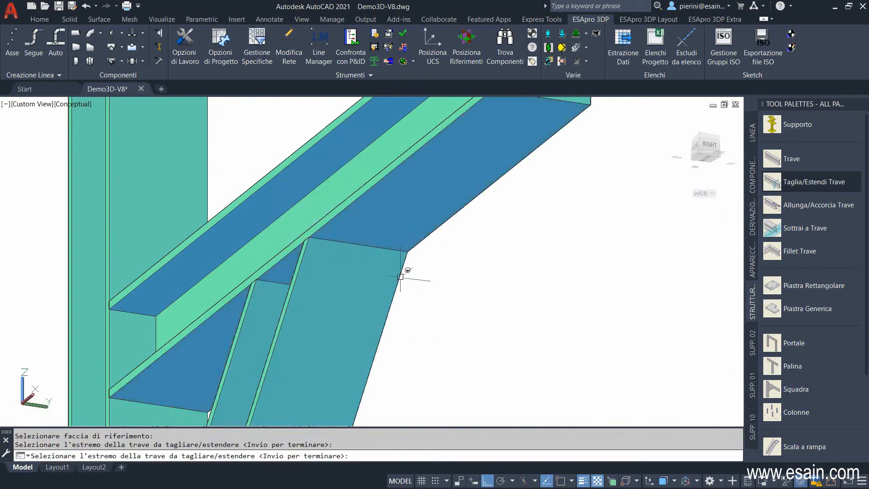
# - Trim the top end of the upper brace to the underside face of the upper arm
pyautogui.scroll(-5, 417, 305)
pyautogui.moveTo(417, 304); pyautogui.dragTo(416, 336, button='middle')
pyautogui.scroll(6, 410, 201)
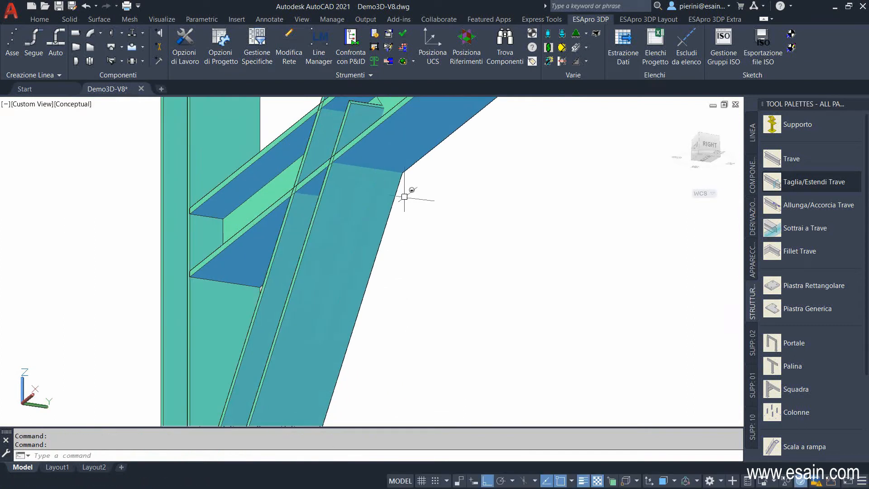
pyautogui.rightClick(423, 263)
pyautogui.click(446, 310)
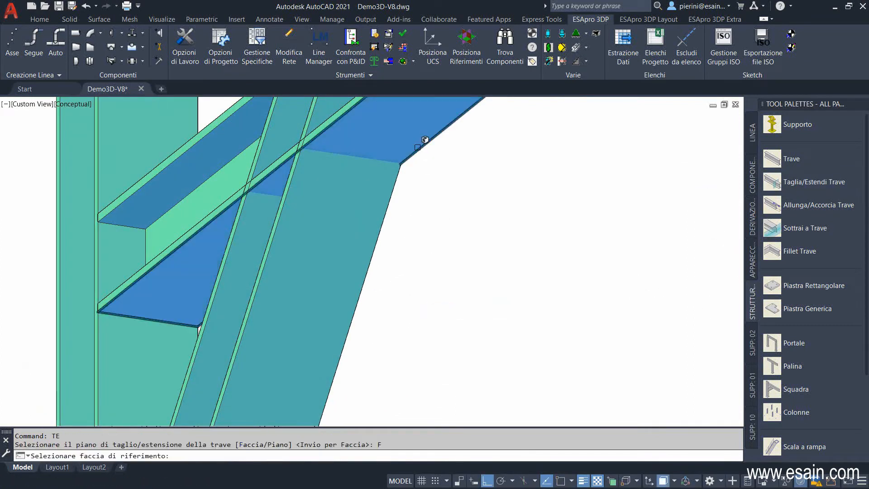
pyautogui.click(413, 150)
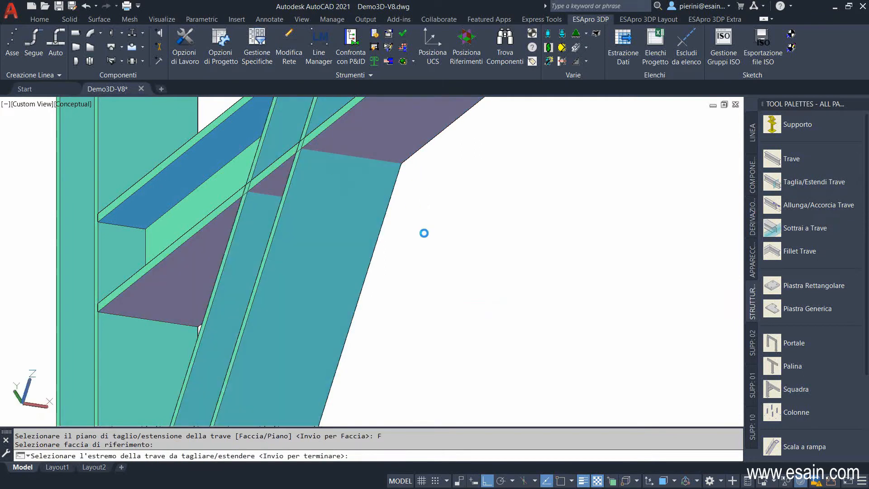
pyautogui.press('Return')
pyautogui.scroll(-6, 433, 244)
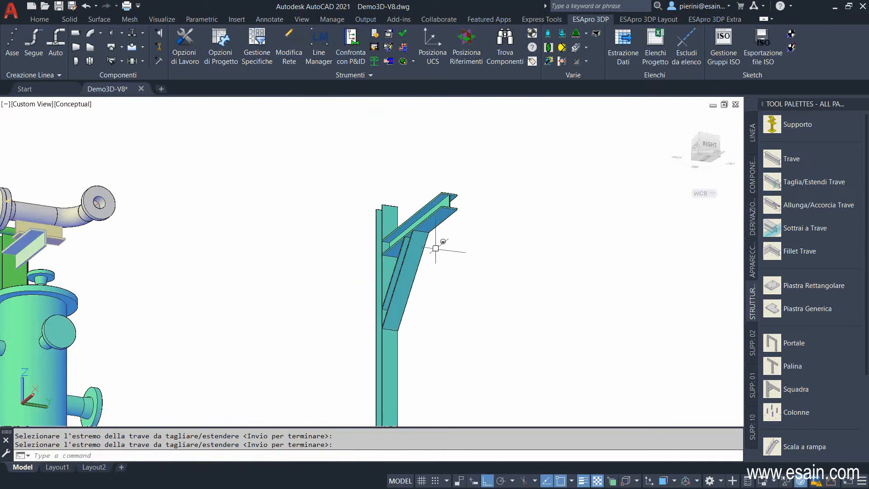
# - Save the Demo3D-V8 drawing with the finished support
pyautogui.click(700, 136)
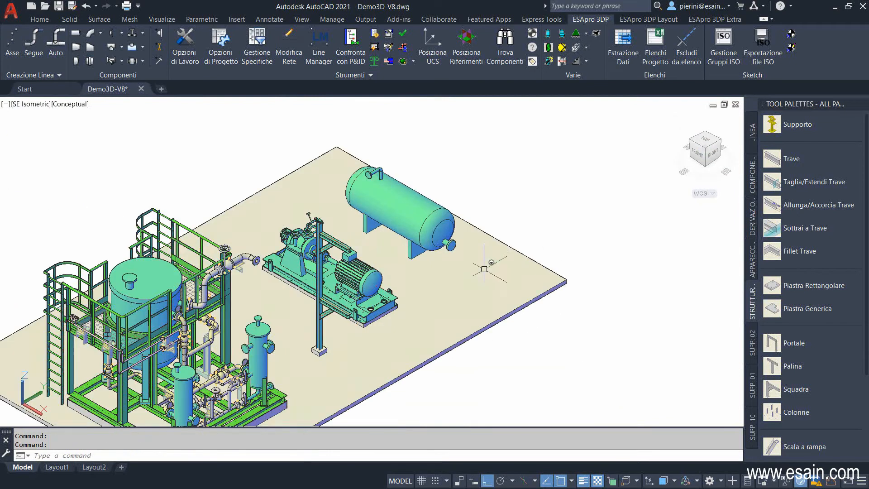
pyautogui.keyDown('shift'); pyautogui.moveTo(485, 264); pyautogui.dragTo(40, 227, button='middle'); pyautogui.keyUp('shift')
pyautogui.hotkey('ctrl', 's')
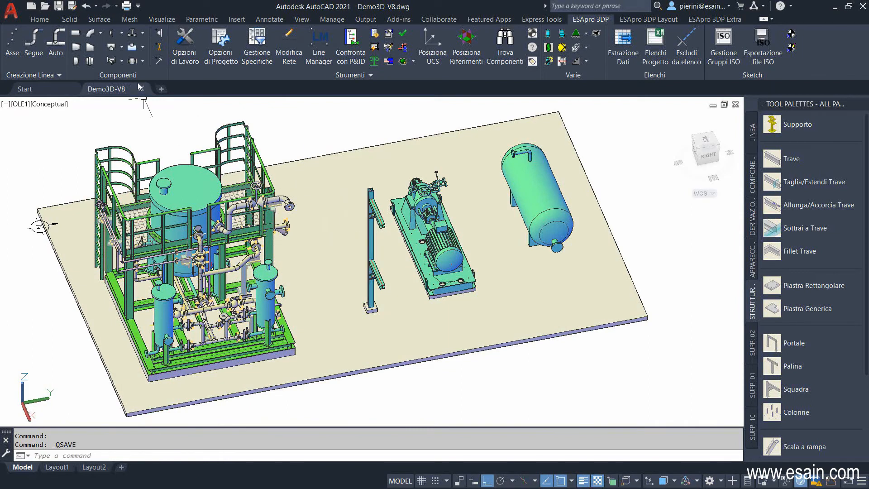
# - Create a new drawing and switch to the ESApro 3DP specification manager's Componenti archive
pyautogui.click(161, 88)
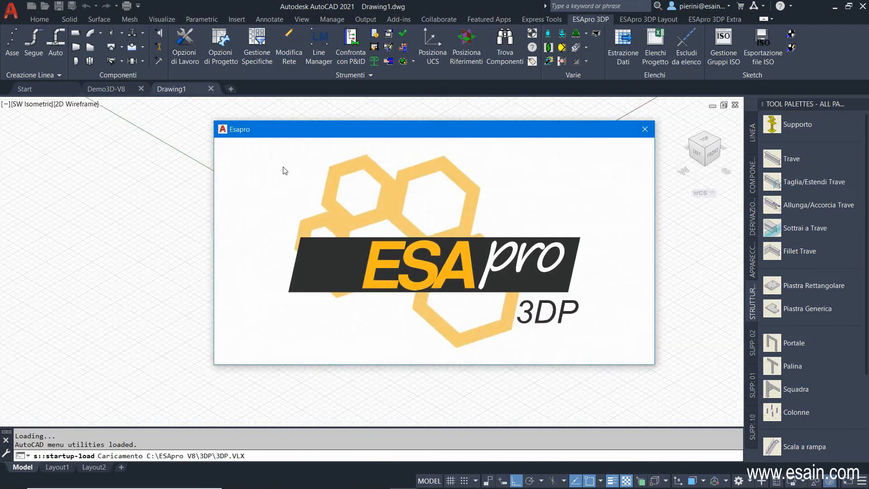
pyautogui.click(257, 59)
pyautogui.click(67, 43)
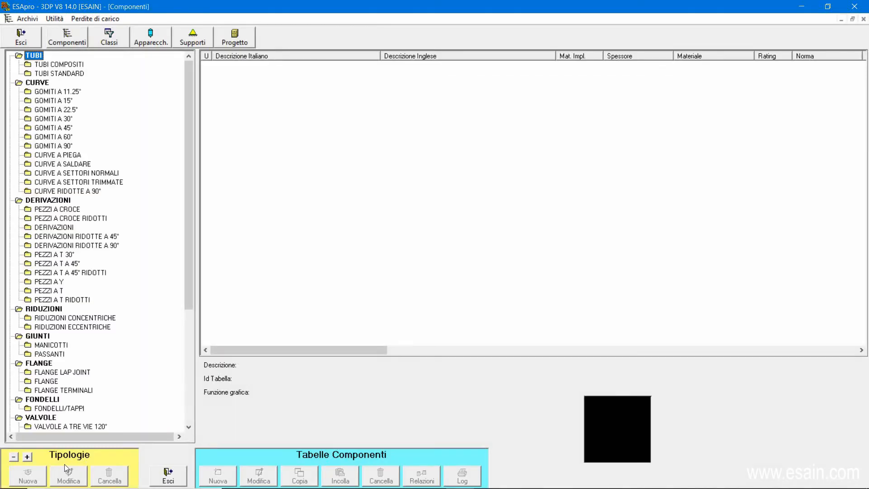
# - Collapse the component typology tree and go through its main categories from TUBI to RIDUZIONI
pyautogui.click(16, 457)
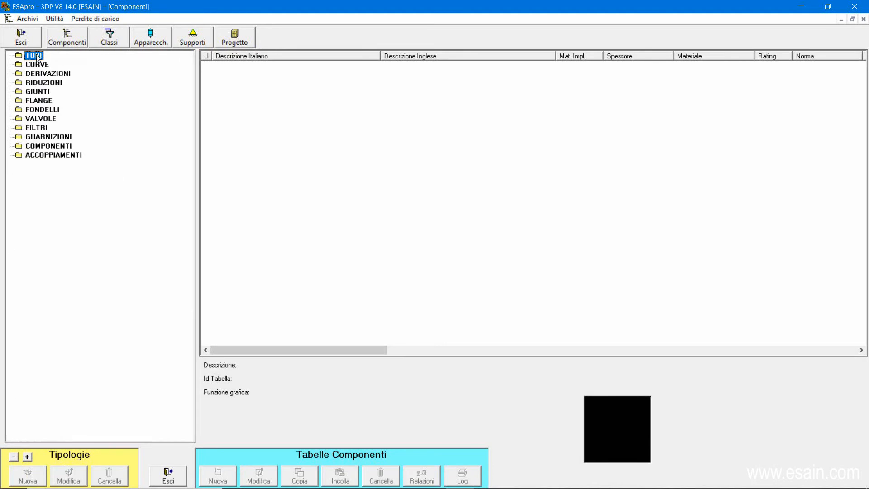
pyautogui.press('Down')
pyautogui.press('Down')
pyautogui.press('Down')
pyautogui.press('Down')
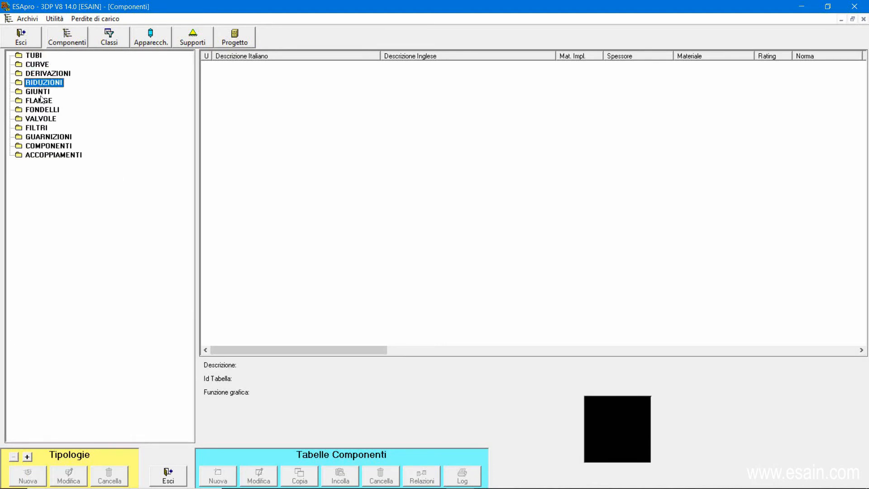
# - Display the Curve a Saldare di testa component tables within CURVE A SALDARE of the CURVE category
pyautogui.doubleClick(40, 67)
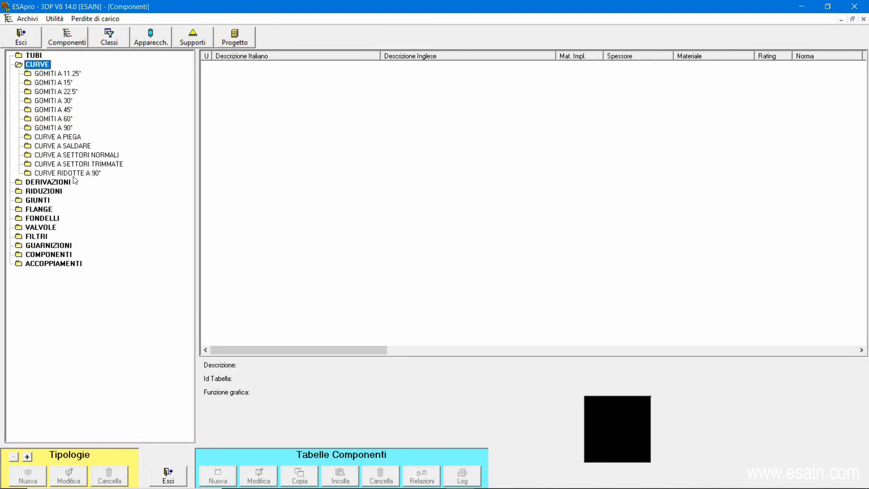
pyautogui.doubleClick(63, 145)
pyautogui.click(68, 155)
pyautogui.click(654, 168)
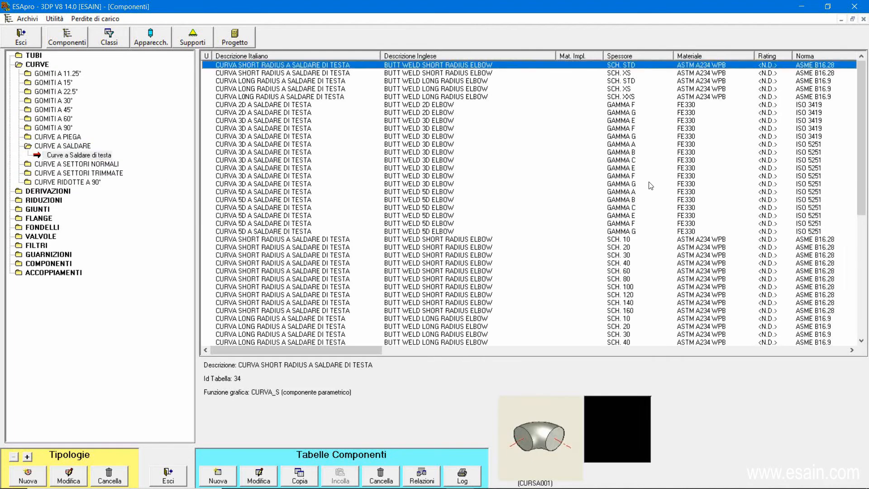
# - View the data table of the CURVA LONG RADIUS A SALDARE DI TESTA elbow in SCH. STD, and close it without changes
pyautogui.click(643, 208)
pyautogui.click(635, 233)
pyautogui.click(294, 71)
pyautogui.click(293, 90)
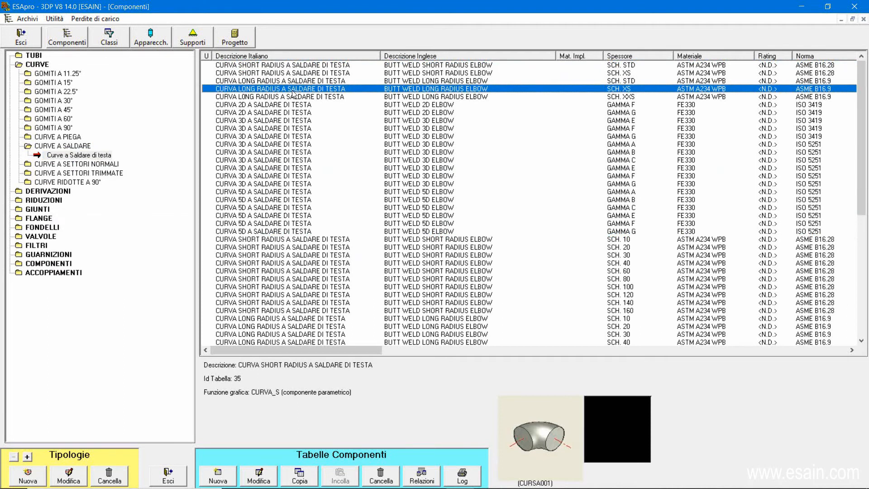
pyautogui.click(290, 81)
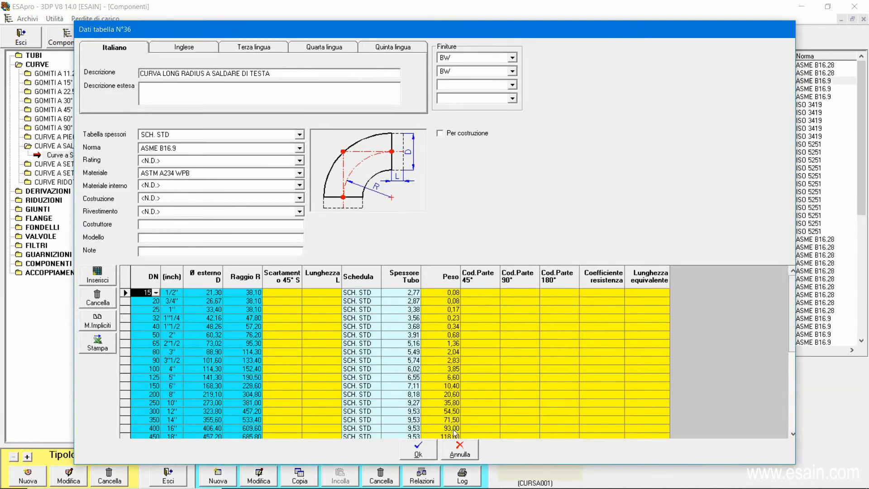
pyautogui.click(459, 450)
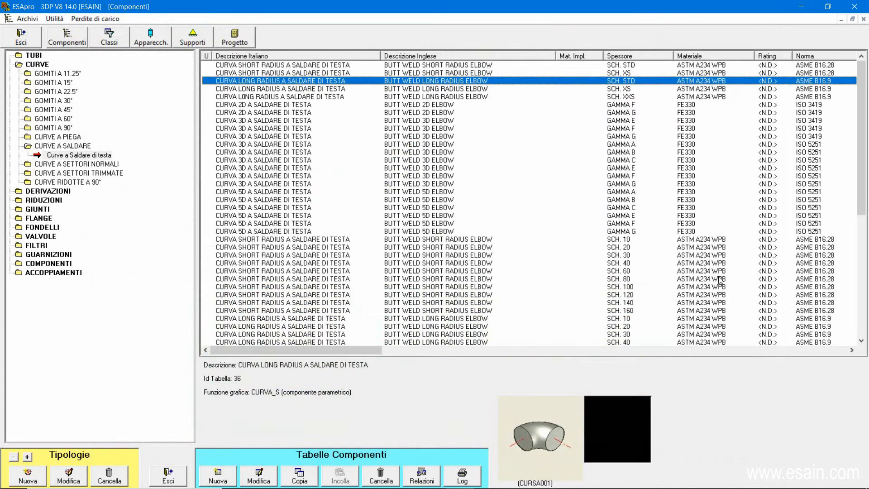
# - View the table data and available standards of the GAMMA G CURVA 3D A SALDARE DI TESTA CON PARTI DIRITTE, and close it without changes
pyautogui.scroll(-7, 719, 279)
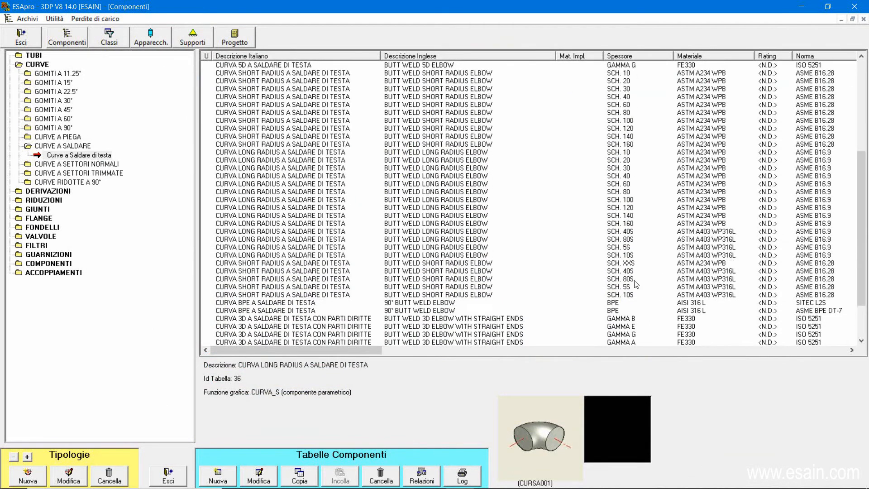
pyautogui.scroll(-2, 636, 284)
pyautogui.doubleClick(635, 284)
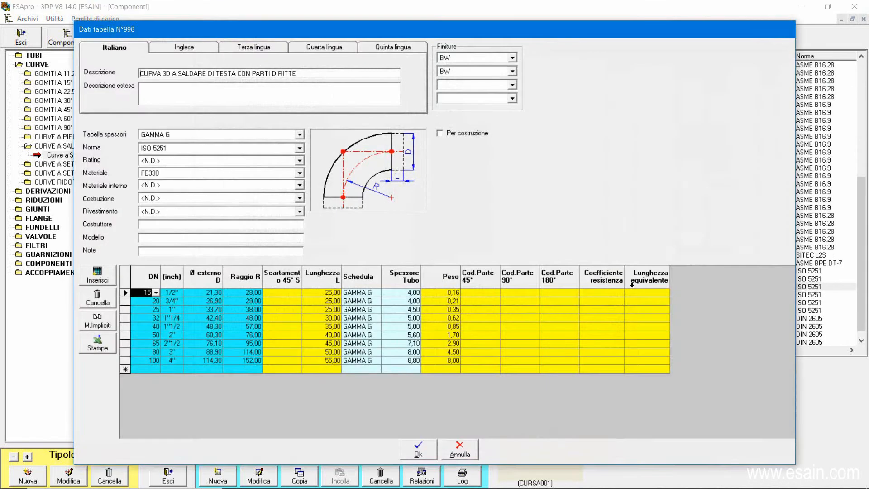
pyautogui.click(181, 149)
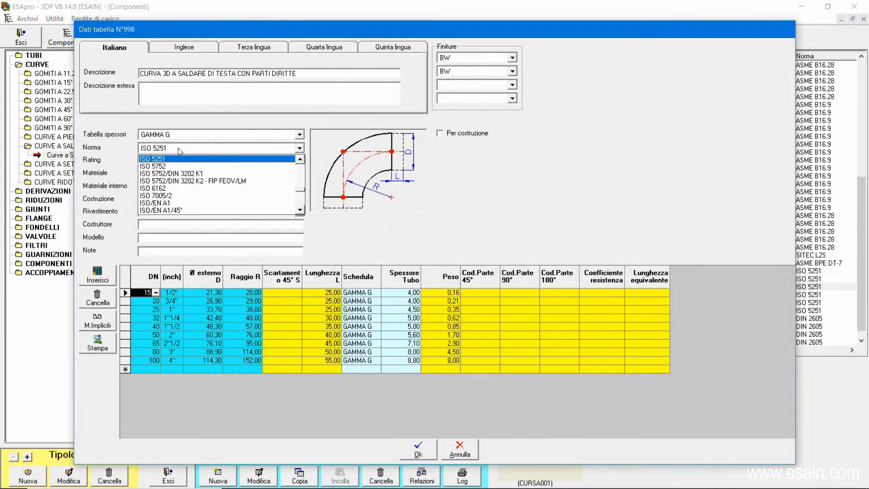
pyautogui.click(460, 453)
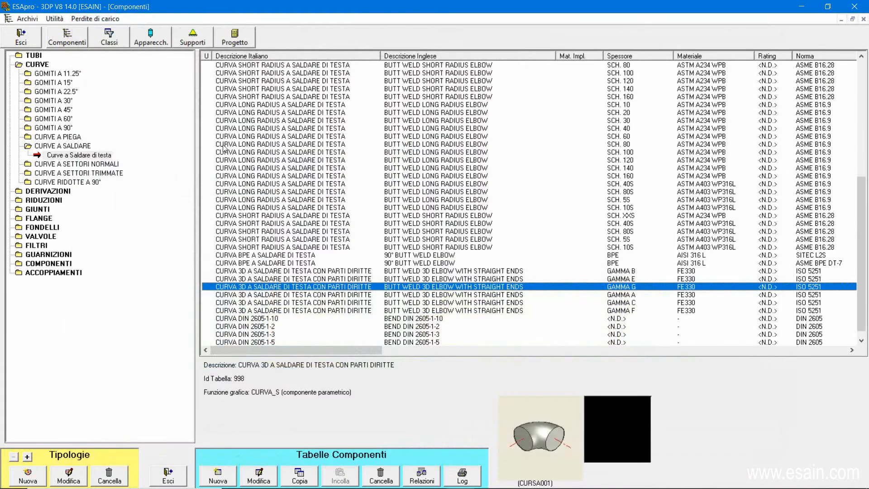
# - Go through the GOMITI A 90° component types up to Tasca a saldare, and display the Curve da Tubo piegato tables
pyautogui.click(56, 129)
pyautogui.click(69, 137)
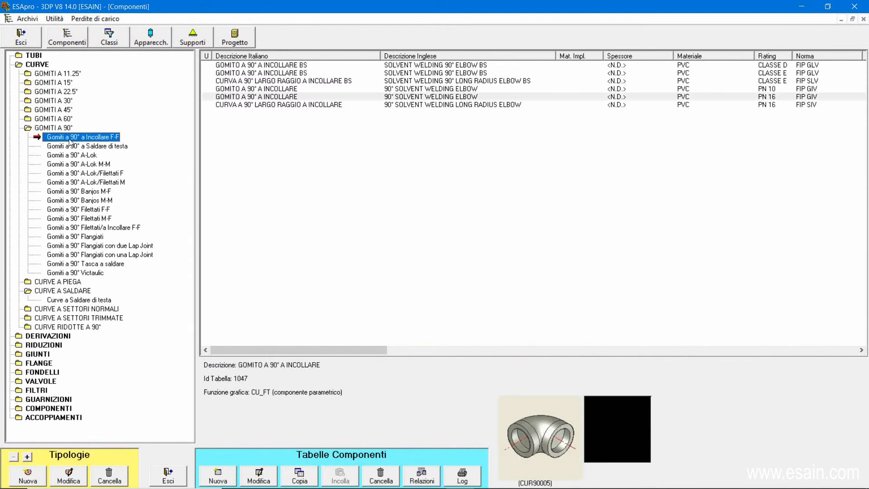
pyautogui.press('Down')
pyautogui.press('Down')
pyautogui.press('Down')
pyautogui.press('Down')
pyautogui.press('Down')
pyautogui.press('Down')
pyautogui.press('Down')
pyautogui.press('Down')
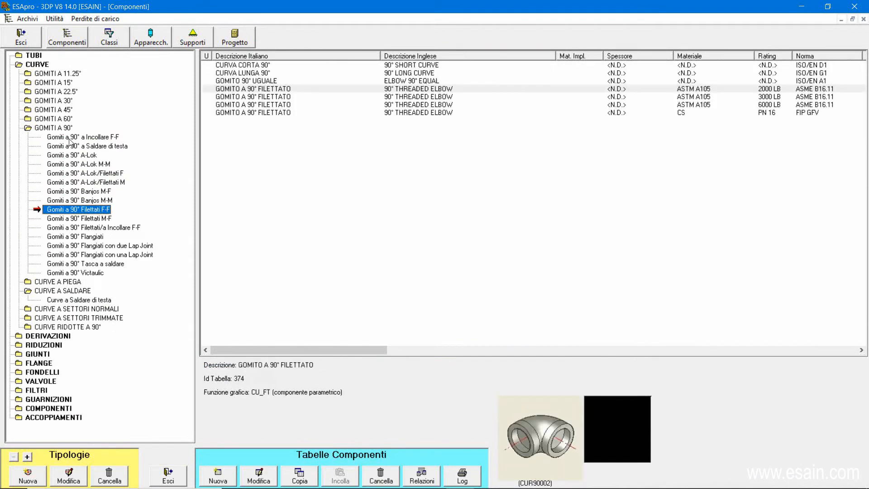
pyautogui.press('Down')
pyautogui.press('Down')
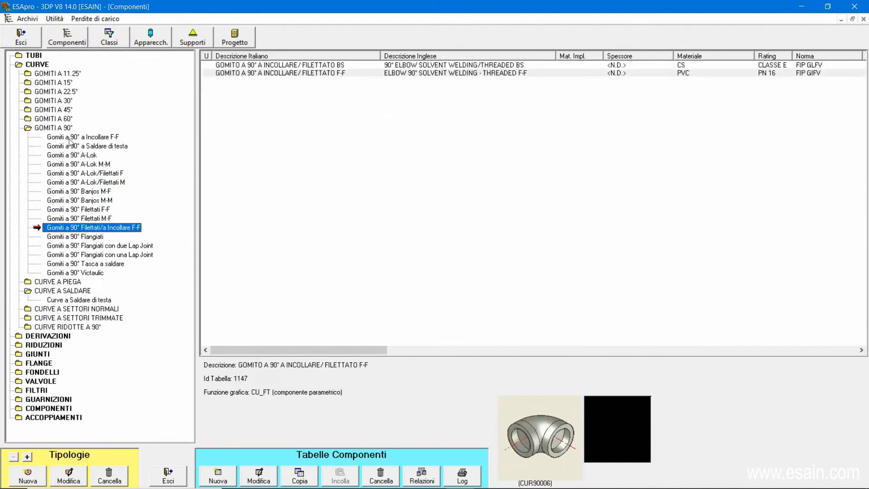
pyautogui.click(84, 264)
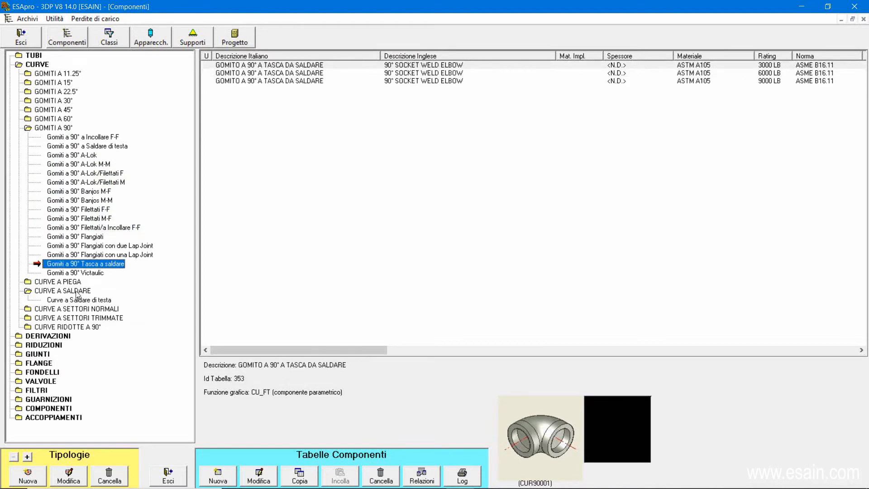
pyautogui.doubleClick(75, 281)
pyautogui.click(76, 291)
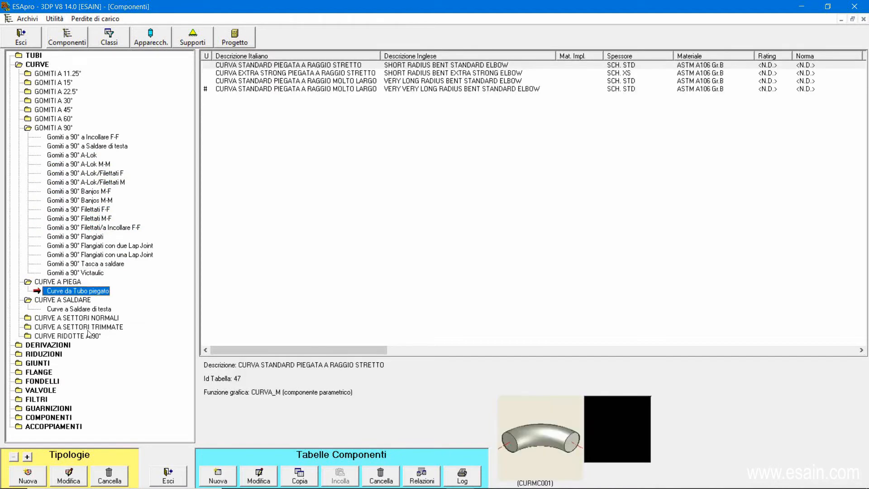
# - Expand VALVOLE A VIA DIRITTA within VALVOLE and display the Valvole a Saracinesca Flangiate component tables
pyautogui.doubleClick(43, 390)
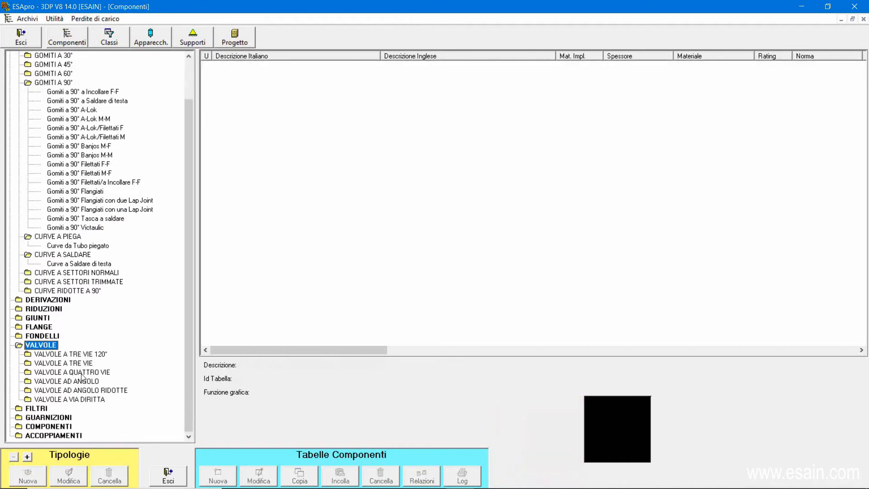
pyautogui.scroll(-8, 78, 402)
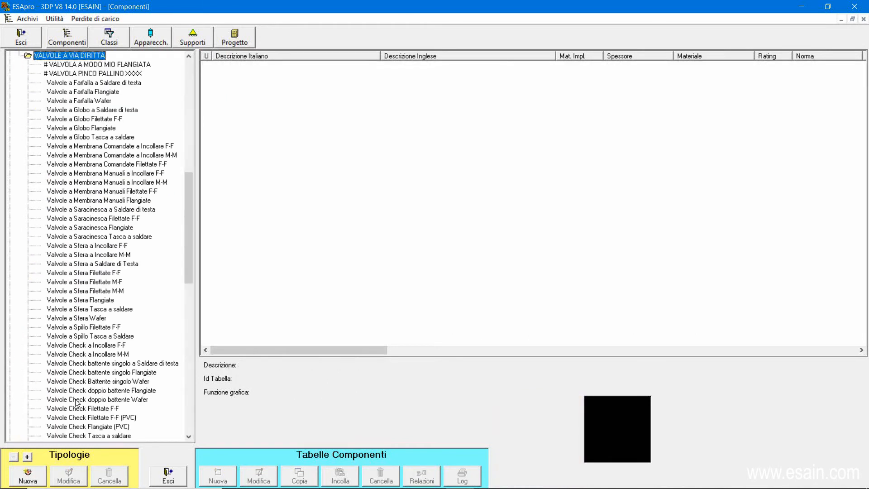
pyautogui.click(57, 176)
pyautogui.click(67, 200)
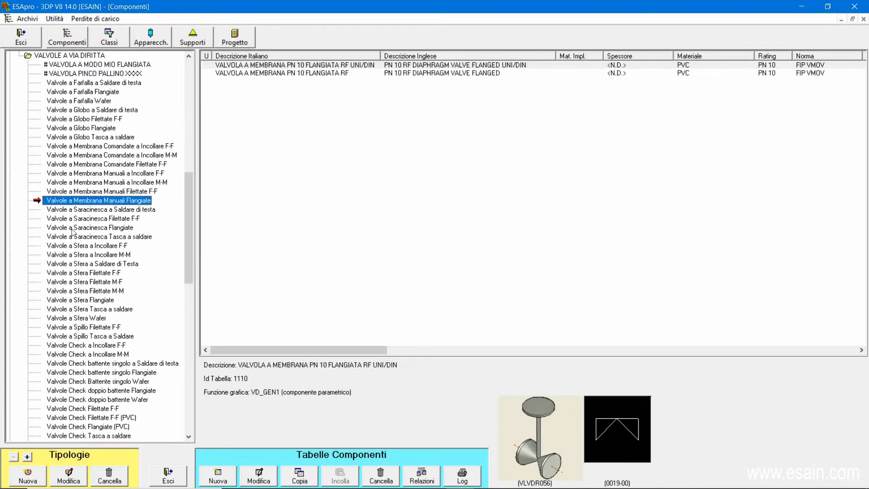
pyautogui.click(76, 255)
pyautogui.click(83, 237)
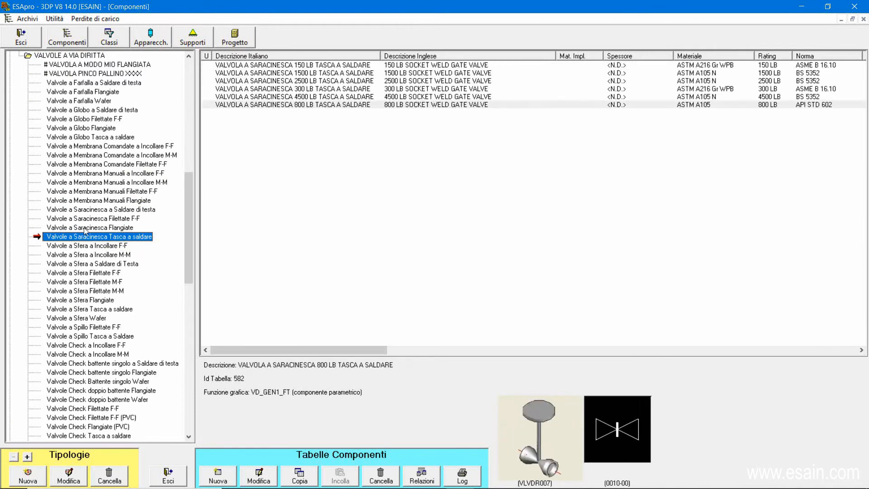
pyautogui.press('Up')
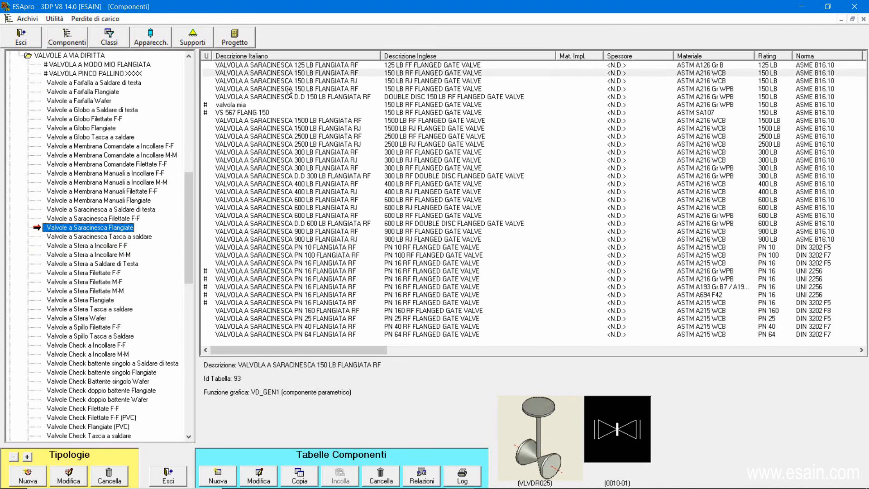
# - Examine the diameter, length and handwheel dimensions in the ASTM A216 WCB table of VALVOLA A SARACINESCA 150 LB FLANGIATA RF
pyautogui.doubleClick(287, 73)
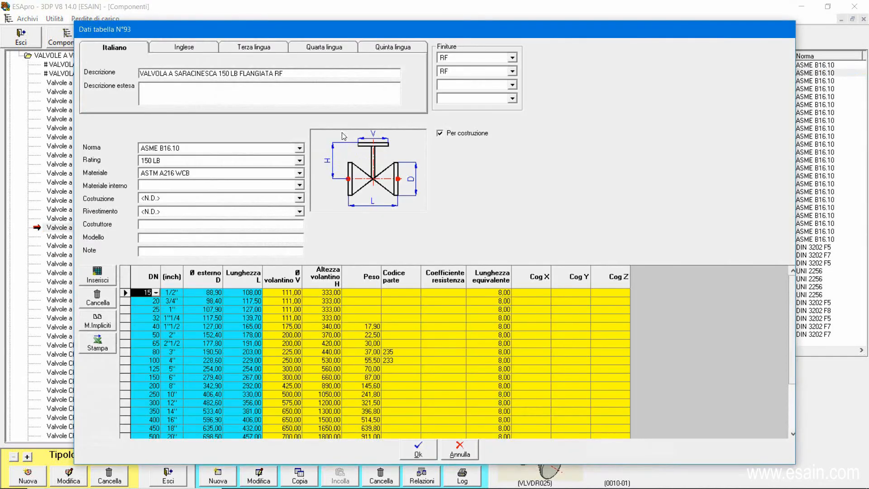
pyautogui.click(292, 336)
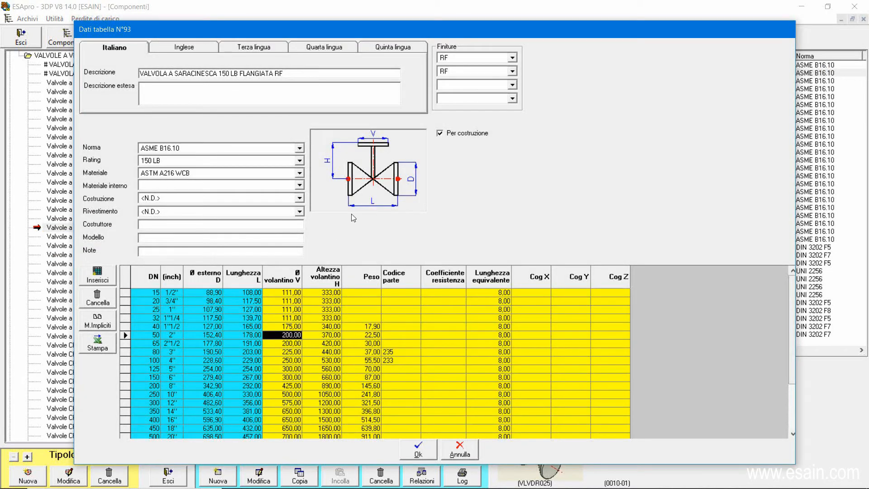
pyautogui.click(203, 276)
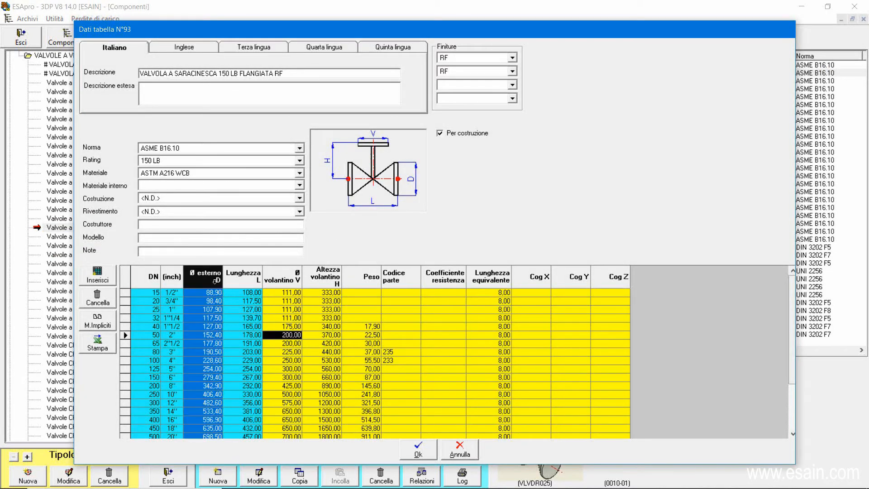
pyautogui.click(243, 276)
pyautogui.click(282, 276)
pyautogui.click(319, 278)
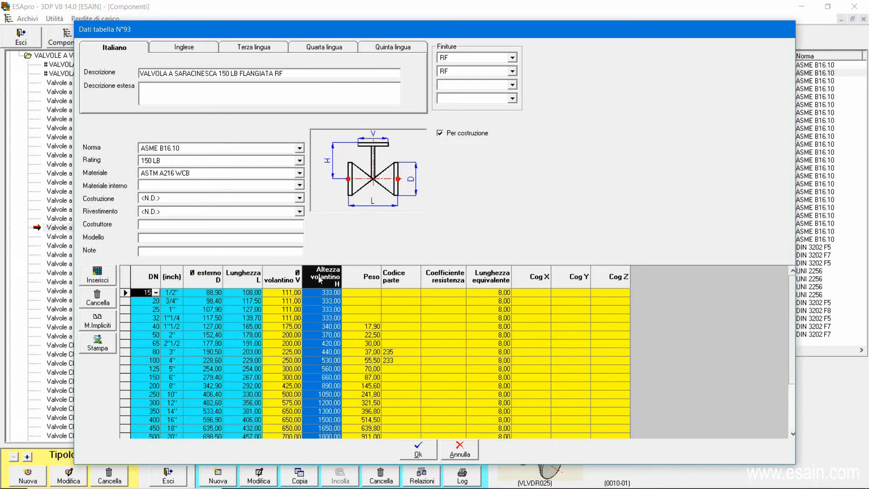
pyautogui.click(315, 350)
pyautogui.click(283, 361)
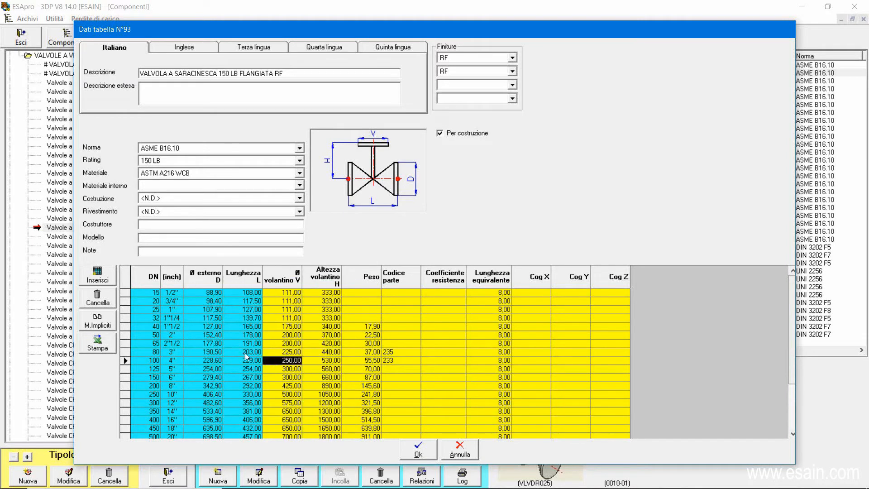
pyautogui.click(242, 351)
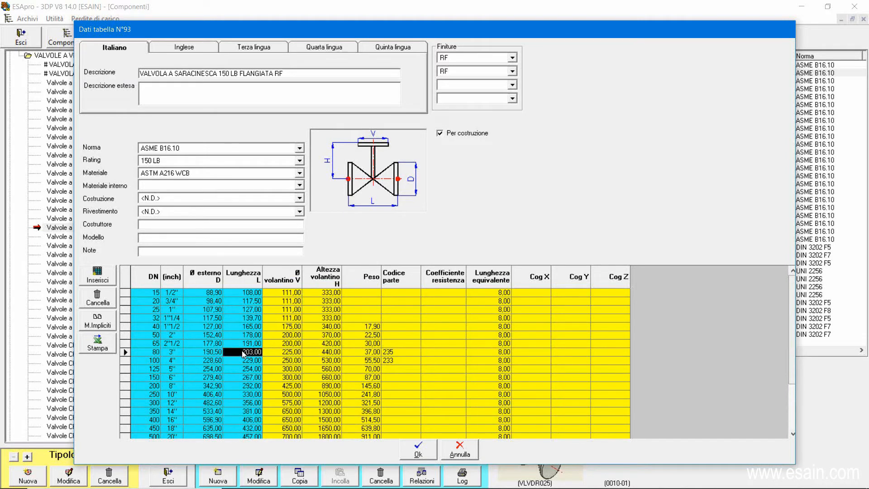
pyautogui.click(283, 351)
pyautogui.click(316, 352)
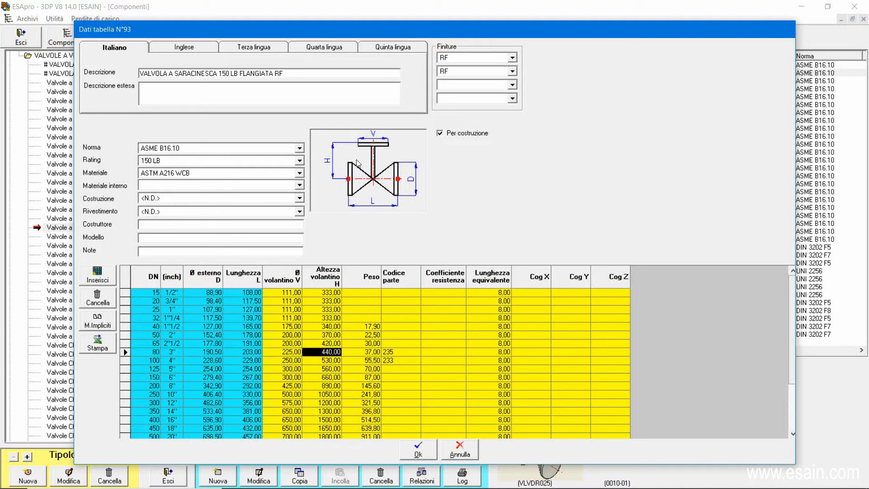
# - Try WEQWEQWEQWE as the valve table's third-language description, and close the table without saving
pyautogui.moveTo(289, 75); pyautogui.dragTo(139, 73)
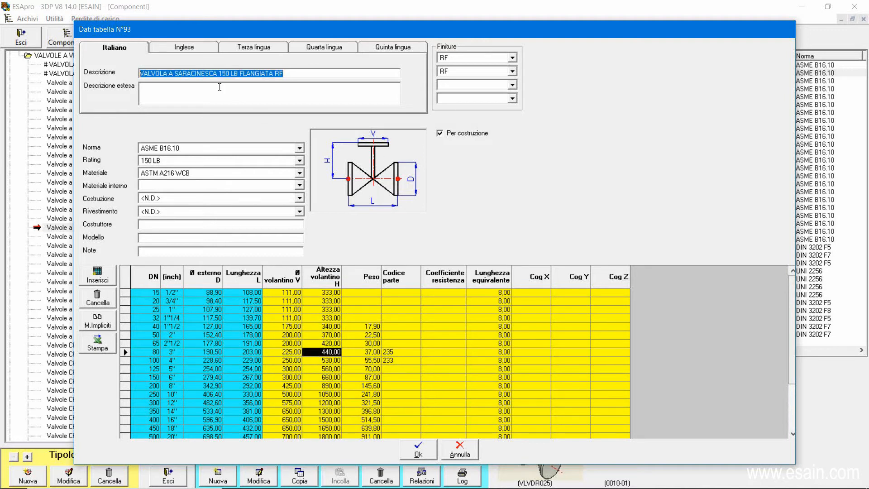
pyautogui.click(194, 47)
pyautogui.click(234, 52)
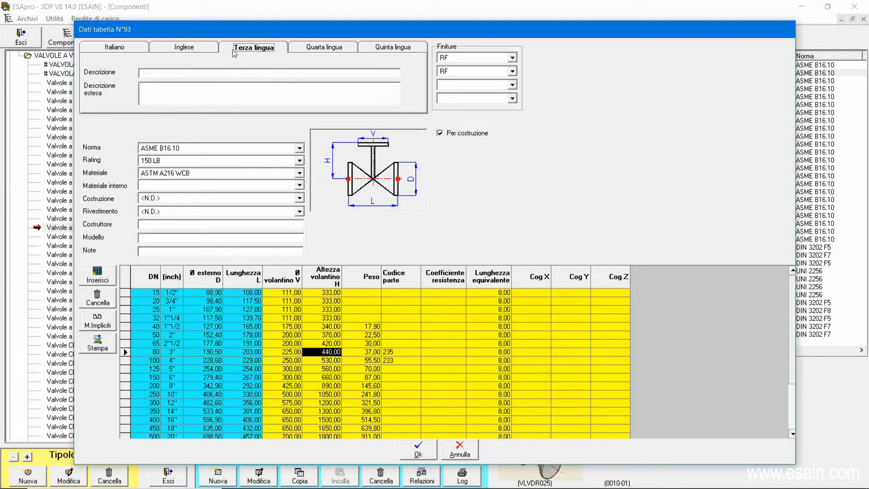
pyautogui.click(239, 74)
pyautogui.write('WEQWEQWEQWE')
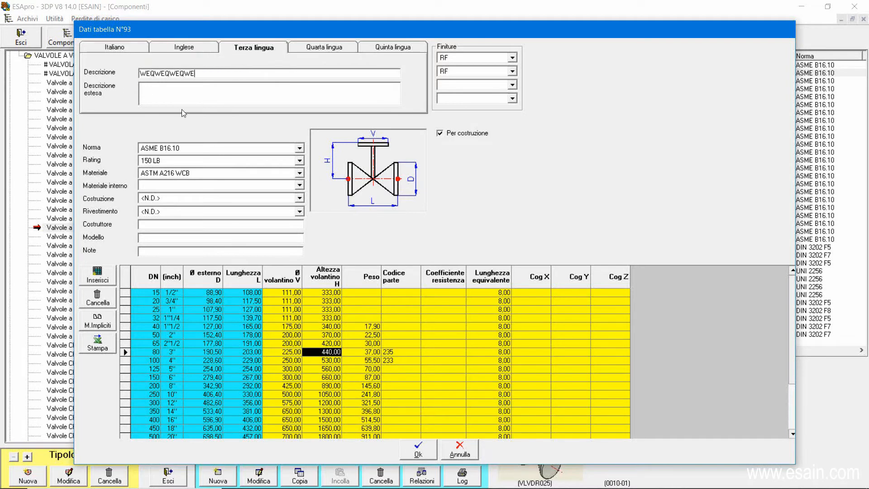
pyautogui.doubleClick(201, 74)
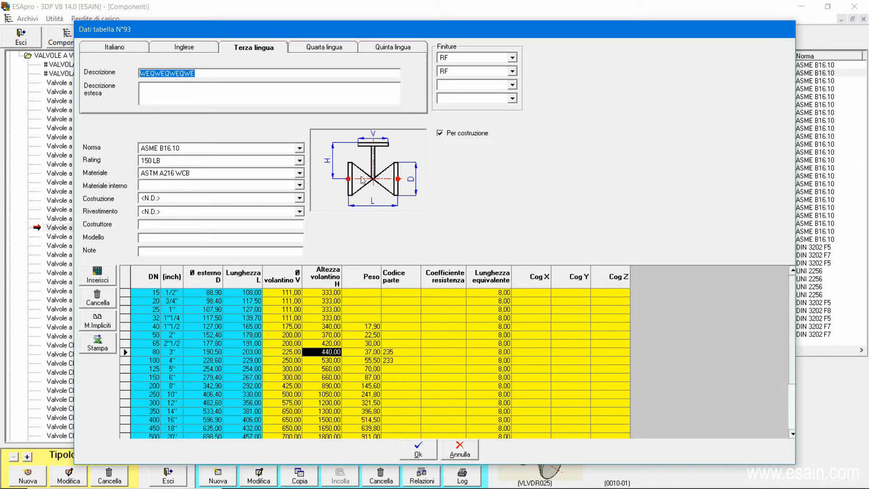
pyautogui.click(348, 335)
pyautogui.click(357, 360)
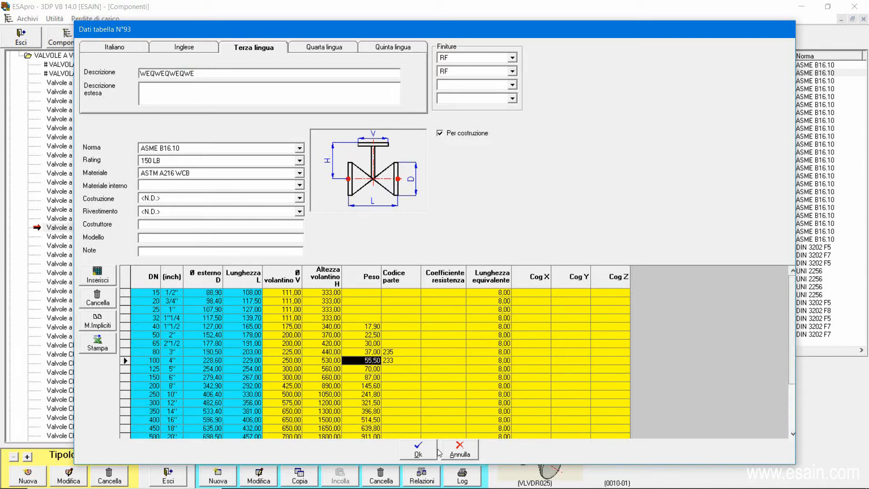
pyautogui.click(466, 455)
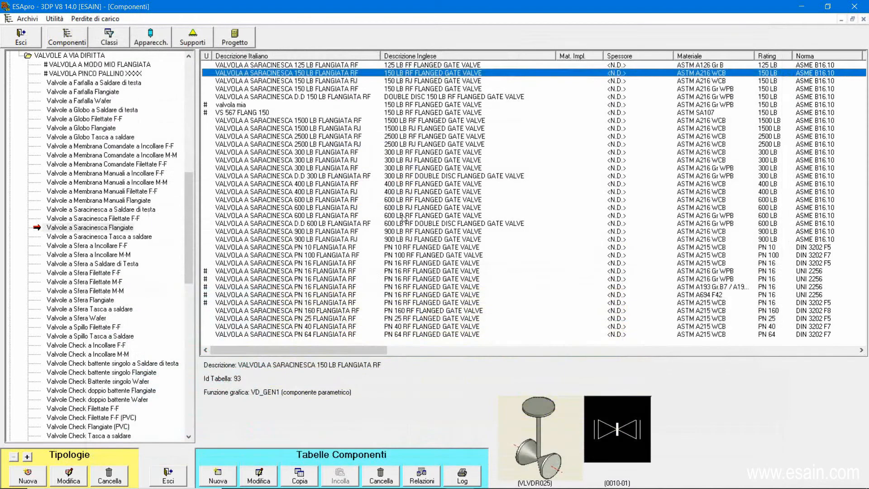
# - Copy and paste the ASTM A216 Gr WPB table of VALVOLA A SARACINESCA 300 LB FLANGIATA RF, and cancel the new table
pyautogui.click(404, 217)
pyautogui.click(402, 239)
pyautogui.click(243, 168)
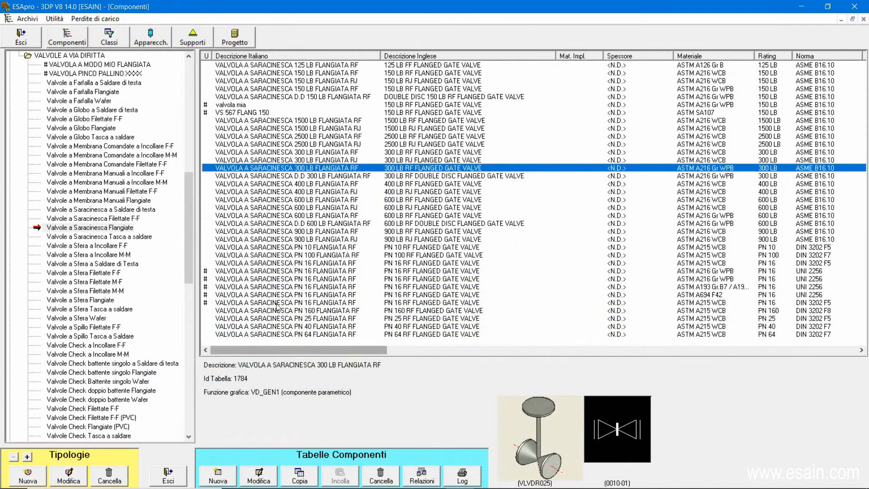
pyautogui.click(311, 476)
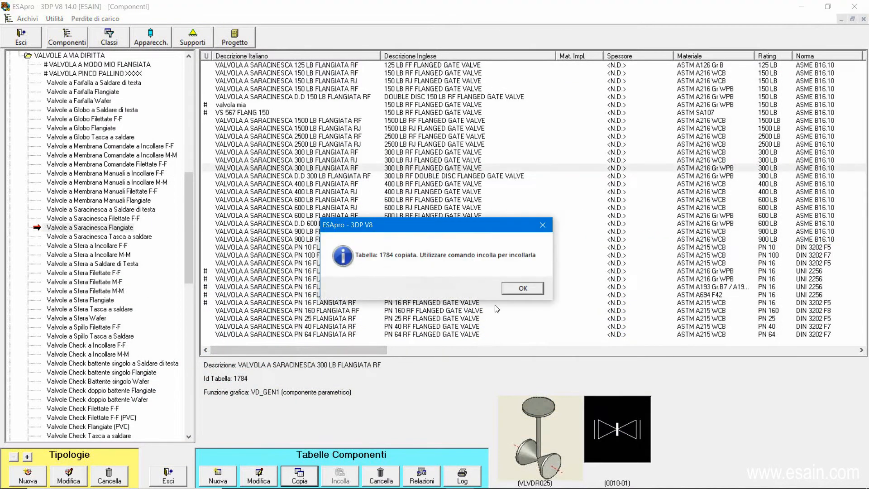
pyautogui.click(509, 292)
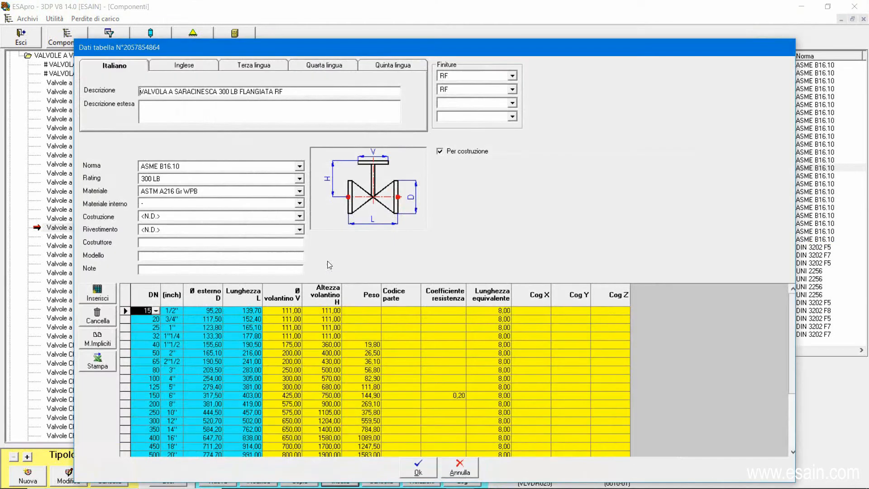
pyautogui.moveTo(286, 92); pyautogui.dragTo(138, 95)
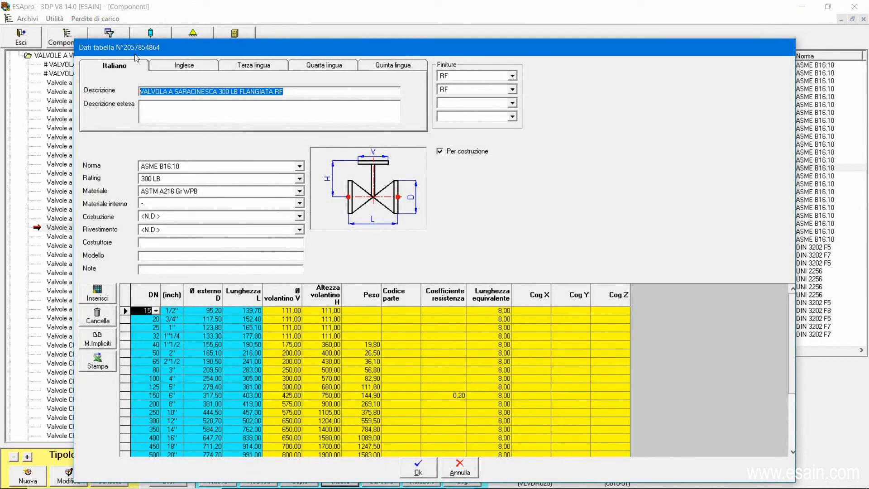
pyautogui.click(463, 467)
# - Display the Valvole a Sfera Flangiate component tables within VALVOLE A VIA DIRITTA
pyautogui.click(83, 293)
pyautogui.click(83, 335)
pyautogui.click(86, 300)
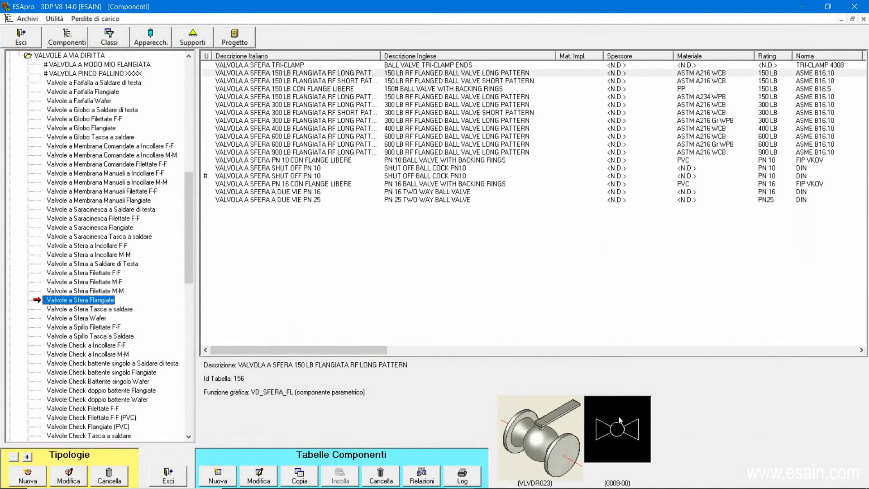
# - Display the flanged single-disc check valve and Valvole a Spillo Filettate F-F component tables
pyautogui.click(100, 372)
pyautogui.click(84, 327)
pyautogui.scroll(7, 195, 172)
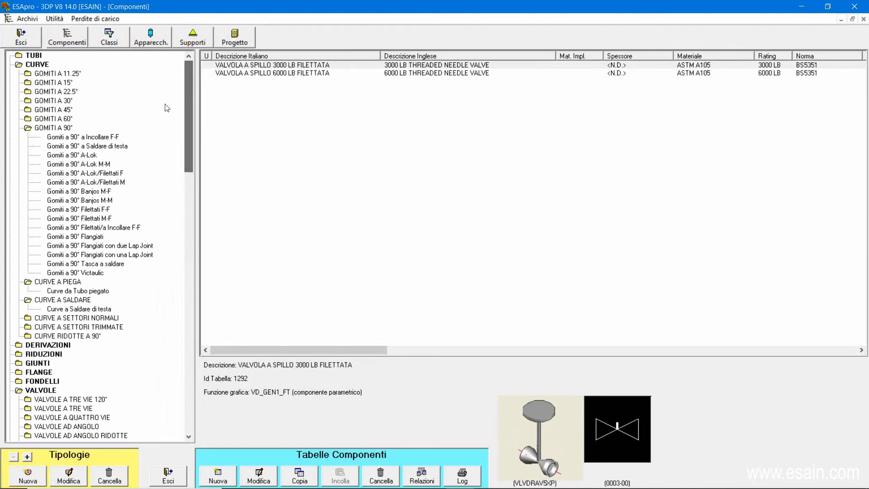
# - Create a new piping class named W400 with the description CLASSE PER ACQUA
pyautogui.click(109, 37)
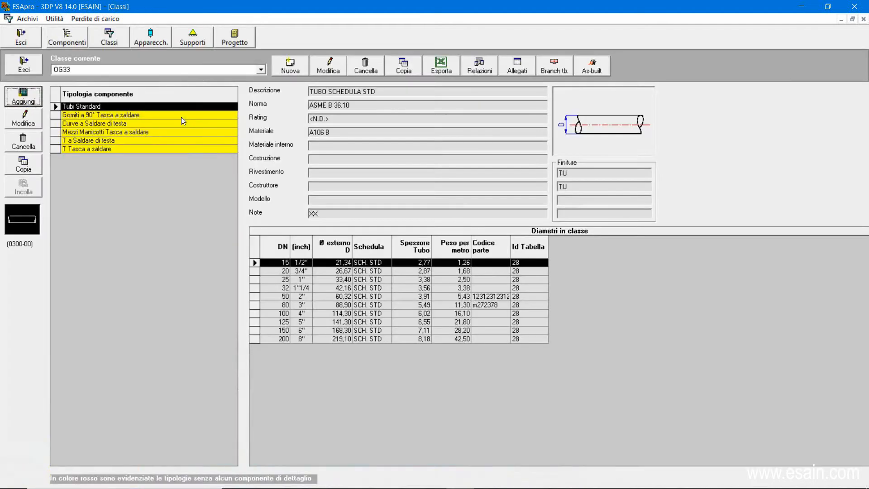
pyautogui.click(288, 72)
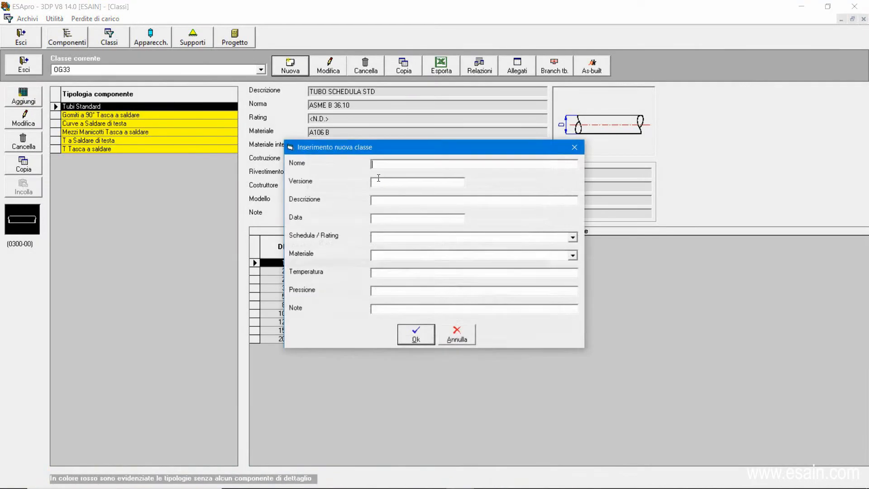
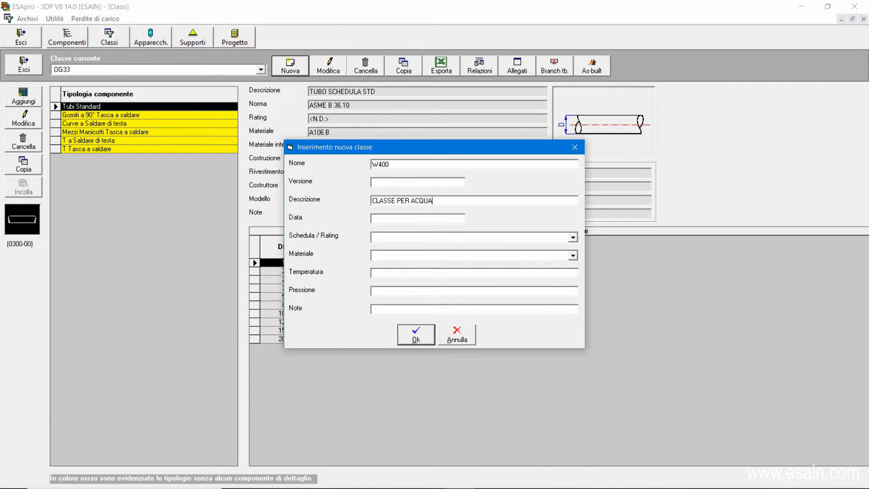
pyautogui.click(416, 334)
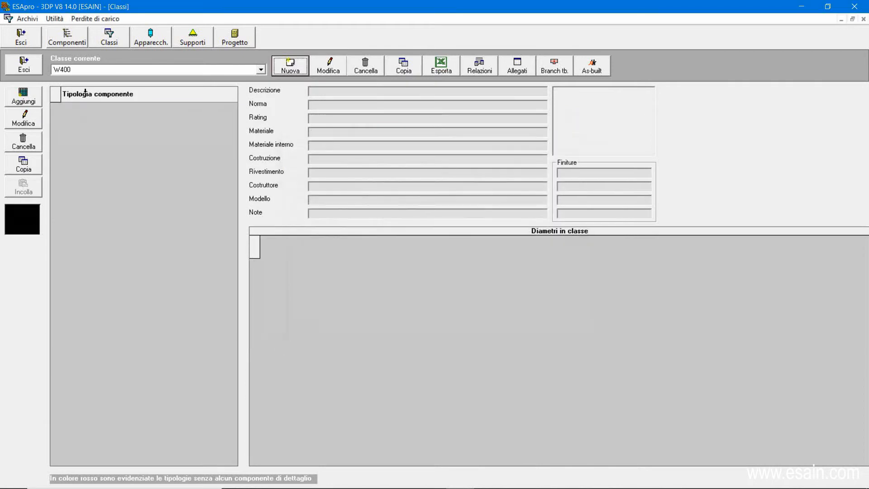
# - Start adding component types to class W400 and mark Tubi Standard among the standard pipes
pyautogui.click(20, 101)
pyautogui.doubleClick(353, 106)
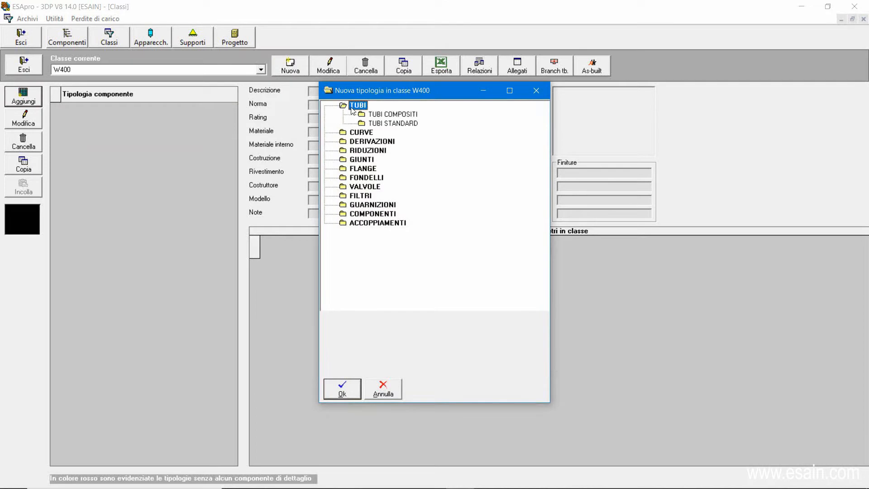
pyautogui.doubleClick(365, 123)
pyautogui.doubleClick(390, 133)
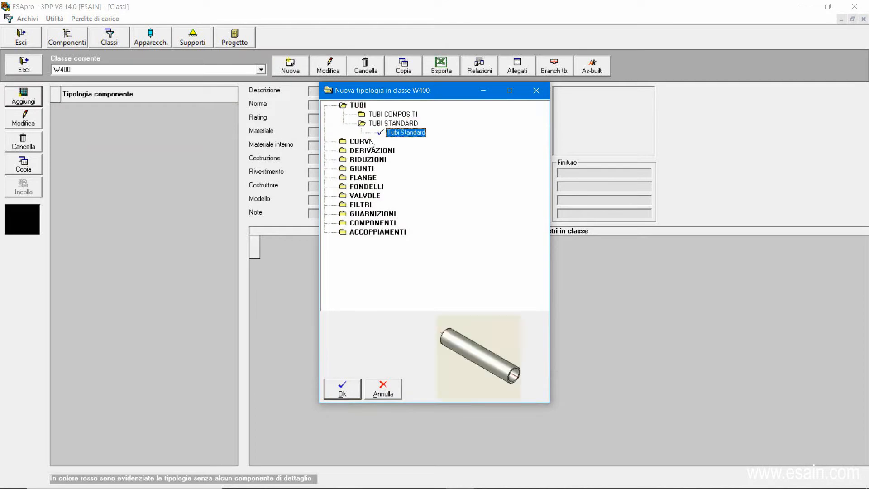
# - Mark Curve a Saldare di testa and Gomiti a 90° Tasca a saldare for class W400
pyautogui.doubleClick(361, 141)
pyautogui.doubleClick(404, 223)
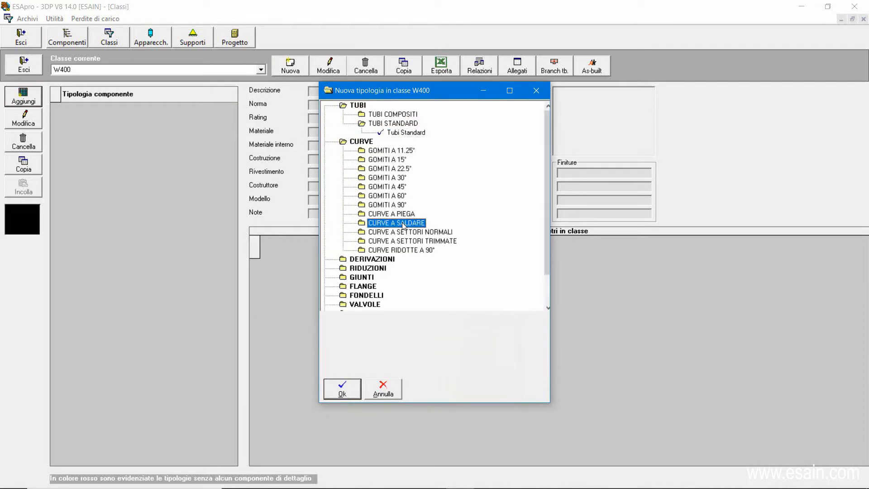
pyautogui.click(404, 232)
pyautogui.doubleClick(396, 206)
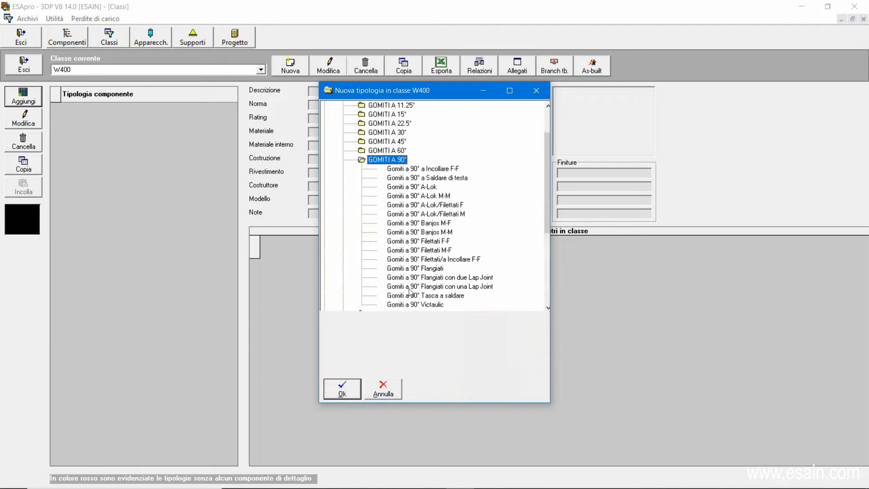
pyautogui.doubleClick(387, 296)
# - Mark T Tasca a saldare and T a Saldare di testa from the PEZZI A T group for the class
pyautogui.scroll(-3, 399, 248)
pyautogui.scroll(-2, 399, 248)
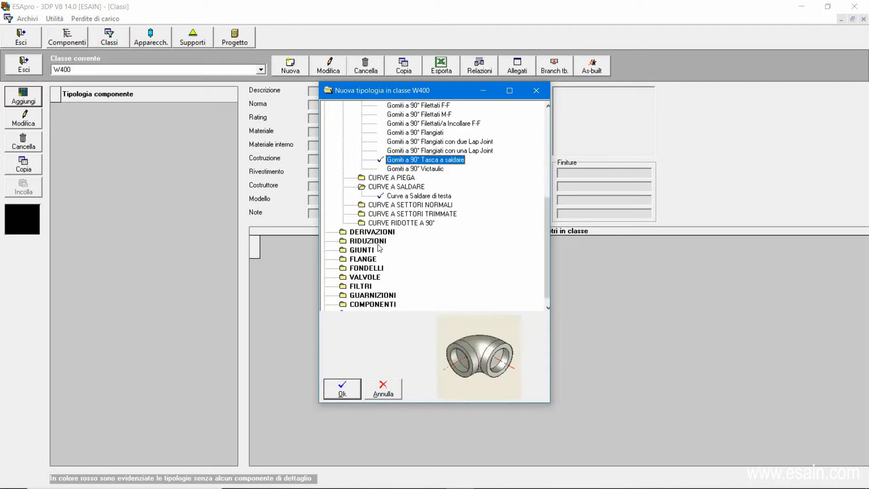
pyautogui.doubleClick(372, 233)
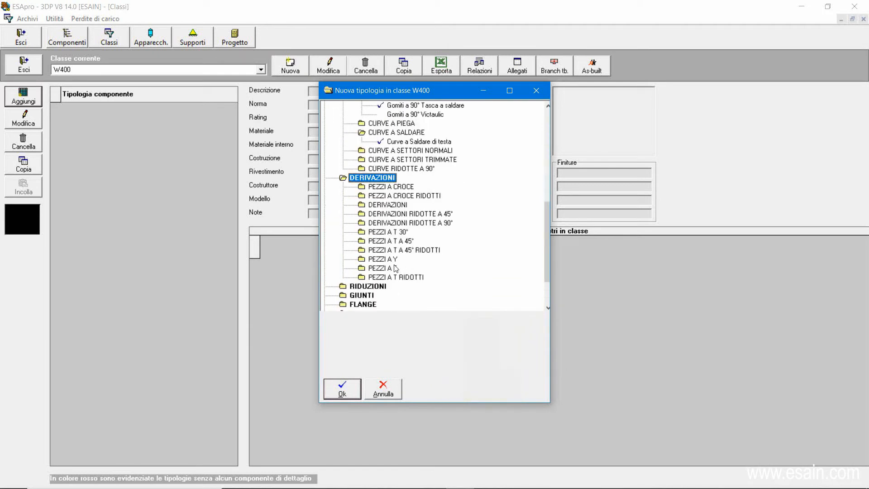
pyautogui.doubleClick(395, 268)
pyautogui.click(385, 297)
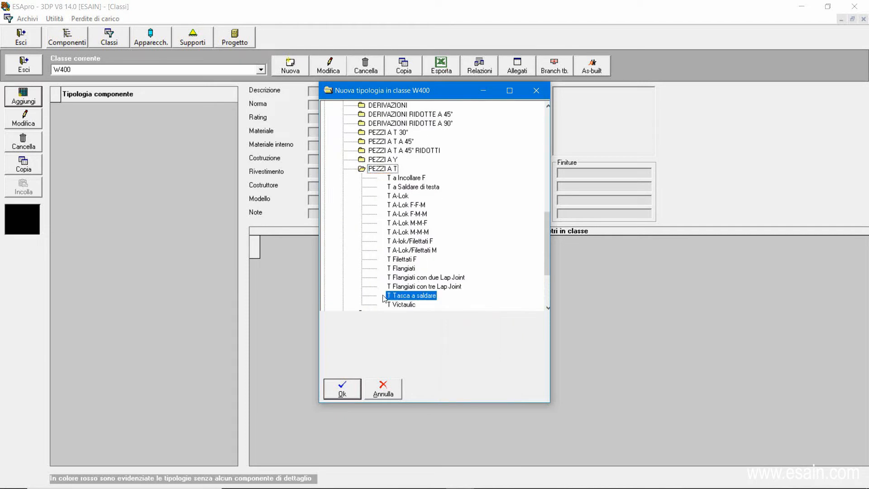
pyautogui.doubleClick(397, 187)
# - Mark Mezzi Manicotti Tasca a saldare from the DERIVAZIONI group for the class
pyautogui.scroll(2, 398, 188)
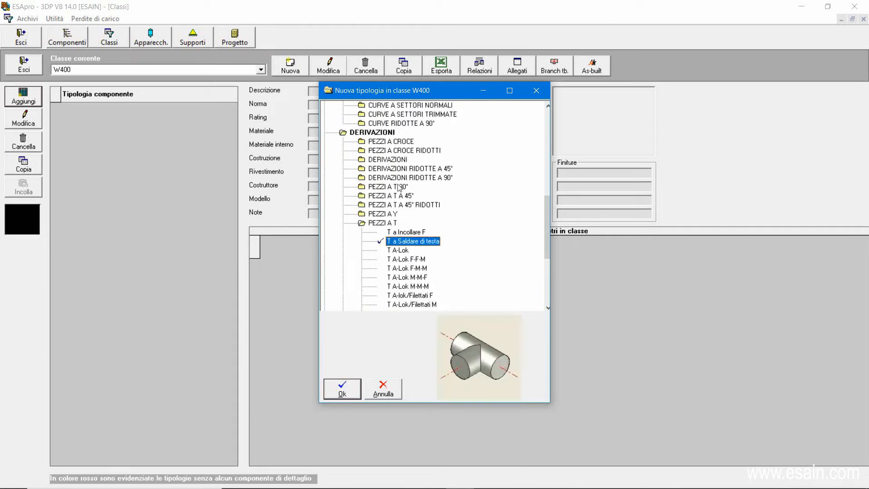
pyautogui.doubleClick(391, 161)
pyautogui.doubleClick(384, 205)
# - Mark Flange Welding Neck from the FLANGE group for the class
pyautogui.scroll(-7, 403, 233)
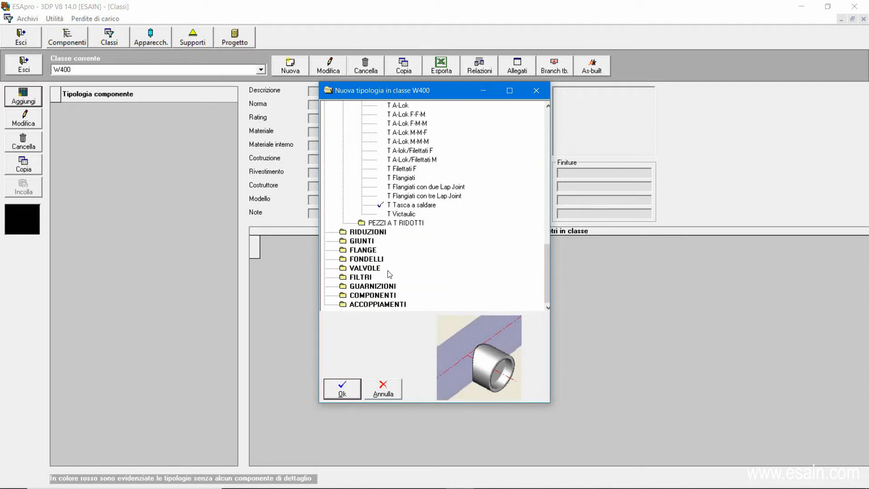
pyautogui.doubleClick(364, 249)
pyautogui.doubleClick(378, 268)
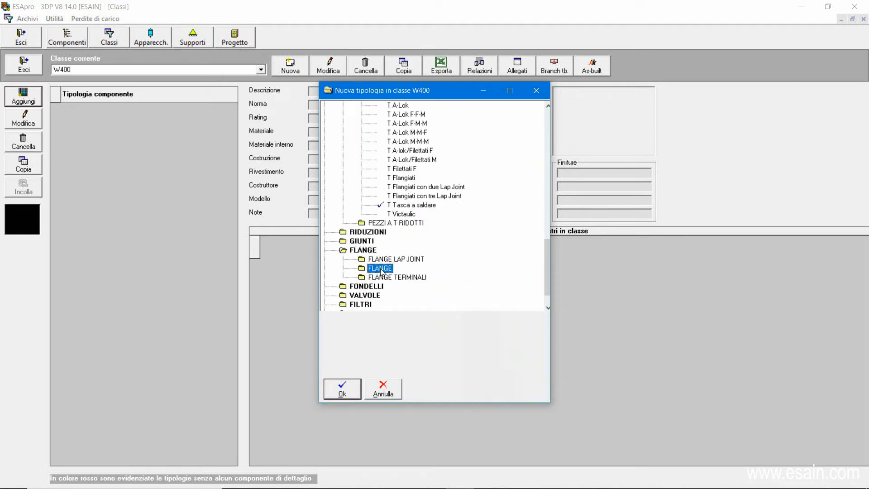
pyautogui.doubleClick(386, 277)
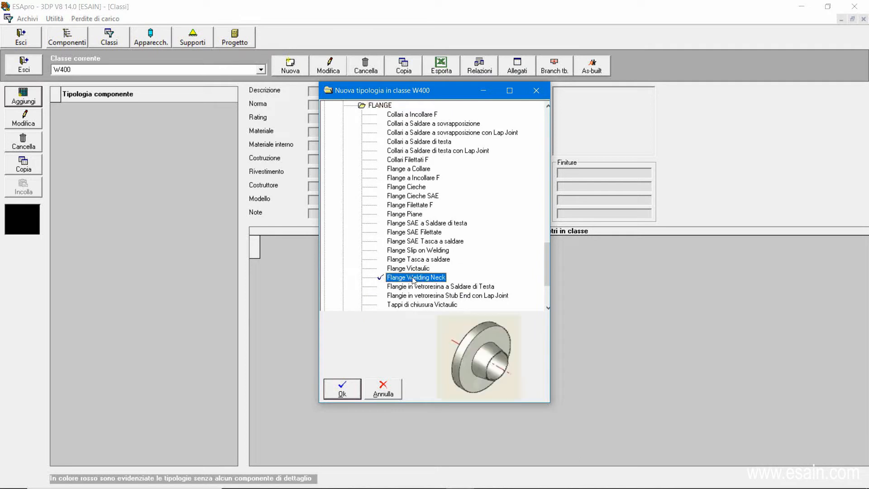
# - Mark Guarnizioni Piane from the GUARNIZIONI group for the class
pyautogui.scroll(-3, 544, 250)
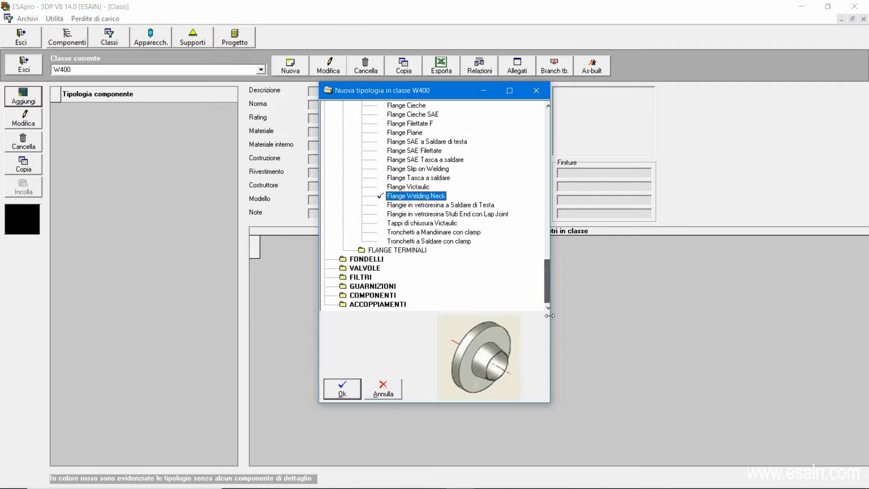
pyautogui.click(373, 286)
pyautogui.doubleClick(372, 287)
pyautogui.doubleClick(380, 296)
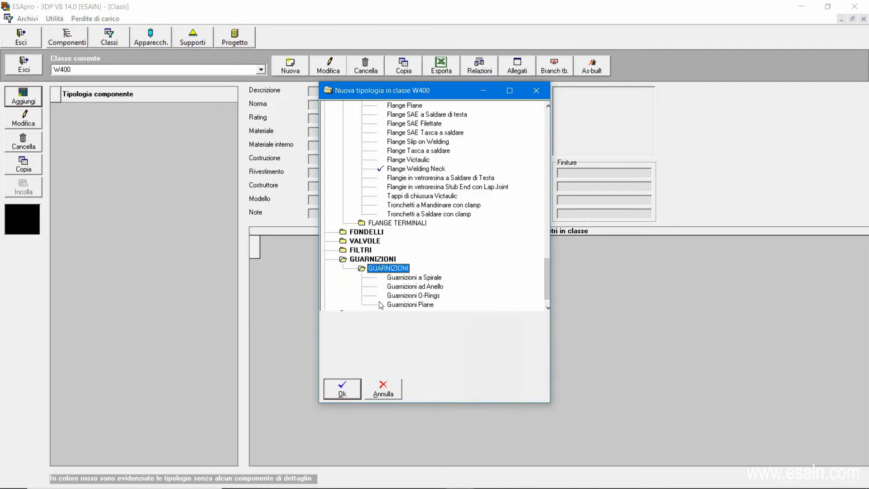
pyautogui.doubleClick(388, 304)
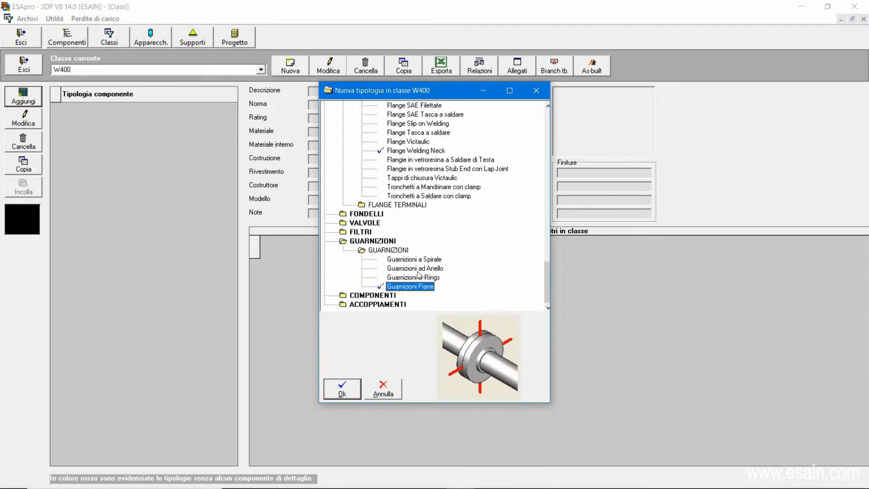
# - Mark Bulloneria Standard from the ACCOPPIAMENTI group and insert all marked component types into class W400
pyautogui.doubleClick(368, 305)
pyautogui.doubleClick(376, 296)
pyautogui.doubleClick(381, 304)
pyautogui.click(339, 384)
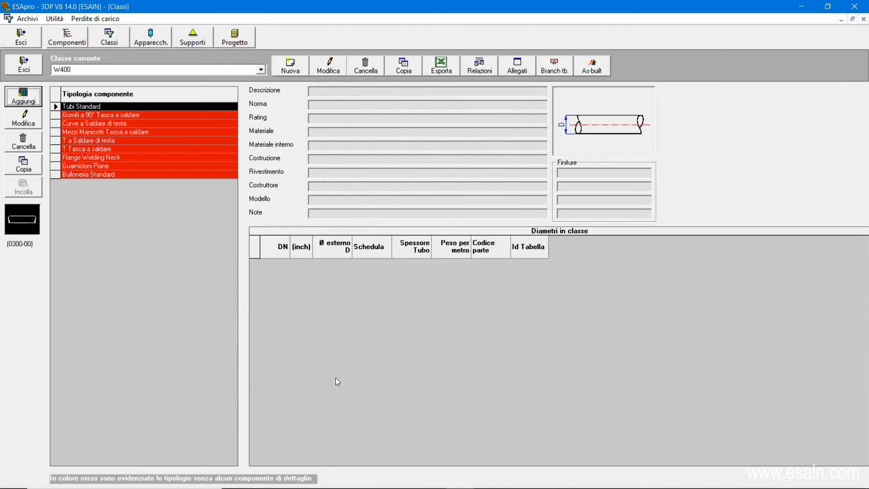
# - Fill Tubi Standard with TUBO SCHEDULA STD in DN 15, 20, 25, 50, 80, 100, 125, 150 and 200
pyautogui.click(91, 115)
pyautogui.click(92, 106)
pyautogui.doubleClick(120, 107)
pyautogui.click(121, 294)
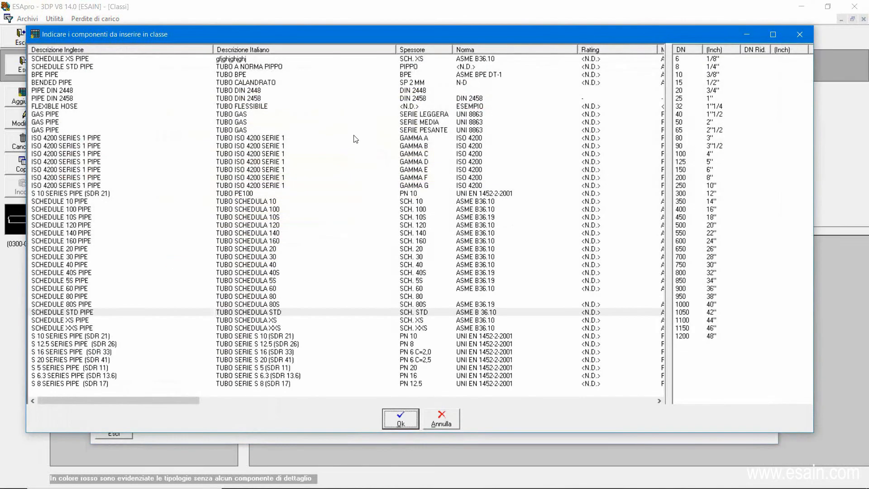
pyautogui.click(711, 86)
pyautogui.keyDown('shift'); pyautogui.click(729, 178); pyautogui.keyUp('shift')
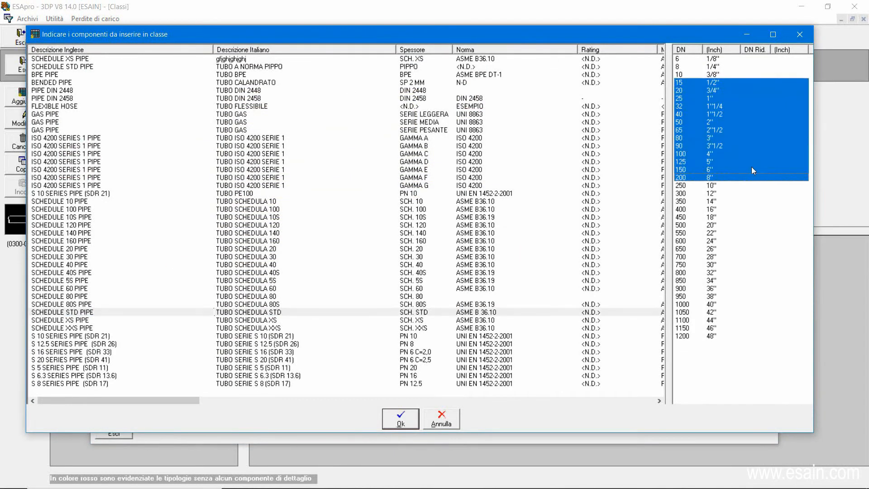
pyautogui.keyDown('ctrl'); pyautogui.click(718, 144); pyautogui.keyUp('ctrl')
pyautogui.keyDown('ctrl'); pyautogui.click(723, 131); pyautogui.keyUp('ctrl')
pyautogui.keyDown('ctrl'); pyautogui.click(718, 115); pyautogui.keyUp('ctrl')
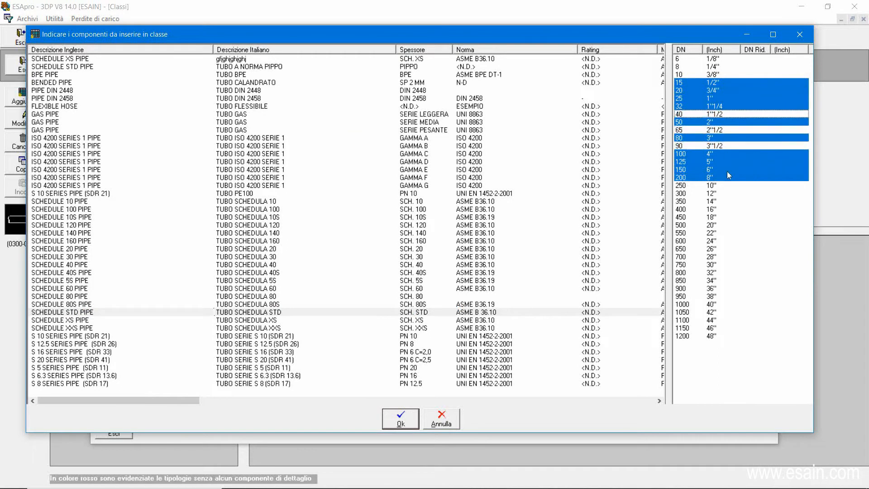
pyautogui.keyDown('ctrl'); pyautogui.click(717, 107); pyautogui.keyUp('ctrl')
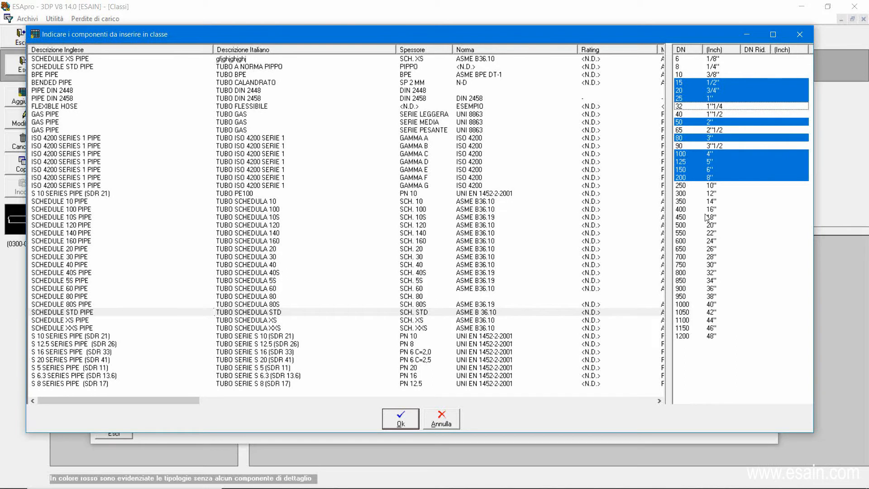
pyautogui.click(401, 418)
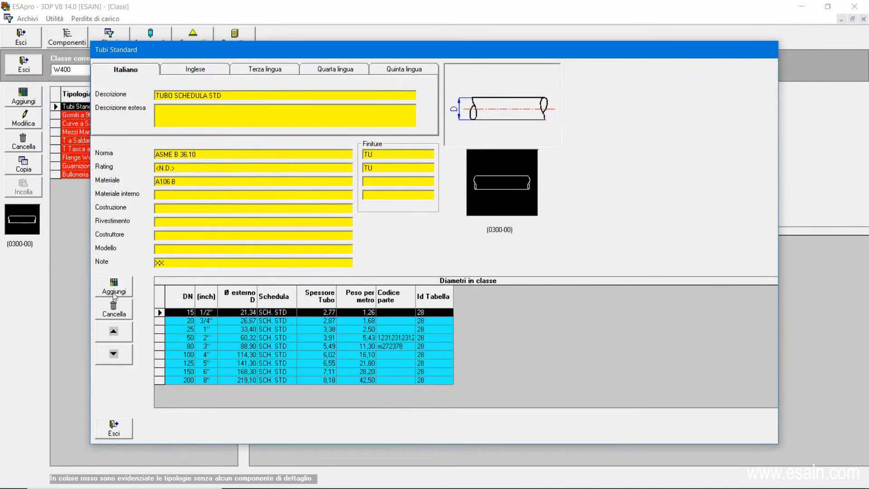
pyautogui.click(116, 432)
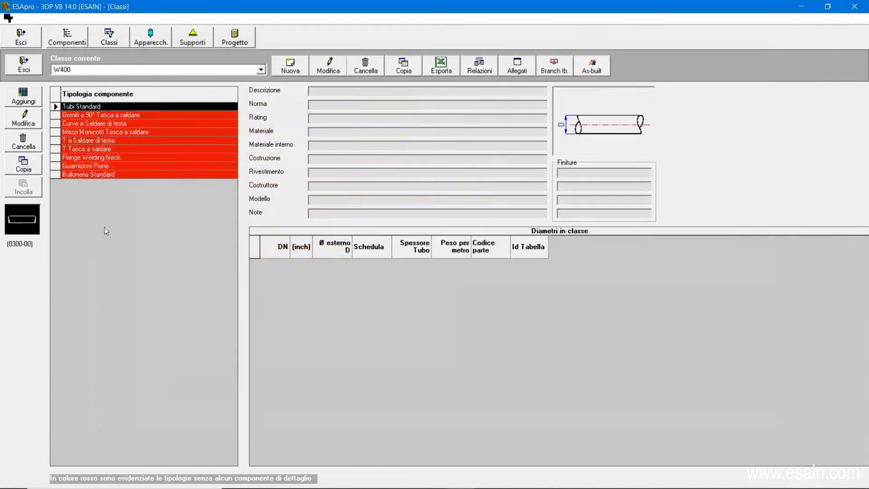
# - Fill Curve a Saldare di testa with the SCH. STD long radius elbow (ASME B16.9) in DN 80, 100, 125, 150 and 200
pyautogui.doubleClick(86, 124)
pyautogui.click(116, 285)
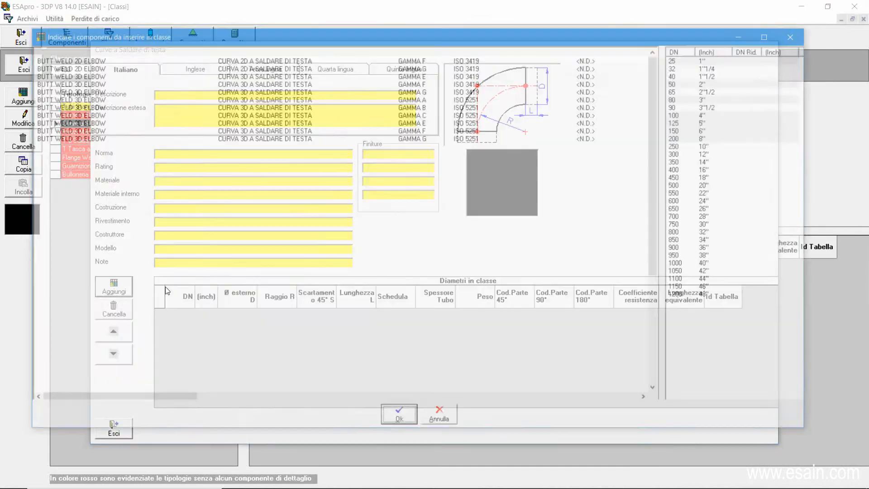
pyautogui.scroll(-5, 435, 254)
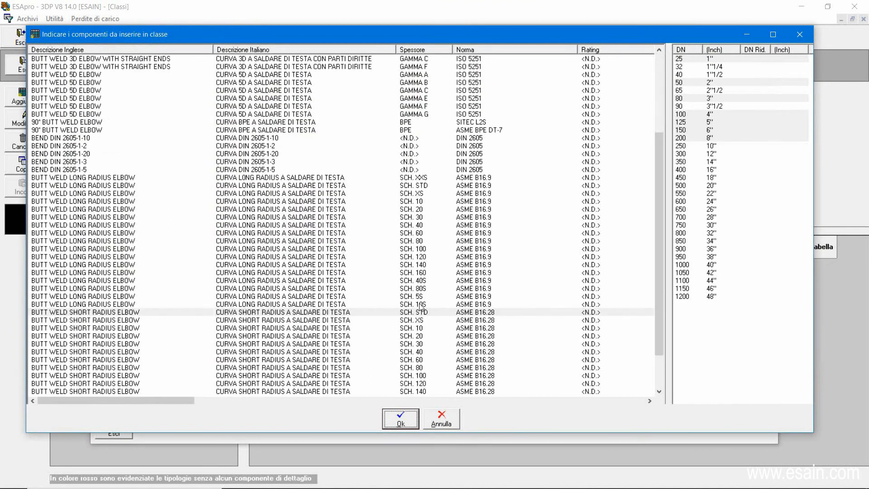
pyautogui.click(421, 311)
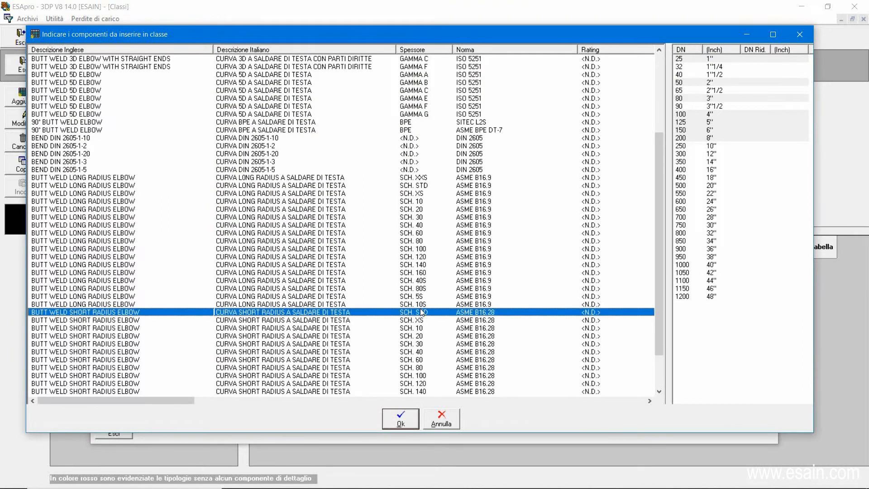
pyautogui.click(424, 186)
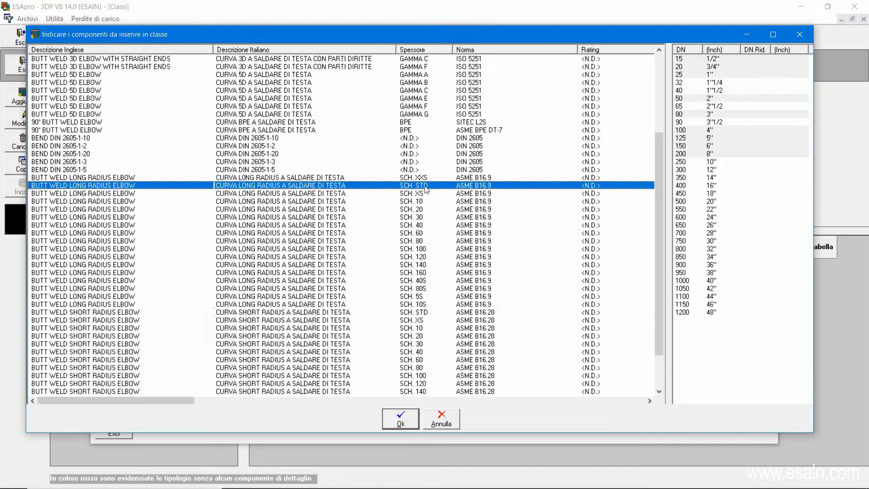
pyautogui.click(713, 67)
pyautogui.click(713, 75)
pyautogui.click(714, 91)
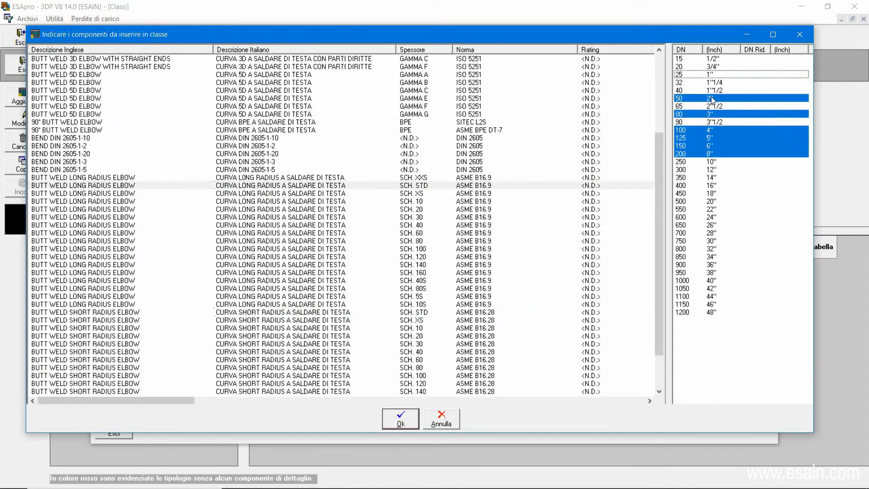
pyautogui.click(713, 98)
pyautogui.click(400, 417)
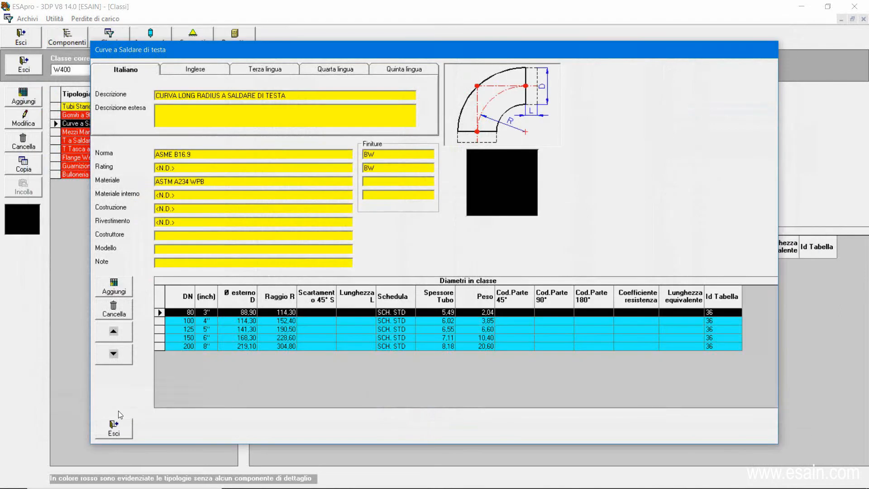
pyautogui.click(104, 430)
# - Fill Gomiti a 90° Tasca a saldare with the 3000 LB socket weld elbow (ASME B16.11) in DN 15, 20, 25 and 50
pyautogui.doubleClick(86, 113)
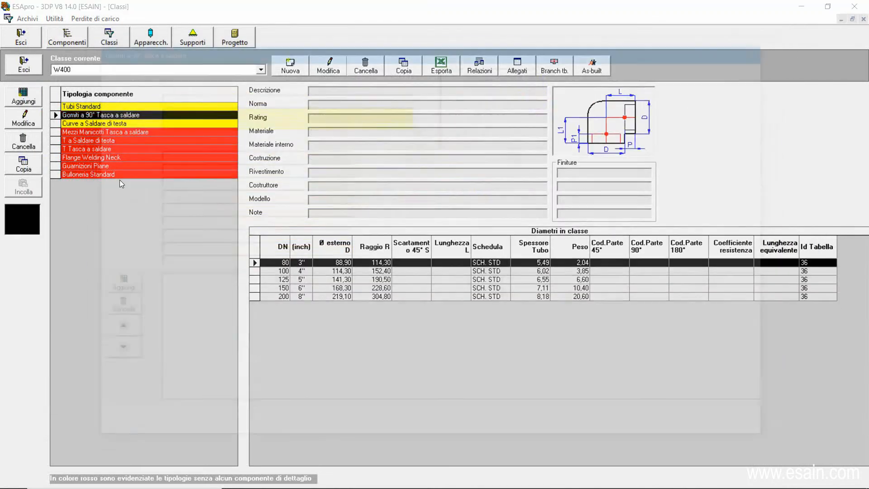
pyautogui.click(113, 287)
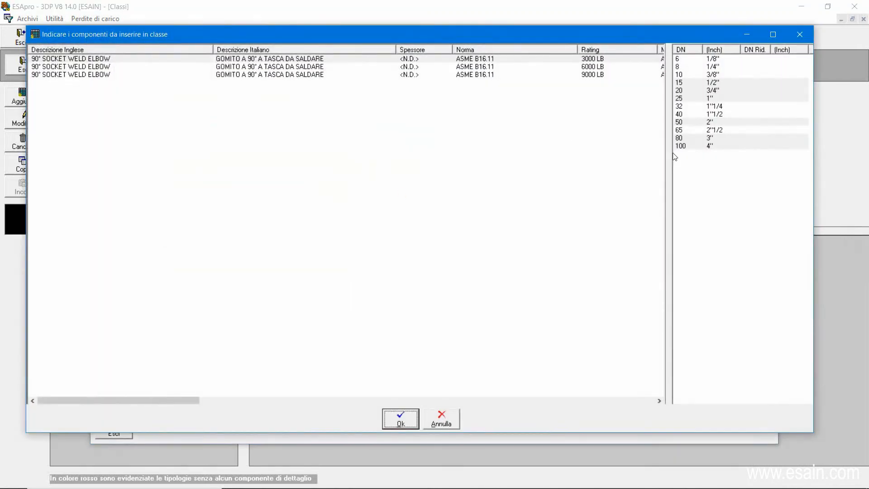
pyautogui.click(704, 146)
pyautogui.click(707, 138)
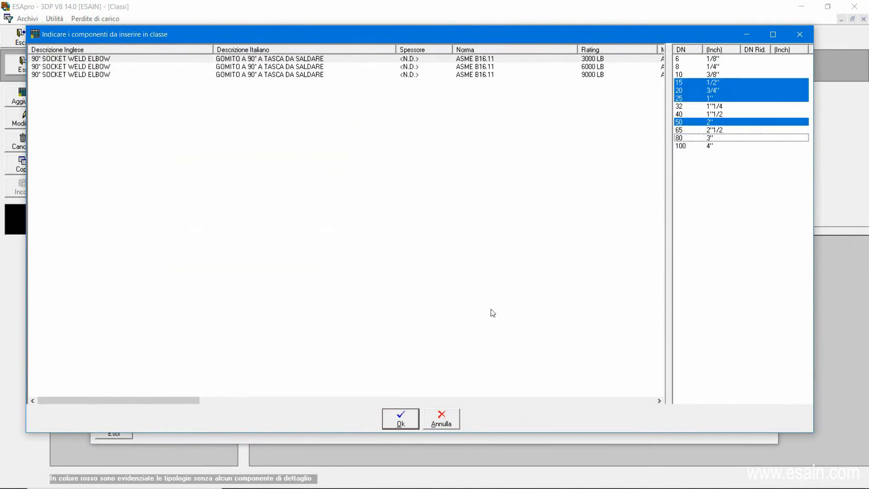
pyautogui.click(401, 417)
pyautogui.click(61, 430)
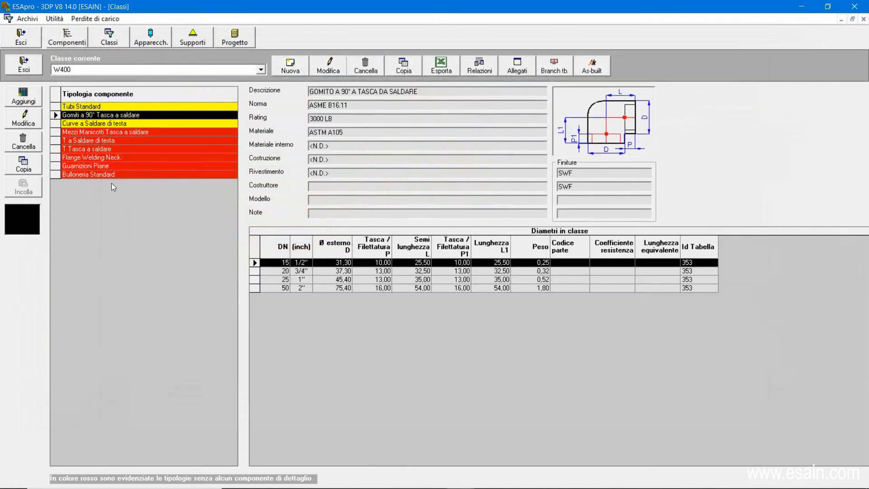
# - Fill T a Saldare di testa with the SCH. STD straight tee (ASME B16.9) in DN 80, 100, 125, 150 and 200
pyautogui.doubleClick(92, 140)
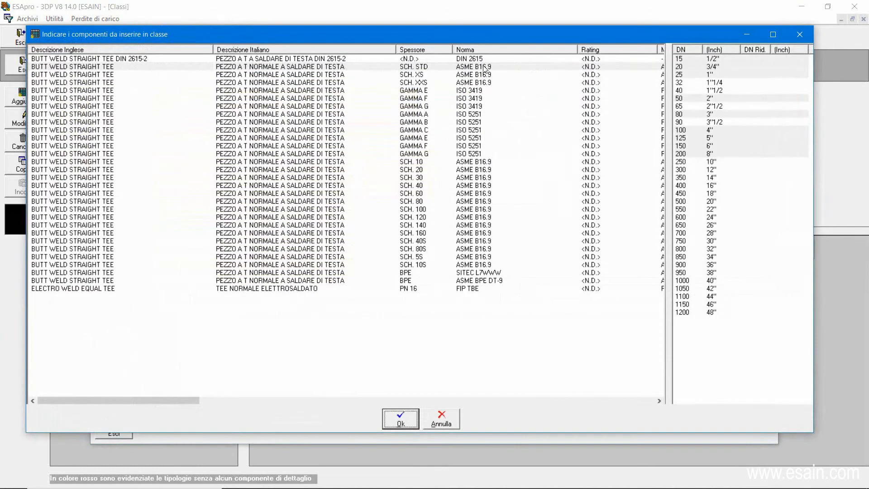
pyautogui.click(484, 67)
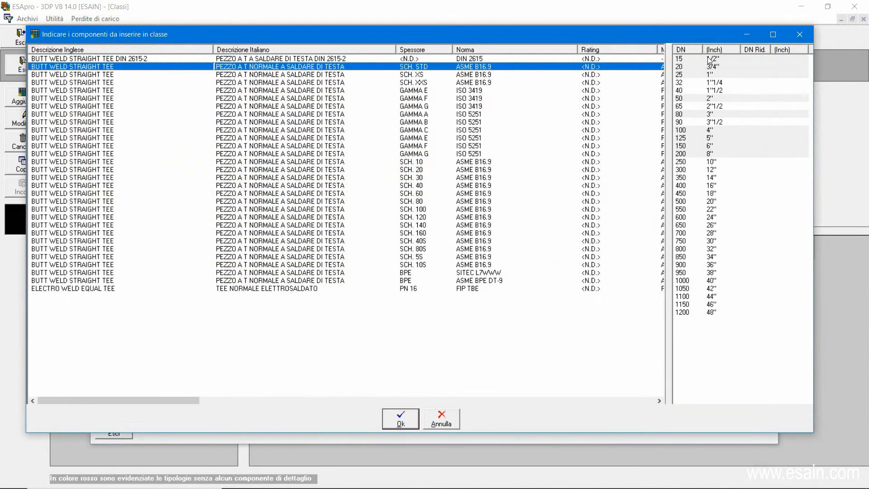
pyautogui.keyDown('ctrl'); pyautogui.click(709, 59); pyautogui.keyUp('ctrl')
pyautogui.keyDown('ctrl'); pyautogui.click(709, 67); pyautogui.keyUp('ctrl')
pyautogui.keyDown('ctrl'); pyautogui.click(709, 75); pyautogui.keyUp('ctrl')
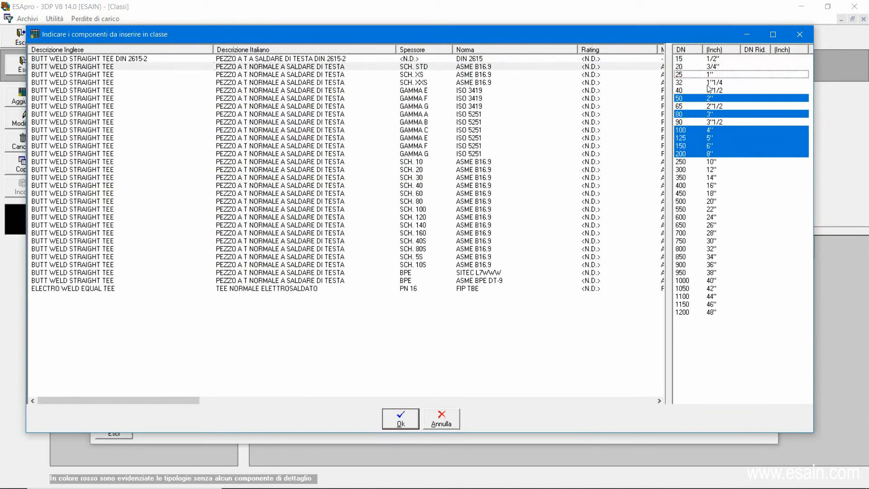
pyautogui.keyDown('ctrl'); pyautogui.click(709, 98); pyautogui.keyUp('ctrl')
pyautogui.click(400, 418)
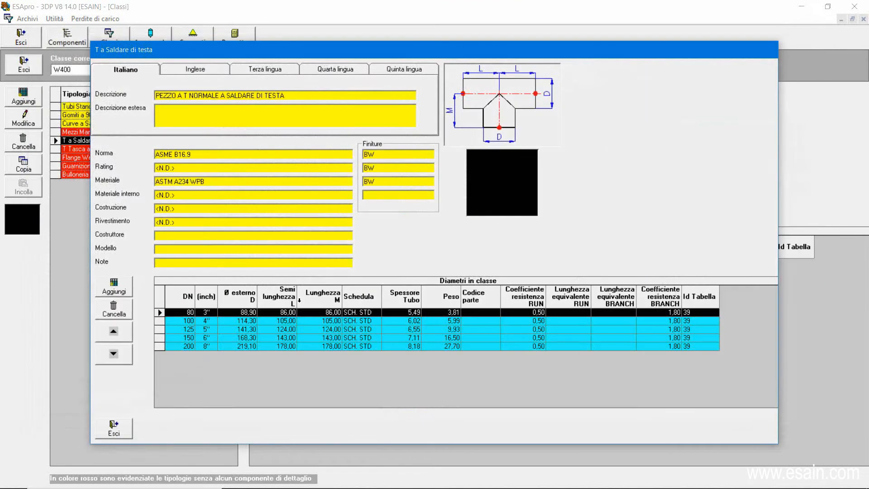
pyautogui.click(124, 430)
# - Fill T Tasca a saldare with the 3000 LB socket weld tee (ASME B16.11) in DN 15, 20, 25 and 50
pyautogui.click(78, 148)
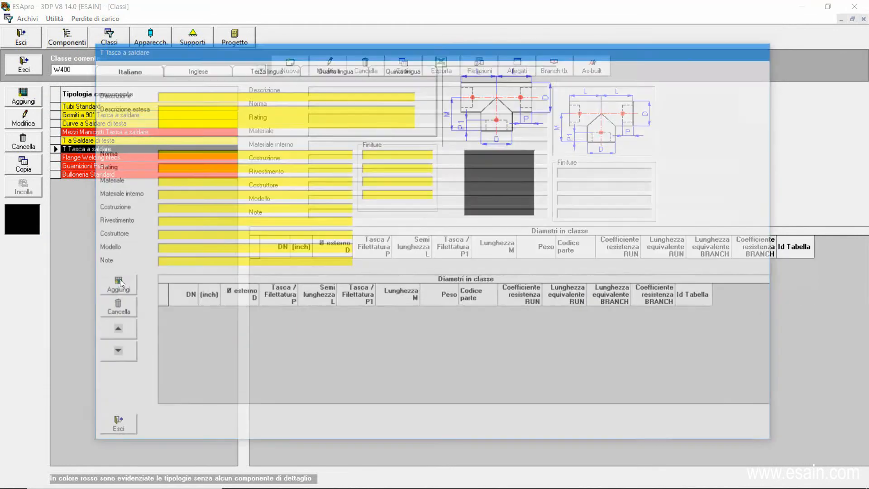
pyautogui.click(119, 285)
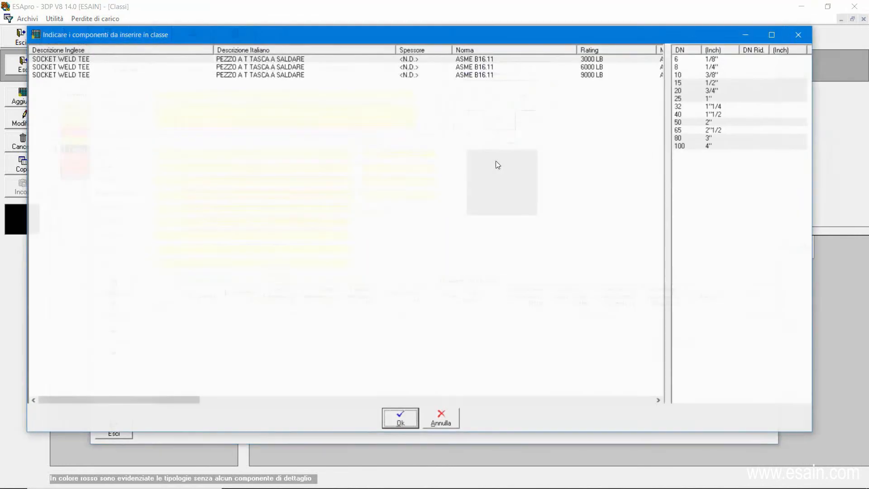
pyautogui.click(499, 59)
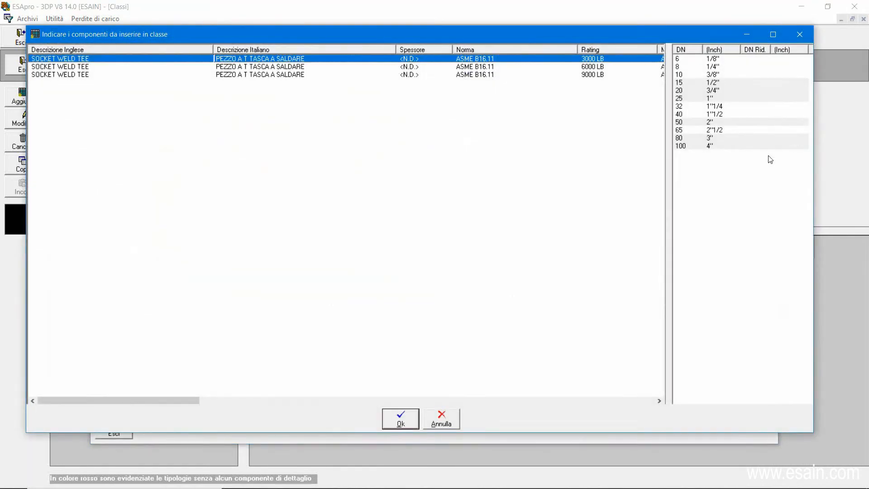
pyautogui.keyDown('ctrl'); pyautogui.click(721, 138); pyautogui.keyUp('ctrl')
pyautogui.click(400, 419)
pyautogui.click(116, 429)
# - Fill Mezzi Manicotti Tasca a saldare with the 3000 LB half coupling (ASME B16.11) in DN 15, 20, 25 and 50
pyautogui.doubleClick(109, 132)
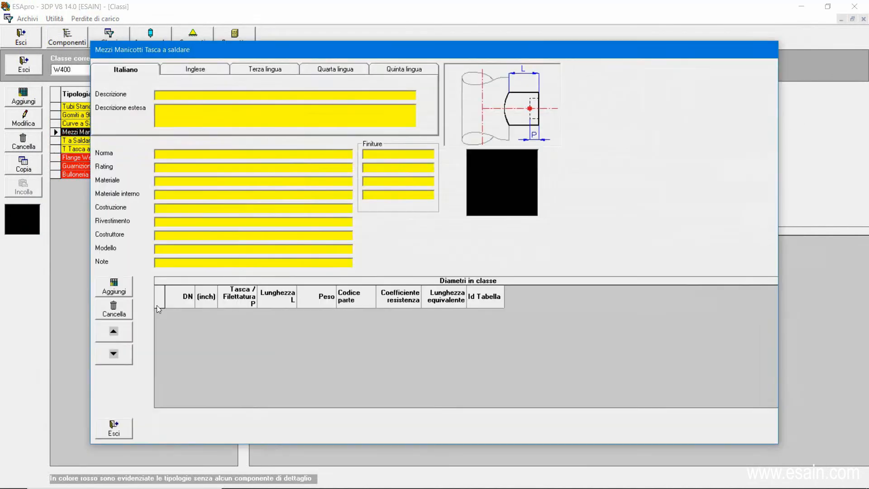
pyautogui.click(115, 286)
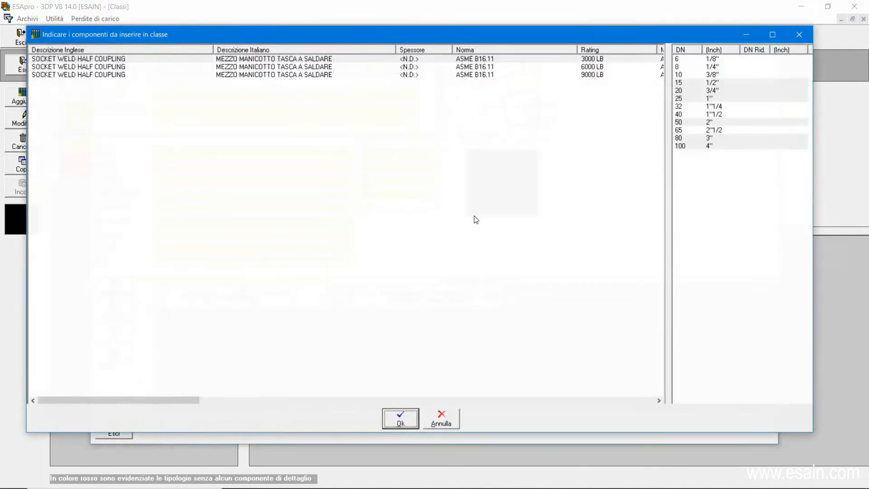
pyautogui.keyDown('ctrl'); pyautogui.click(707, 146); pyautogui.keyUp('ctrl')
pyautogui.keyDown('ctrl'); pyautogui.click(707, 140); pyautogui.keyUp('ctrl')
pyautogui.click(401, 418)
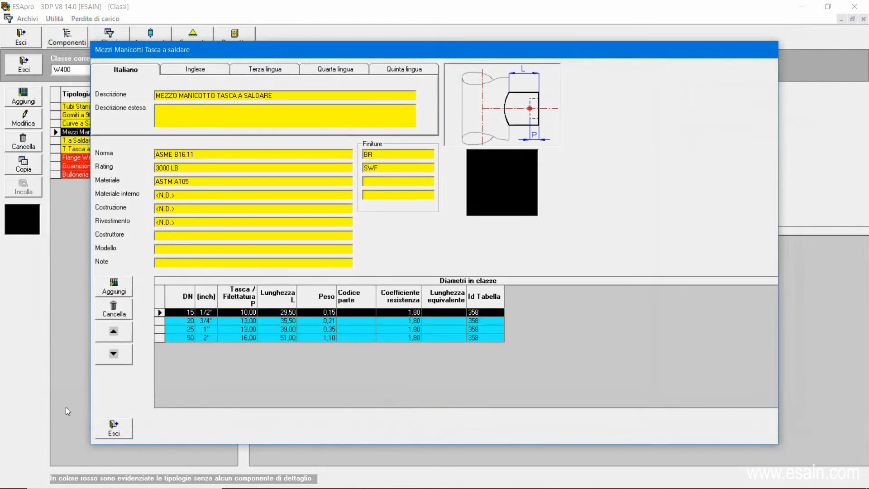
pyautogui.click(113, 430)
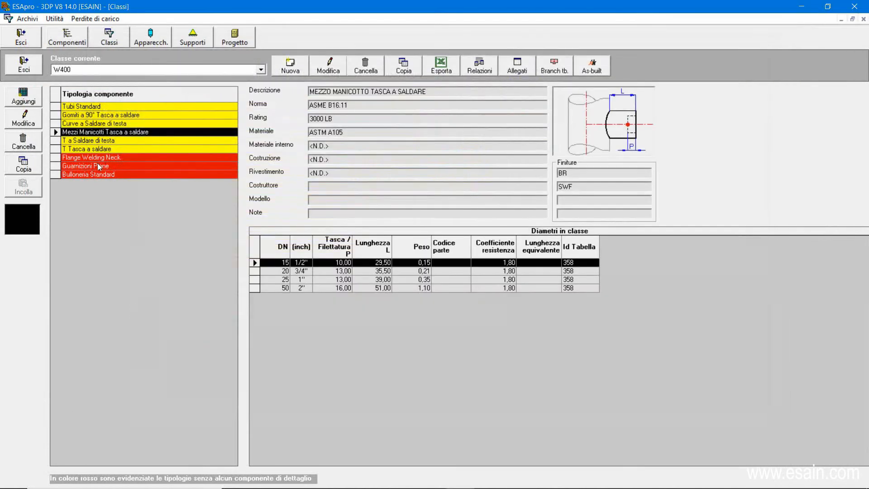
# - Fill Flange Welding Neck with FLANGIA WELDING NECK 150 LB RF (ASME B16.5) in all the class diameters, DN 15 to 200
pyautogui.doubleClick(95, 159)
pyautogui.click(114, 290)
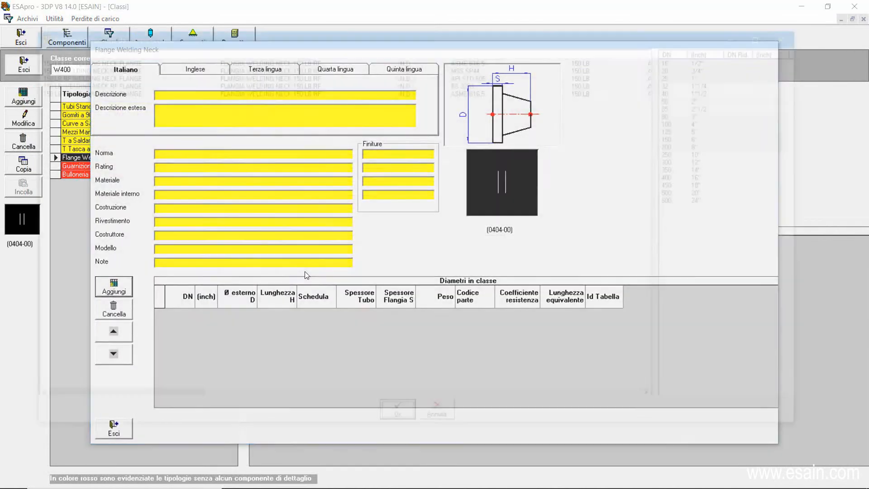
pyautogui.click(488, 280)
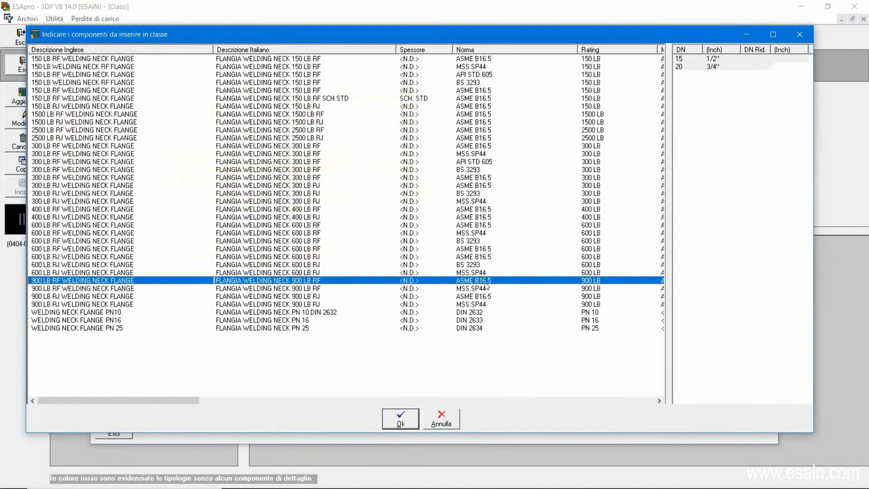
pyautogui.click(587, 60)
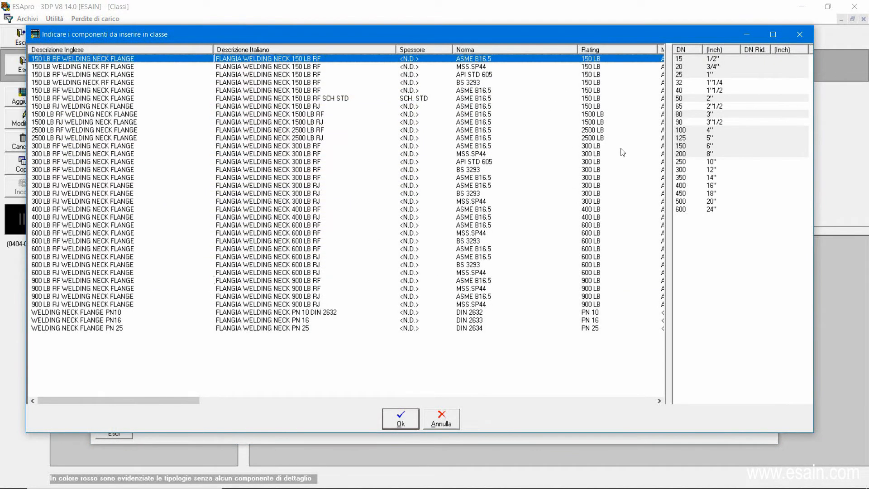
pyautogui.click(400, 421)
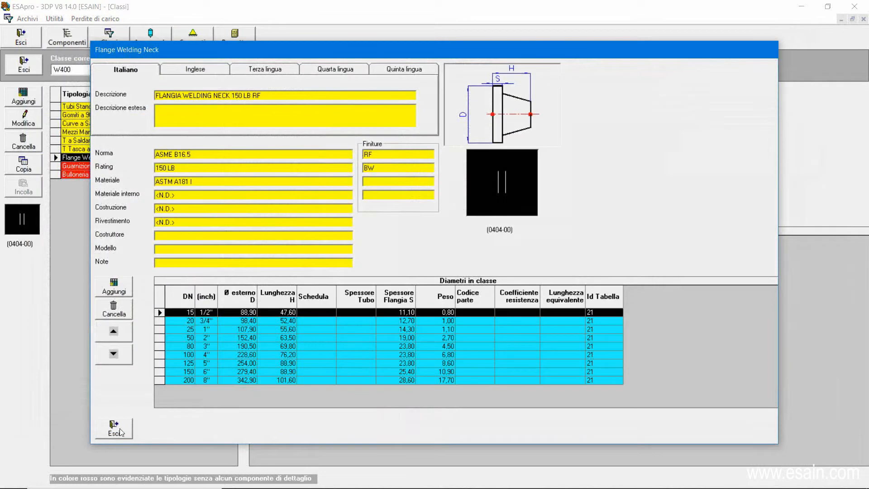
pyautogui.click(114, 432)
# - Fill Guarnizioni Piane with GUARNIZIONE PIANA 150 LB (ASME B16.21) in all the class diameters, DN 15 to 200
pyautogui.click(87, 168)
pyautogui.click(23, 96)
pyautogui.click(112, 285)
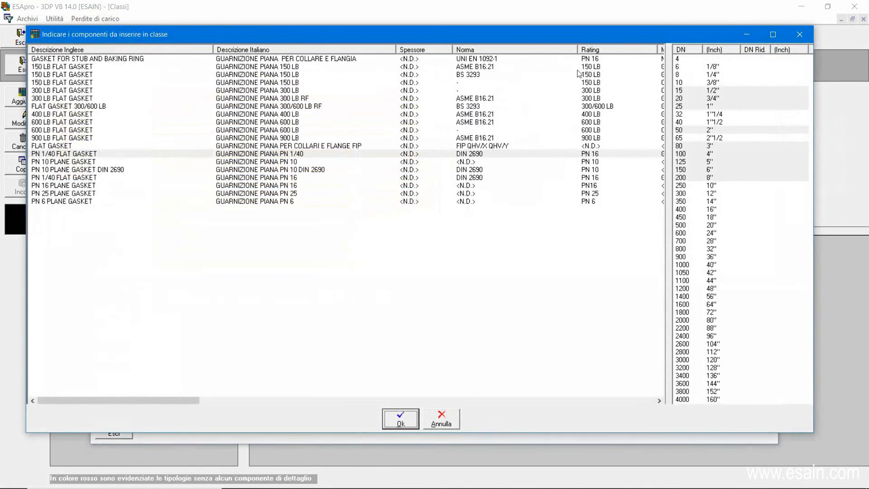
pyautogui.click(592, 67)
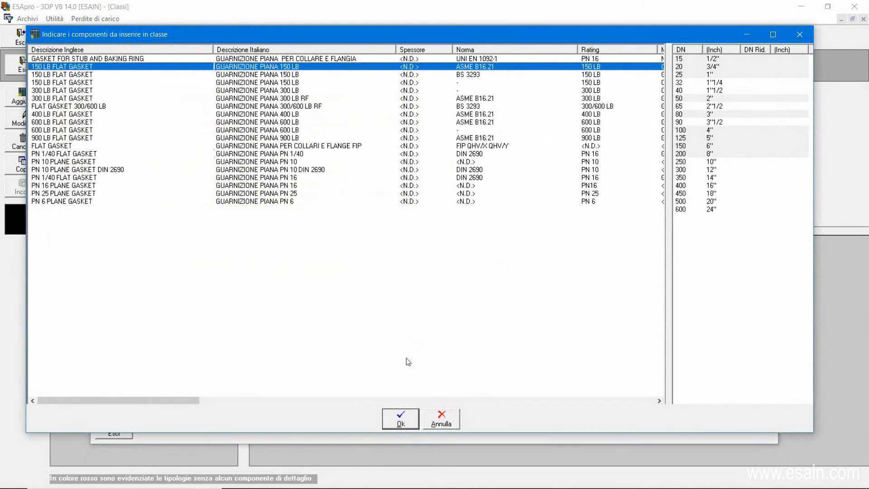
pyautogui.click(401, 419)
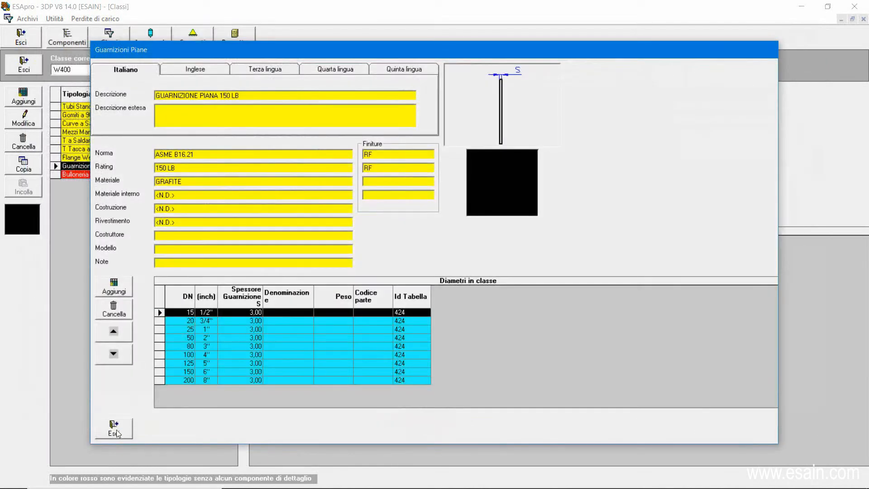
pyautogui.click(116, 431)
# - Fill Bulloneria Standard with BULLONI PER FLANGIA 150 LB RF (ASME B16.5) in all the class diameters, DN 15 to 200
pyautogui.doubleClick(89, 173)
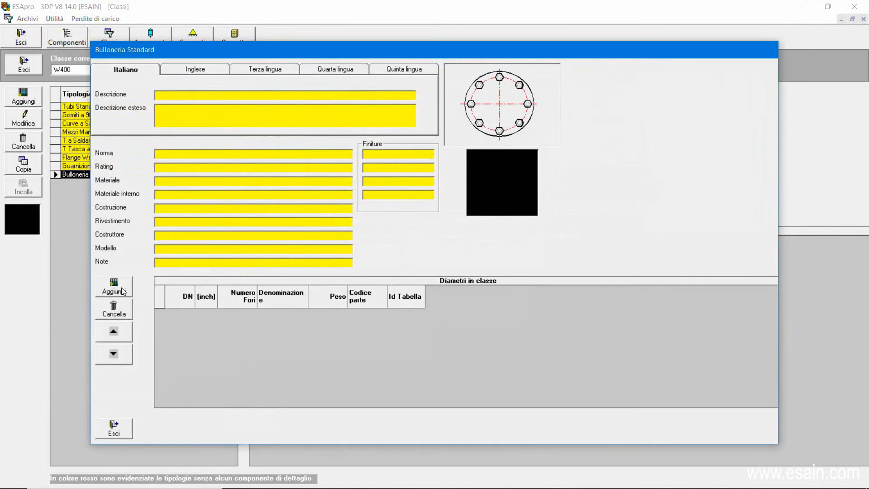
pyautogui.click(122, 290)
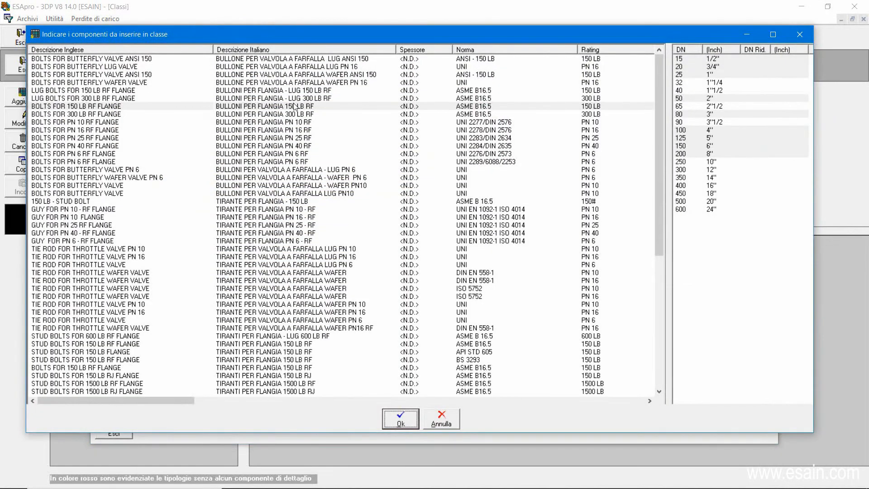
pyautogui.click(294, 106)
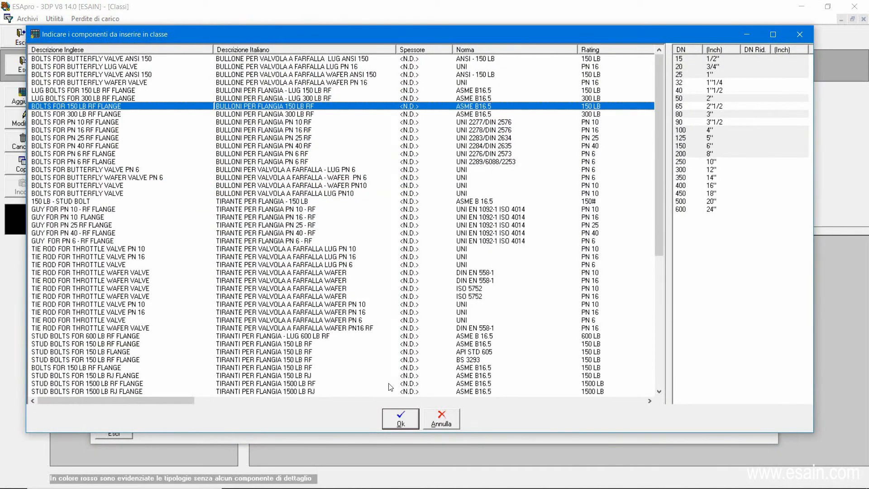
pyautogui.press('Return')
pyautogui.click(117, 429)
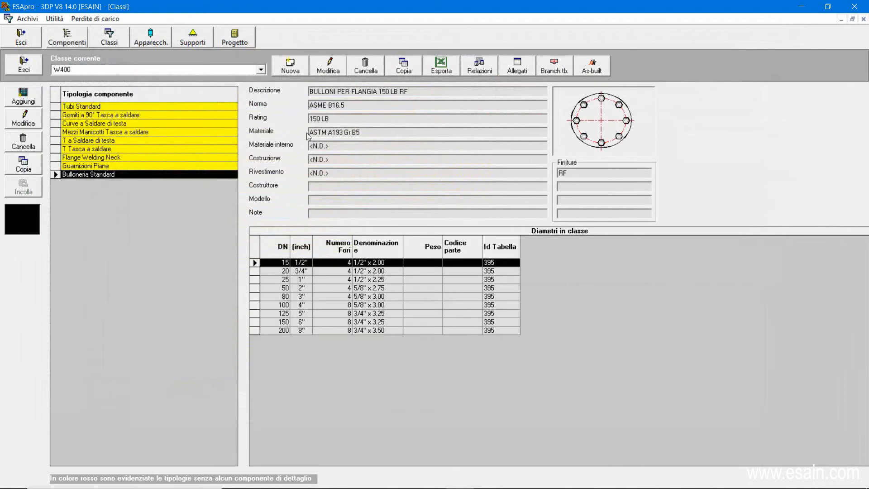
# - Check the filled component types of class W400 and export the class to Excel in Italian
pyautogui.click(127, 114)
pyautogui.click(114, 150)
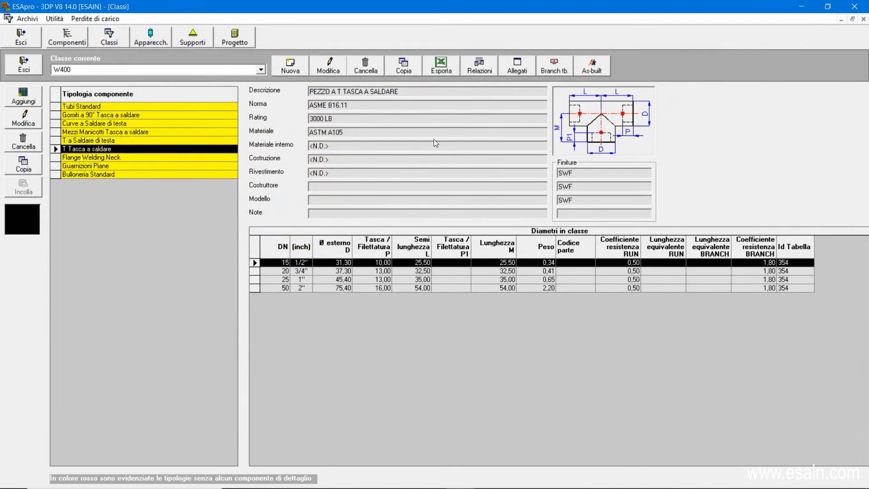
pyautogui.click(444, 69)
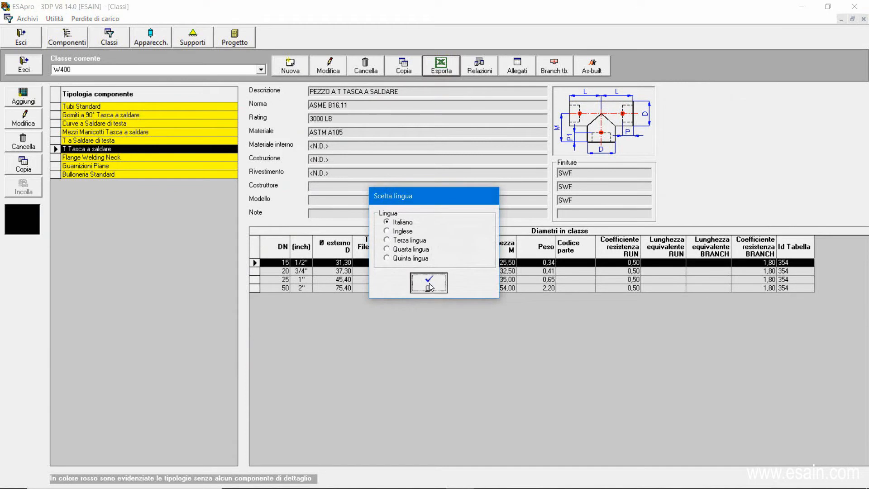
pyautogui.click(426, 287)
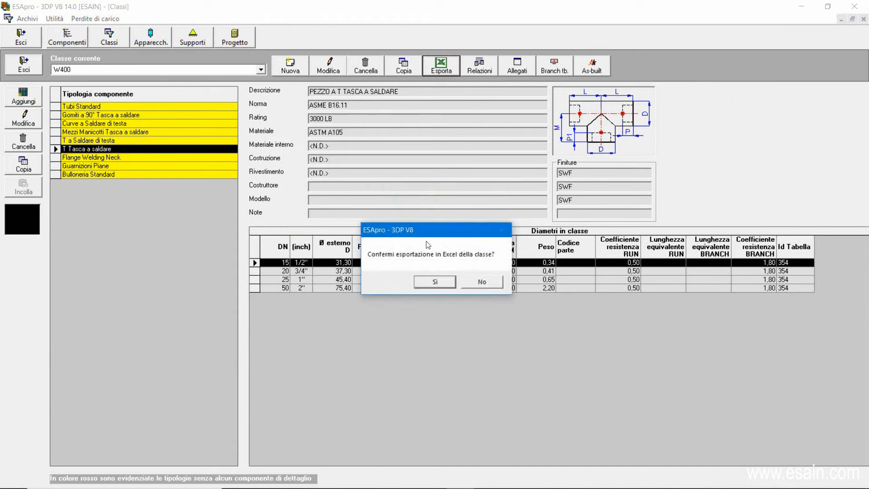
pyautogui.click(435, 284)
pyautogui.click(428, 283)
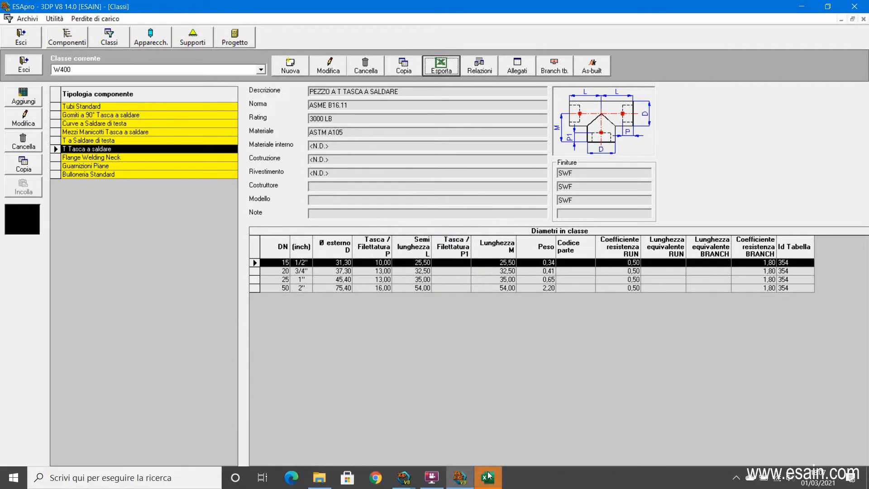
# - Switch to Excel, review the exported sheet of class W400 and return to the class archive in ESApro
pyautogui.click(487, 477)
pyautogui.click(339, 203)
pyautogui.scroll(-2, 336, 303)
pyautogui.scroll(-7, 336, 303)
pyautogui.scroll(9, 335, 302)
pyautogui.scroll(1, 373, 273)
pyautogui.click(803, 93)
pyautogui.click(456, 337)
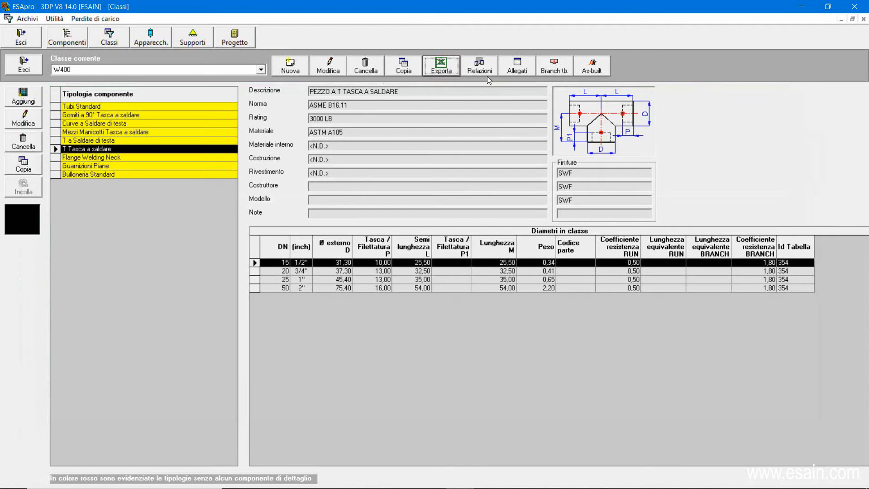
# - Open the attachments of class W400 and turn on diameters in inches for every DN
pyautogui.click(517, 67)
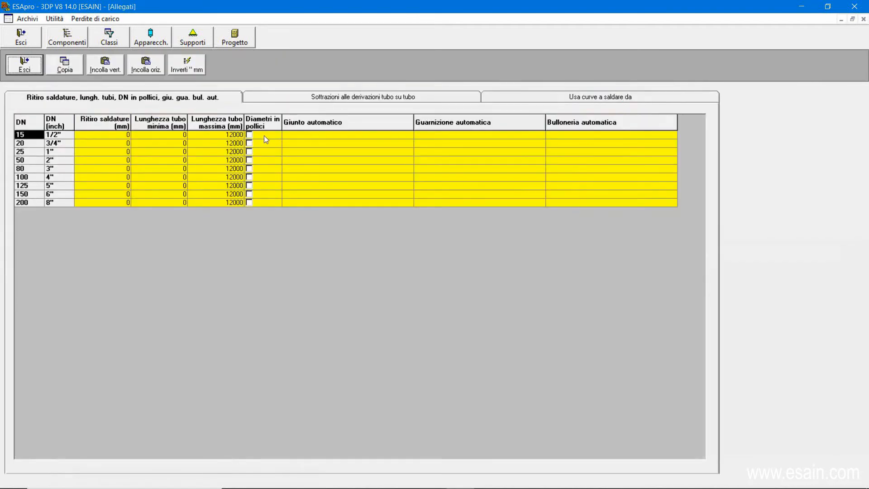
pyautogui.click(244, 143)
pyautogui.click(188, 68)
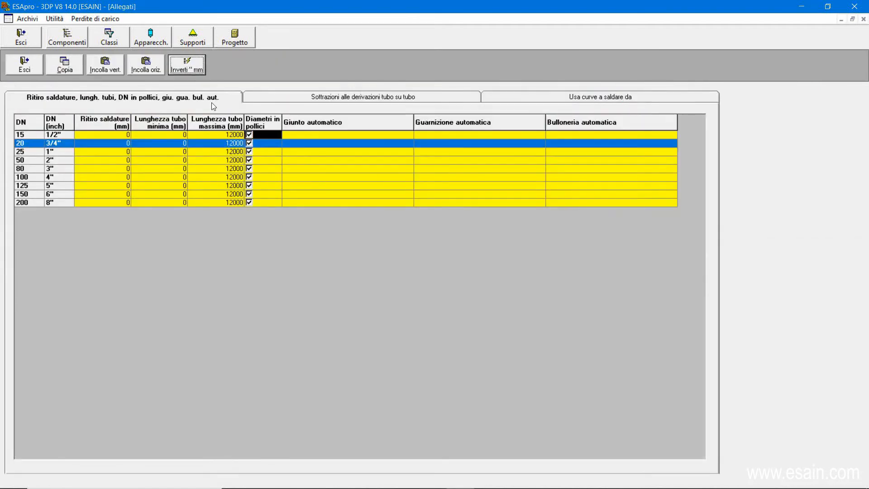
# - Check the joints available as Giunto automatico for DN 15 without assigning one
pyautogui.click(319, 148)
pyautogui.click(323, 136)
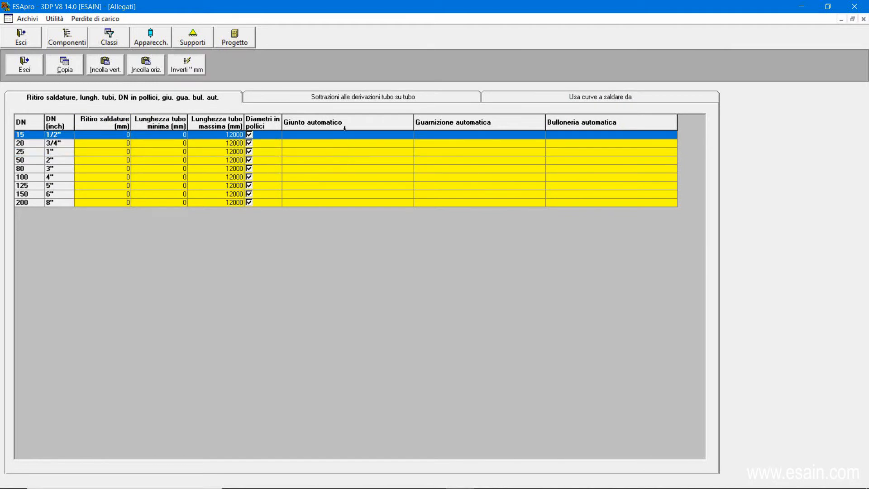
pyautogui.doubleClick(346, 139)
pyautogui.click(379, 136)
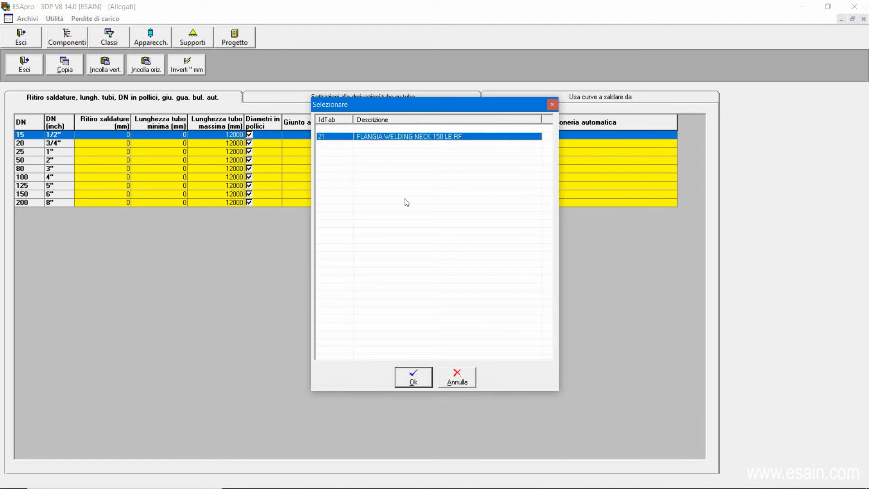
pyautogui.moveTo(384, 105); pyautogui.dragTo(401, 106)
pyautogui.click(469, 370)
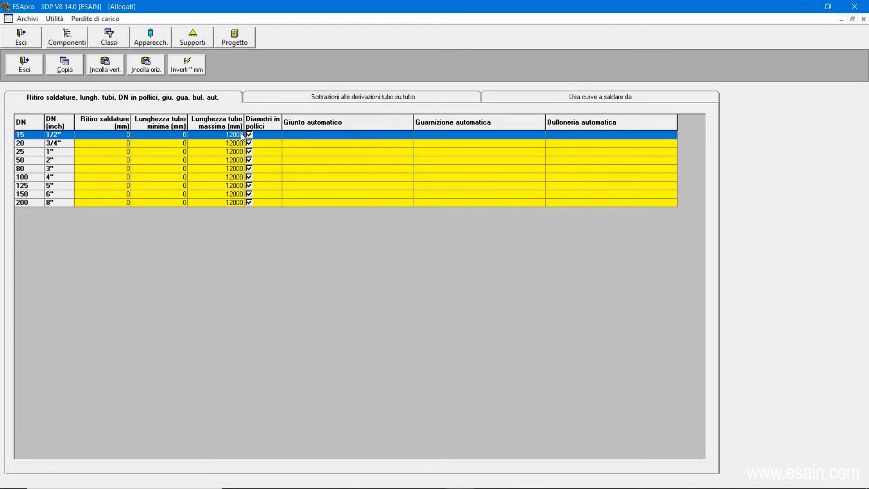
# - Set the minimum pipe length to 100 mm for diameters DN 15, 20, 25, 50 and 80
pyautogui.click(228, 135)
pyautogui.doubleClick(242, 134)
pyautogui.click(172, 134)
pyautogui.doubleClick(172, 134)
pyautogui.write('100')
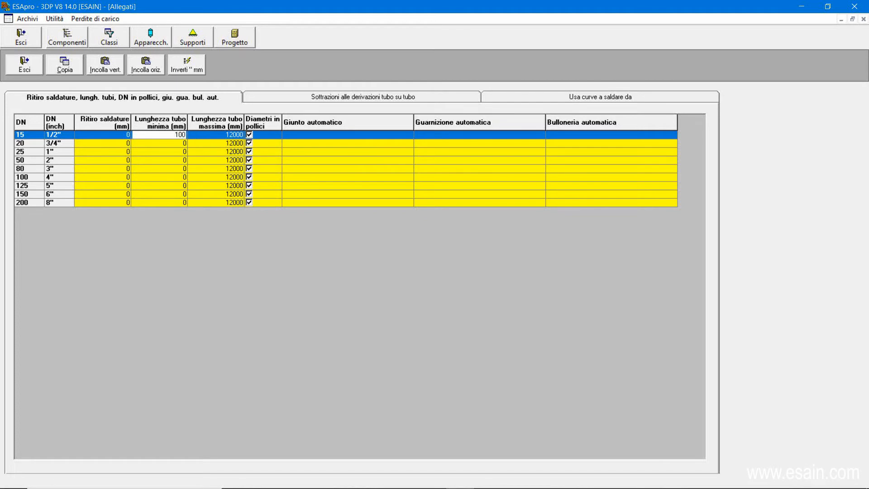
pyautogui.press('Down')
pyautogui.write('100')
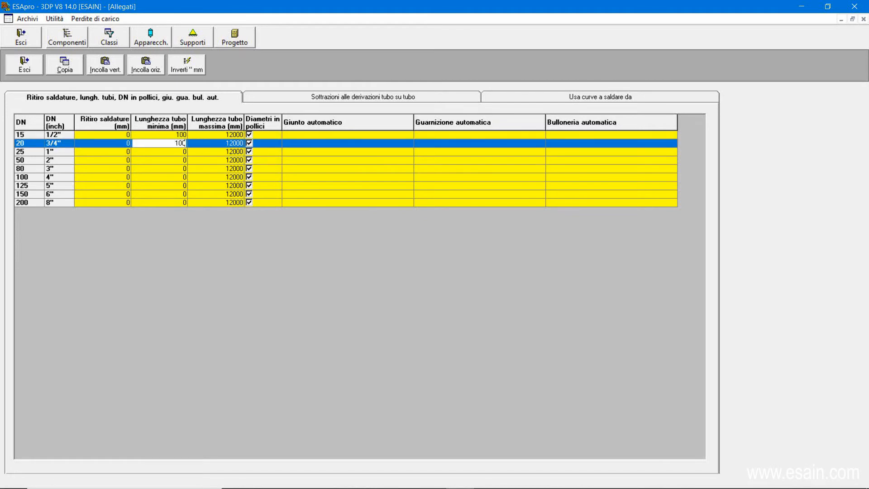
pyautogui.press('Down')
pyautogui.write('100')
pyautogui.press('Down')
pyautogui.write('100')
pyautogui.press('Down')
pyautogui.write('100')
pyautogui.press('Down')
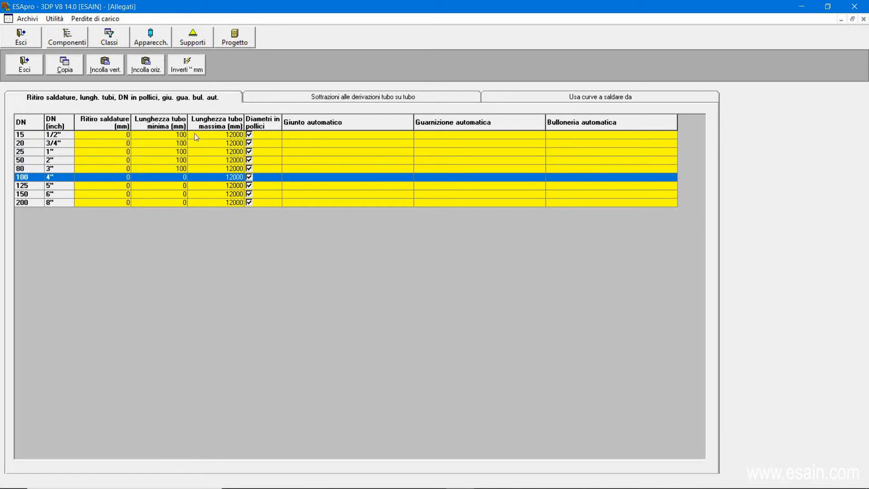
# - Set the weld shrinkage (Ritiro saldature) to 3 mm for all class diameters, DN 15 to 200
pyautogui.click(113, 135)
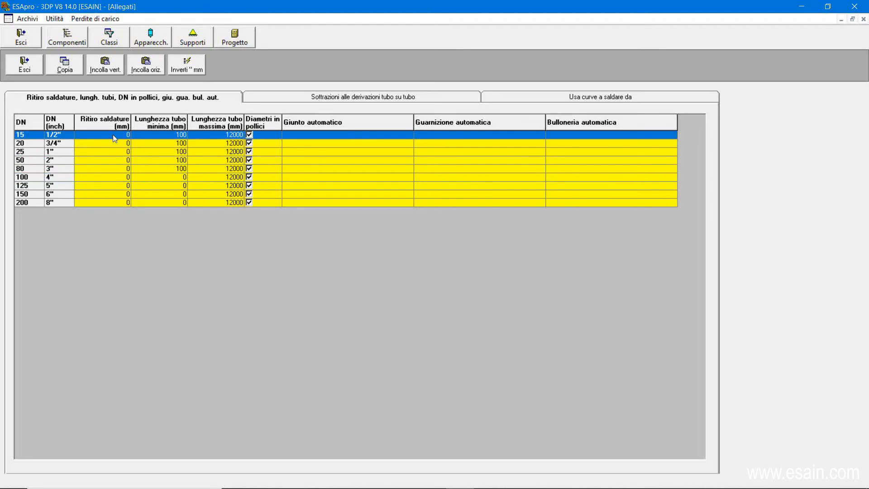
pyautogui.write('3')
pyautogui.press('Down')
pyautogui.press('3')
pyautogui.press('Down')
pyautogui.press('3')
pyautogui.press('Down')
pyautogui.press('3')
pyautogui.press('Down')
pyautogui.press('3')
pyautogui.press('Down')
pyautogui.press('3')
pyautogui.press('Down')
pyautogui.write('3')
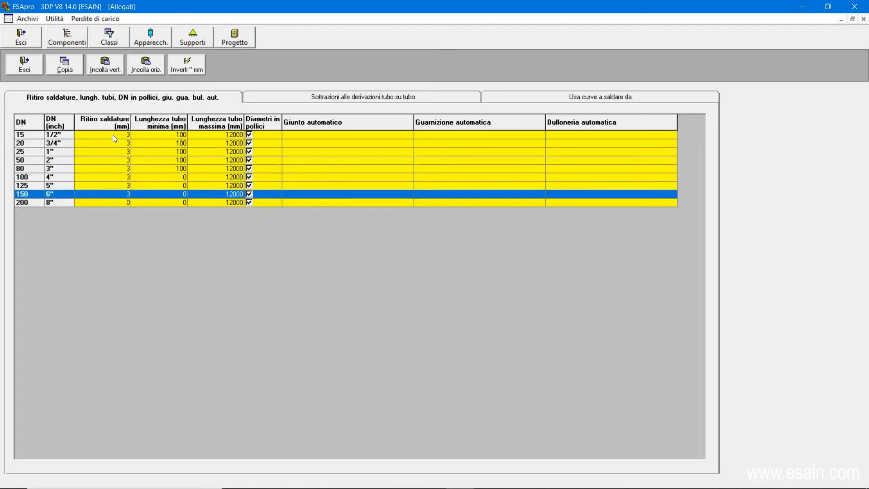
pyautogui.press('Down')
pyautogui.write('3')
pyautogui.press('Up')
pyautogui.press('Up')
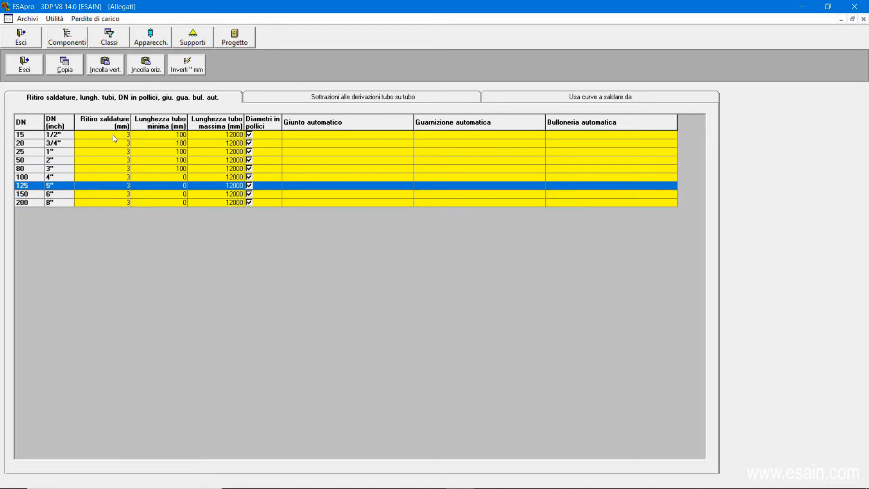
# - Close the attachments, open the branch table of W400 and remove the 90° derivation from the equal-diameter 2", 1" and 3/4" cells
pyautogui.click(26, 67)
pyautogui.click(552, 66)
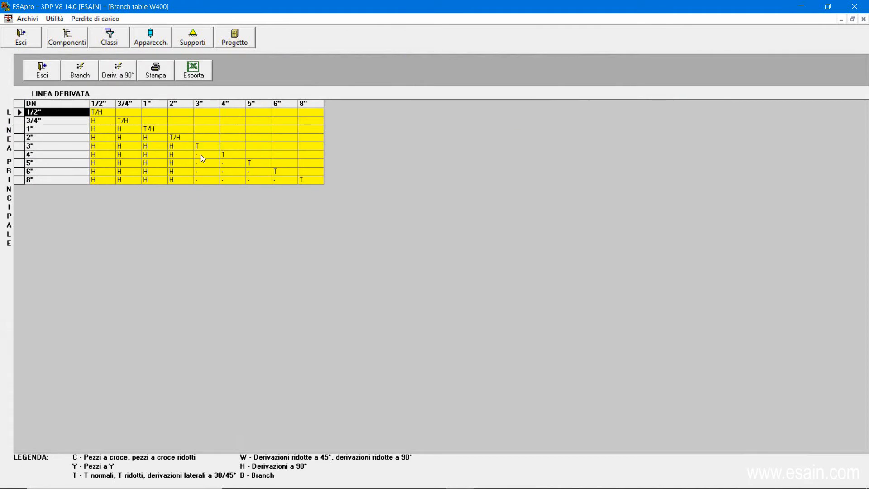
pyautogui.click(202, 154)
pyautogui.click(230, 156)
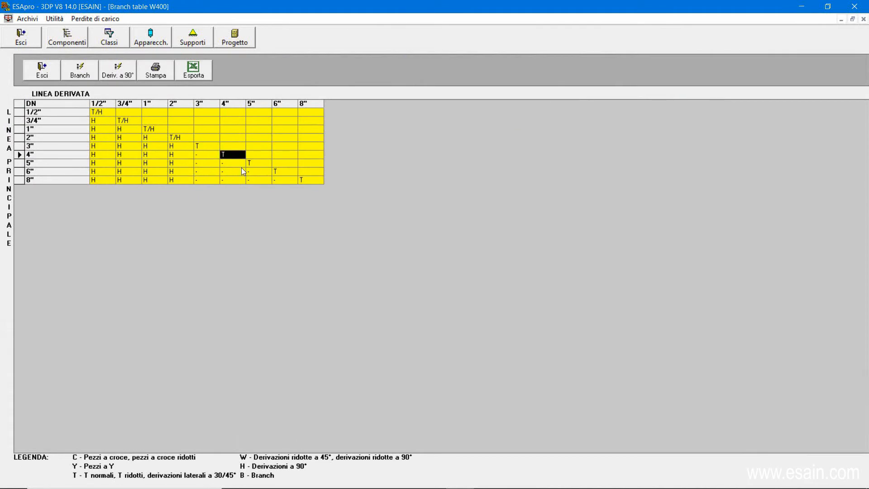
pyautogui.click(175, 136)
pyautogui.click(117, 71)
pyautogui.click(158, 131)
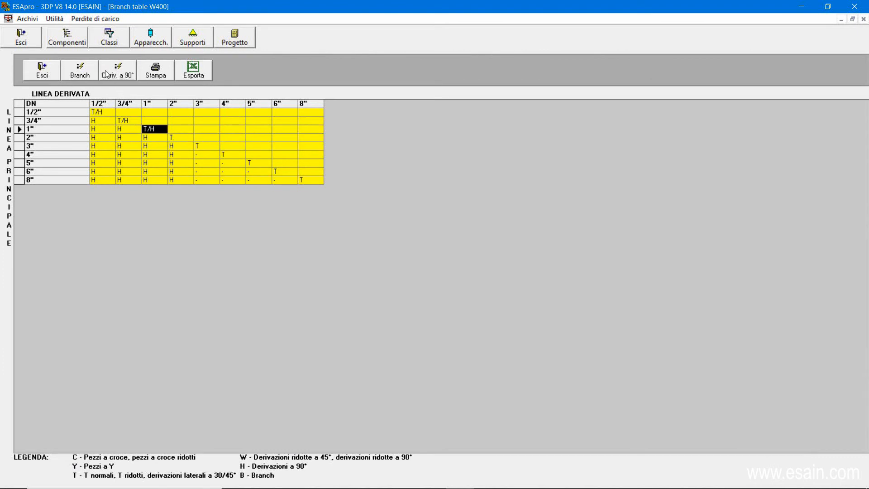
pyautogui.click(126, 120)
pyautogui.click(111, 73)
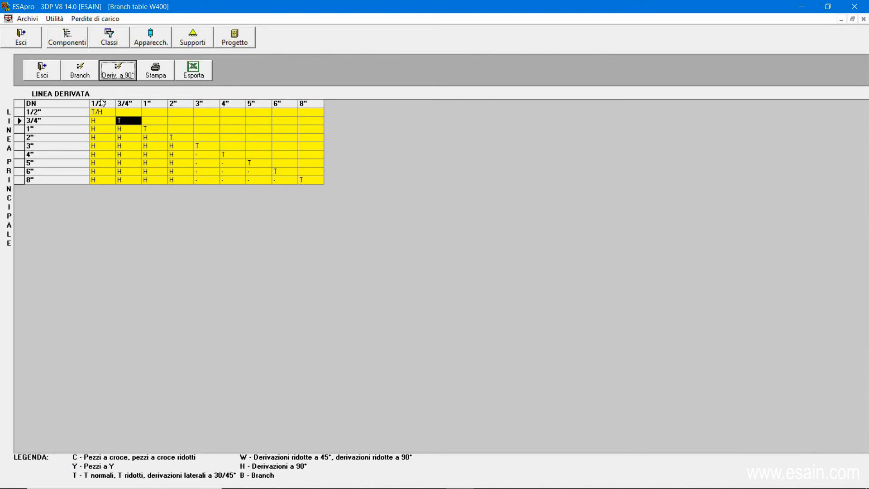
# - Change the 1/2" equal-diameter cell to T/B and allow Branch for a 3" derived line on the 4" and 5" main lines
pyautogui.click(99, 113)
pyautogui.click(80, 71)
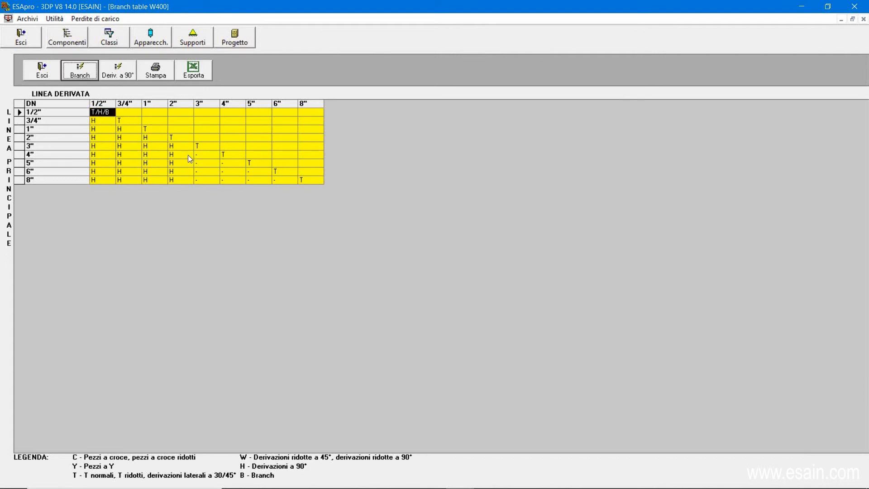
pyautogui.click(196, 156)
pyautogui.click(83, 73)
pyautogui.click(204, 166)
pyautogui.click(86, 73)
pyautogui.click(112, 114)
pyautogui.click(110, 74)
pyautogui.click(204, 172)
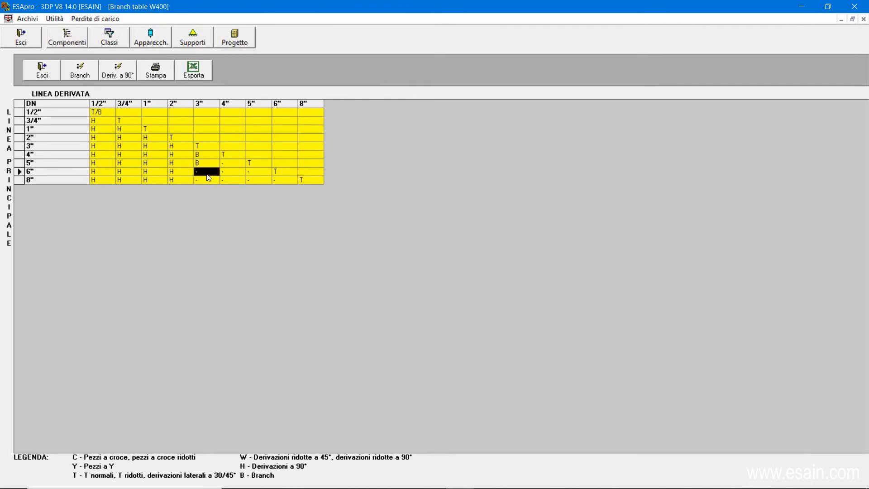
# - Leave the branch table and the class archive, exit ESApro and switch to the Demo3D-V8 drawing in AutoCAD
pyautogui.click(36, 66)
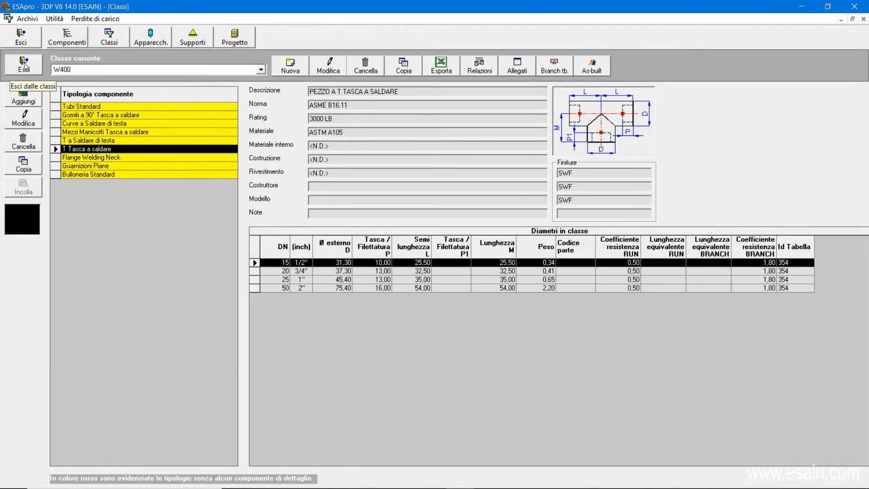
pyautogui.click(24, 63)
pyautogui.click(28, 33)
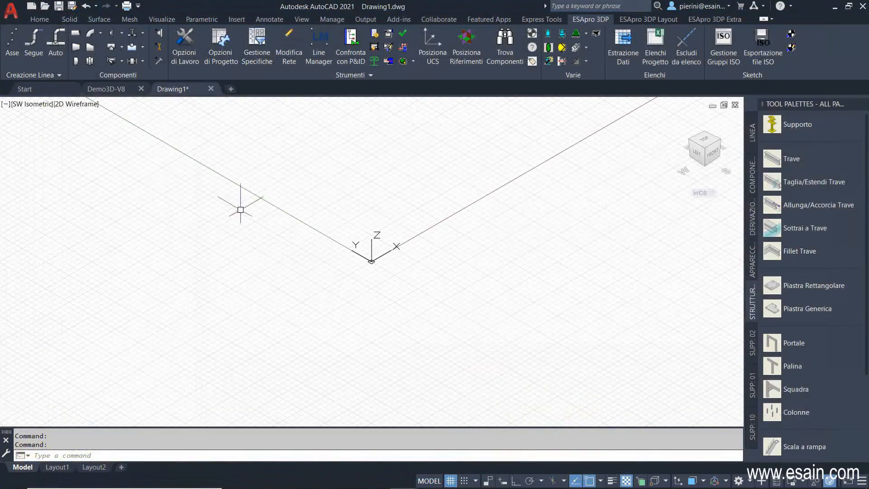
pyautogui.click(115, 90)
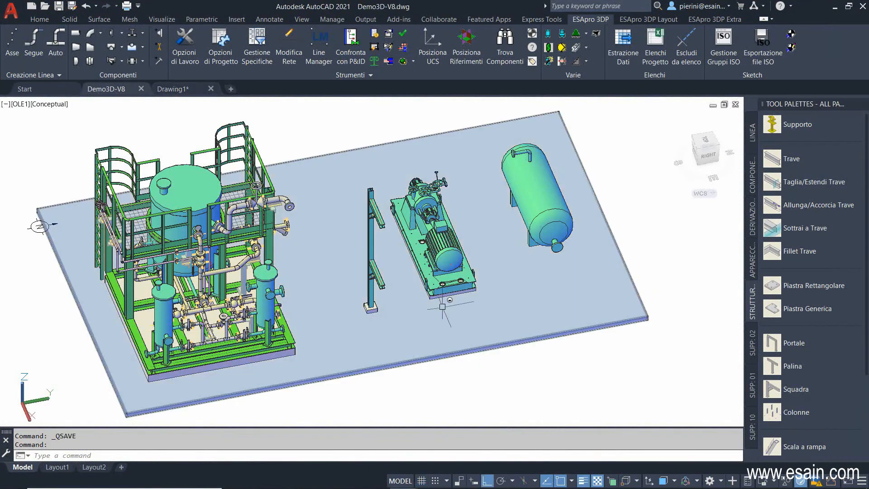
pyautogui.scroll(2, 401, 283)
pyautogui.keyDown('shift'); pyautogui.moveTo(401, 283); pyautogui.dragTo(400, 271, button='middle'); pyautogui.keyUp('shift')
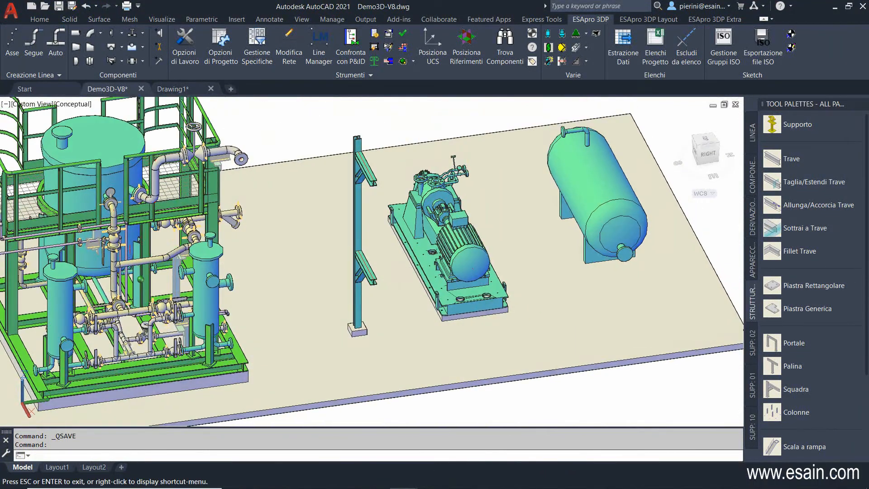
# - Start a new pipeline axis with Unità/Sistema 671 and line number 9700, checking its pressure and temperature data before accepting
pyautogui.click(752, 134)
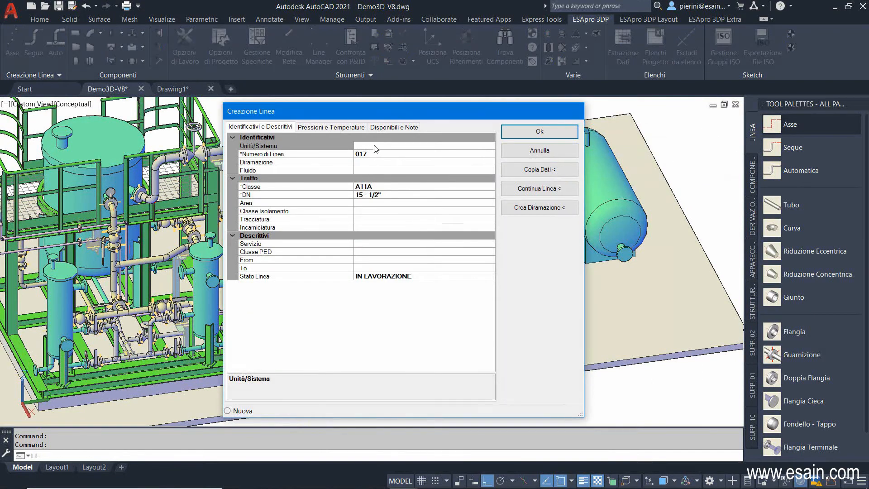
pyautogui.click(471, 145)
pyautogui.click(490, 146)
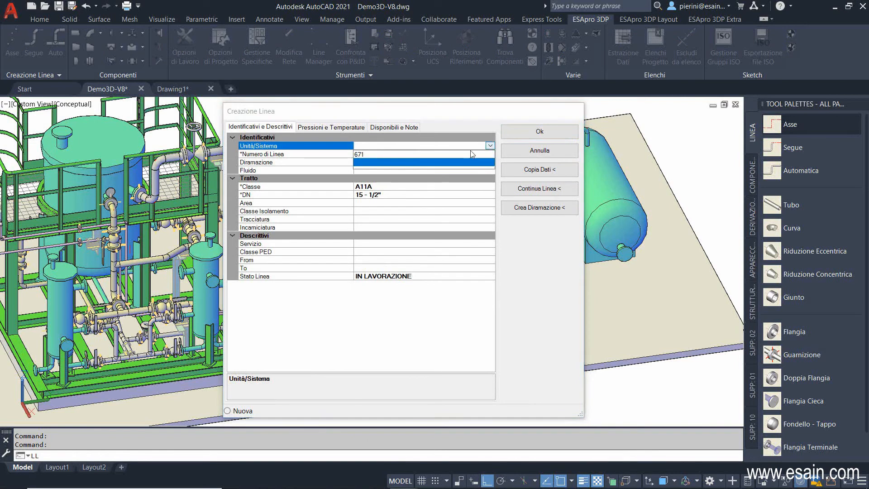
pyautogui.click(383, 155)
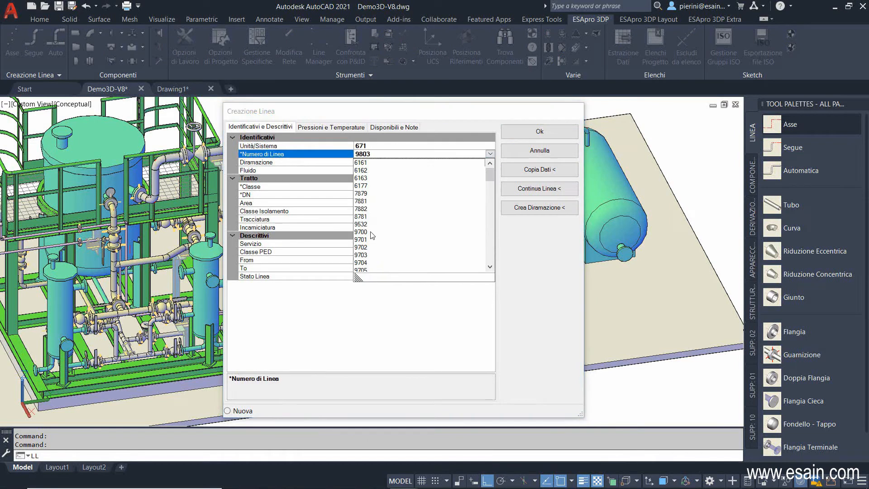
pyautogui.press('Escape')
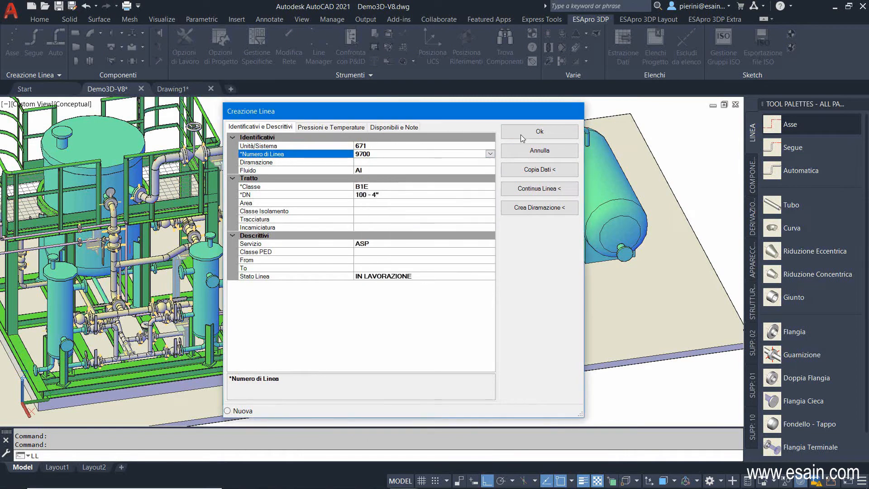
pyautogui.click(347, 129)
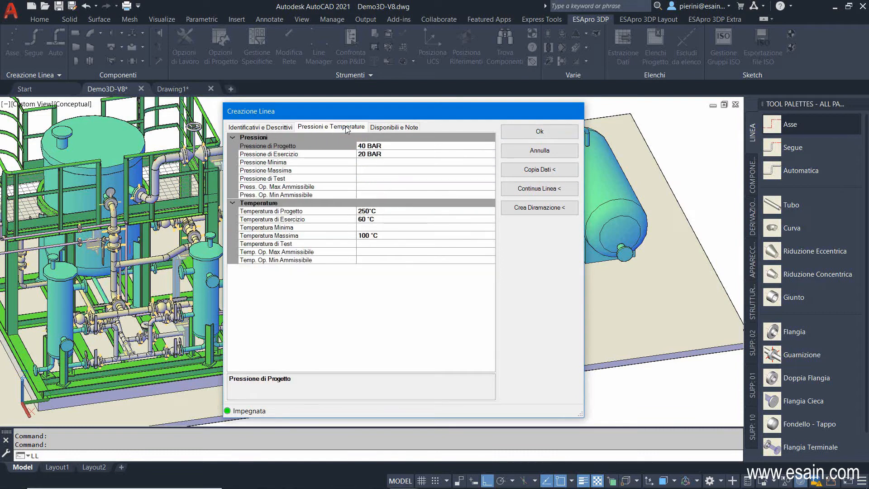
pyautogui.click(391, 154)
pyautogui.click(525, 132)
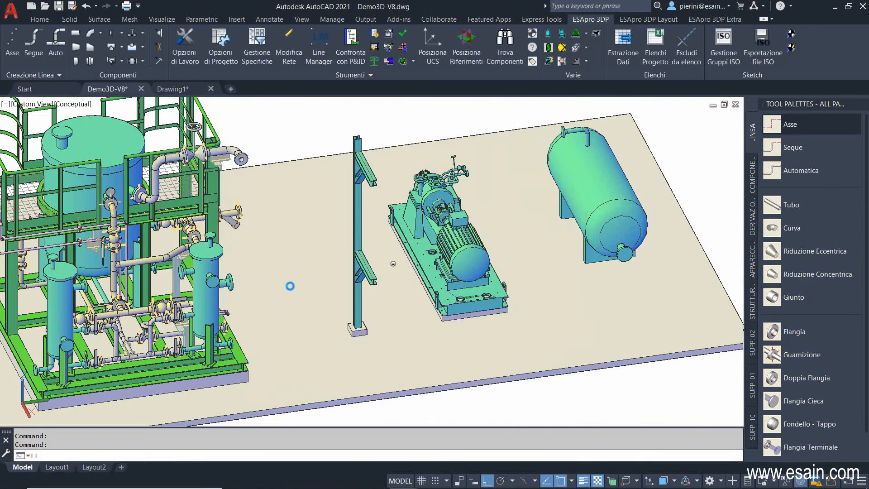
# - Route the axis from the skid's front vertical vessel side nozzle to the pump's upper nozzle using Collega, accepting the alternative path along the motor
pyautogui.scroll(3, 263, 295)
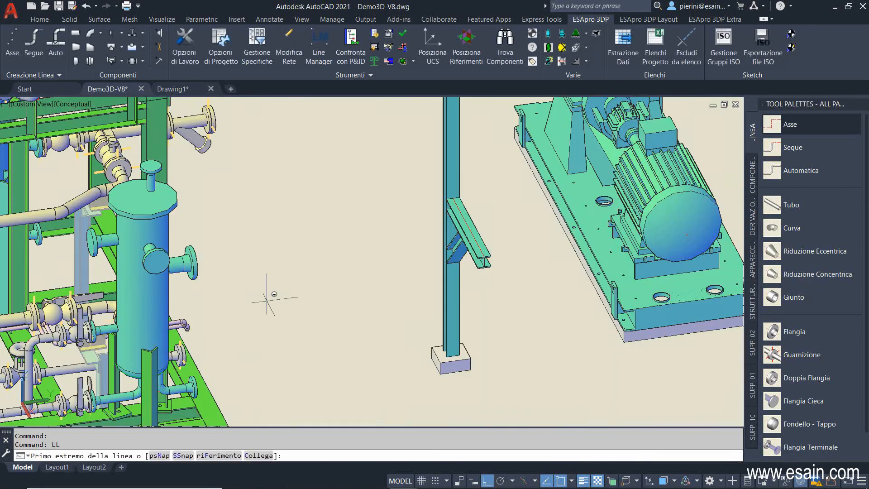
pyautogui.click(153, 456)
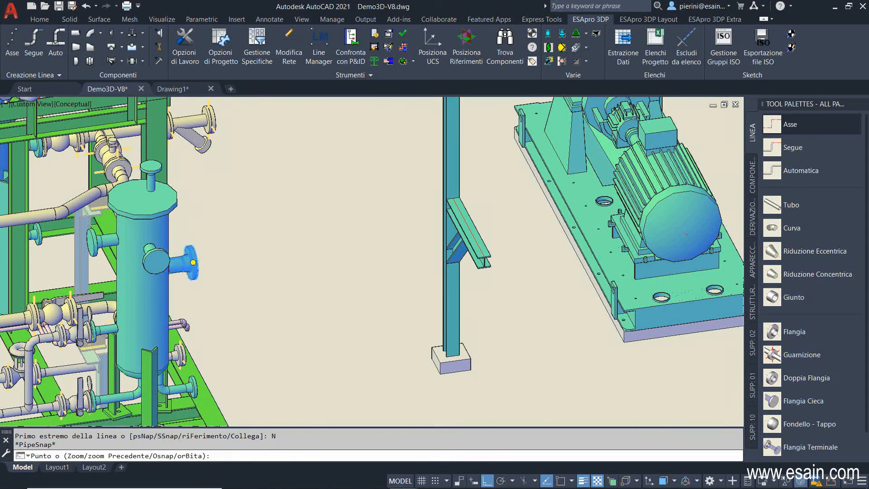
pyautogui.click(193, 262)
pyautogui.scroll(-5, 326, 213)
pyautogui.scroll(4, 475, 222)
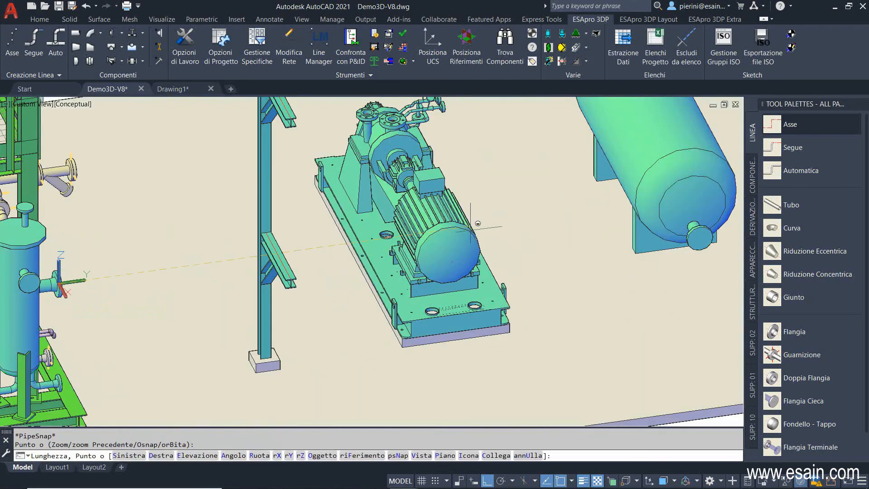
pyautogui.scroll(-3, 478, 223)
pyautogui.moveTo(479, 222); pyautogui.dragTo(482, 253, button='middle')
pyautogui.rightClick(484, 252)
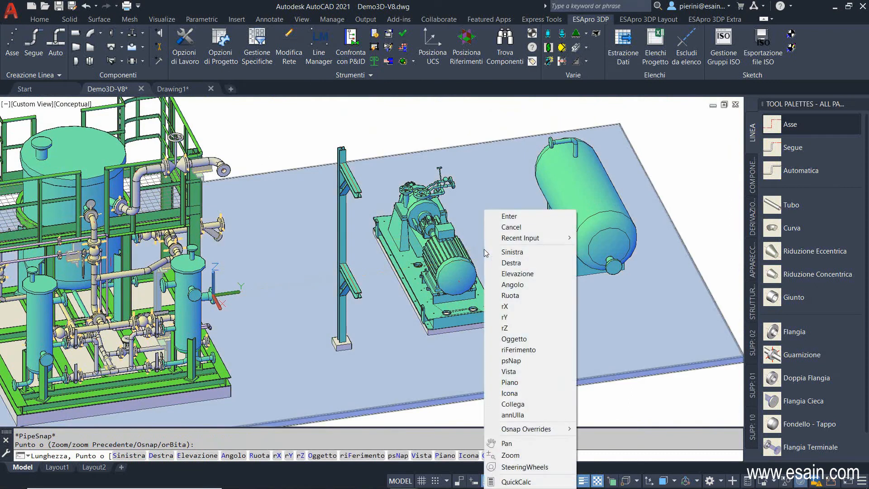
pyautogui.click(512, 404)
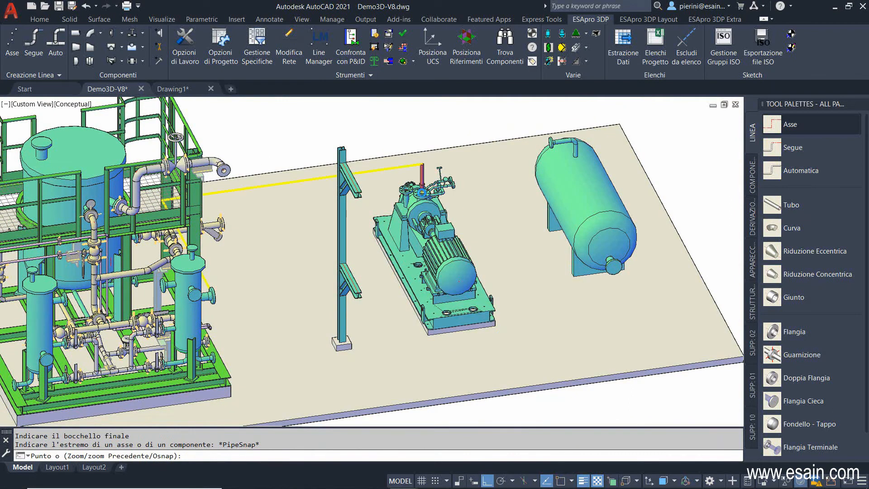
pyautogui.click(421, 192)
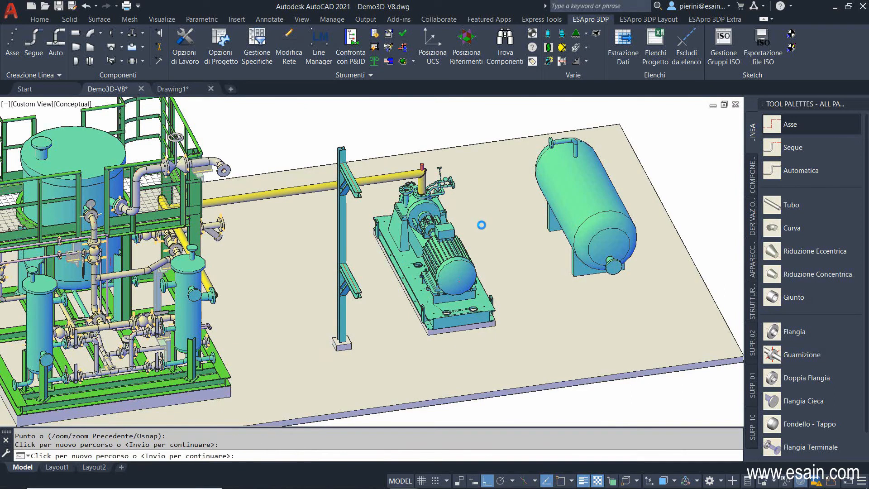
pyautogui.click(481, 225)
pyautogui.press('Return')
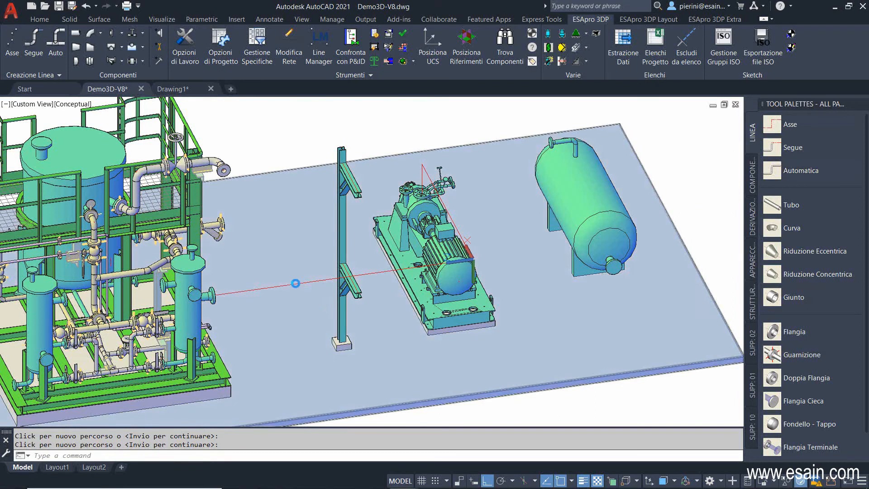
# - Automatically cover the new vessel-to-pump axis with piping components and save the drawing
pyautogui.press('Return')
pyautogui.click(294, 282)
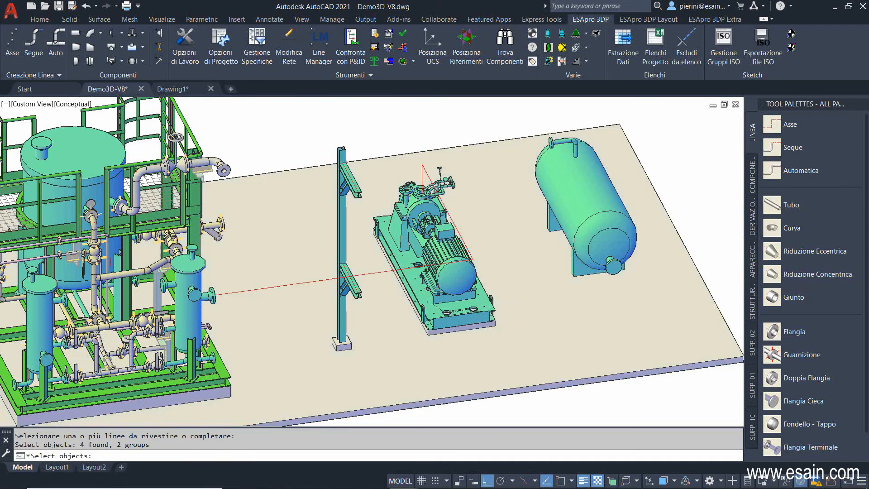
pyautogui.press('Return')
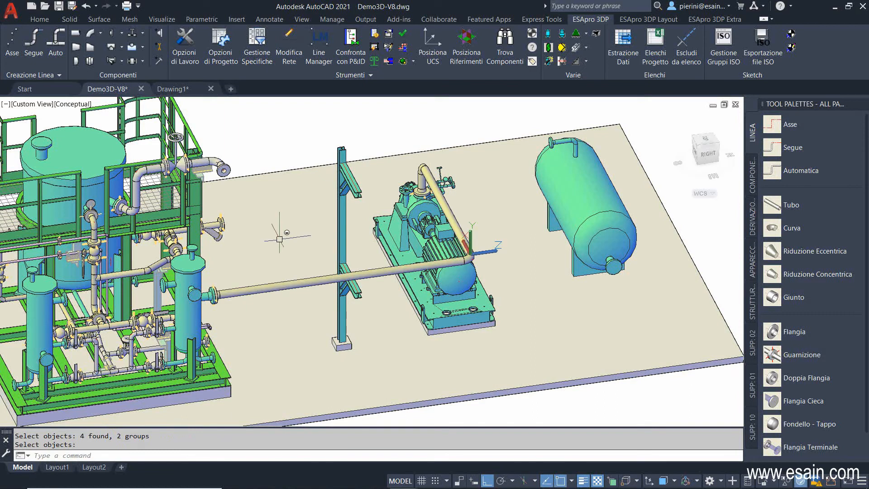
pyautogui.click(59, 7)
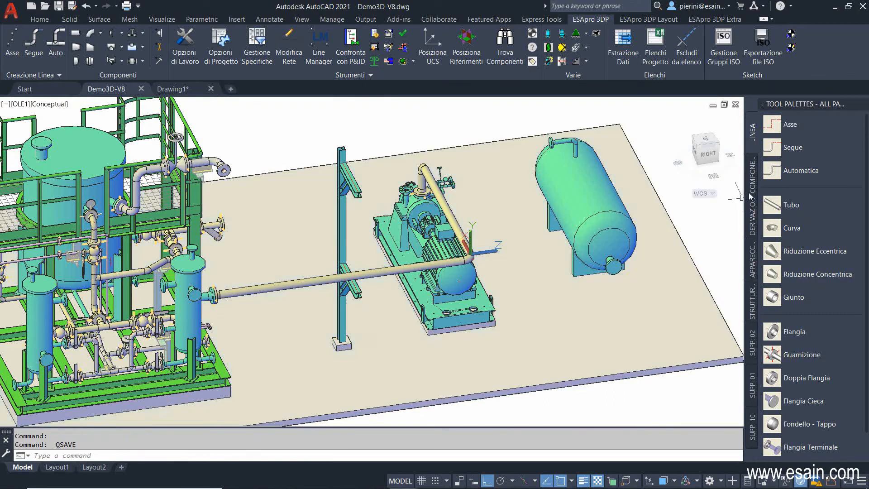
# - Start inserting a straight valve (Valvola Diritta) on the long horizontal pipe between the skid vessel and the pump
pyautogui.click(752, 174)
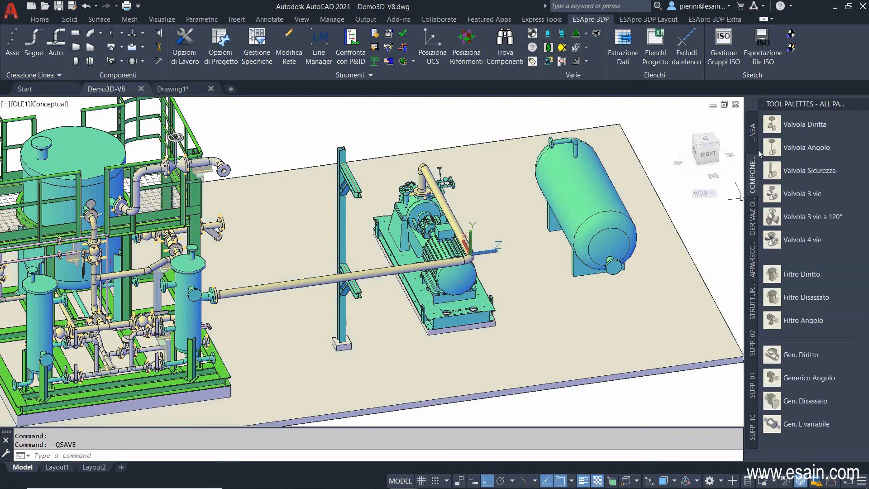
pyautogui.click(771, 126)
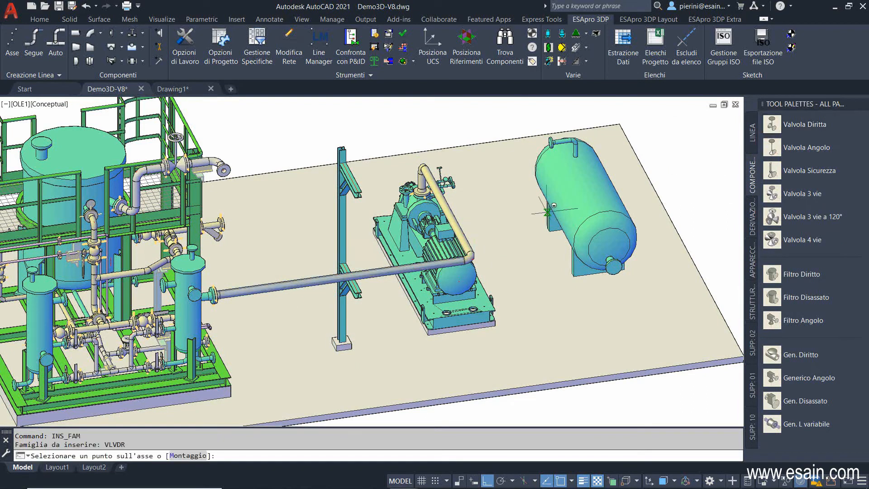
pyautogui.click(273, 286)
pyautogui.click(346, 150)
pyautogui.click(346, 141)
pyautogui.click(397, 362)
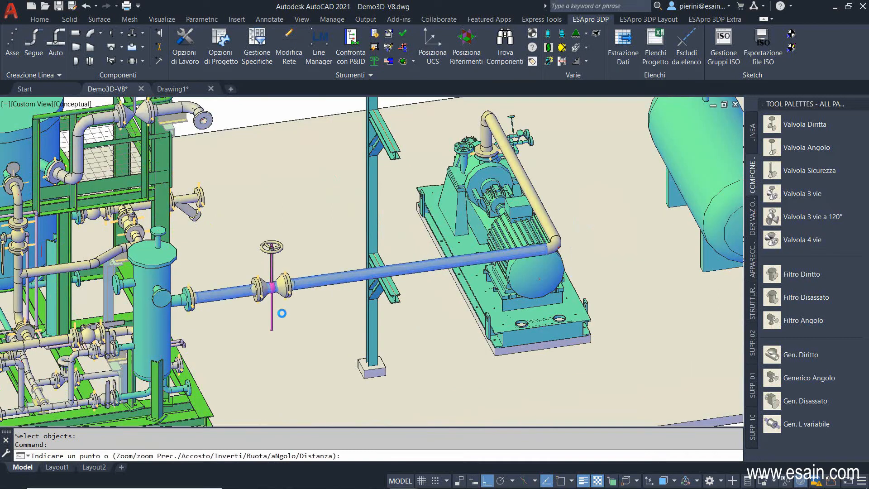
# - Turn the straight valve with Ruota until its handwheel points upward and position it along the horizontal pipe
pyautogui.write('R')
pyautogui.press('Return')
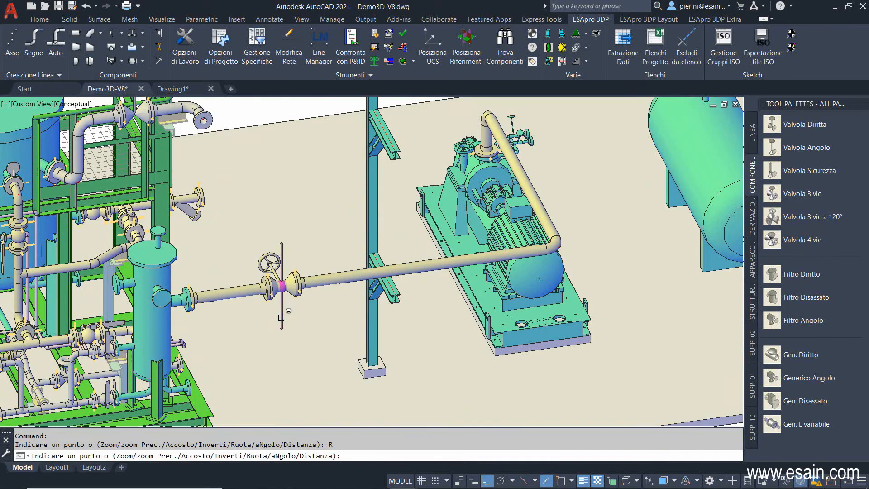
pyautogui.write('R')
pyautogui.press('Return')
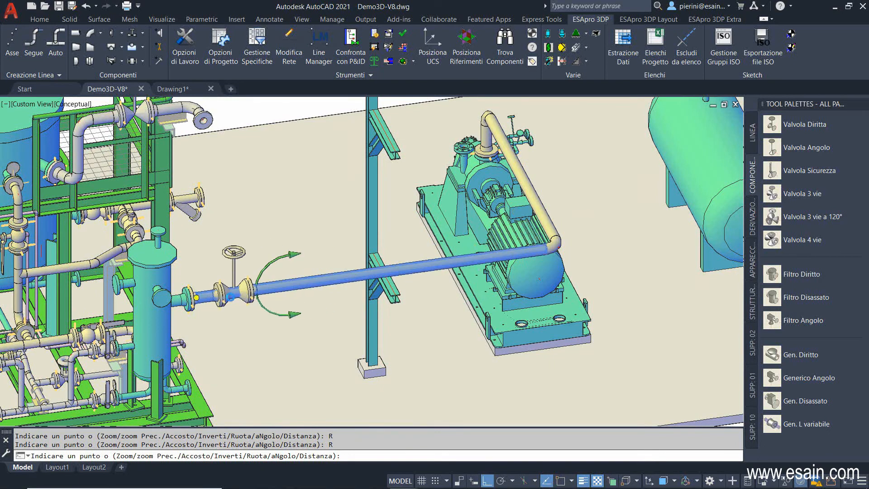
pyautogui.click(247, 308)
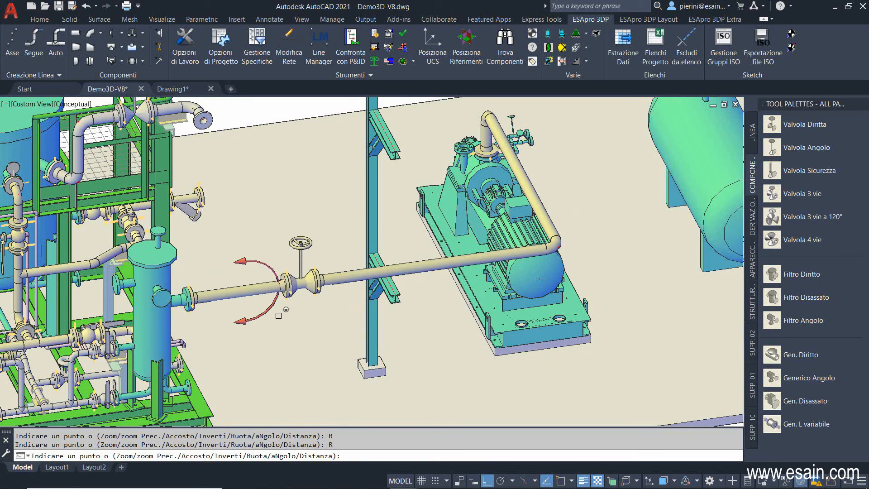
# - Place the valve on the pipe between vessel and pump by its centre point, with its distance referenced to the vessel's nozzle flange
pyautogui.write('A')
pyautogui.press('Return')
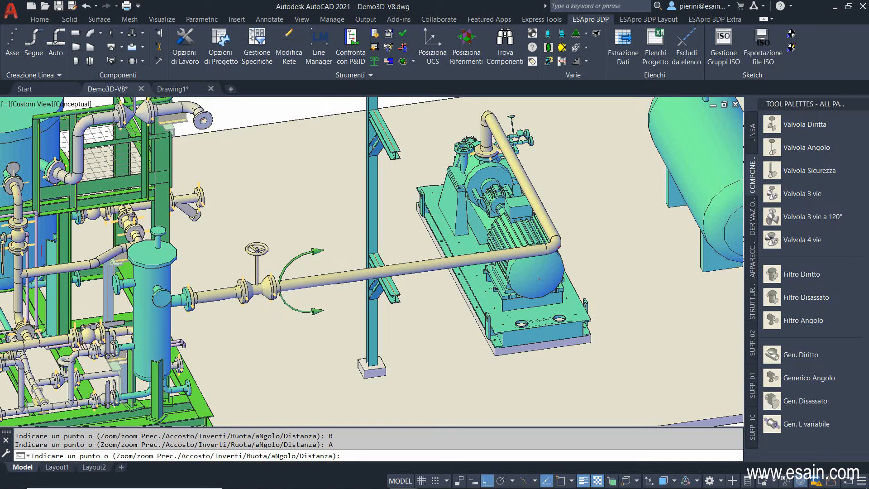
pyautogui.write('A')
pyautogui.press('Return')
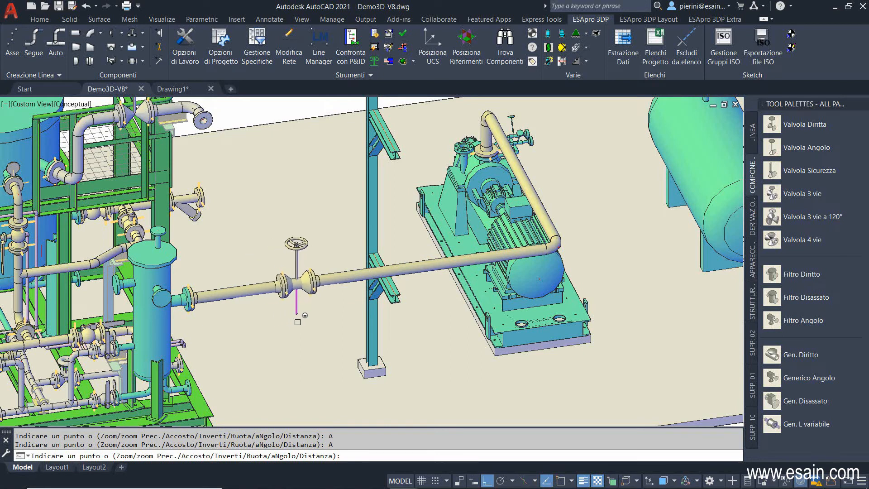
pyautogui.write('D')
pyautogui.press('Return')
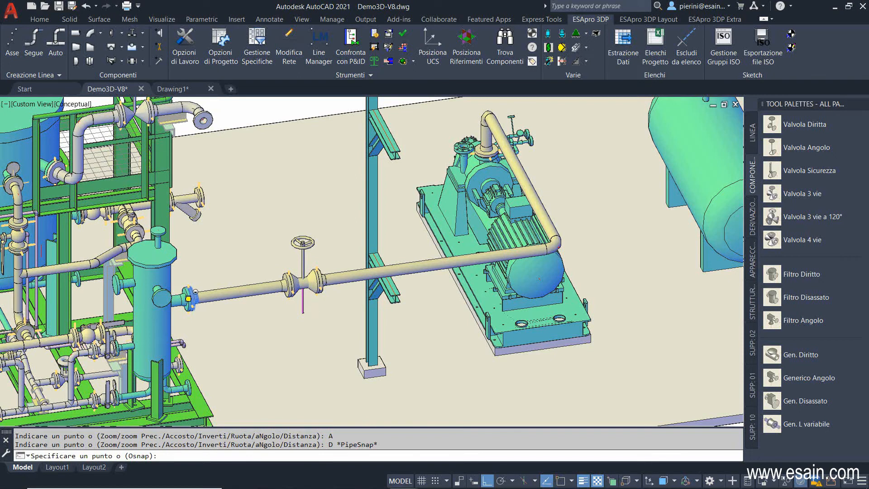
pyautogui.click(189, 299)
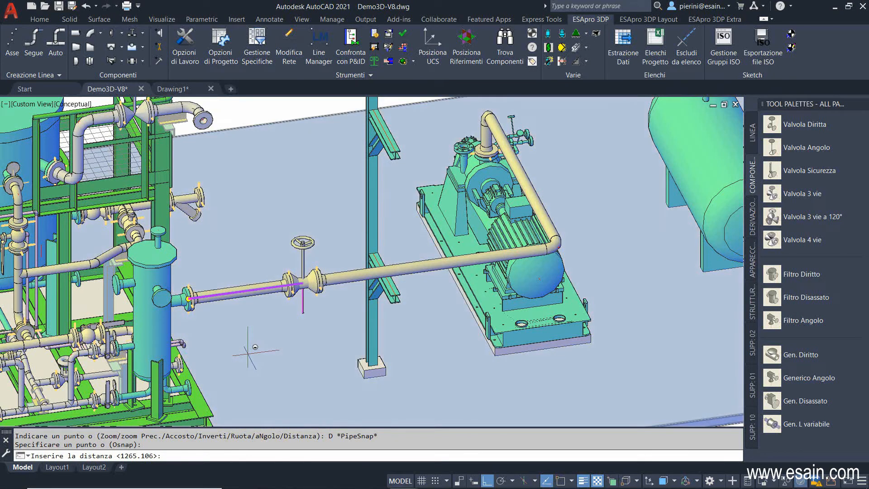
pyautogui.press('Return')
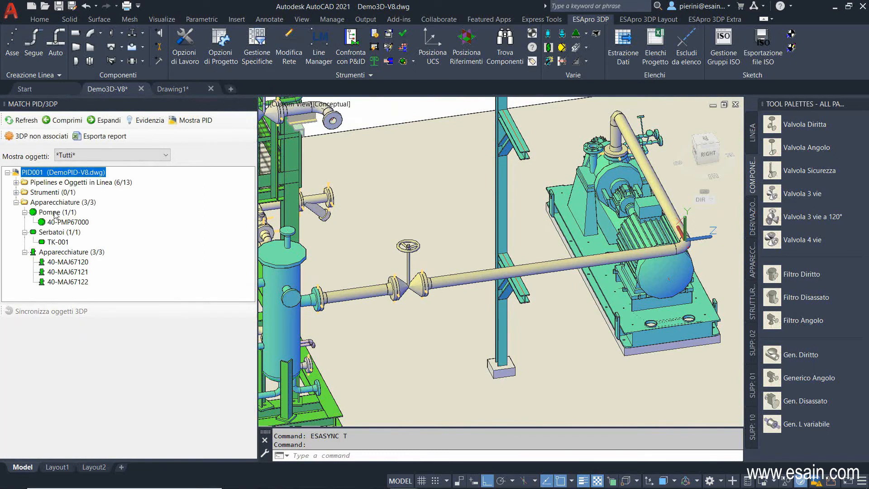
# - Associate P&ID item MV 67120-40 VALVOLA A SARACINESCA of pipeline 671-9700 with the new valve in the 3D model
pyautogui.click(16, 183)
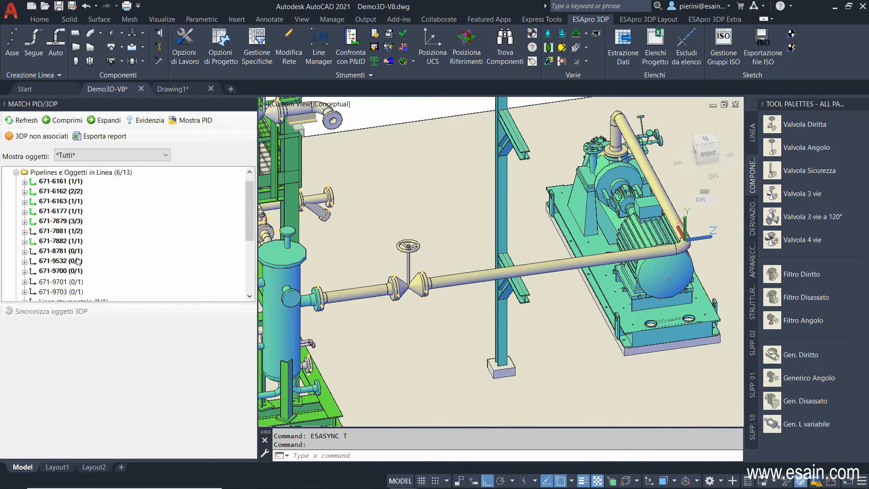
pyautogui.click(55, 271)
pyautogui.click(25, 271)
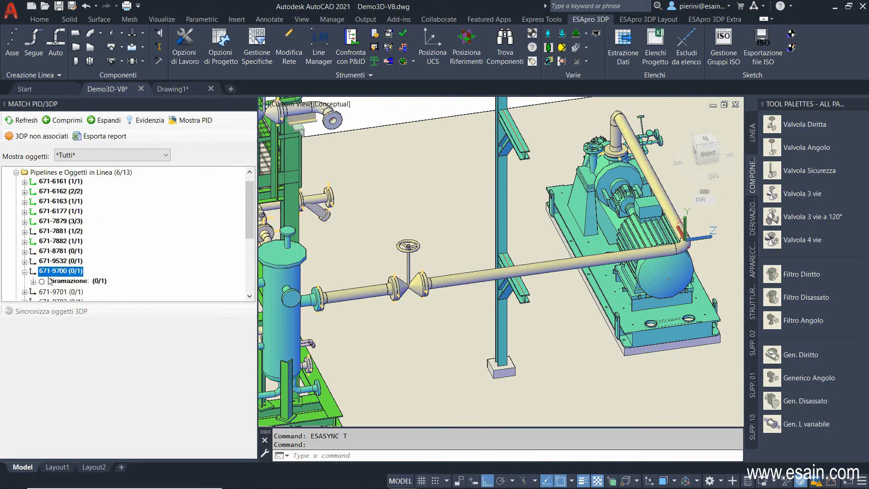
pyautogui.click(56, 281)
pyautogui.click(34, 282)
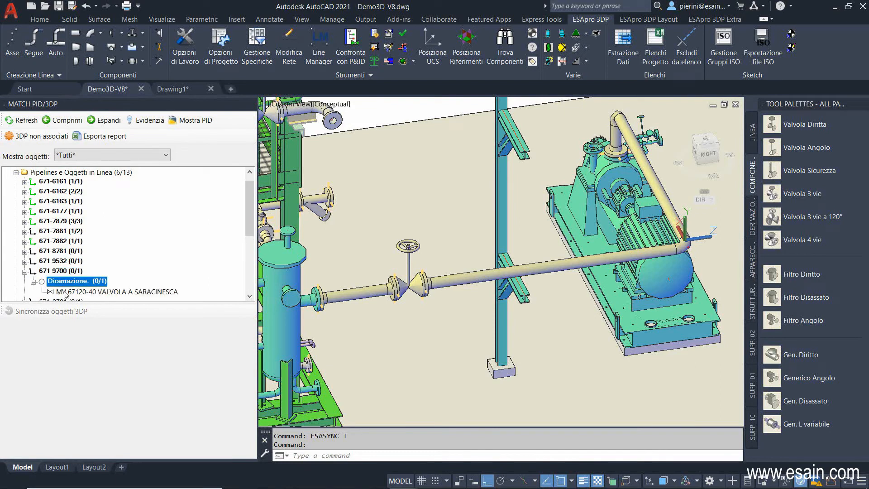
pyautogui.click(73, 292)
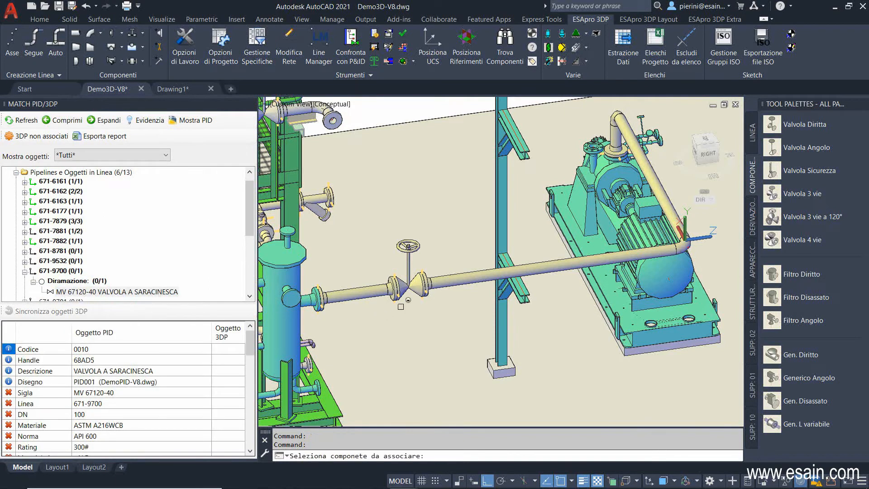
pyautogui.click(407, 283)
# - Show the P&ID drawing with its colours deactivated, examine valve MV 67120-40 beside the vessel, and close the viewer
pyautogui.click(173, 124)
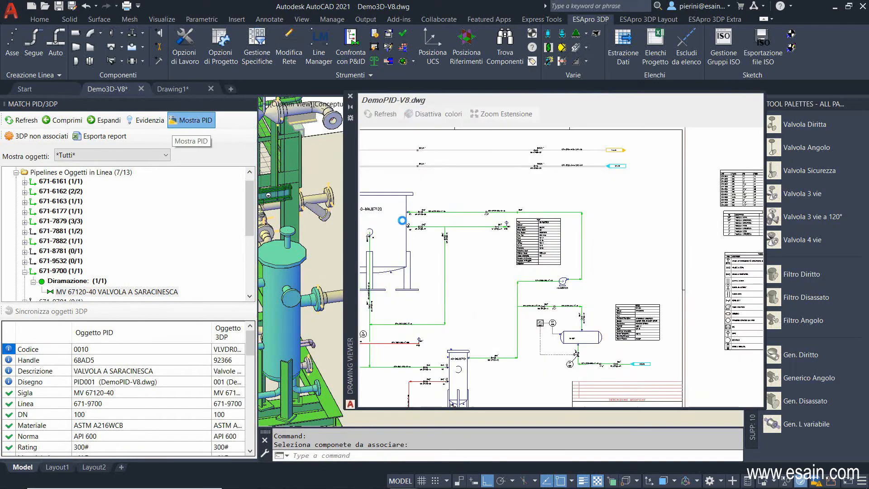
pyautogui.click(438, 114)
pyautogui.scroll(4, 531, 353)
pyautogui.scroll(1, 527, 289)
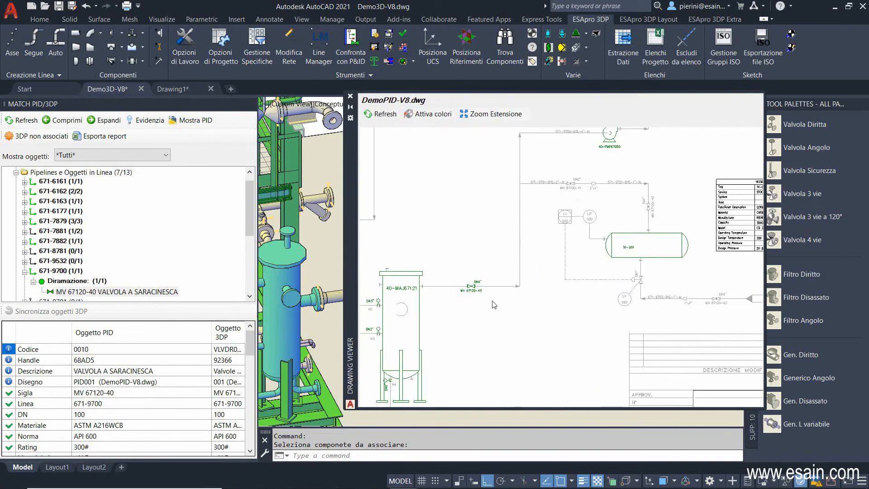
pyautogui.scroll(2, 495, 306)
pyautogui.click(350, 96)
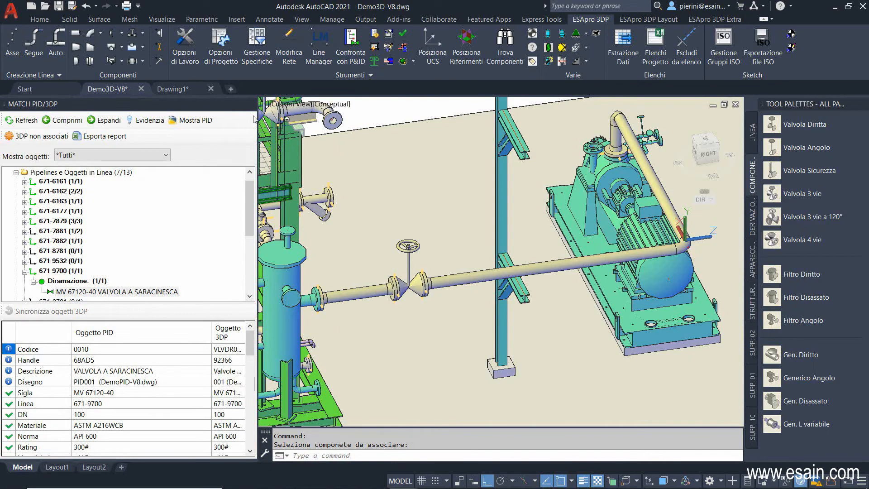
# - Place position reference planes at the centre of the pump's open vertical nozzle flange
pyautogui.scroll(-5, 420, 273)
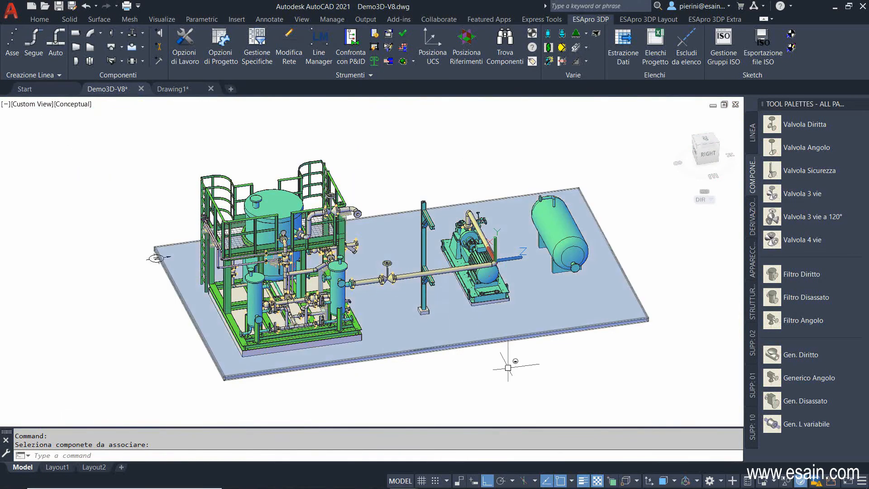
pyautogui.scroll(8, 398, 222)
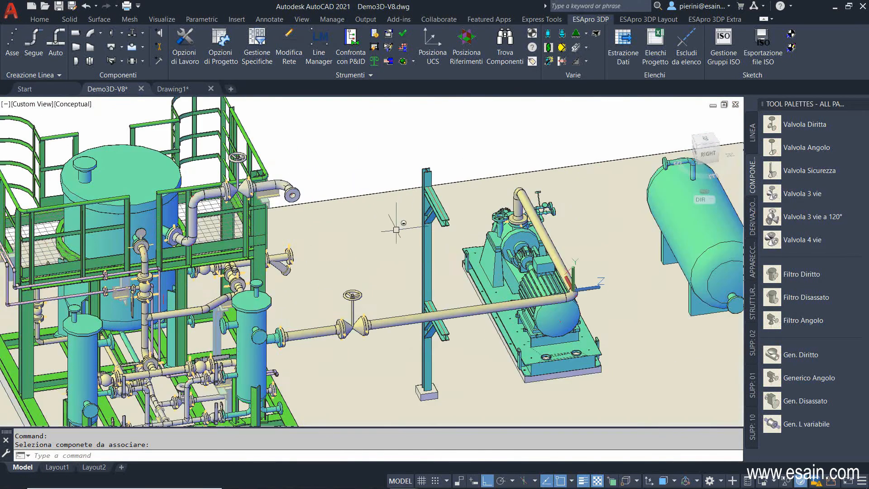
pyautogui.moveTo(397, 213); pyautogui.dragTo(431, 226, button='middle')
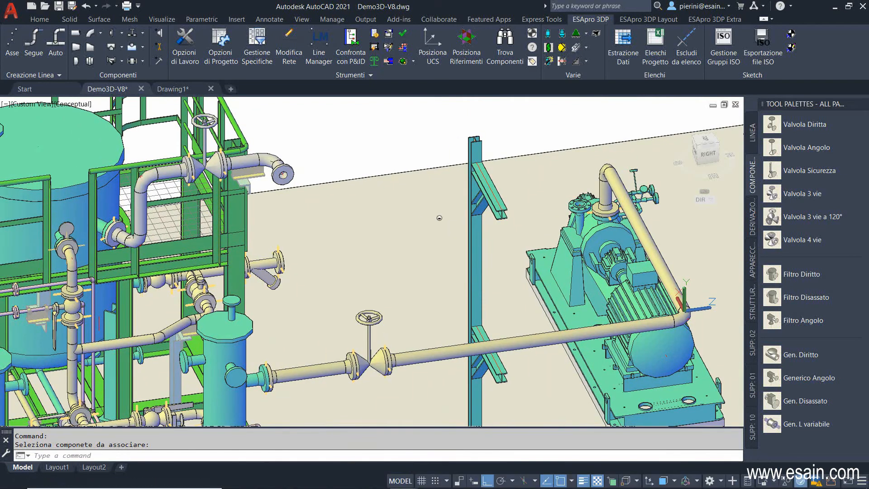
pyautogui.click(466, 40)
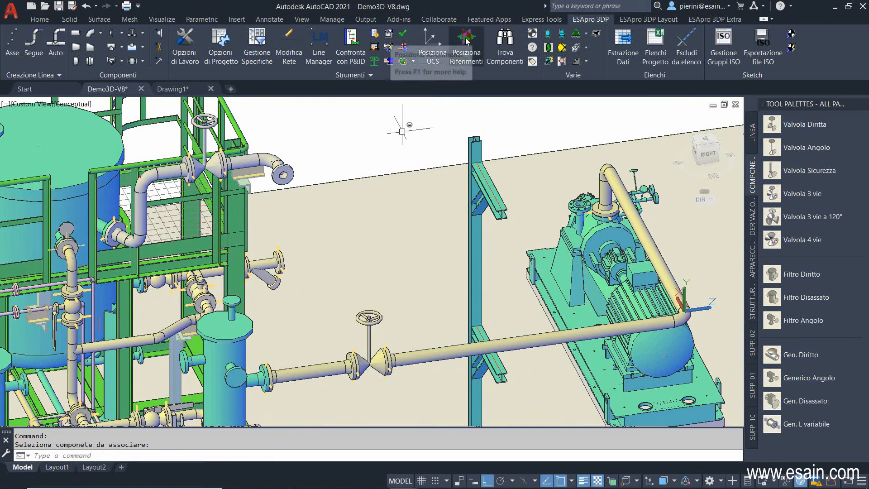
pyautogui.click(562, 199)
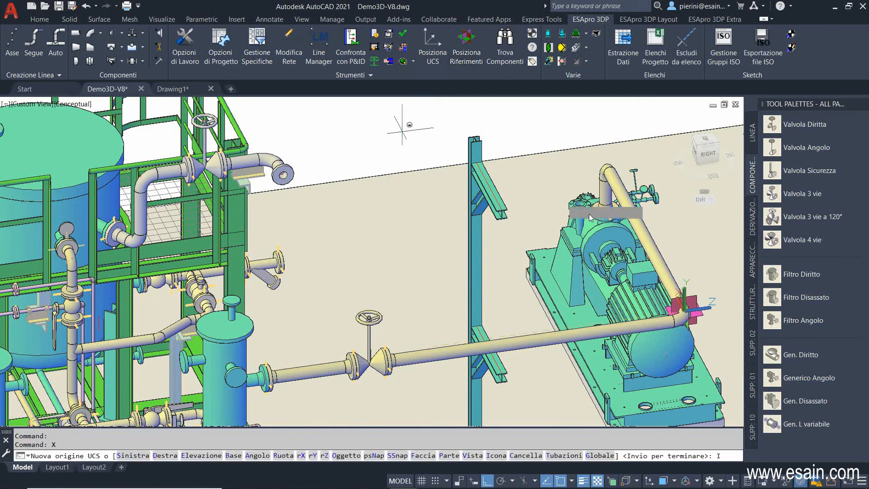
pyautogui.scroll(5, 582, 199)
pyautogui.scroll(3, 585, 196)
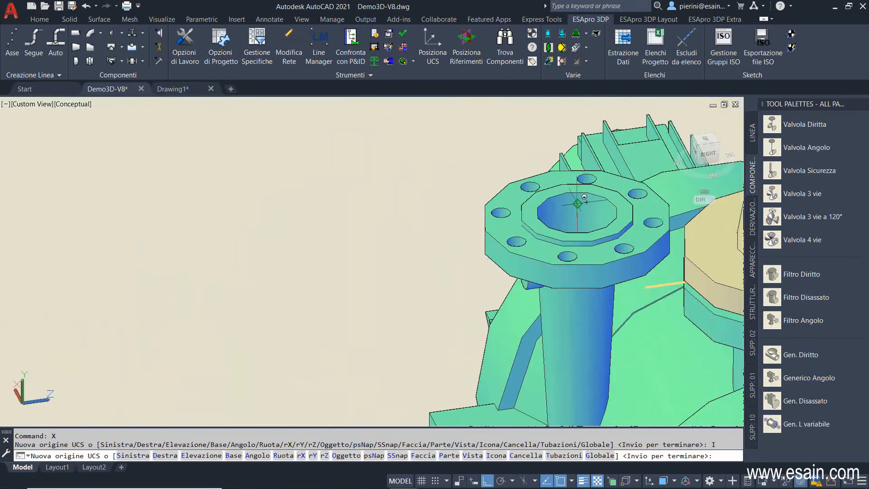
pyautogui.scroll(4, 583, 207)
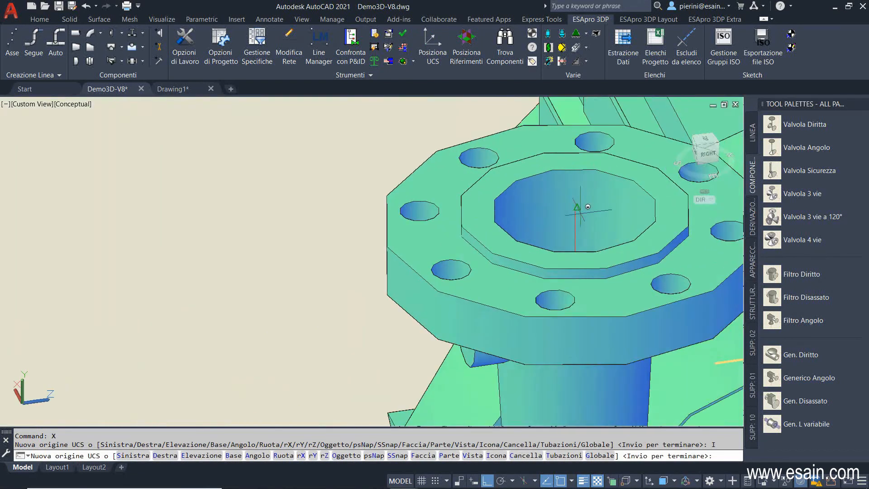
pyautogui.click(514, 206)
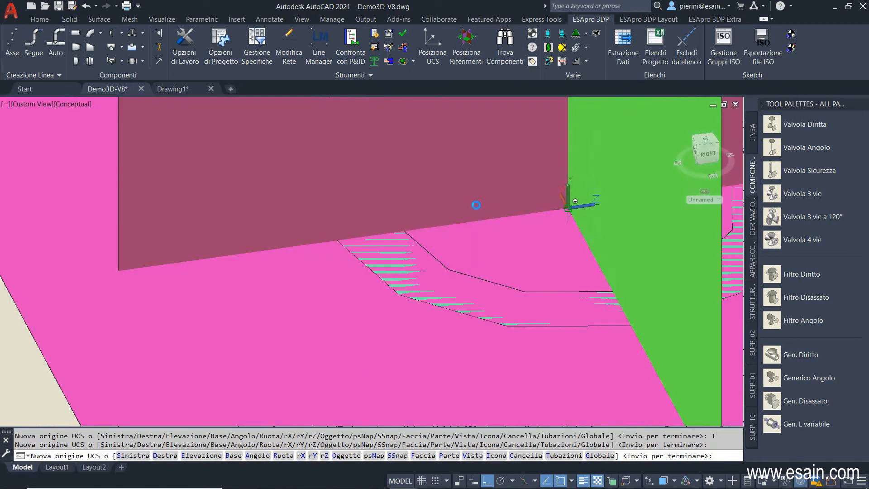
pyautogui.rightClick(477, 178)
pyautogui.click(502, 185)
pyautogui.scroll(-10, 501, 275)
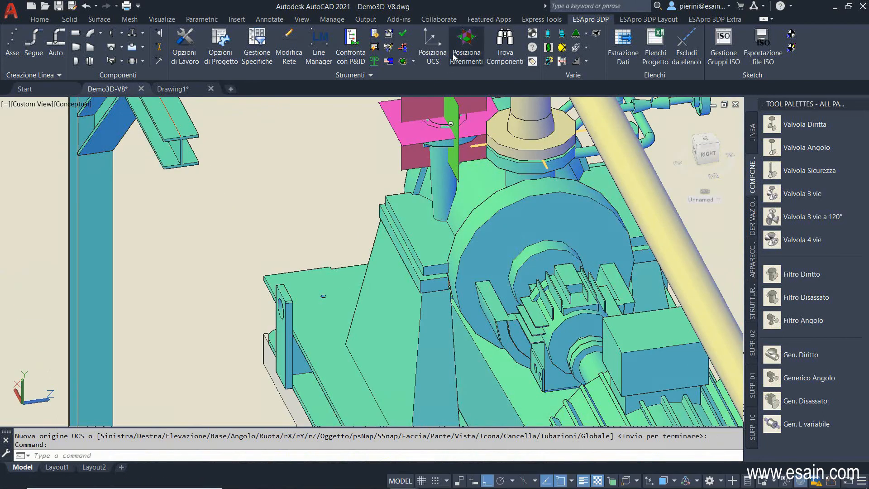
# - Place a second set of reference planes on the outer side of the pipe elbow near the pump motor and redraw the view
pyautogui.click(454, 57)
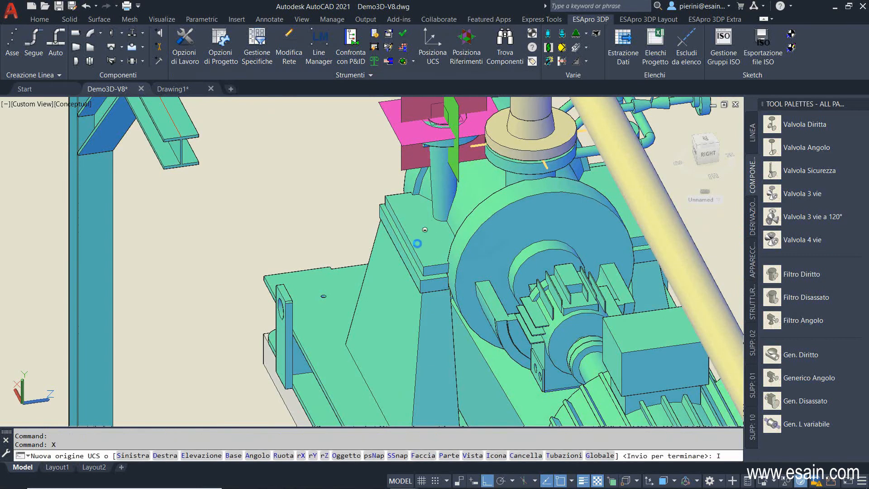
pyautogui.scroll(8, 528, 310)
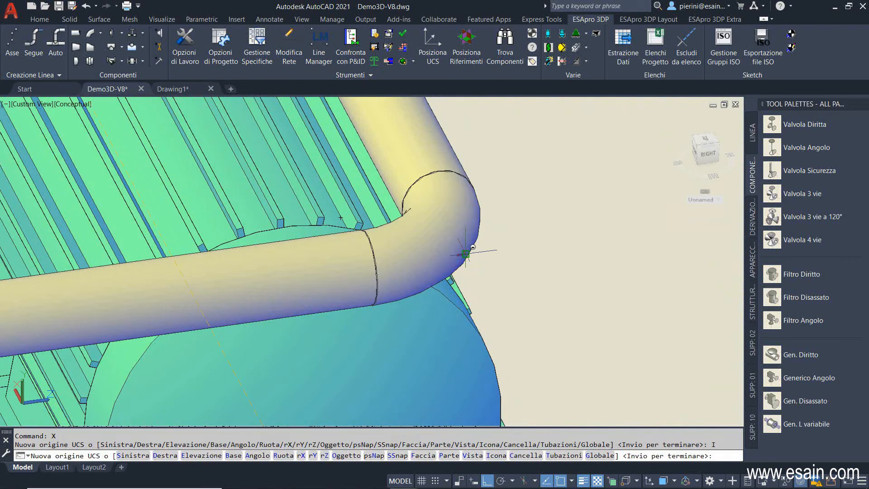
pyautogui.click(467, 252)
pyautogui.rightClick(561, 244)
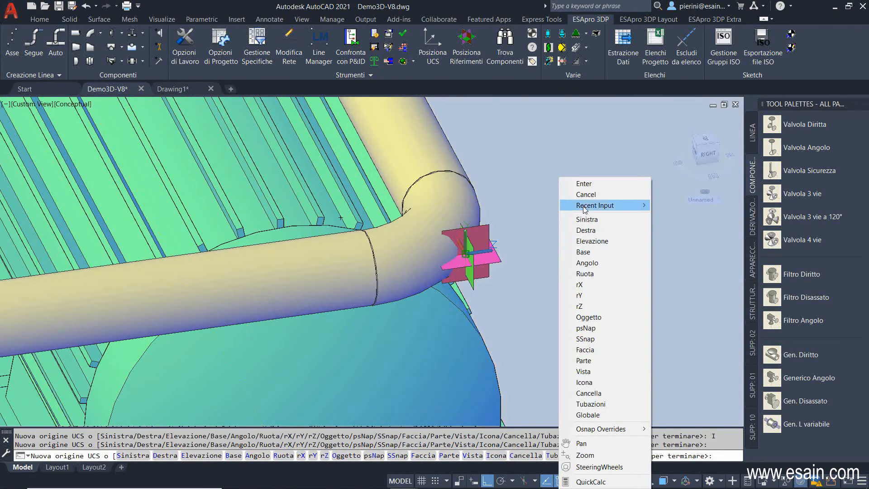
pyautogui.click(583, 184)
pyautogui.scroll(-8, 561, 267)
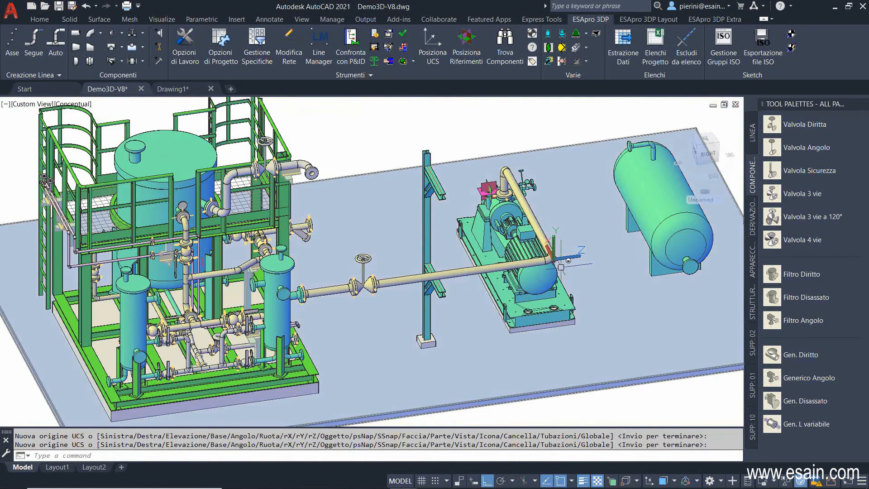
pyautogui.write('R')
pyautogui.press('Return')
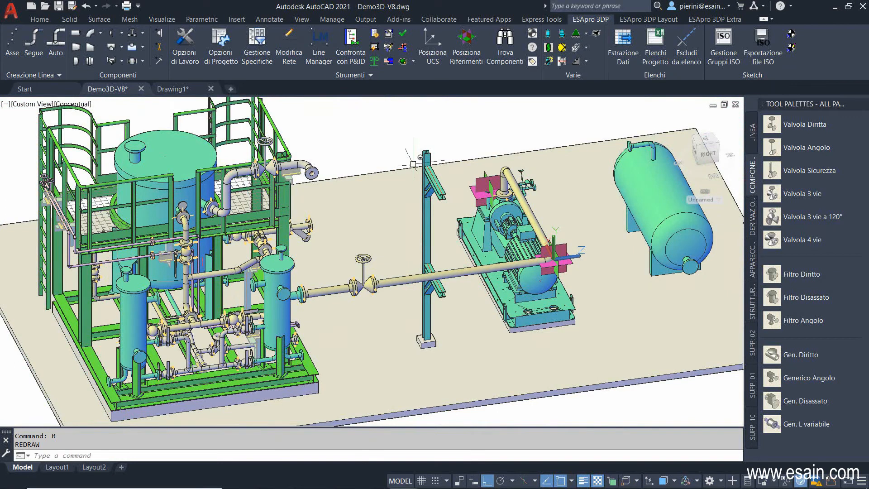
# - Place a third set of reference planes at the corner where the column's upper bracket beam meets the column
pyautogui.scroll(5, 414, 163)
pyautogui.scroll(5, 461, 161)
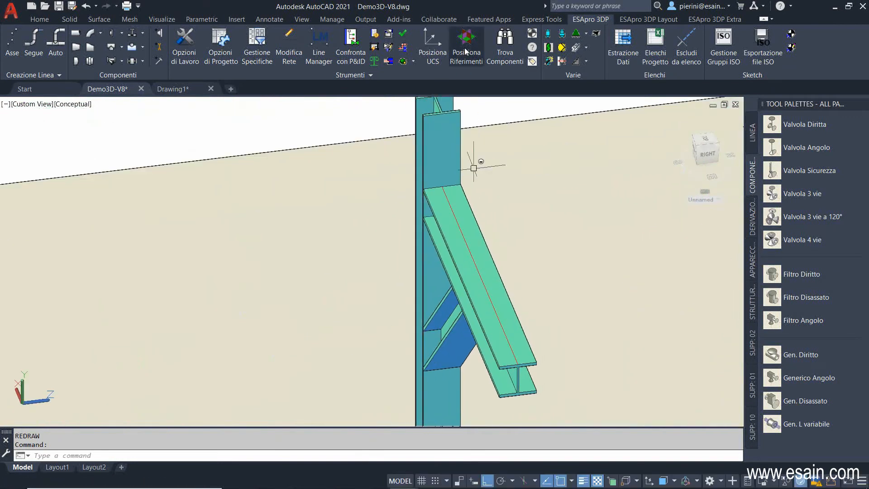
pyautogui.write('X')
pyautogui.press('Return')
pyautogui.write('I')
pyautogui.press('Return')
pyautogui.scroll(6, 475, 181)
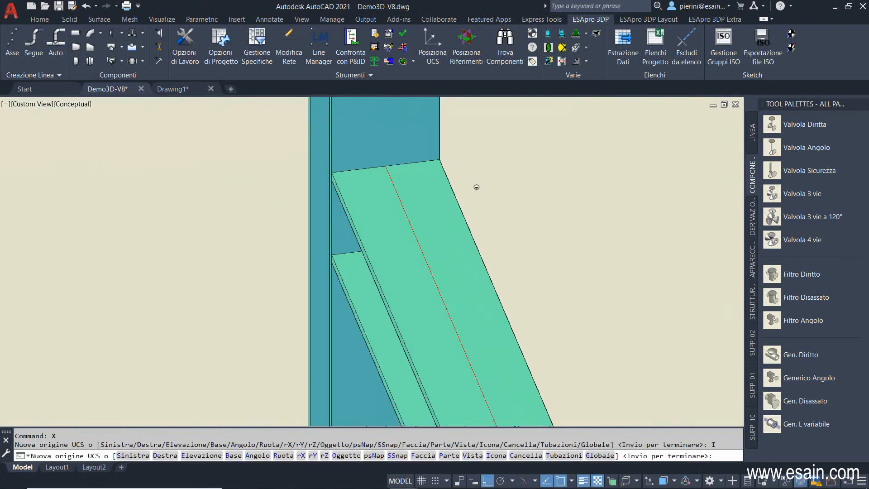
pyautogui.scroll(-3, 427, 257)
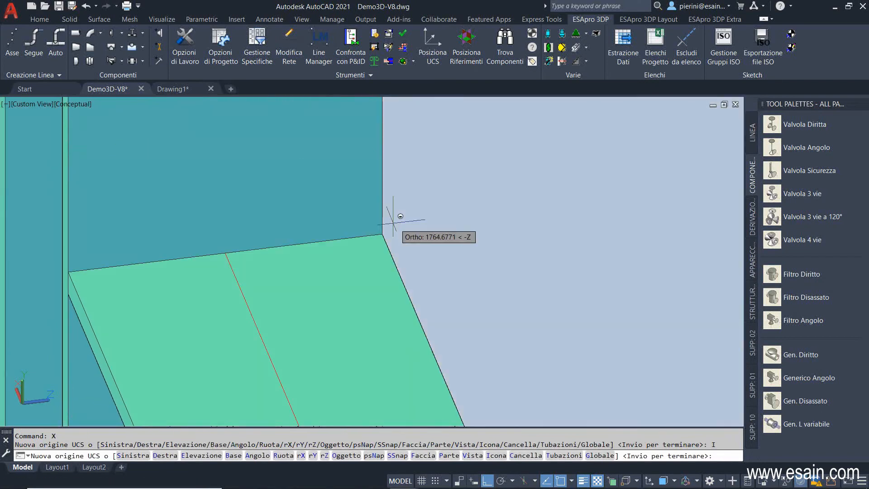
pyautogui.click(382, 234)
pyautogui.scroll(-5, 398, 253)
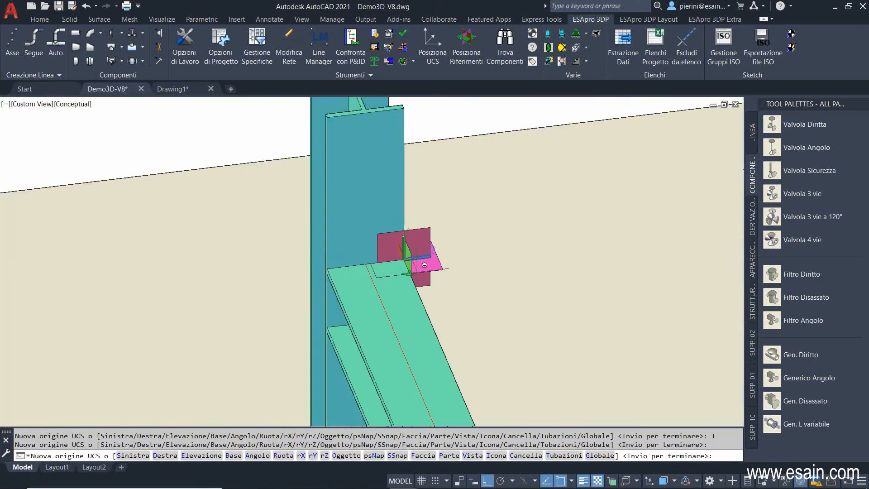
# - With object snap off, move the bracket's reference planes 300 along the beam and 150 upwards, and redraw the view
pyautogui.press('F3')
pyautogui.moveTo(458, 355); pyautogui.dragTo(444, 291, button='middle')
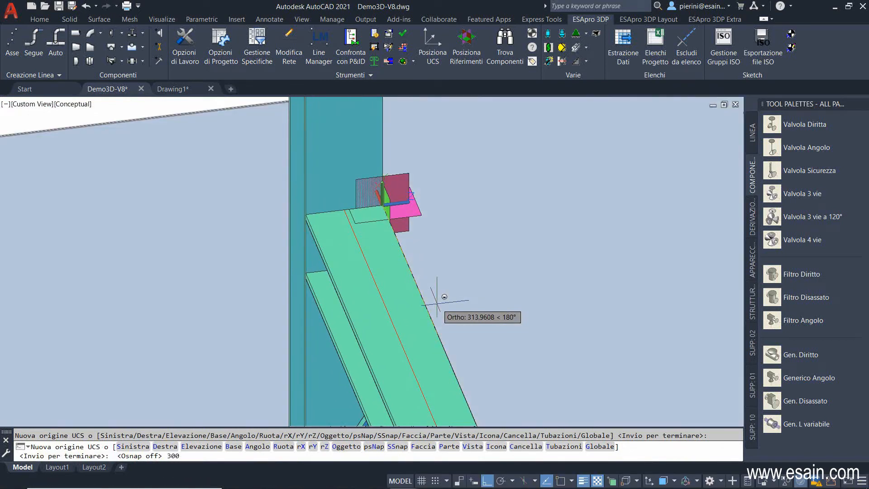
pyautogui.press('Return')
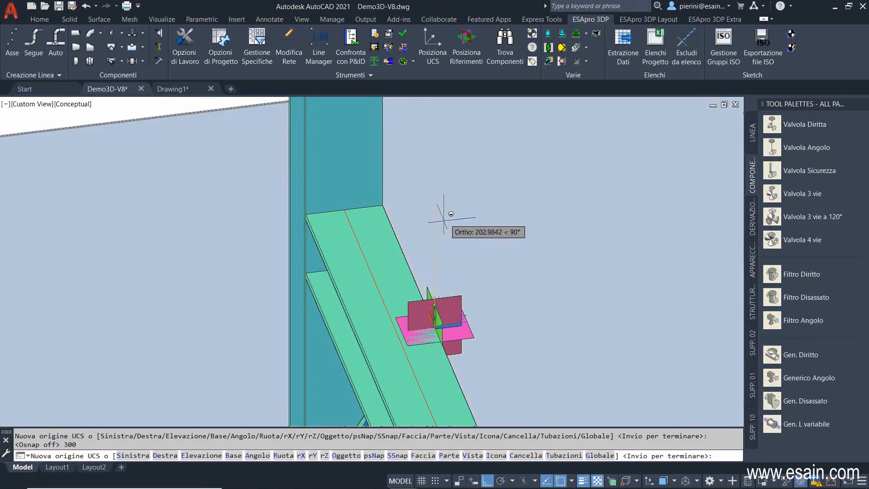
pyautogui.press('F3')
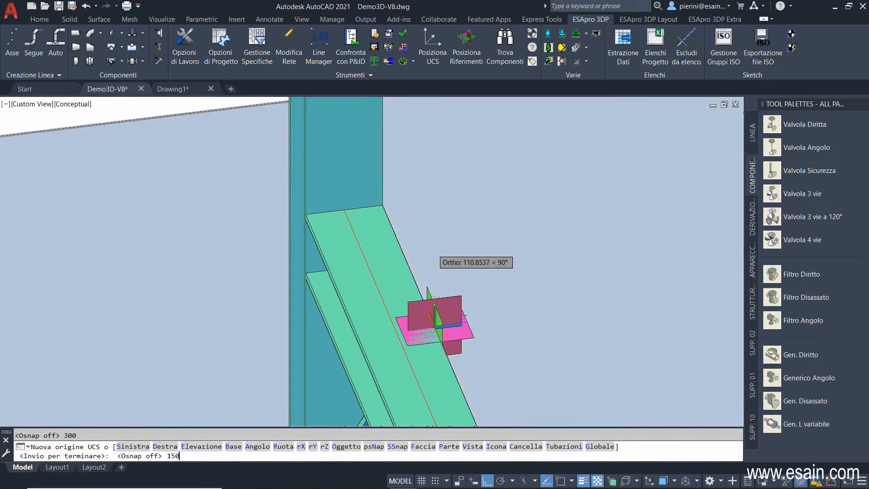
pyautogui.write('150')
pyautogui.scroll(-5, 440, 241)
pyautogui.press('Return')
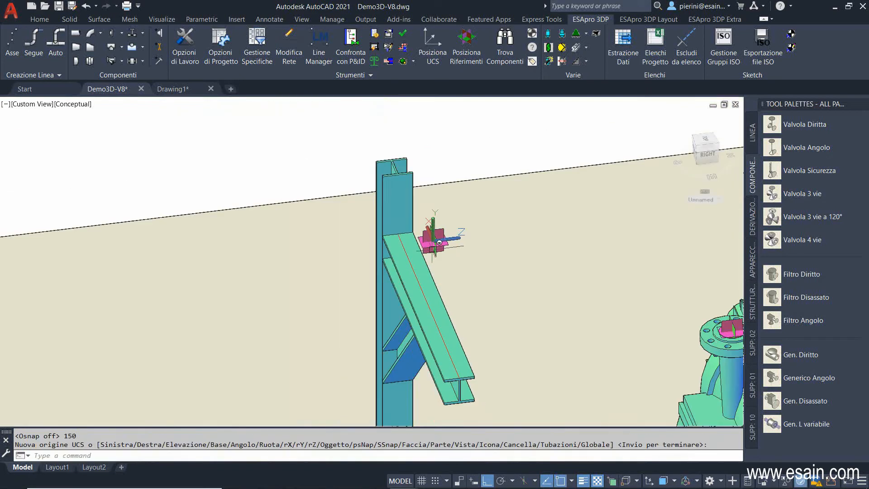
pyautogui.write('R')
pyautogui.press('Return')
pyautogui.scroll(-5, 481, 223)
pyautogui.write('R')
pyautogui.press('Return')
pyautogui.scroll(-3, 498, 224)
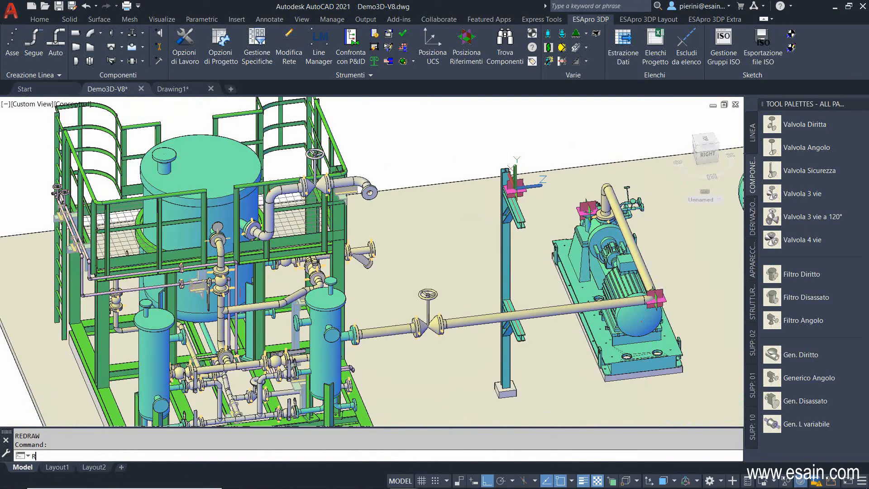
# - Redraw the view and start a Segue run that continues the existing line from the open flange beside the tank platform
pyautogui.press('Return')
pyautogui.click(745, 193)
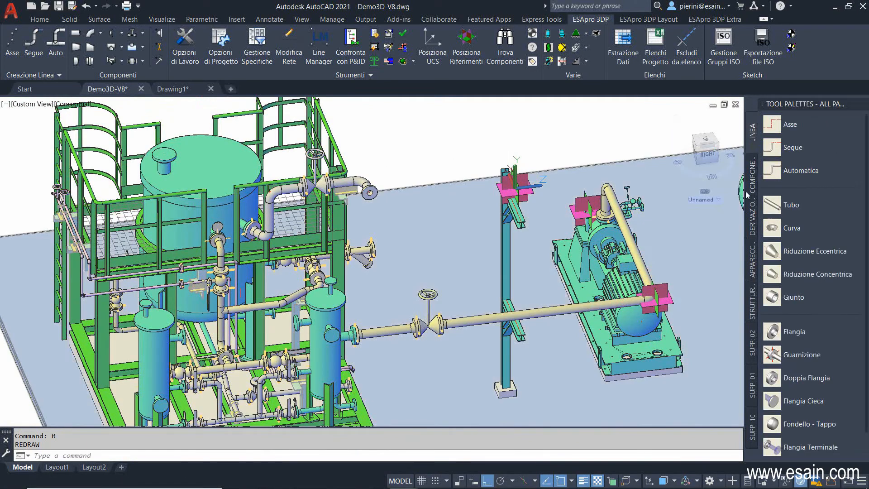
pyautogui.click(793, 148)
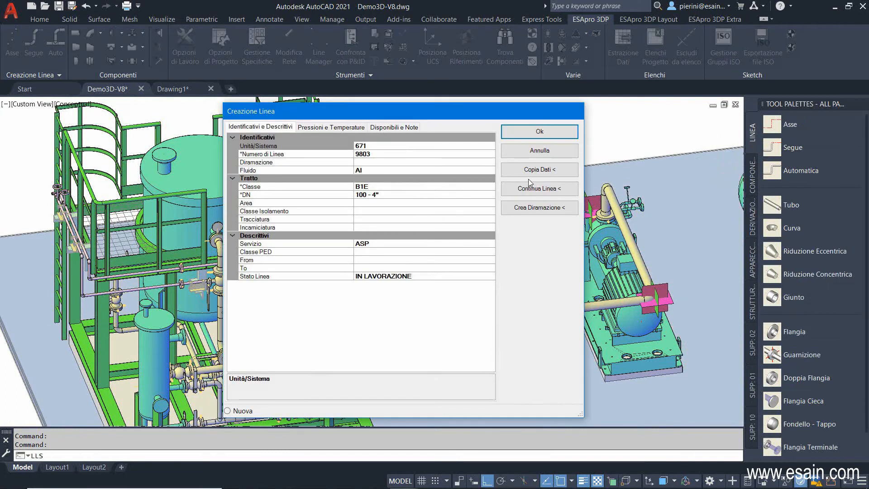
pyautogui.click(530, 185)
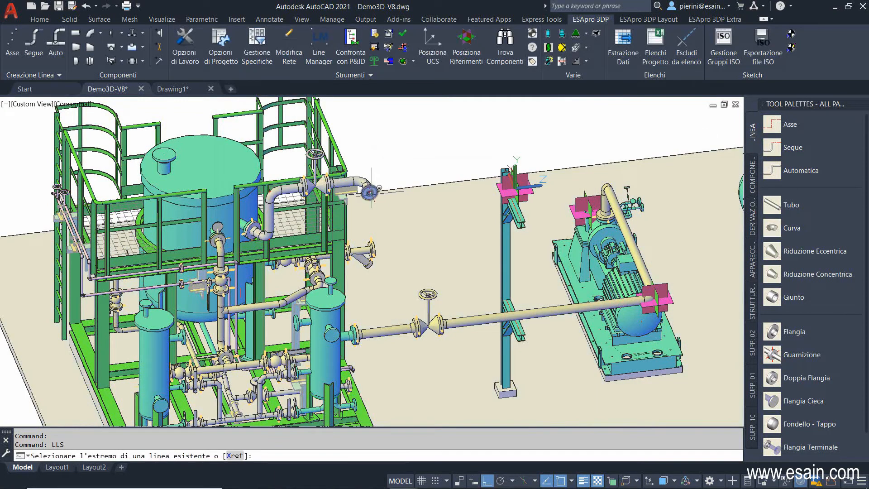
pyautogui.click(369, 192)
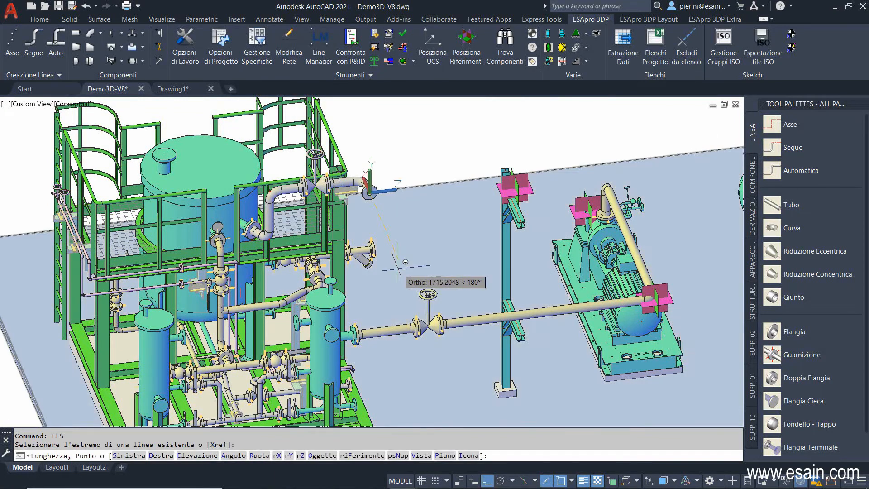
# - Route the first segment from the flange up to the vertical reference plane at the pipe elbow near the pump motor
pyautogui.rightClick(398, 267)
pyautogui.click(427, 188)
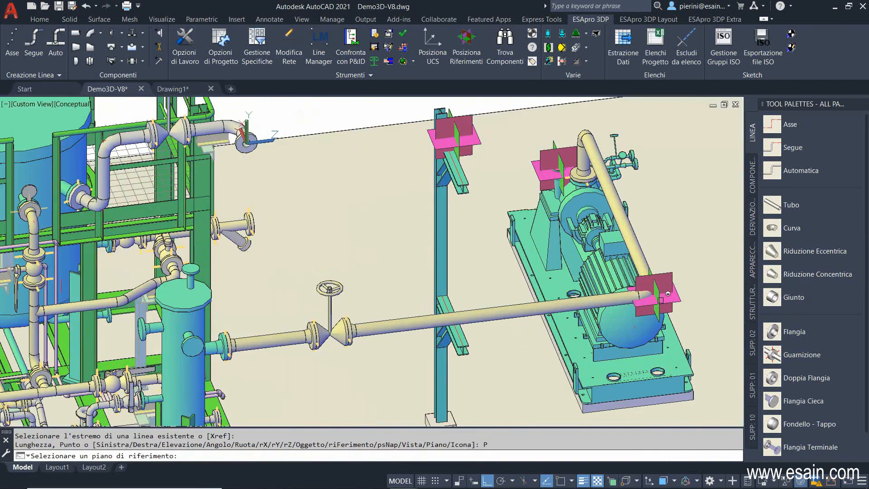
pyautogui.click(667, 280)
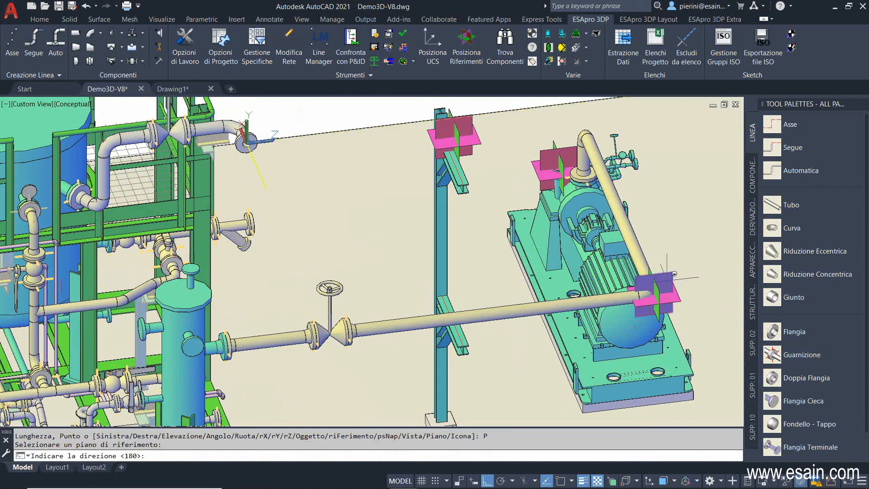
pyautogui.click(461, 253)
# - Route the run across to the pump nozzle's green reference plane, and turn it back to the nozzle's other vertical reference plane
pyautogui.scroll(4, 606, 227)
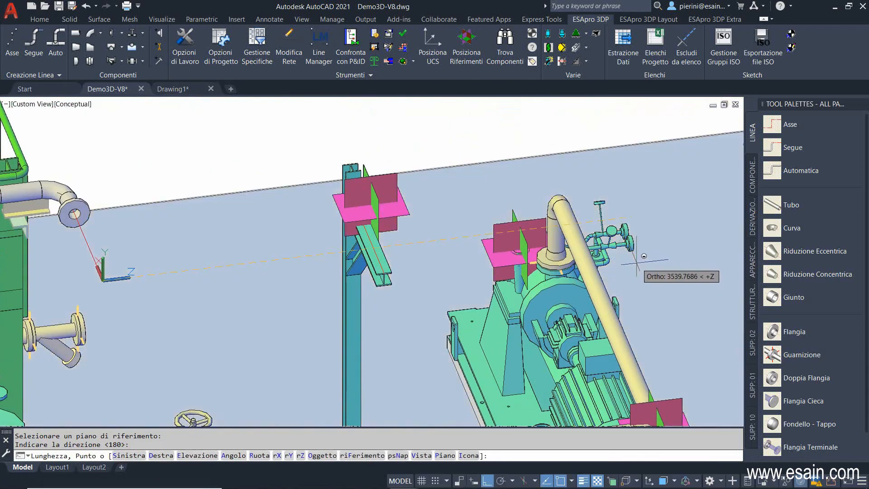
pyautogui.rightClick(637, 265)
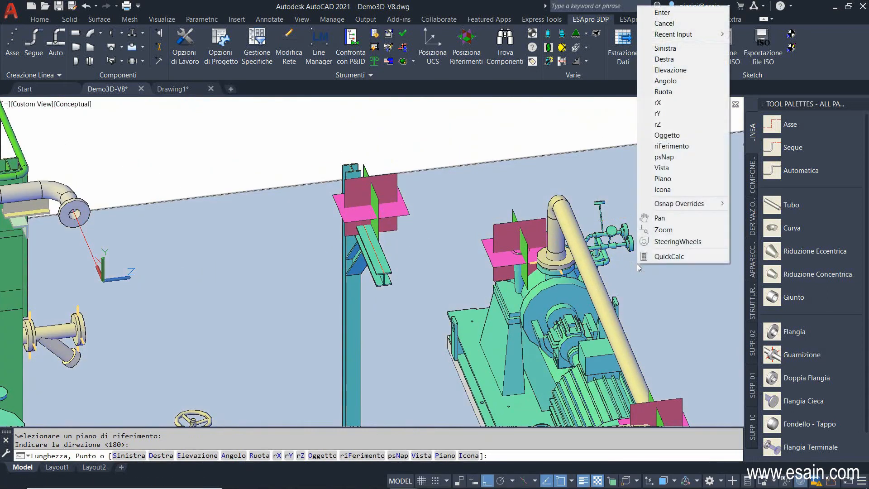
pyautogui.click(666, 180)
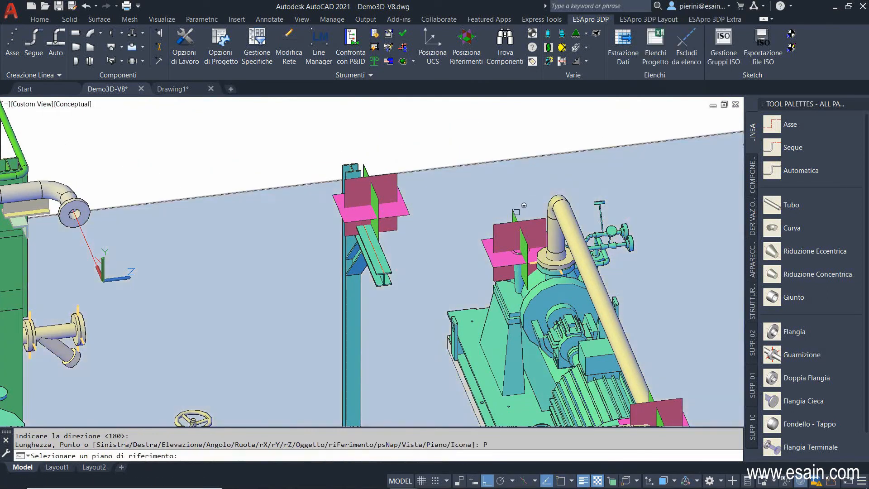
pyautogui.click(526, 194)
pyautogui.click(527, 195)
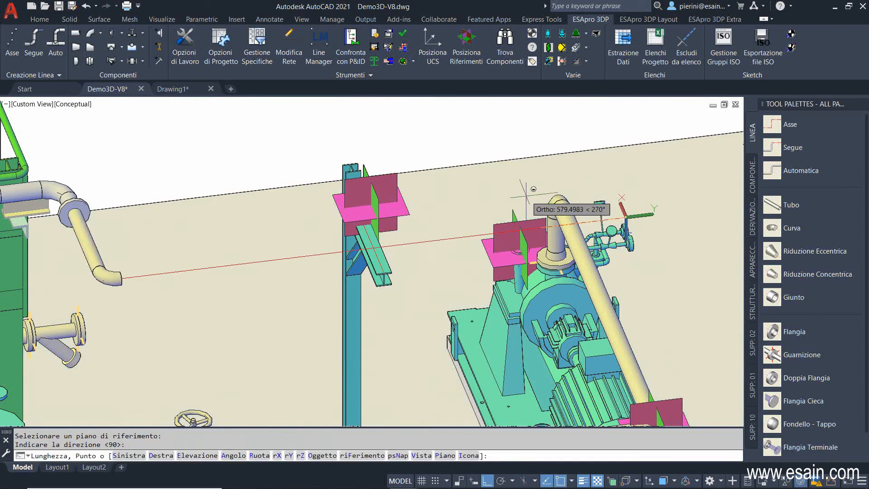
pyautogui.rightClick(492, 117)
pyautogui.click(517, 288)
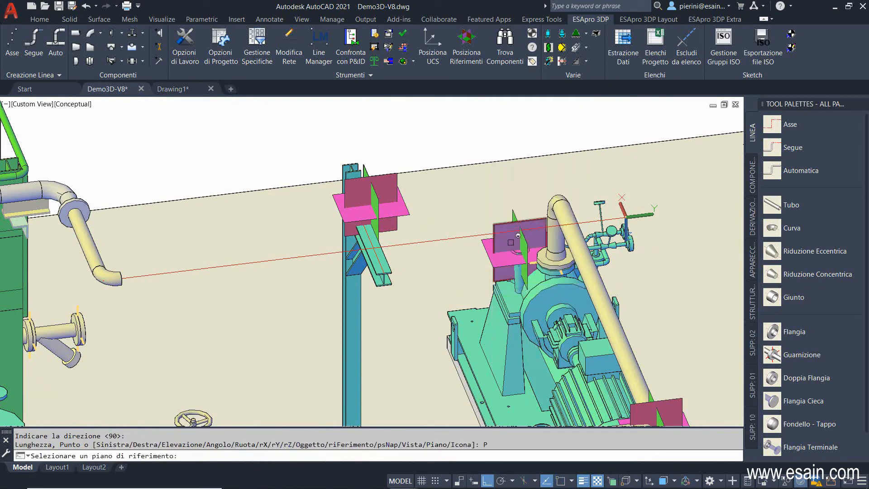
pyautogui.click(508, 234)
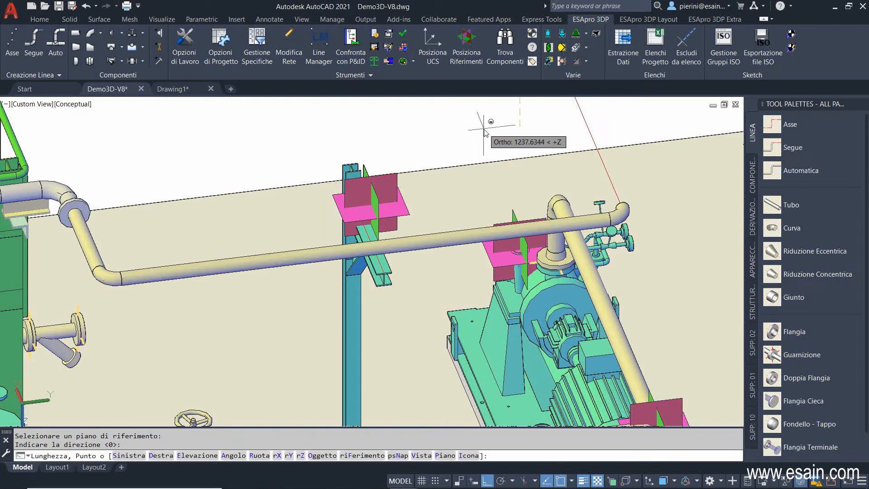
# - Drop the run vertically to the horizontal reference plane at the pump nozzle flange and finish the line
pyautogui.rightClick(483, 128)
pyautogui.click(500, 300)
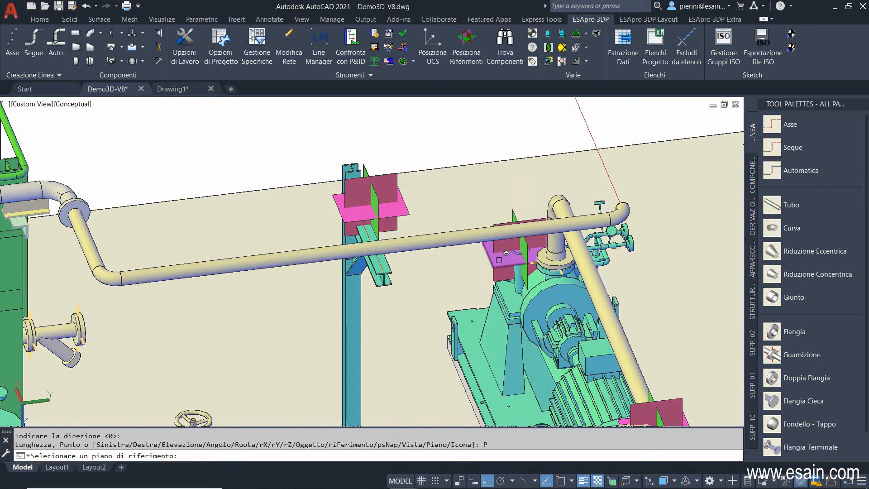
pyautogui.click(467, 138)
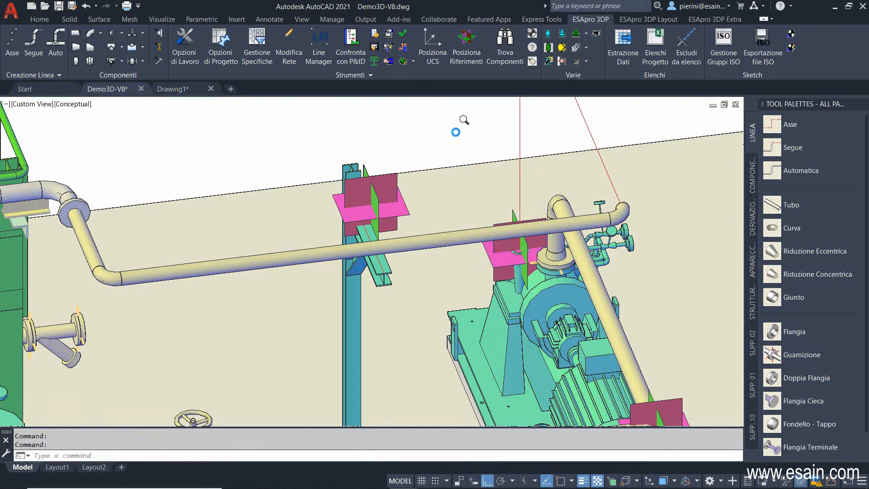
pyautogui.scroll(-5, 455, 133)
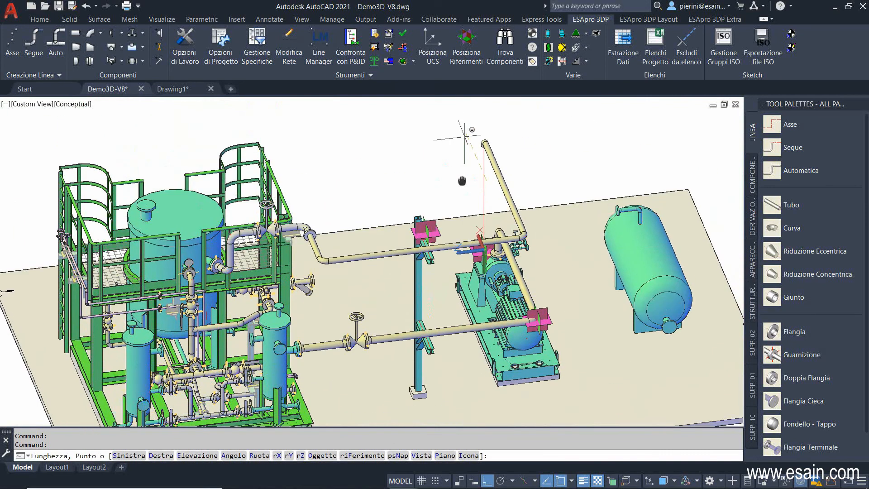
pyautogui.rightClick(445, 186)
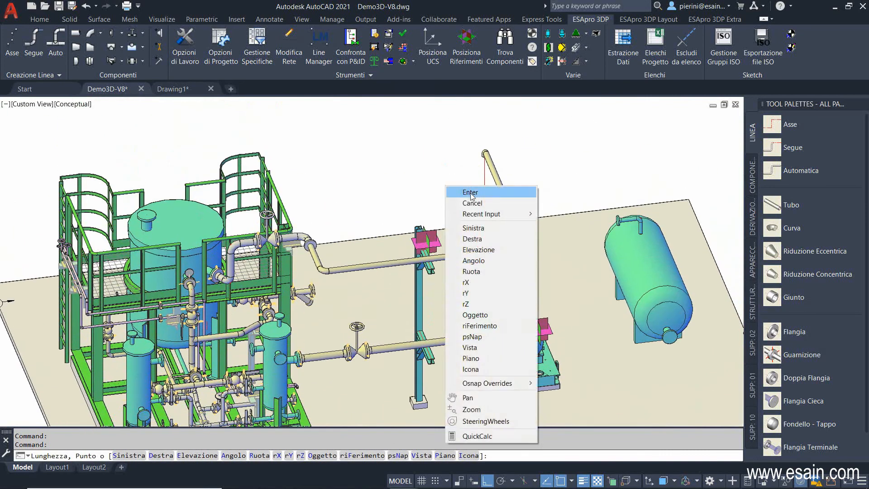
pyautogui.click(462, 190)
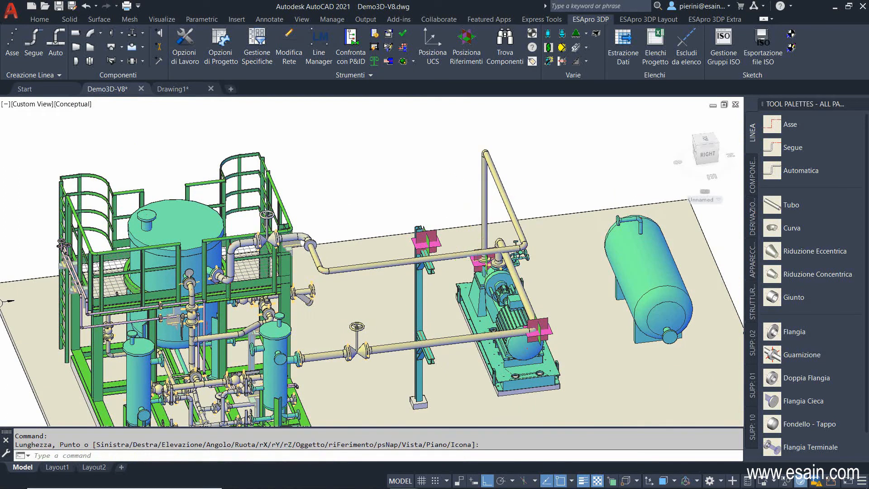
# - Delete all the position reference planes from the model with the Cancella option
pyautogui.scroll(5, 469, 185)
pyautogui.click(466, 41)
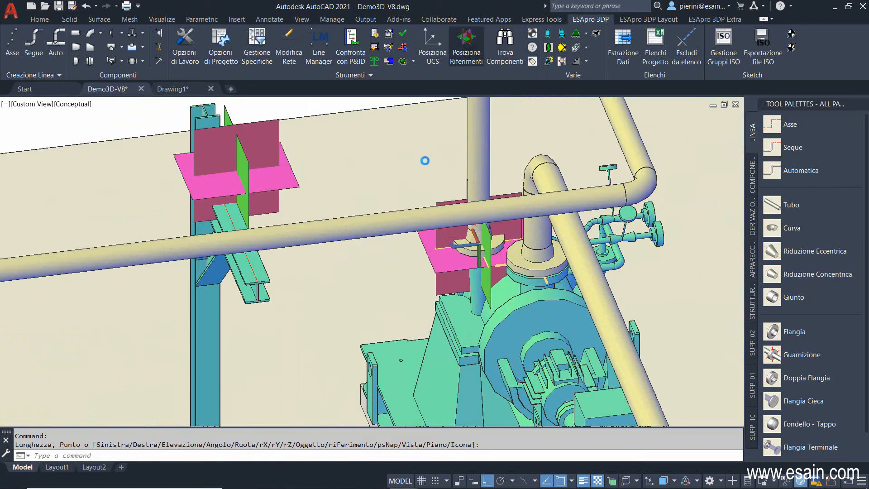
pyautogui.rightClick(423, 170)
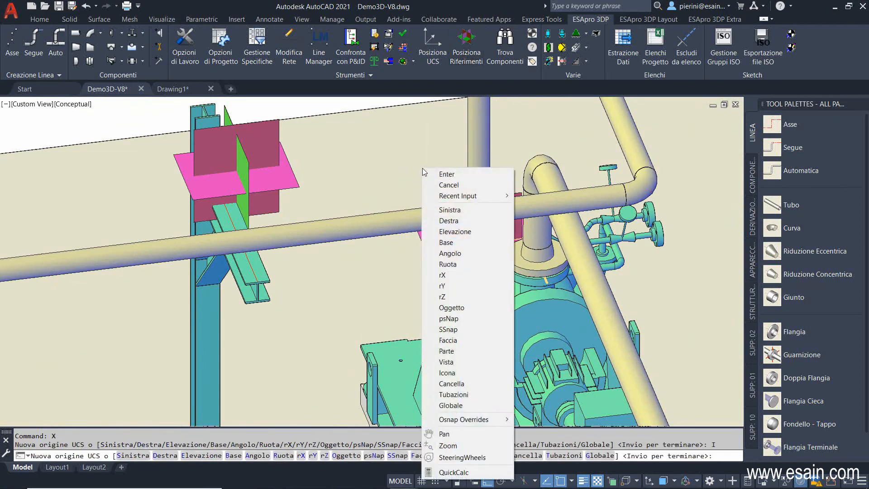
pyautogui.click(448, 383)
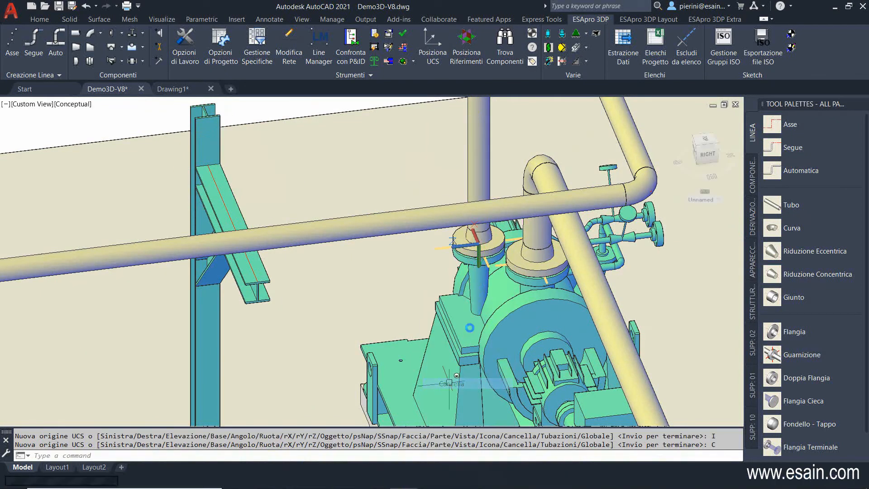
# - Examine the component data and bolting of the gasket at the pump nozzle, switching its associated bolting off and back on
pyautogui.scroll(5, 448, 253)
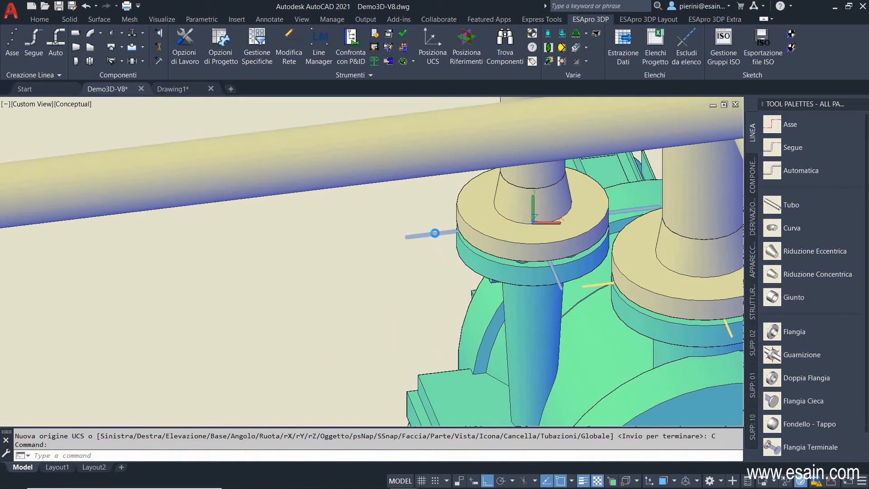
pyautogui.doubleClick(434, 233)
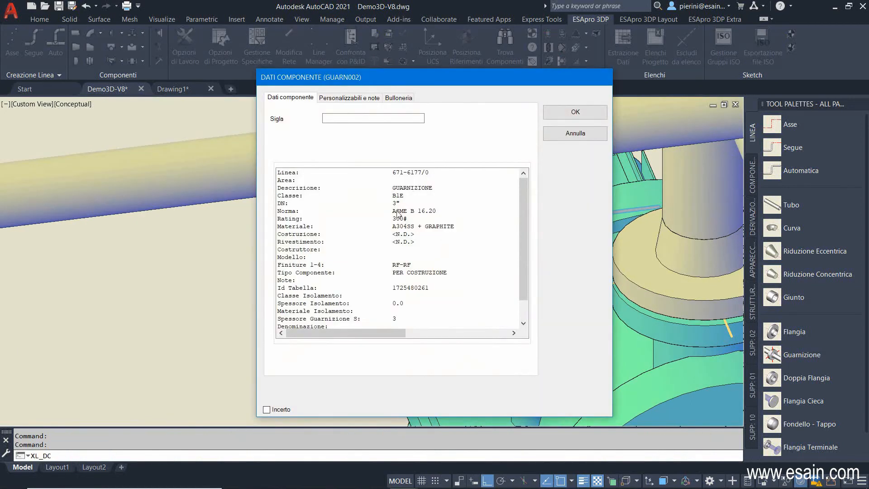
pyautogui.scroll(-1, 526, 218)
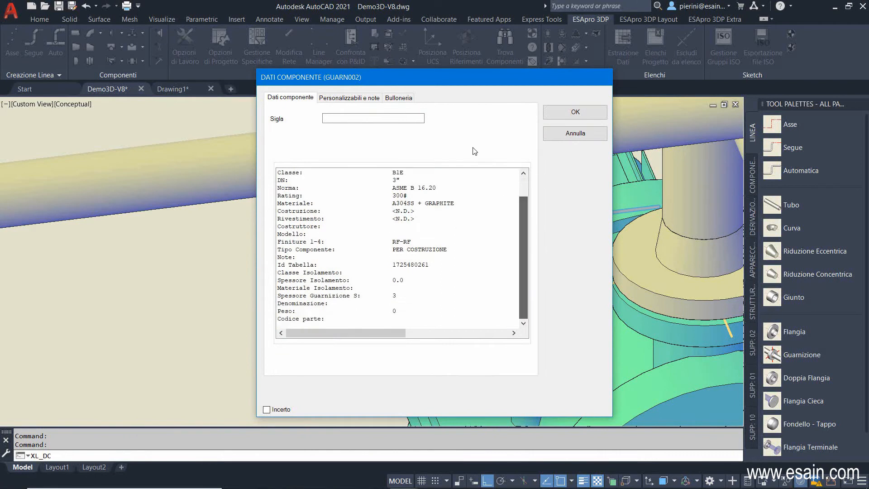
pyautogui.click(398, 97)
pyautogui.click(352, 176)
pyautogui.click(351, 179)
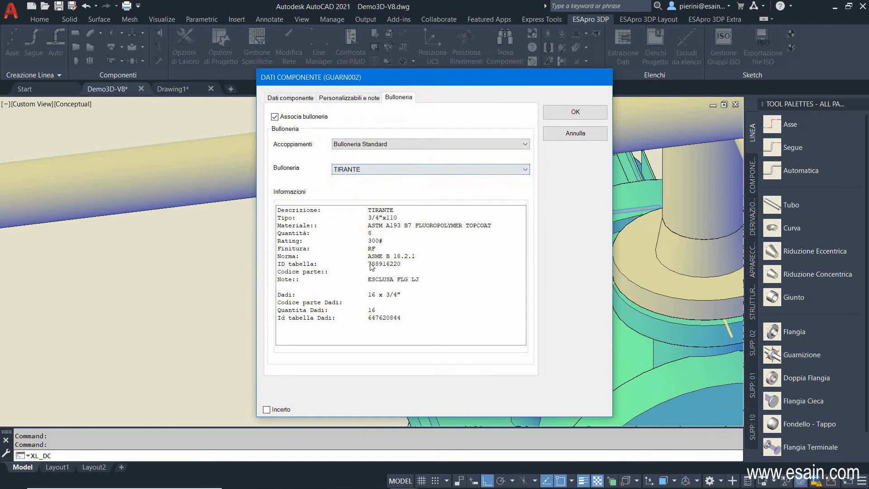
pyautogui.click(275, 117)
pyautogui.click(275, 117)
pyautogui.click(575, 113)
# - Insert a Flangia on the new pipe, inverted and mated to the existing open flange beside the tank platform
pyautogui.scroll(-3, 477, 228)
pyautogui.moveTo(425, 264); pyautogui.dragTo(626, 298, button='middle')
pyautogui.scroll(-5, 523, 280)
pyautogui.moveTo(415, 292); pyautogui.dragTo(466, 293, button='middle')
pyautogui.scroll(2, 332, 276)
pyautogui.scroll(3, 331, 276)
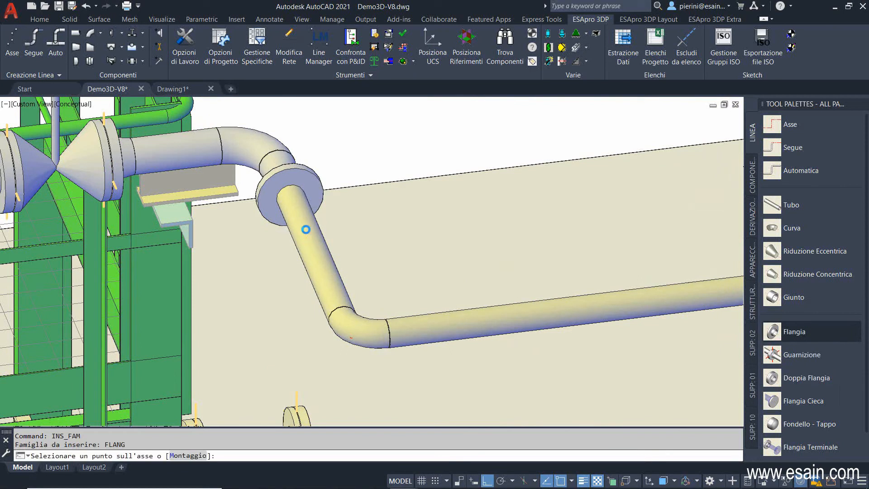
pyautogui.click(299, 220)
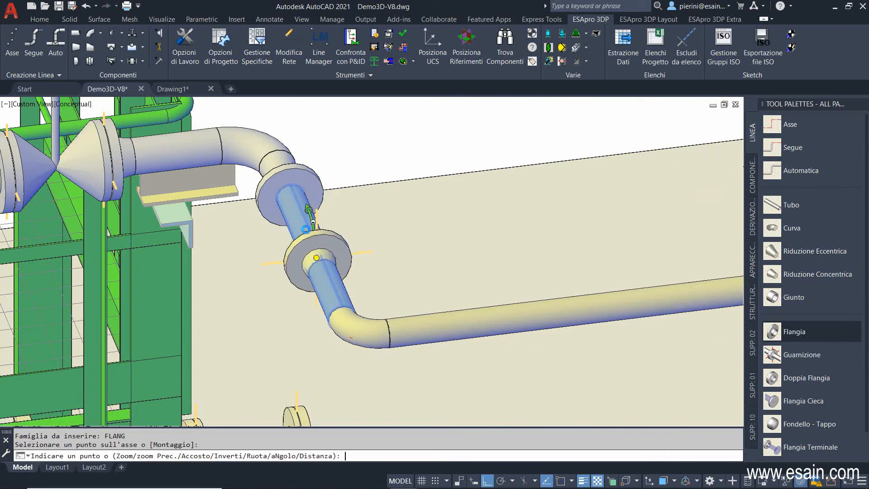
pyautogui.write('I')
pyautogui.press('Return')
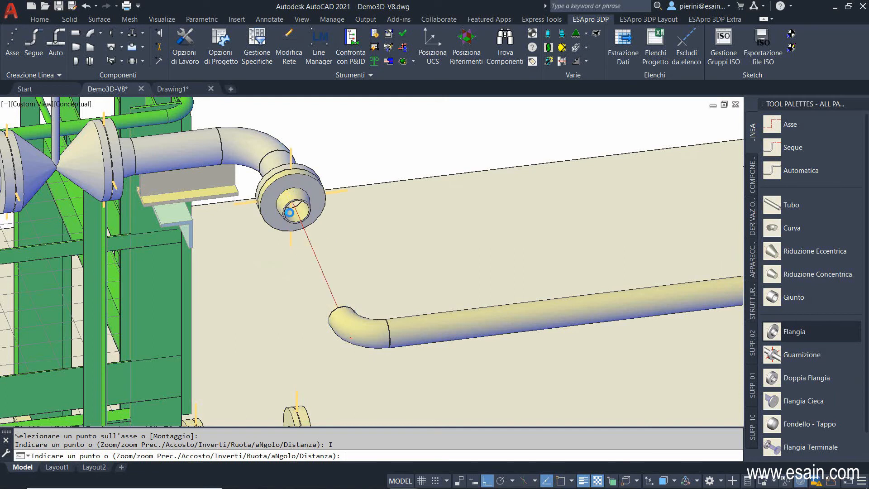
pyautogui.click(293, 215)
# - Start a new line with the Segue command, assigning it line number 9701
pyautogui.scroll(-5, 335, 227)
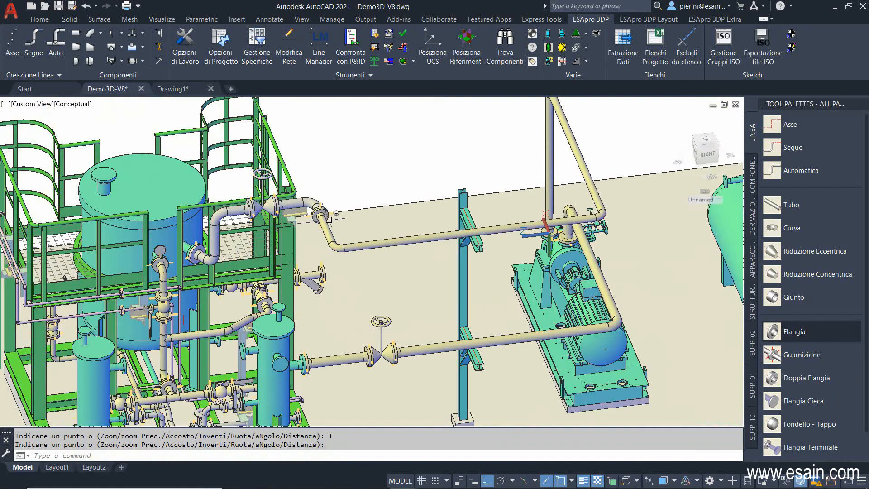
pyautogui.keyDown('shift'); pyautogui.moveTo(357, 260); pyautogui.dragTo(392, 268, button='middle'); pyautogui.keyUp('shift')
pyautogui.moveTo(540, 255); pyautogui.dragTo(445, 366, button='middle')
pyautogui.scroll(3, 521, 267)
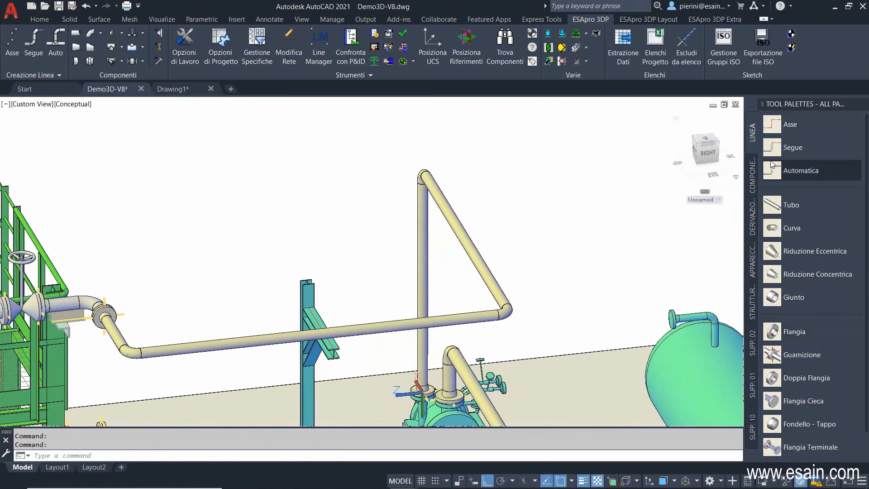
pyautogui.click(772, 153)
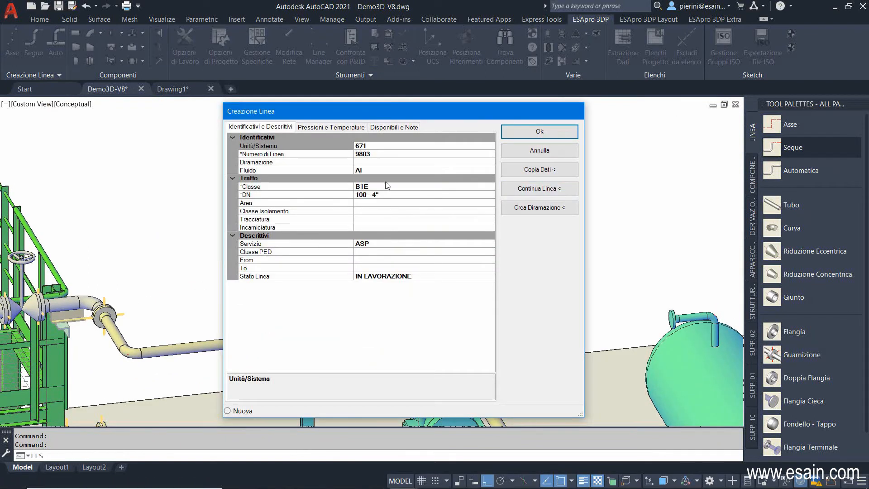
pyautogui.click(378, 155)
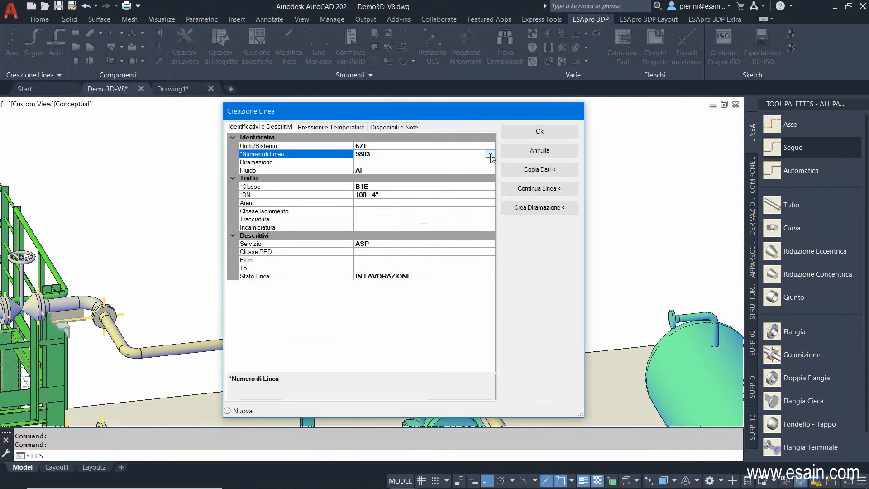
pyautogui.click(490, 154)
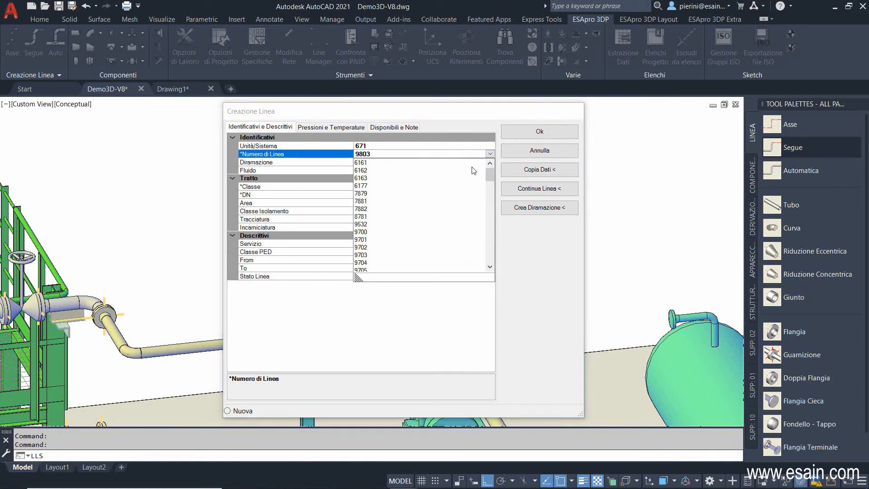
pyautogui.click(361, 240)
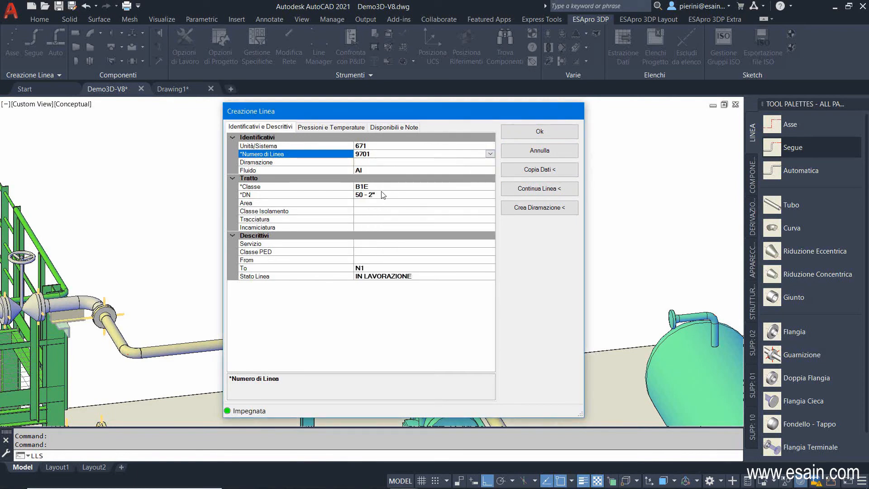
pyautogui.click(528, 131)
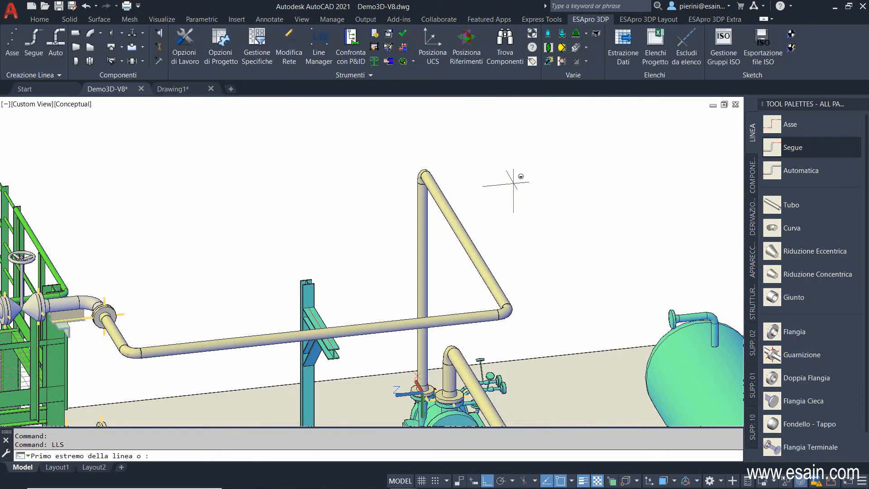
# - Branch line 9701 off the middle of the elevated pipe, running 500 outward, 1000 upward and a short horizontal stretch away from it
pyautogui.click(464, 235)
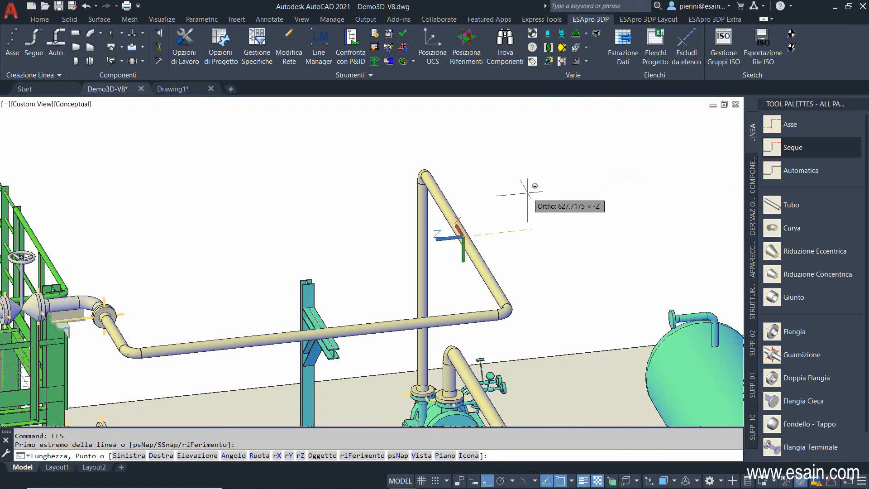
pyautogui.press('Return')
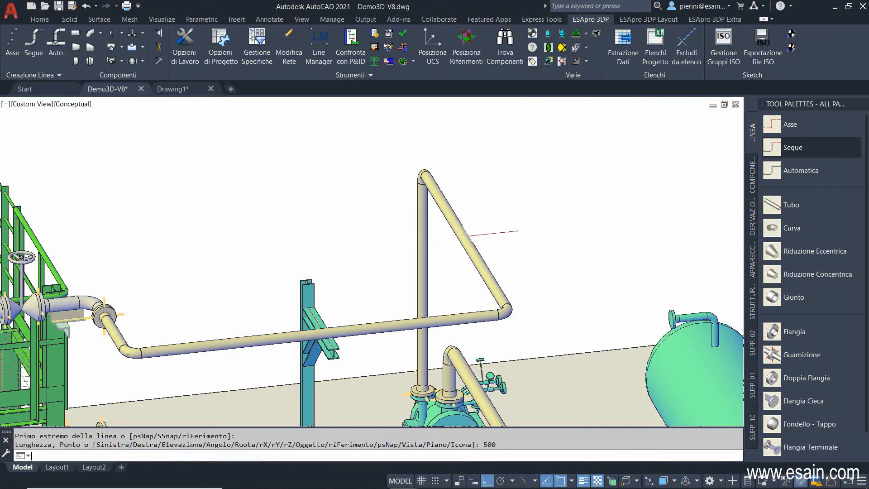
pyautogui.moveTo(508, 178); pyautogui.dragTo(425, 240, button='middle')
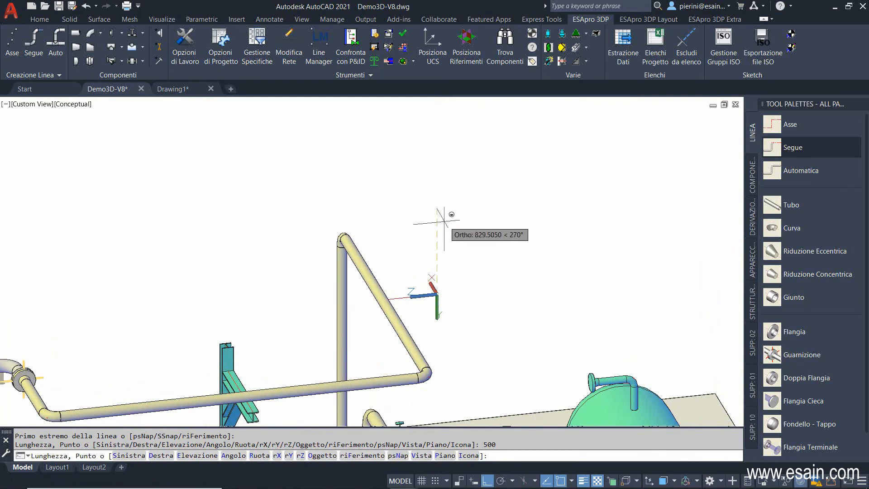
pyautogui.write('1000')
pyautogui.press('Return')
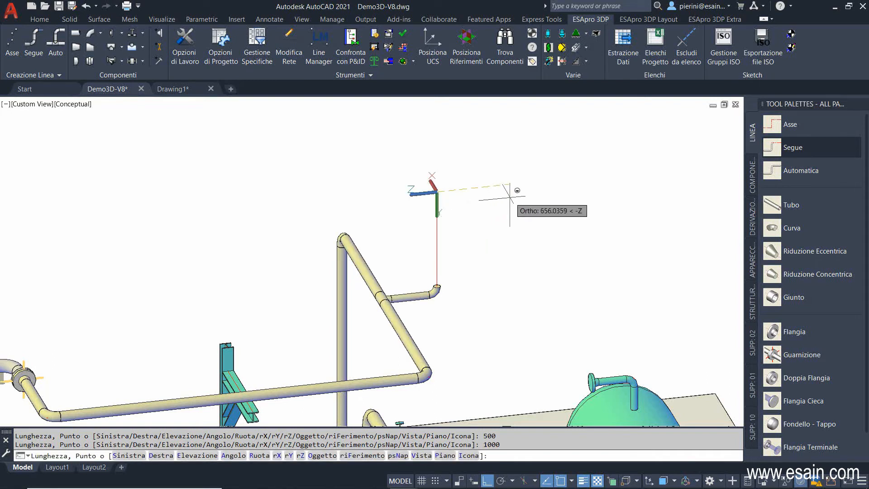
pyautogui.click(515, 198)
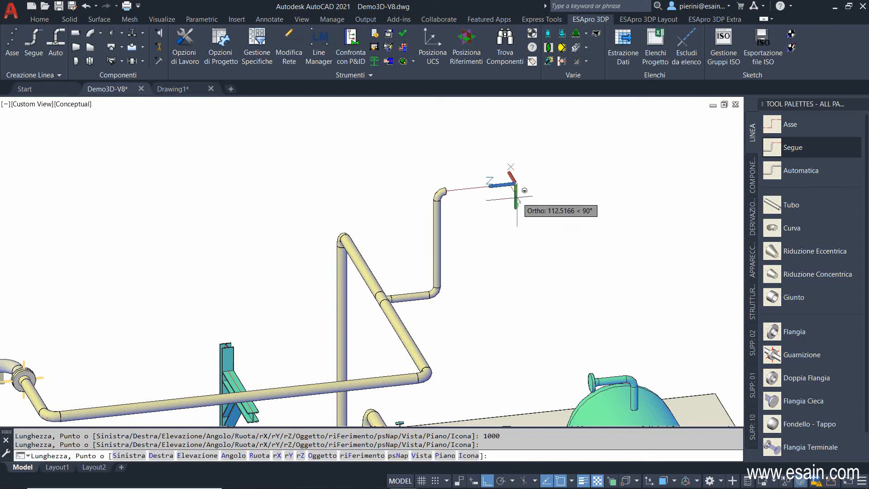
# - Apply the Sinistra rotation and, with Ortho off, add an oblique rising segment with a 1000 horizontal and a 650 vertical component
pyautogui.rightClick(518, 202)
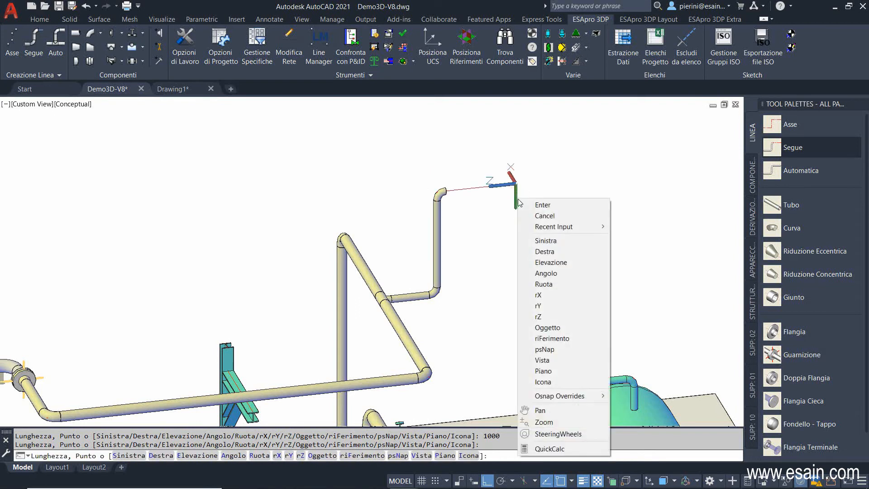
pyautogui.click(543, 240)
pyautogui.moveTo(557, 196); pyautogui.dragTo(493, 247, button='middle')
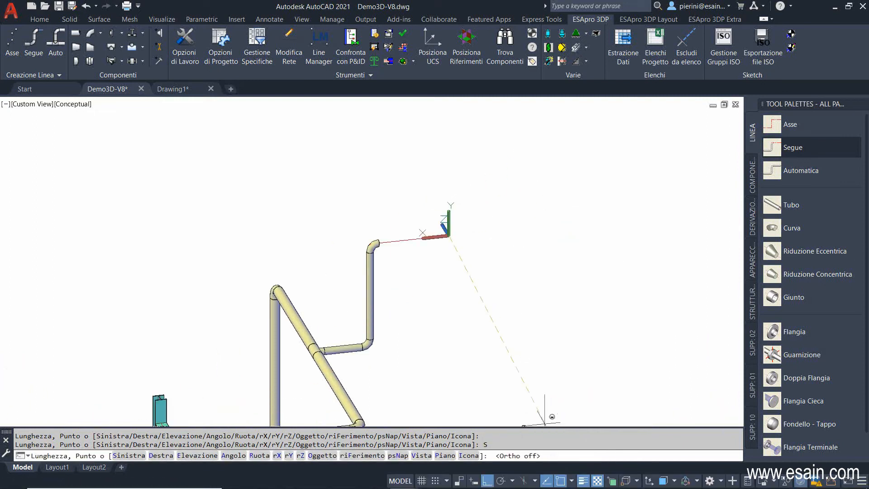
pyautogui.click(552, 172)
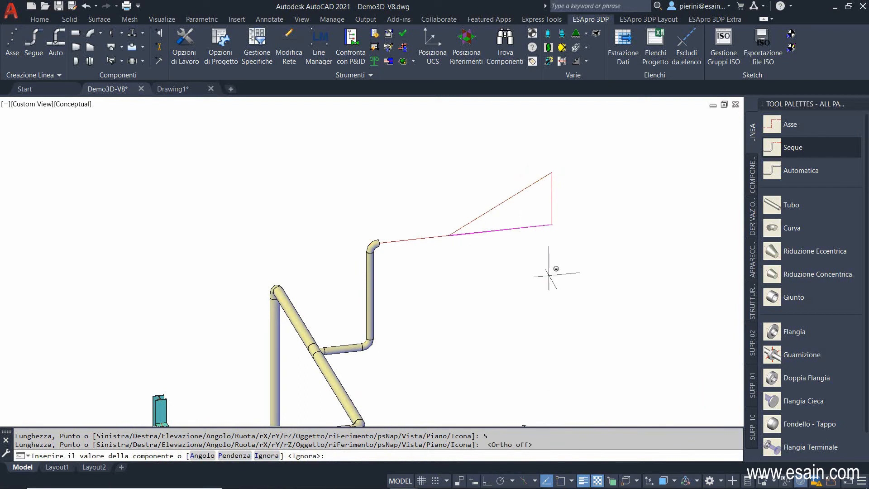
pyautogui.press('Return')
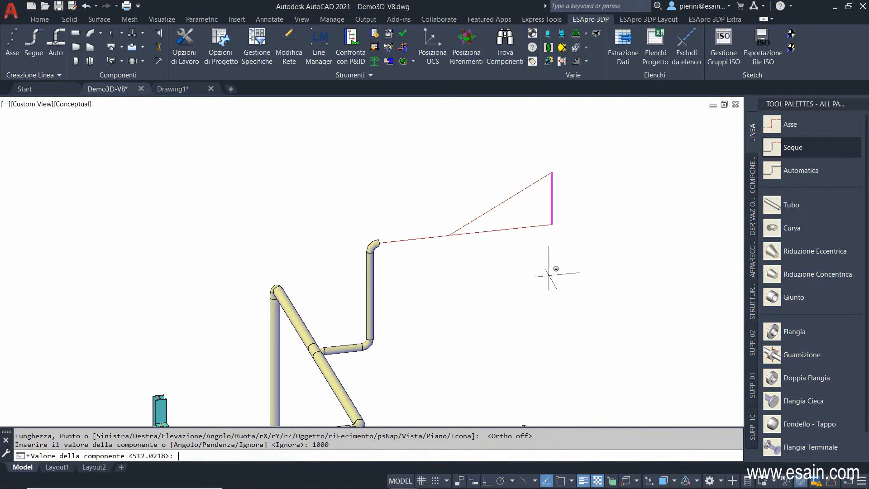
pyautogui.write('650')
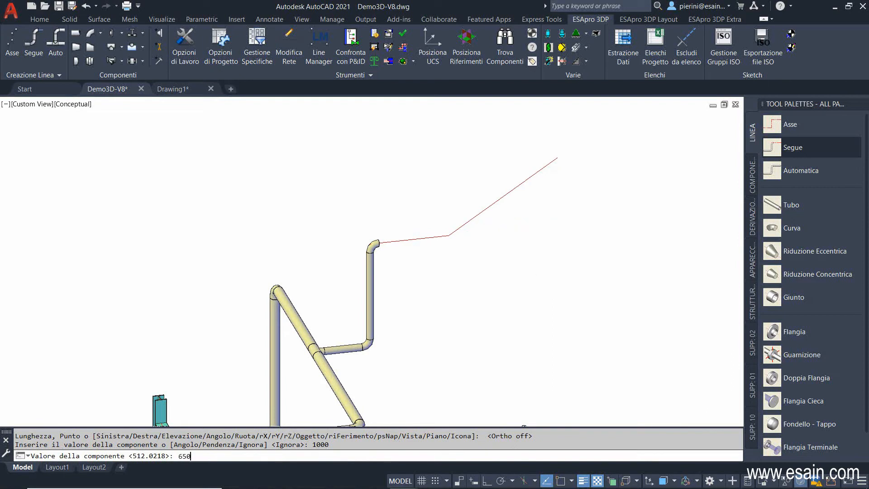
pyautogui.press('Return')
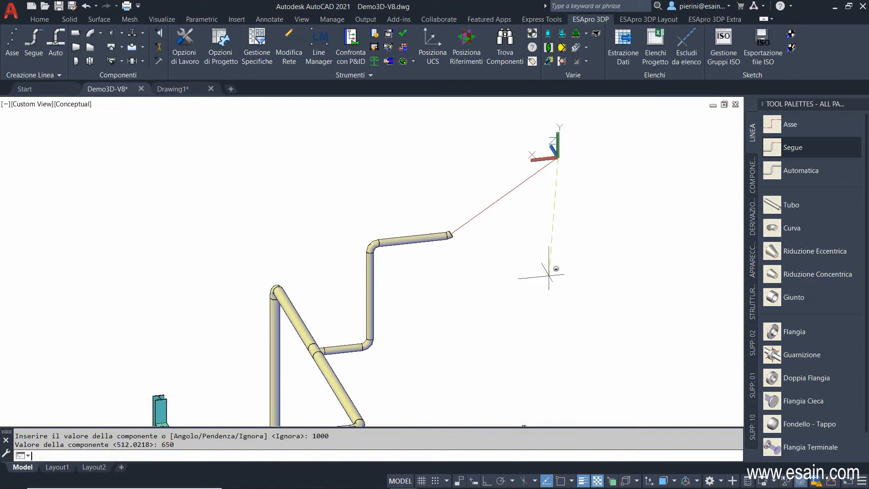
# - Turn Ortho back on, add a short horizontal end segment after the oblique run, and finish the line
pyautogui.press('F8')
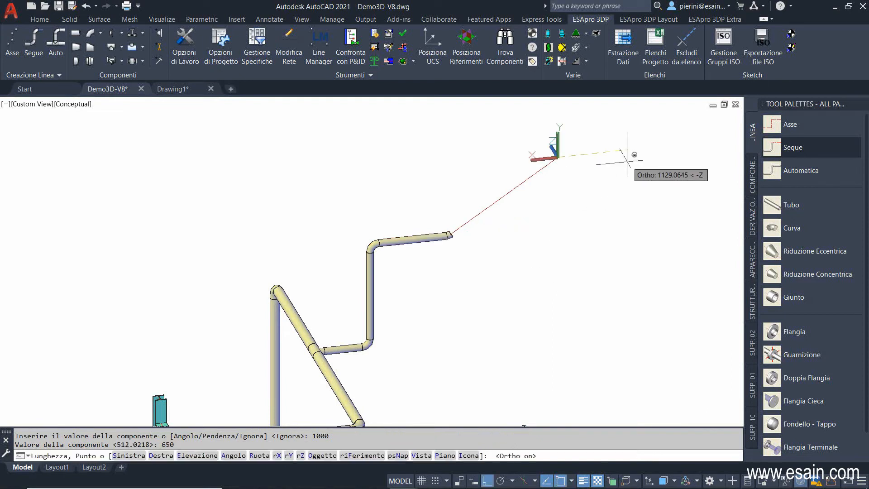
pyautogui.click(624, 204)
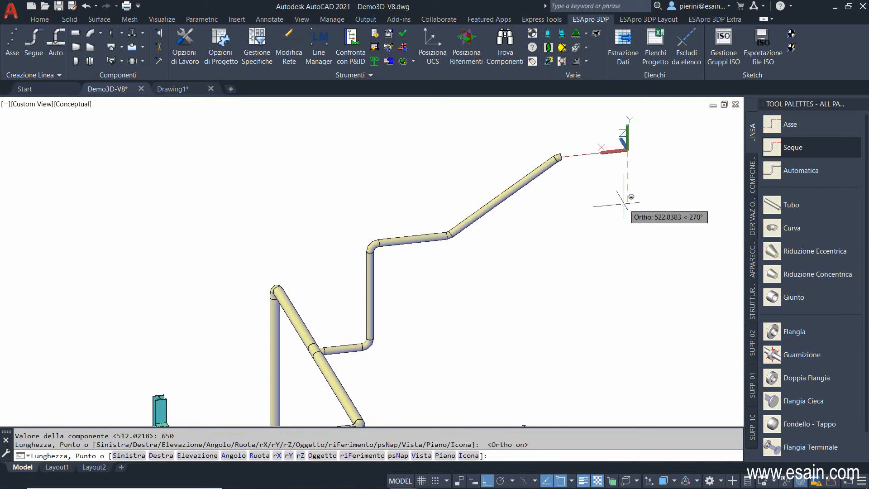
pyautogui.press('Return')
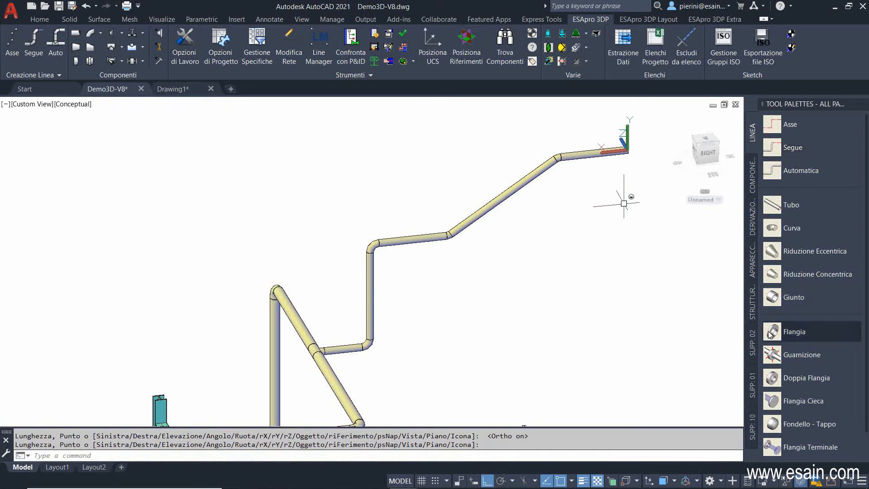
# - Insert a Flangia at the free end of line 9701's last horizontal segment
pyautogui.click(775, 331)
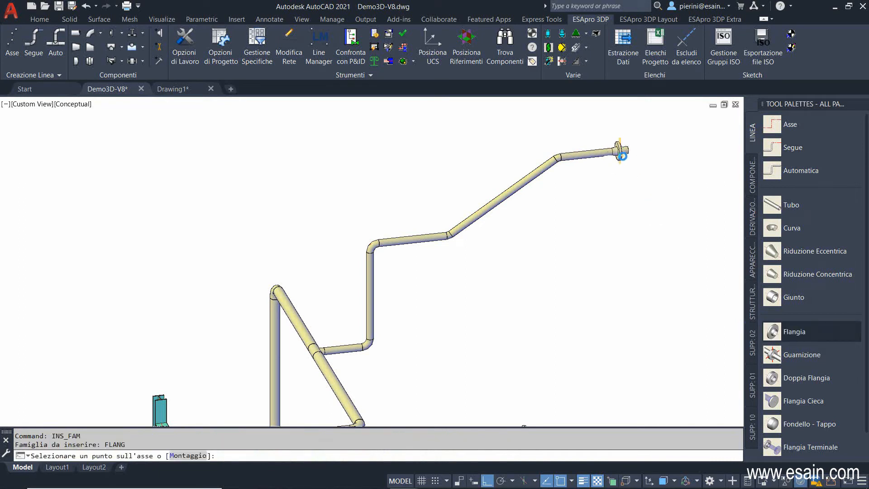
pyautogui.click(623, 151)
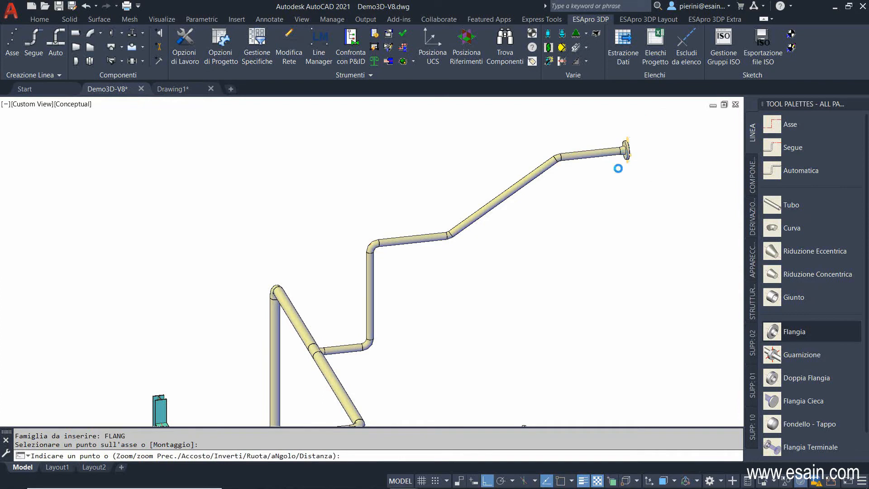
pyautogui.press('Return')
# - Examine the component data of the elbow at the upper end of the oblique segment, including its opening angle
pyautogui.scroll(6, 607, 145)
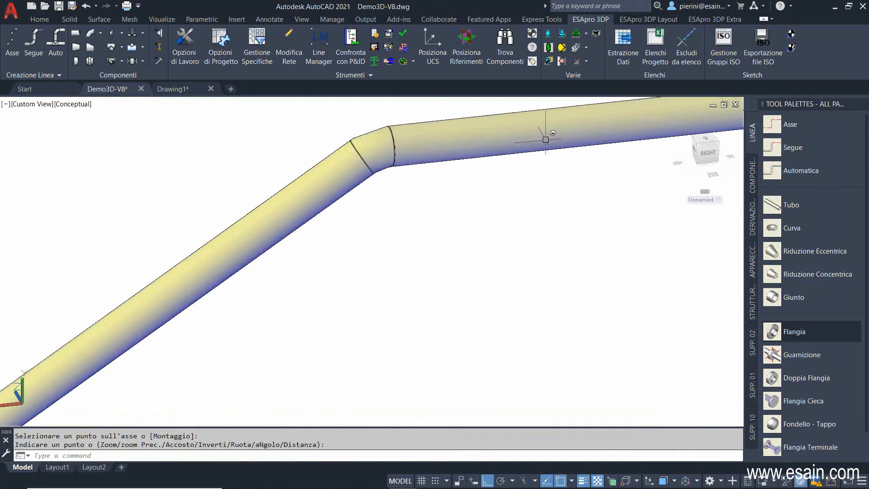
pyautogui.doubleClick(380, 158)
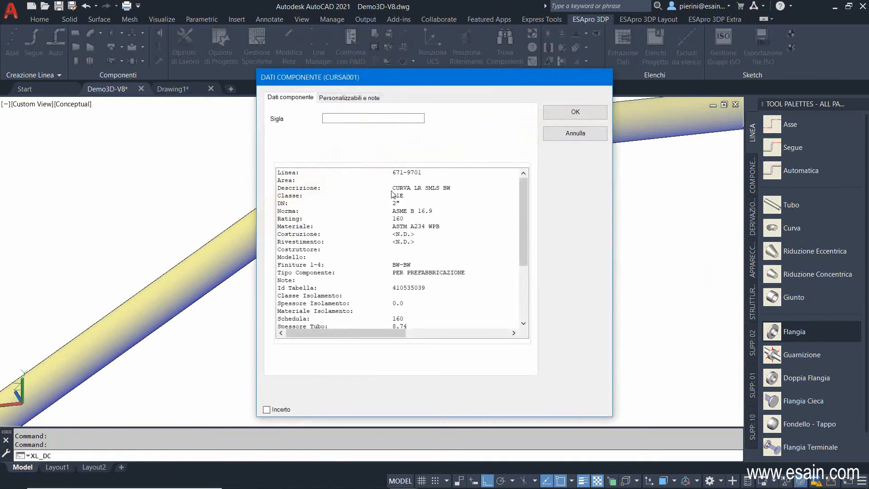
pyautogui.moveTo(526, 216); pyautogui.dragTo(522, 245)
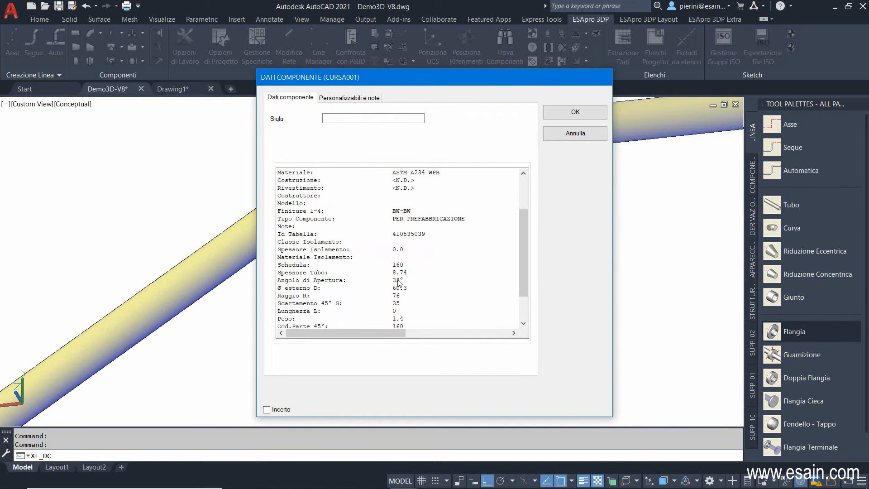
pyautogui.click(583, 114)
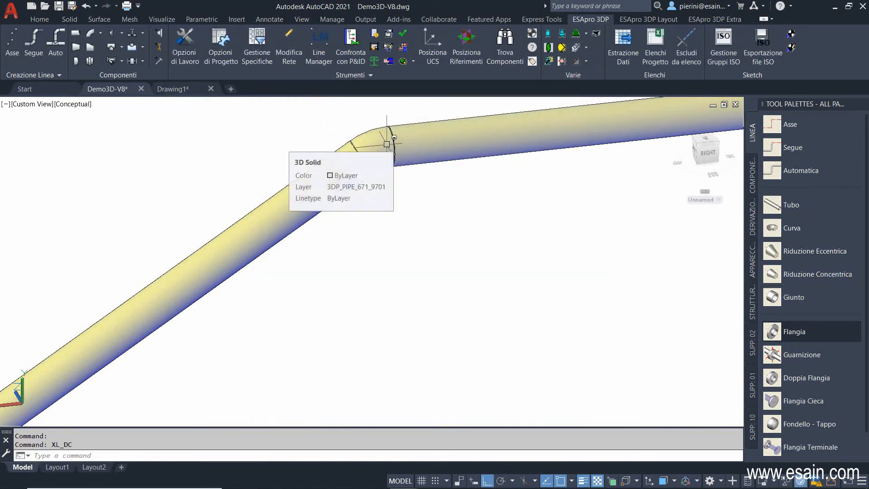
# - Move the upper piping beyond the riser's top elbow, including the oblique run and flange, about 490 along the -Z axis
pyautogui.scroll(-2, 442, 235)
pyautogui.moveTo(405, 300); pyautogui.dragTo(518, 217, button='middle')
pyautogui.scroll(-4, 498, 199)
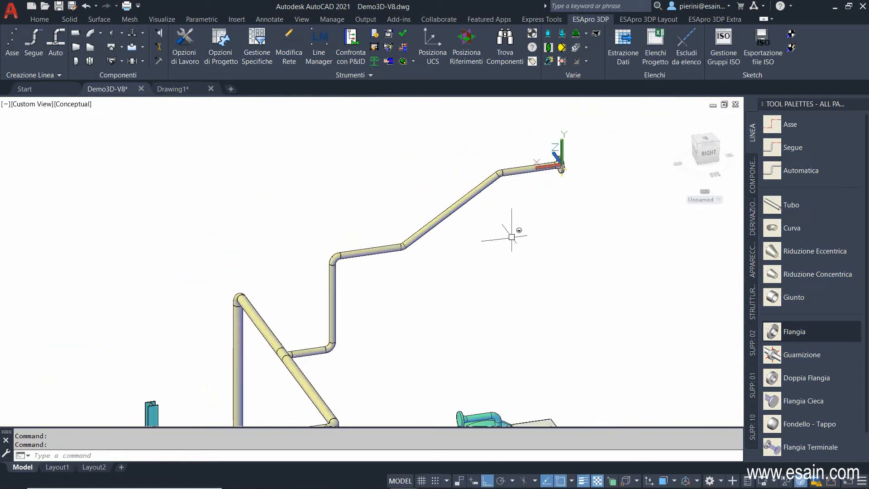
pyautogui.write('m')
pyautogui.press('Return')
pyautogui.click(569, 273)
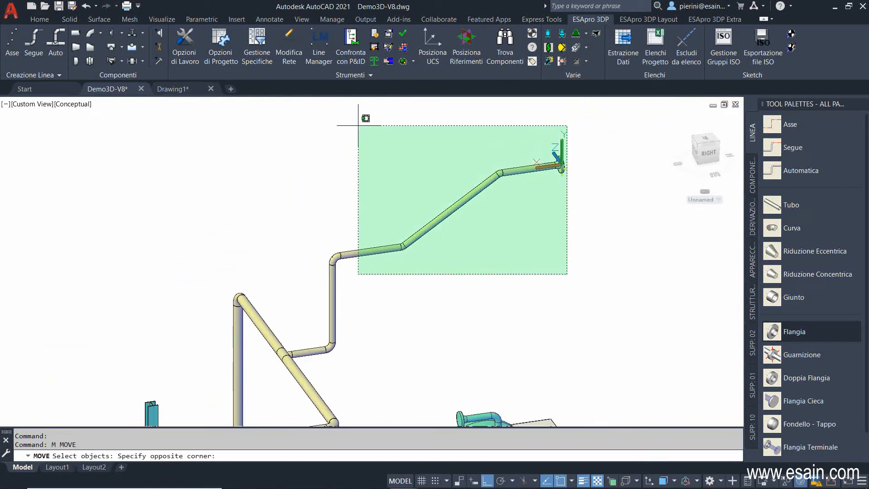
pyautogui.click(359, 126)
pyautogui.press('Return')
pyautogui.click(330, 154)
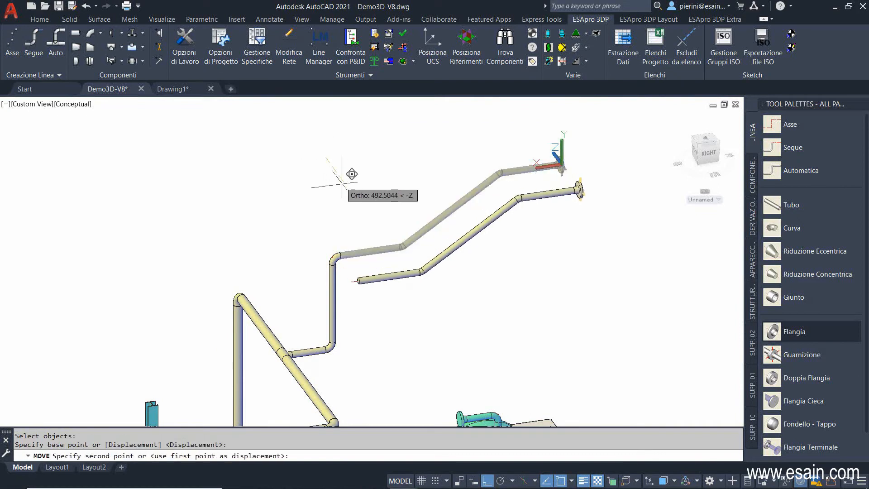
pyautogui.click(342, 178)
# - Delete the elbow at the top of the line 9701 riser
pyautogui.scroll(5, 344, 267)
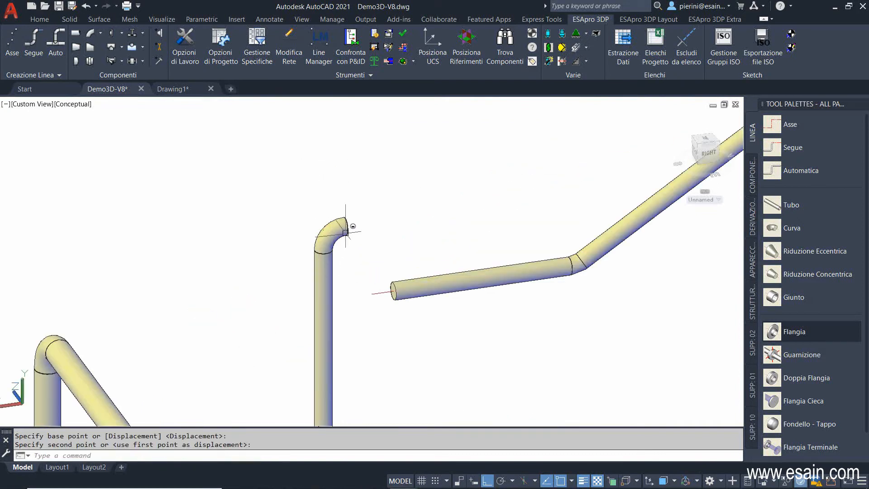
pyautogui.click(354, 225)
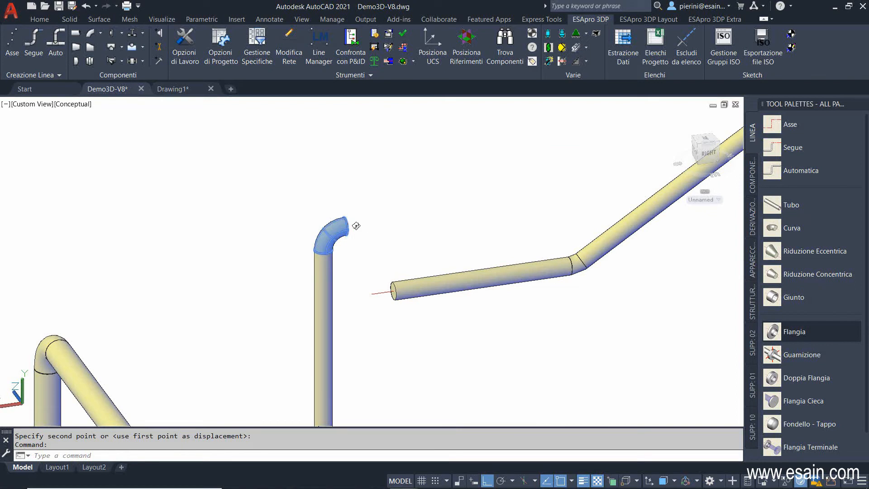
pyautogui.press('Delete')
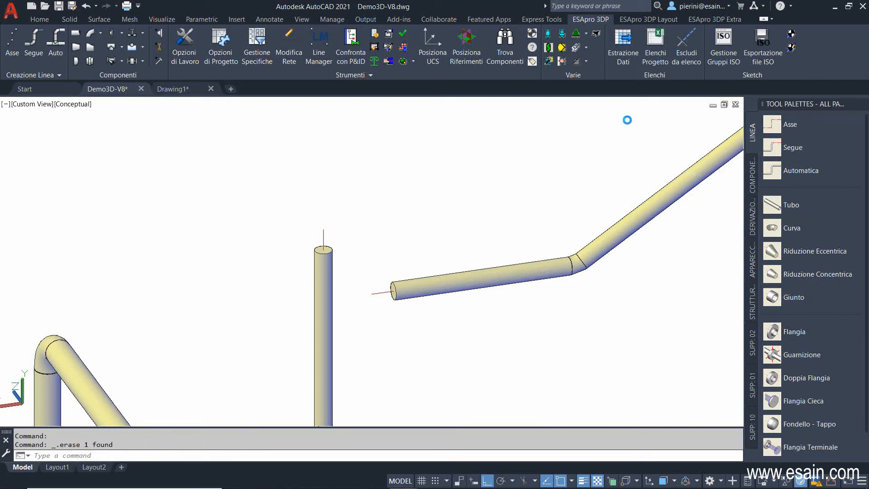
# - Extend the pipe axis from the free end of the moved upper piping to the upper end of the riser's axis
pyautogui.write('LL')
pyautogui.press('Return')
pyautogui.click(538, 188)
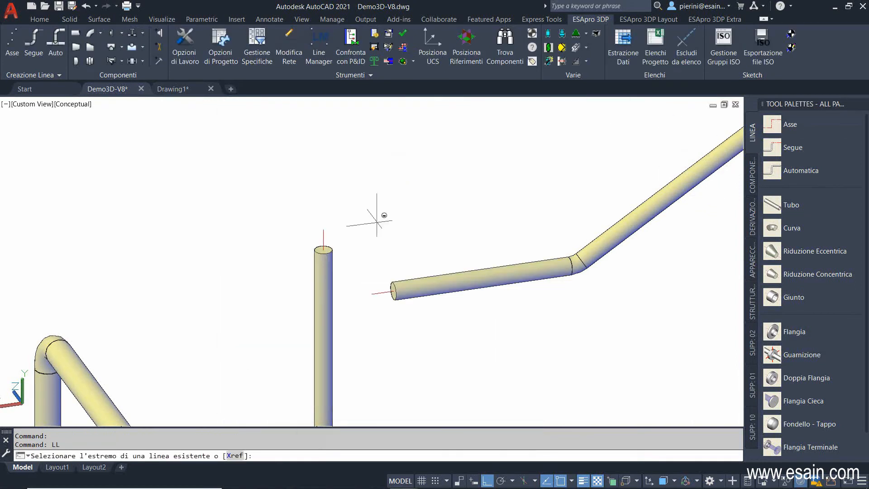
pyautogui.click(317, 237)
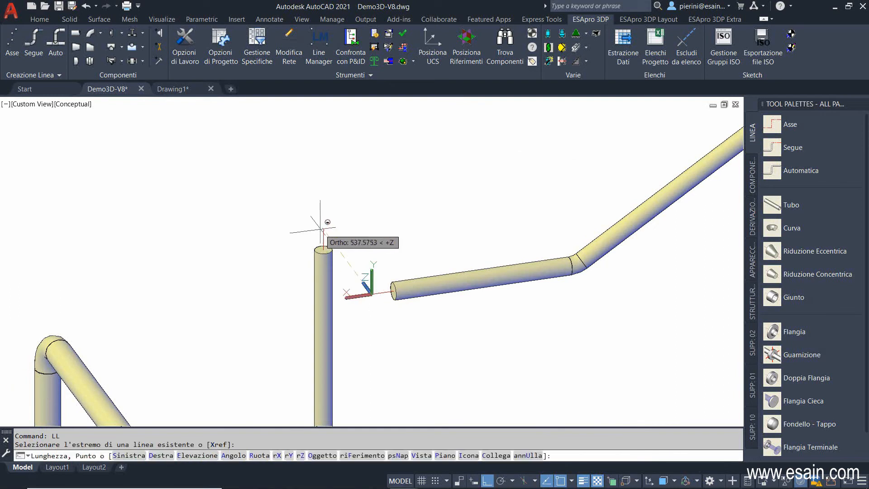
pyautogui.rightClick(415, 172)
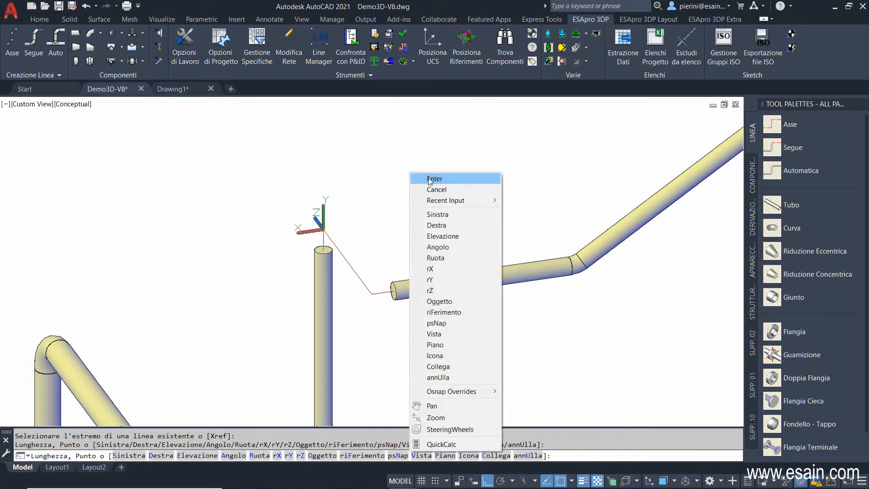
pyautogui.click(421, 176)
# - Fill the bare connecting axis of line 9701 with pipe and elbows using the Automatica line command
pyautogui.scroll(-3, 369, 171)
pyautogui.click(800, 170)
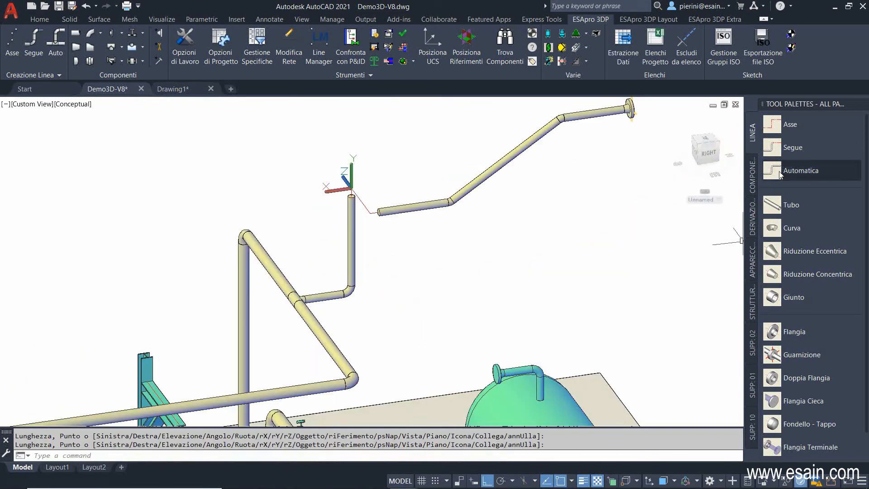
pyautogui.click(365, 206)
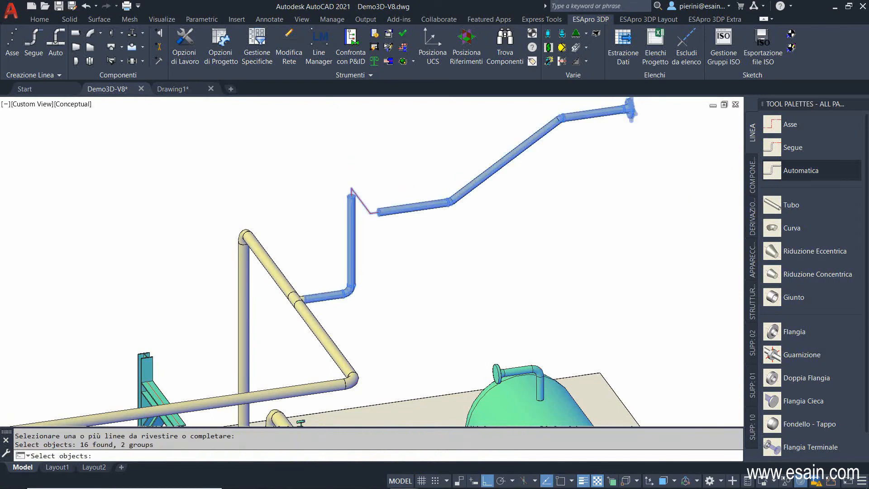
pyautogui.press('Return')
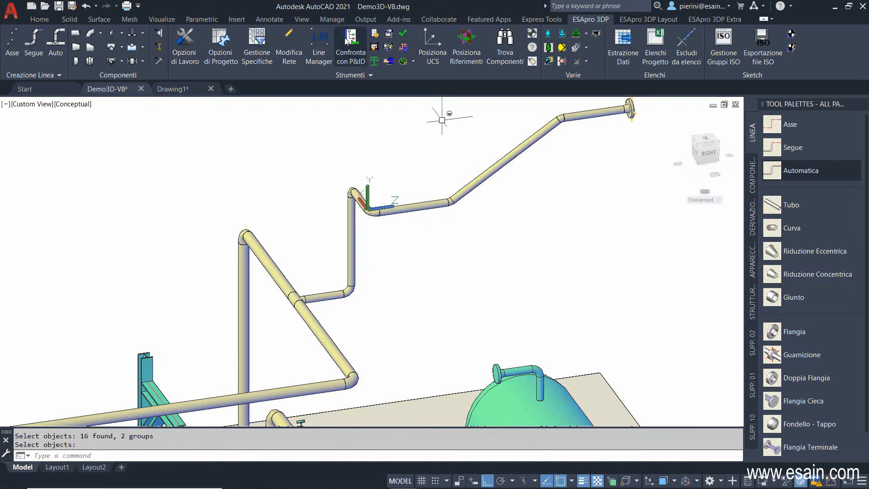
# - Shift the horizontal segment, oblique run and flanged end segment together farther from the riser, lengthening the connecting pipe with Modifica Rete
pyautogui.click(295, 50)
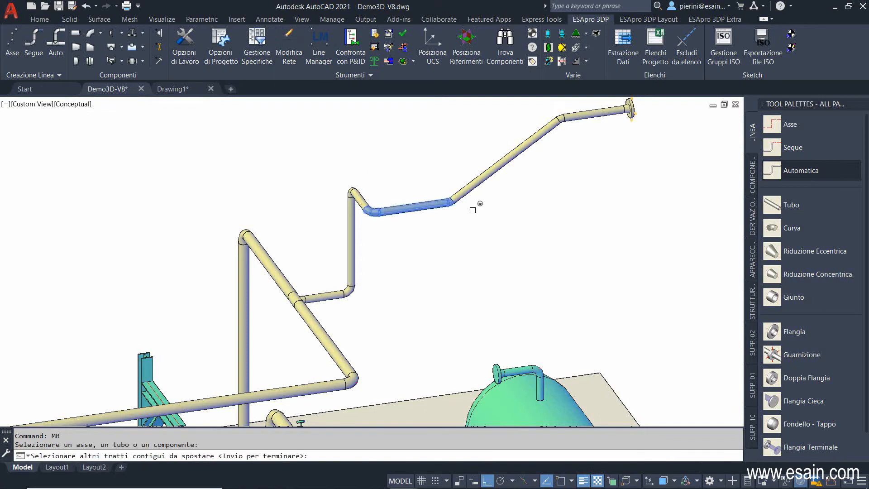
pyautogui.click(483, 177)
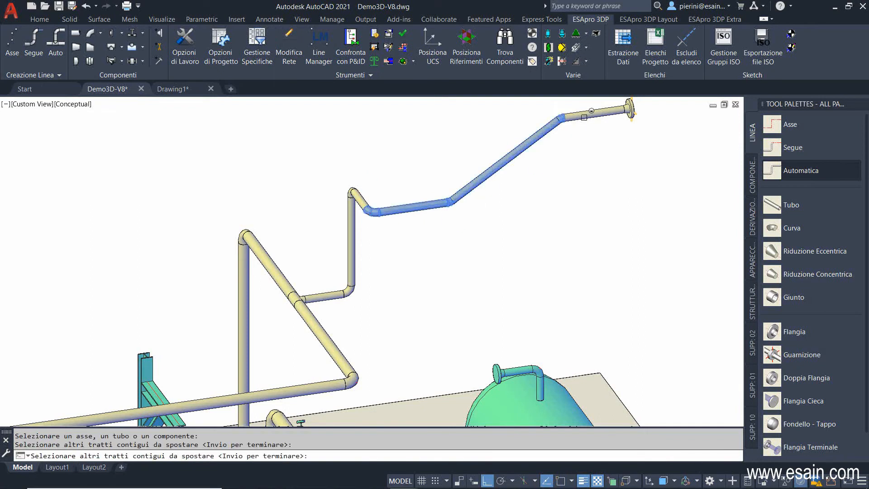
pyautogui.press('Return')
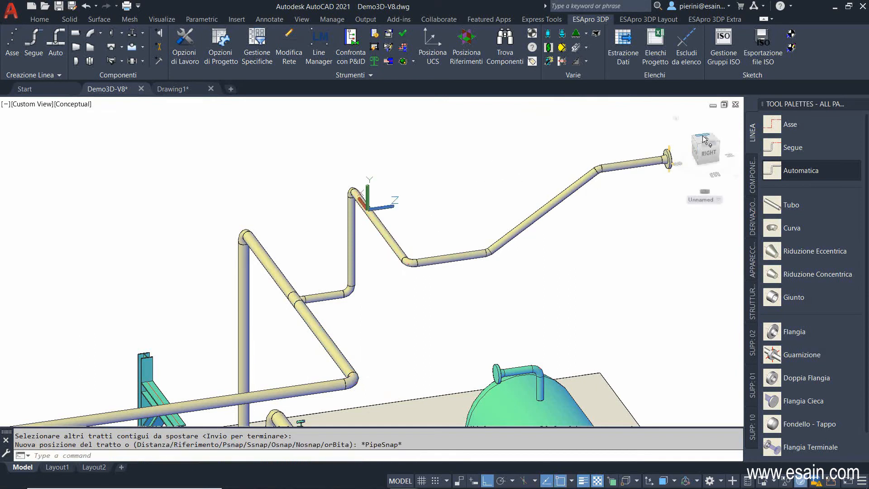
# - Inspect the rerouted piping from the top, from the SE isometric view and close up around the horizontal connecting segment
pyautogui.click(704, 141)
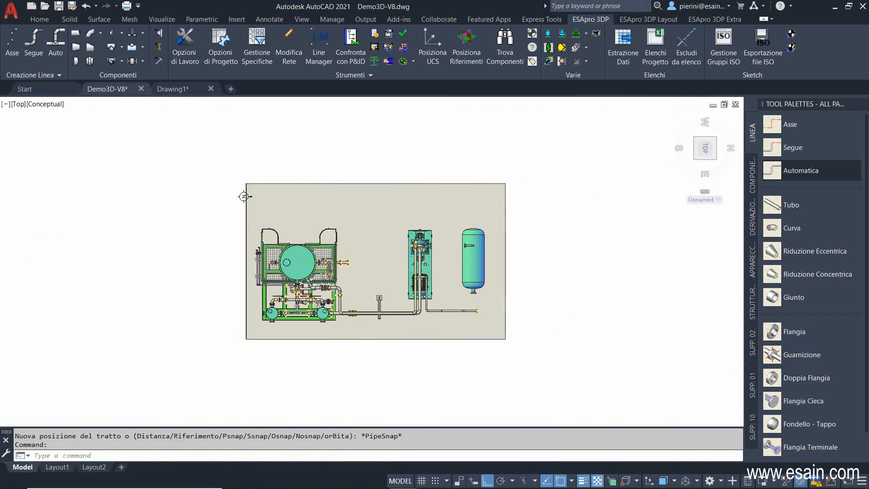
pyautogui.scroll(4, 447, 277)
pyautogui.click(696, 148)
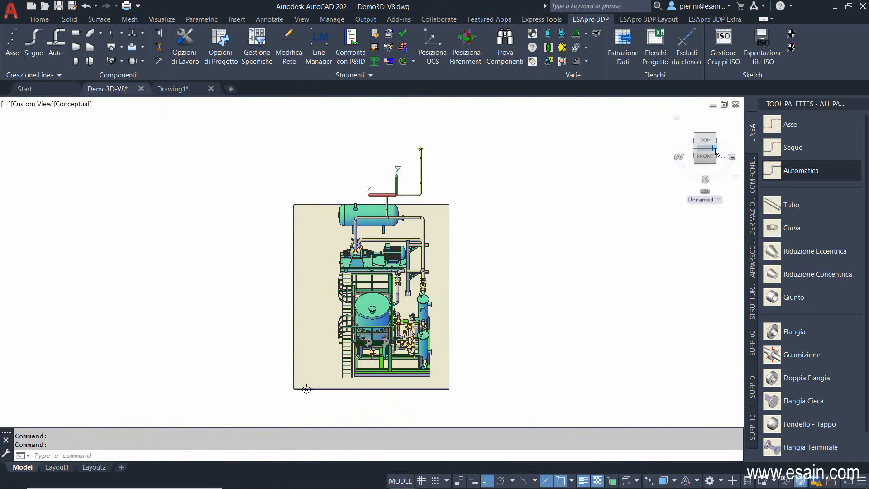
pyautogui.click(715, 149)
pyautogui.scroll(4, 451, 198)
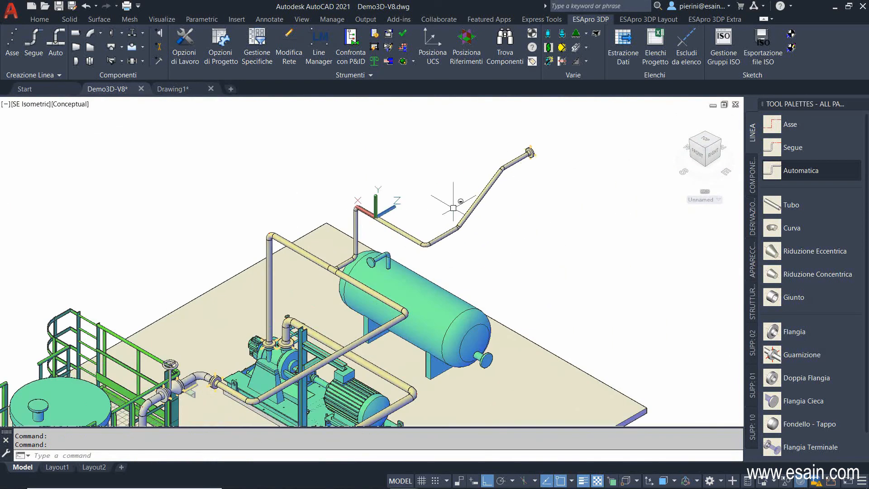
pyautogui.keyDown('shift'); pyautogui.moveTo(451, 198); pyautogui.dragTo(421, 181, button='middle'); pyautogui.keyUp('shift')
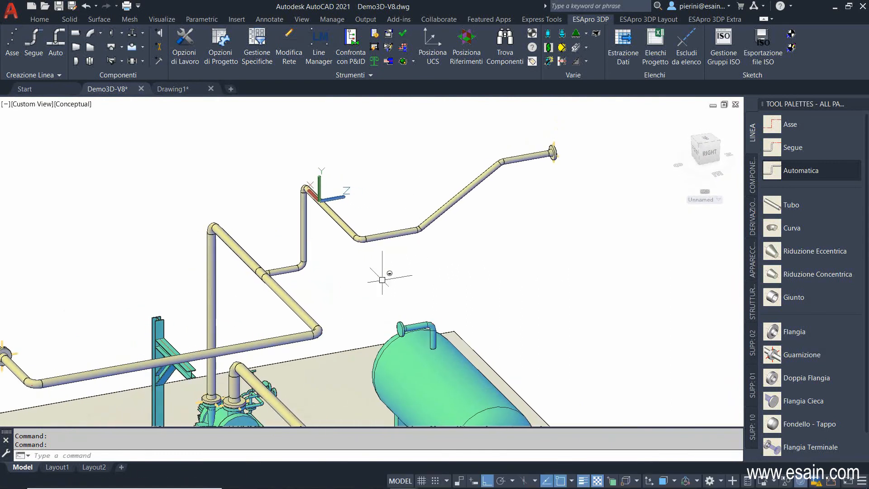
pyautogui.scroll(2, 363, 286)
pyautogui.keyDown('shift'); pyautogui.moveTo(397, 272); pyautogui.dragTo(405, 283, button='middle'); pyautogui.keyUp('shift')
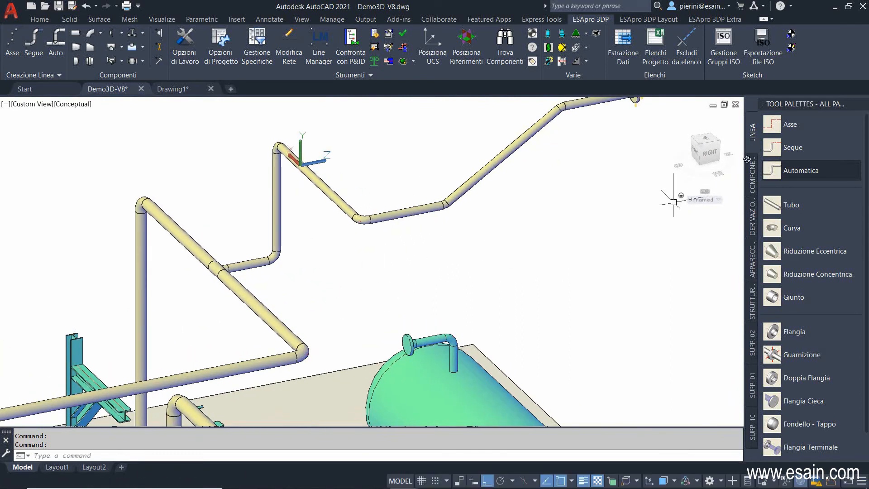
# - Route branch line 9803, class B1E, DN 50 - 2", down from line 9701's connecting pipe and out horizontally, ending with a Flangia
pyautogui.click(772, 150)
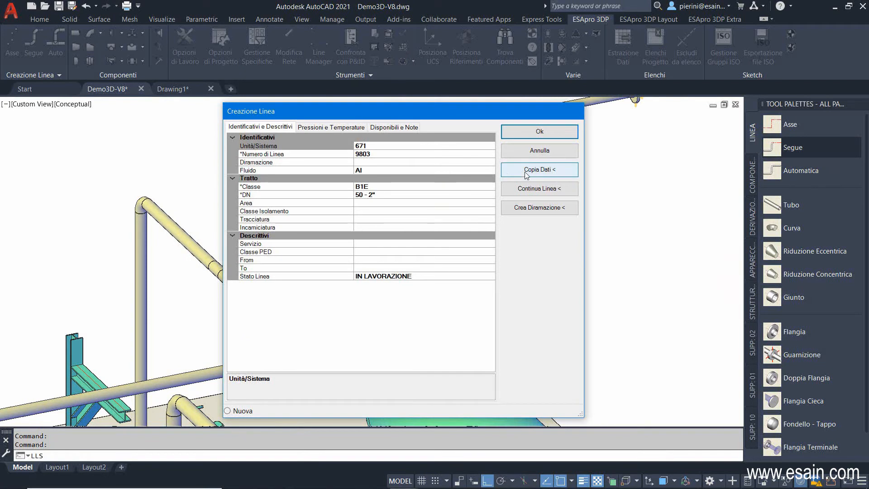
pyautogui.press('Return')
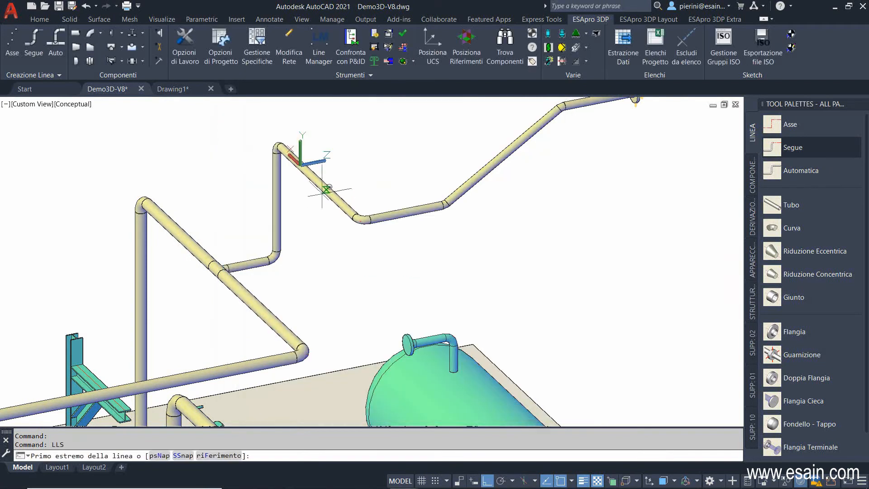
pyautogui.click(322, 291)
pyautogui.click(495, 262)
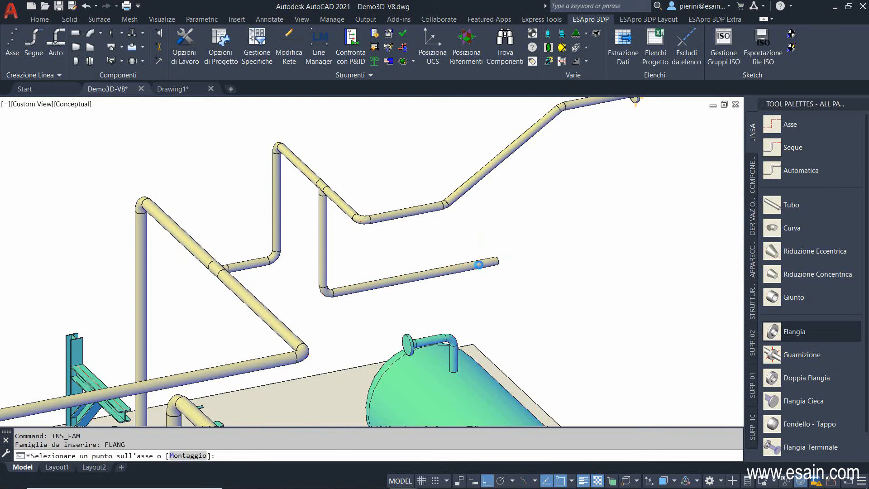
pyautogui.click(486, 265)
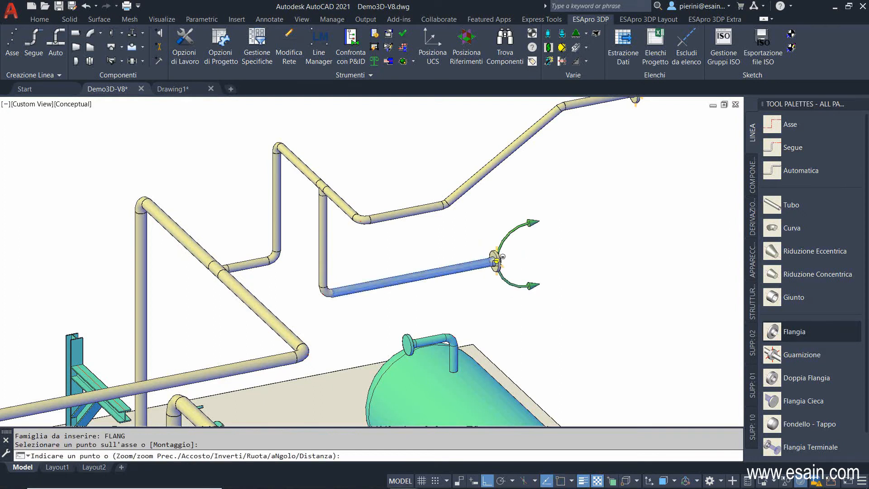
pyautogui.click(532, 253)
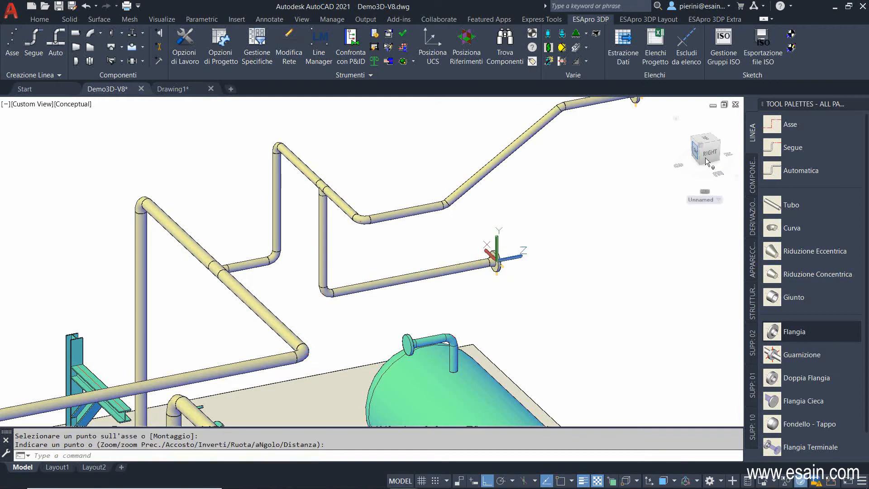
# - Insert a Valvola Diritta of type VALVOLE A GLOBO FLANGIATE midway along line 9803's horizontal segment
pyautogui.click(753, 178)
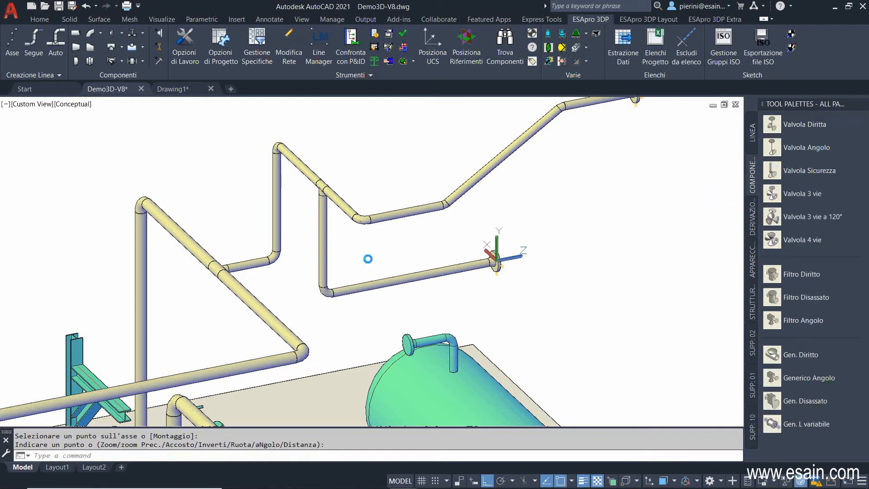
pyautogui.click(390, 281)
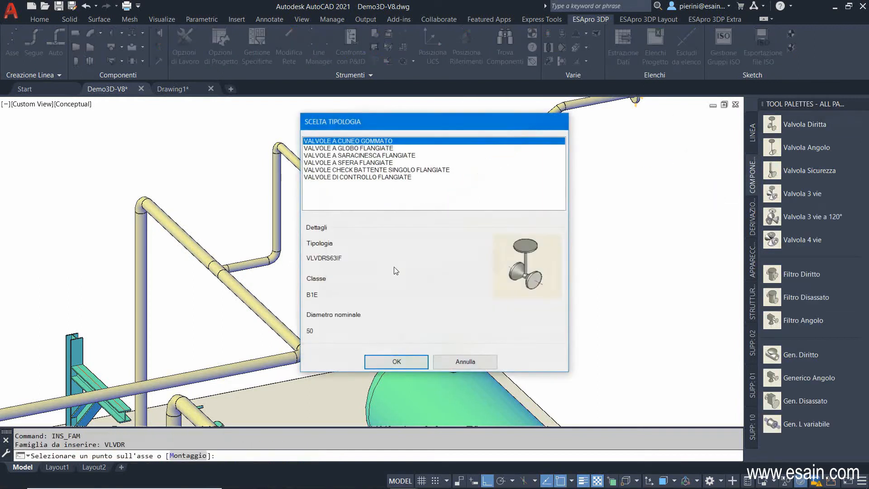
pyautogui.click(373, 149)
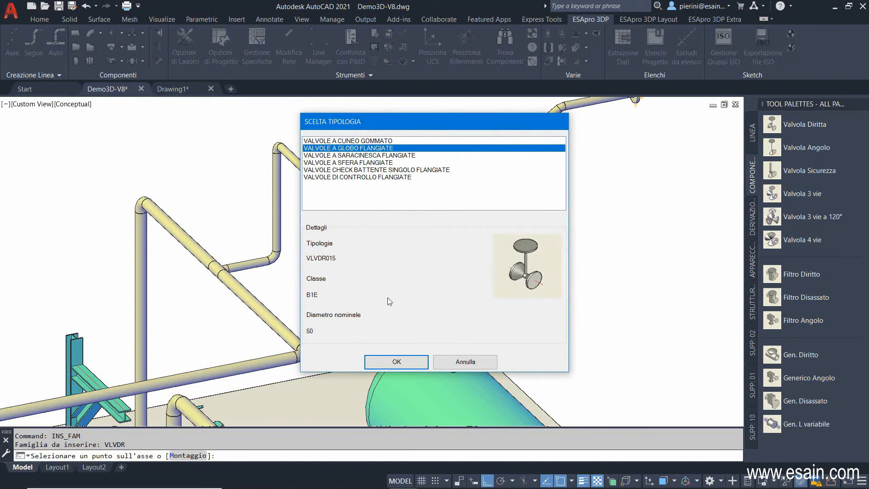
pyautogui.click(390, 362)
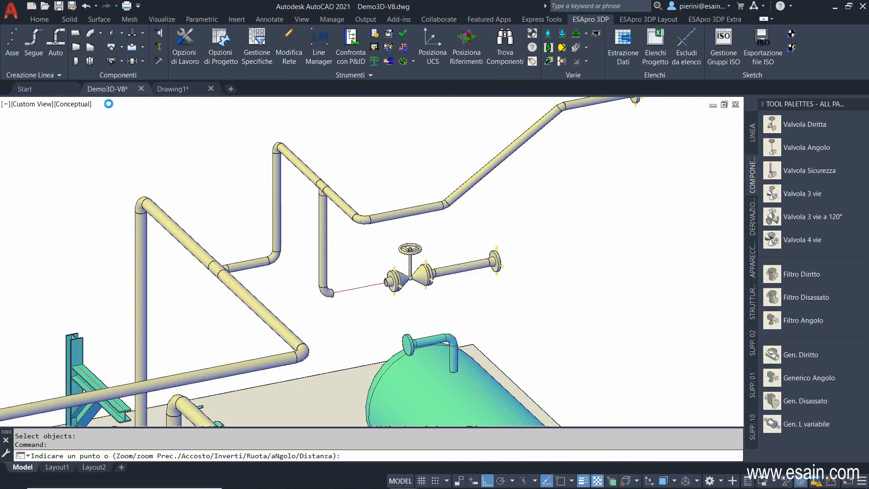
# - In 2D Wireframe display, set line 9803's DN to 25 - 1" and update the whole line's components to that size
pyautogui.click(77, 108)
pyautogui.click(96, 128)
pyautogui.scroll(2, 385, 286)
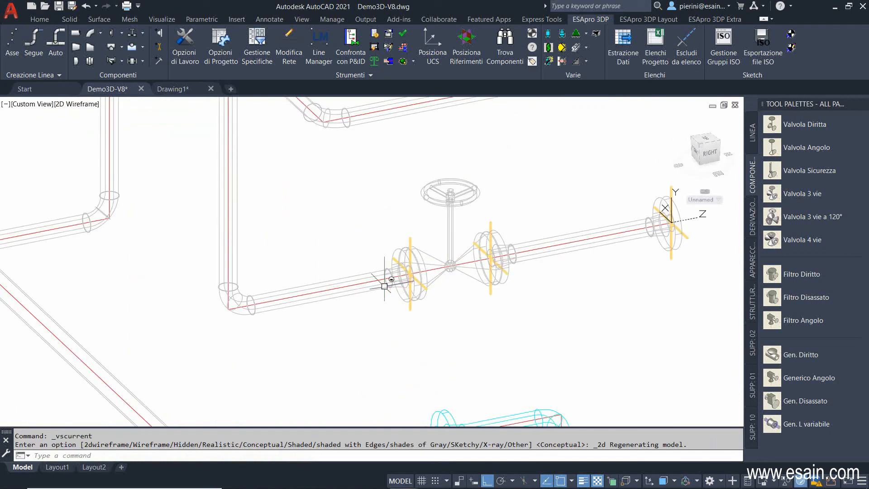
pyautogui.click(361, 283)
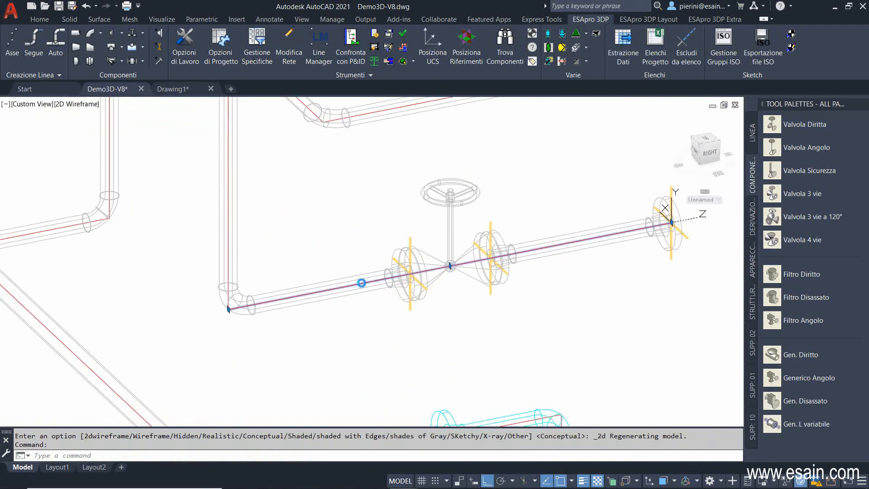
pyautogui.doubleClick(361, 283)
pyautogui.click(373, 195)
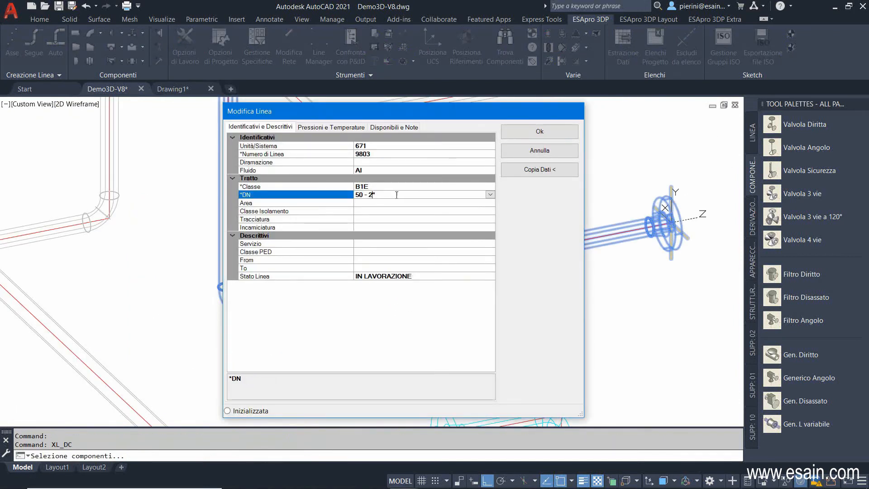
pyautogui.click(490, 195)
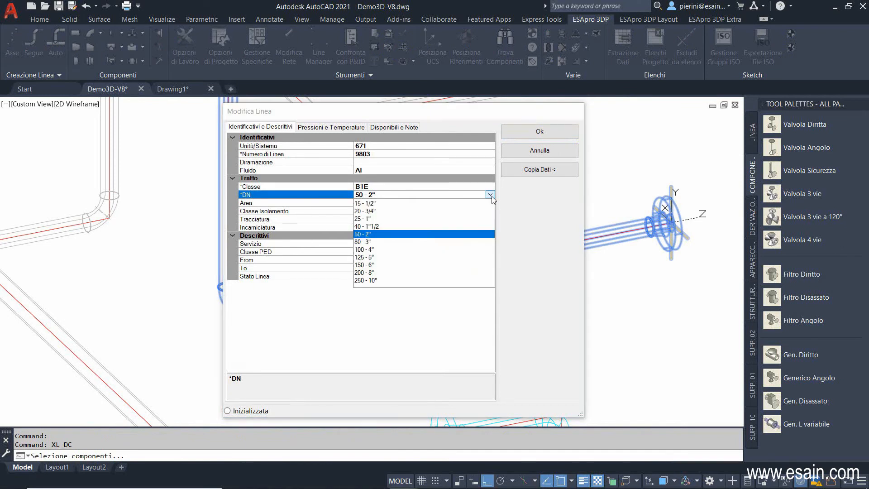
pyautogui.click(373, 219)
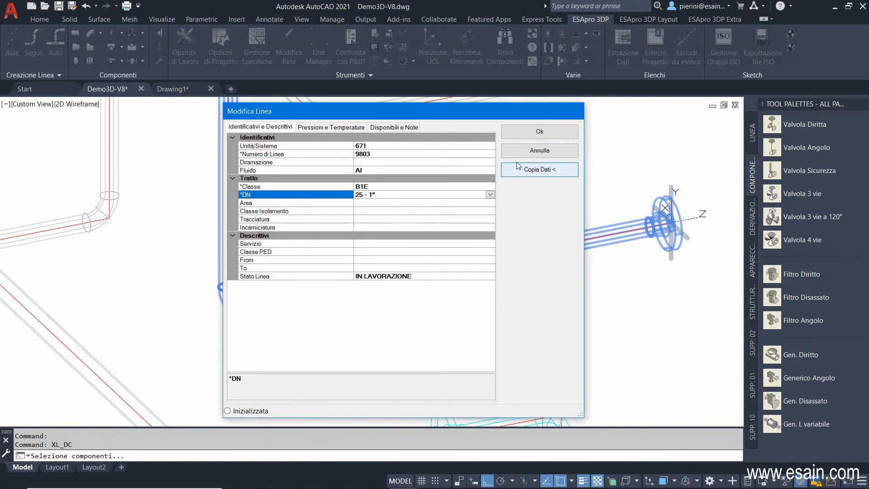
pyautogui.click(531, 131)
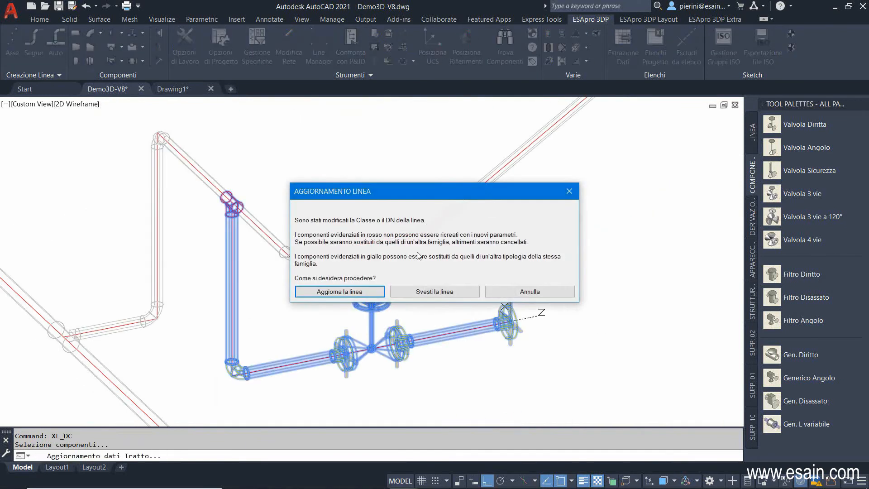
pyautogui.click(329, 292)
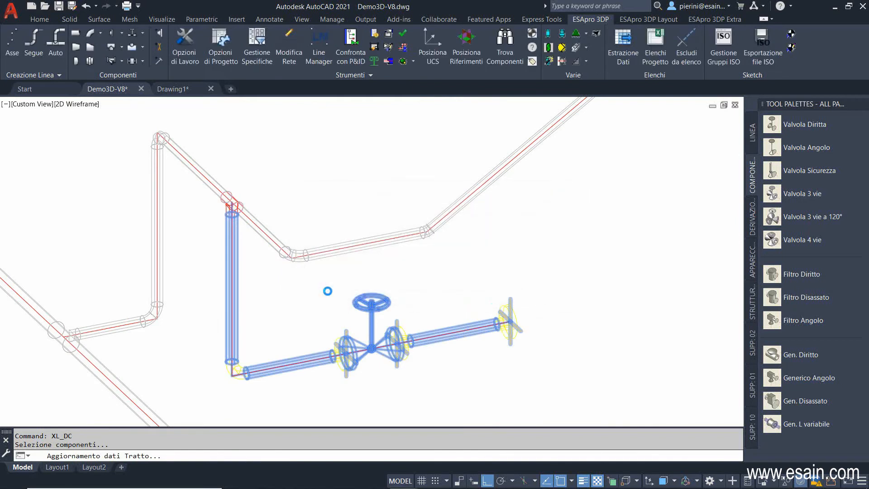
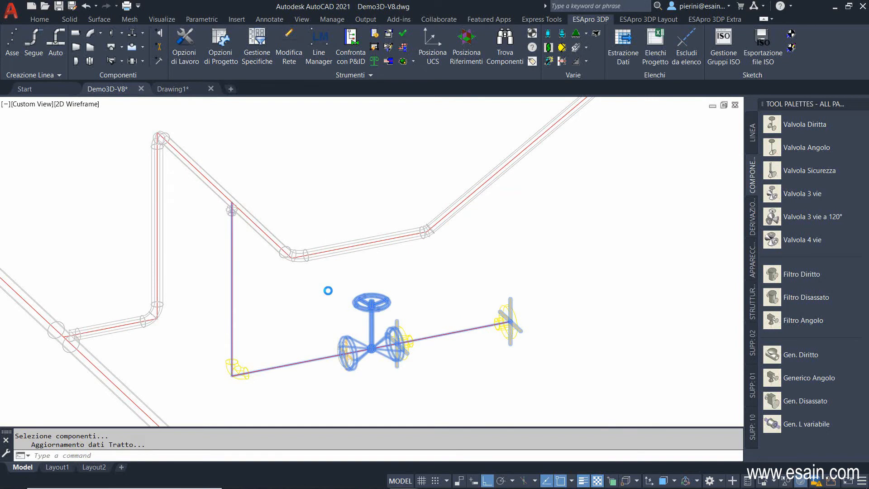
# - Switch to Conceptual shading and examine the component data of line 9803's lower elbow and its flanged valve up close
pyautogui.click(83, 105)
pyautogui.click(102, 138)
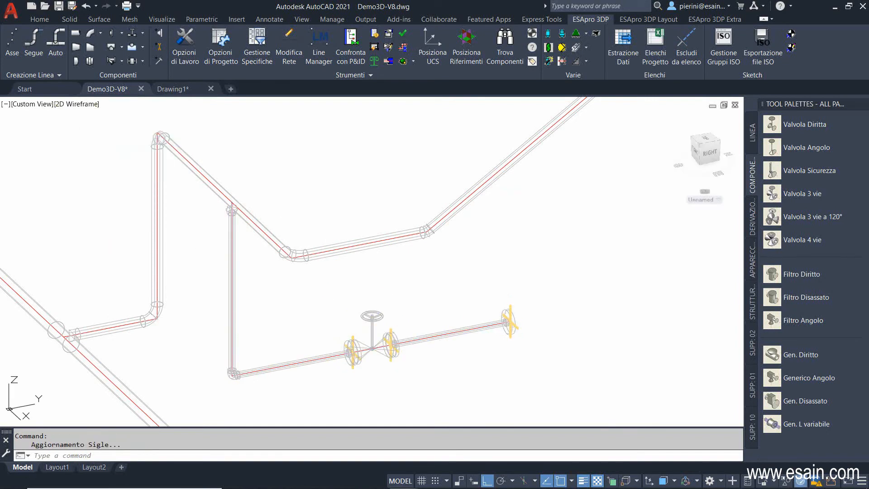
pyautogui.scroll(5, 239, 382)
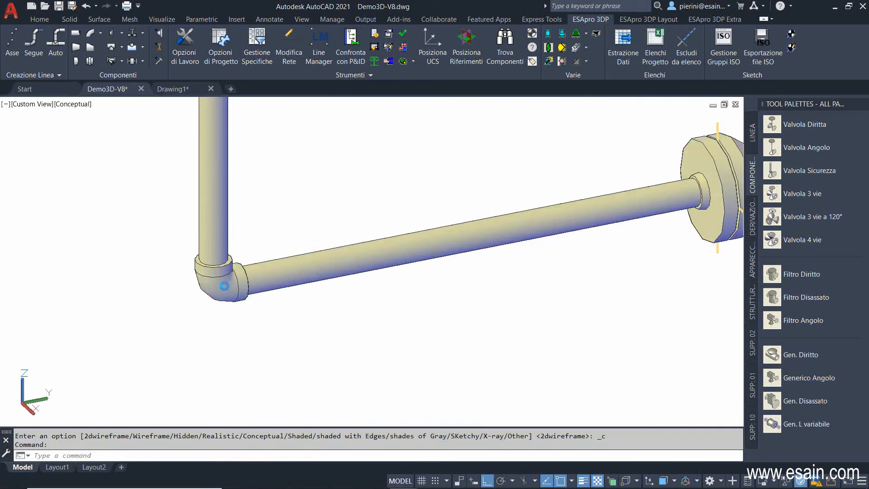
pyautogui.doubleClick(224, 286)
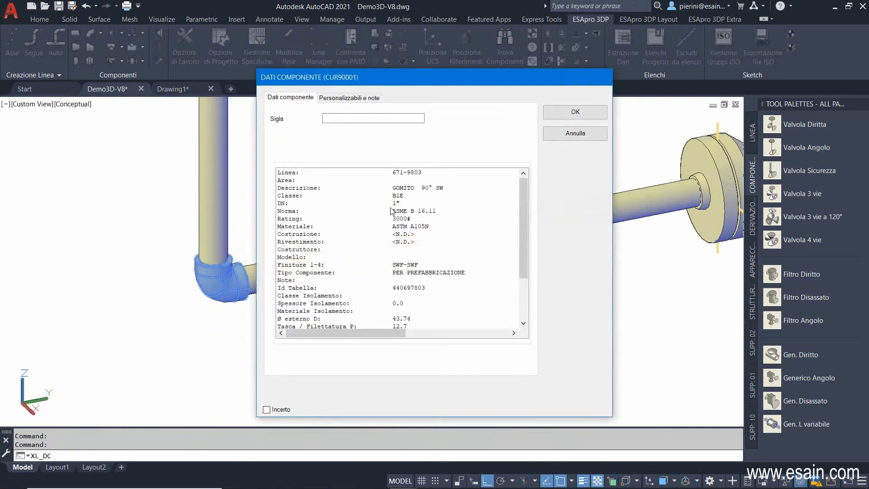
pyautogui.click(553, 113)
pyautogui.moveTo(629, 262); pyautogui.dragTo(345, 353, button='middle')
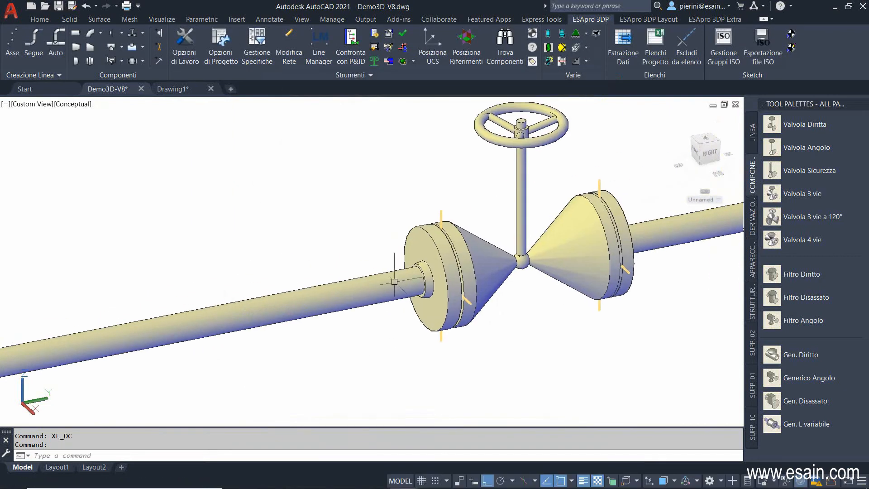
# - Examine the component data of the flange welded to the pipe beside line 9803's globe valve
pyautogui.doubleClick(426, 303)
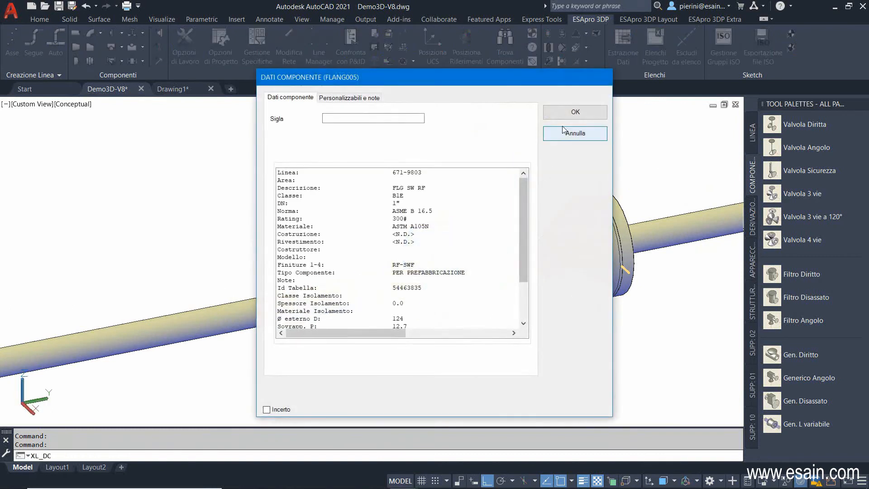
pyautogui.click(565, 114)
# - Extract the drawing's data for the project lists, including both Materiali and Giunti
pyautogui.scroll(-8, 426, 303)
pyautogui.middleClick(467, 243)
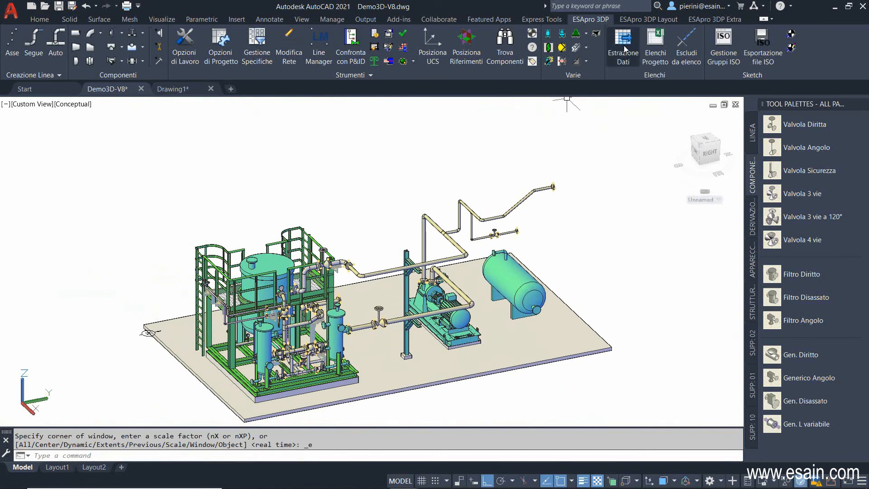
pyautogui.click(624, 46)
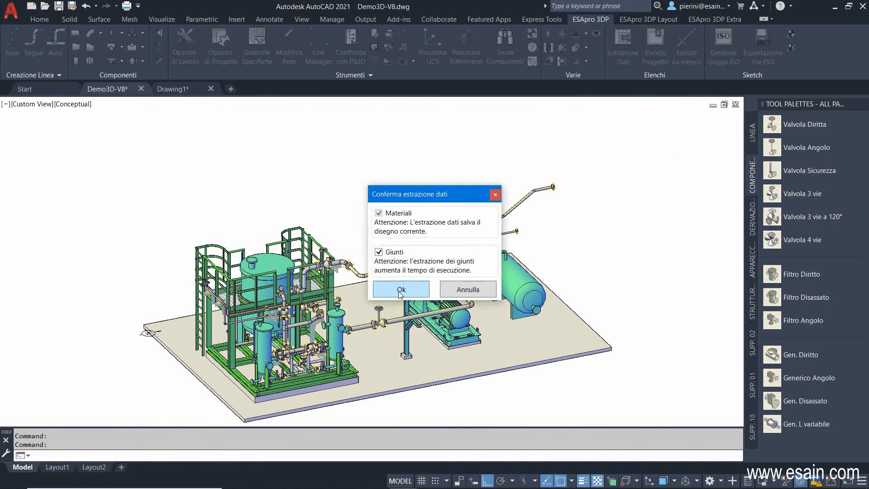
pyautogui.click(398, 292)
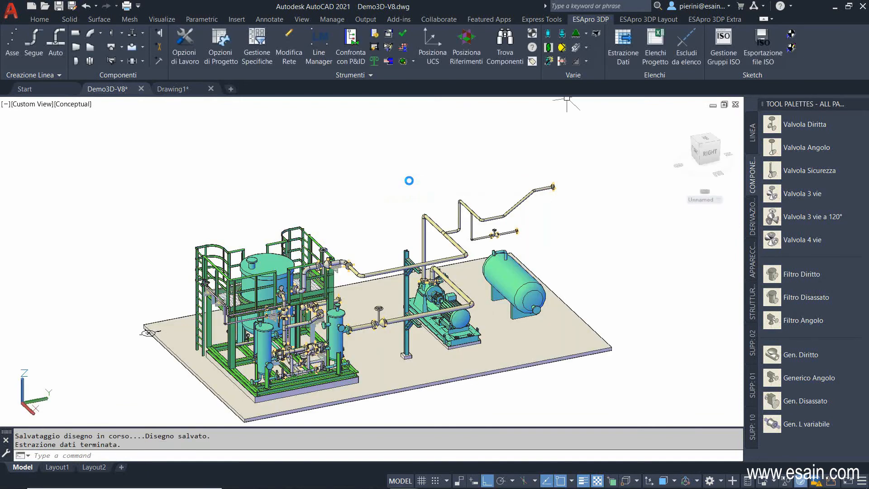
# - Generate an Excel project list of type Componenti using the TUTTO - ALL MATERIALS model
pyautogui.click(647, 59)
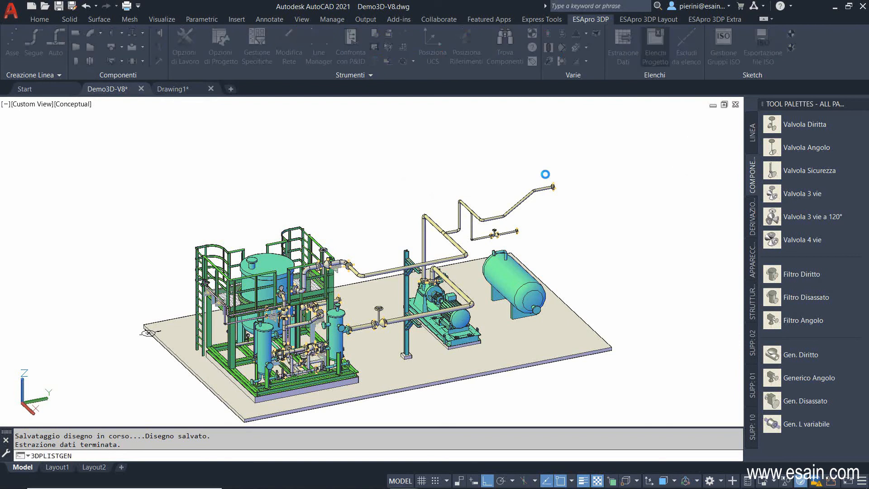
pyautogui.click(360, 133)
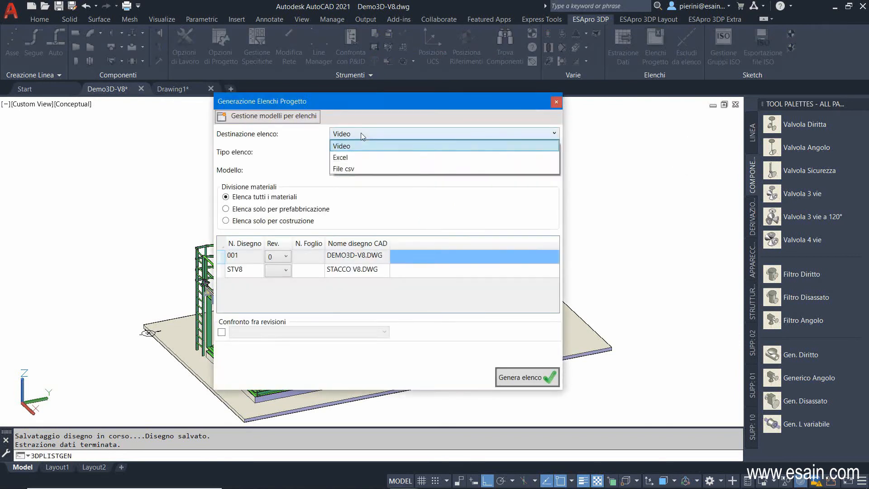
pyautogui.click(358, 154)
pyautogui.click(357, 153)
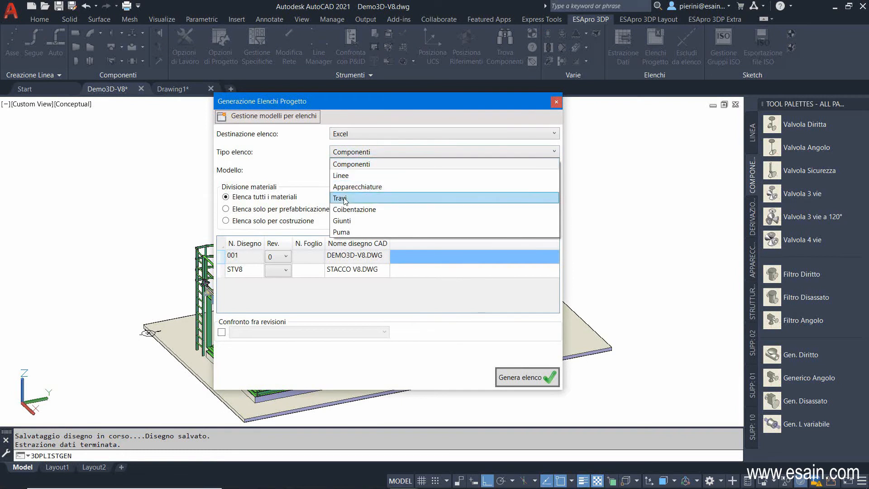
pyautogui.click(344, 164)
pyautogui.click(358, 171)
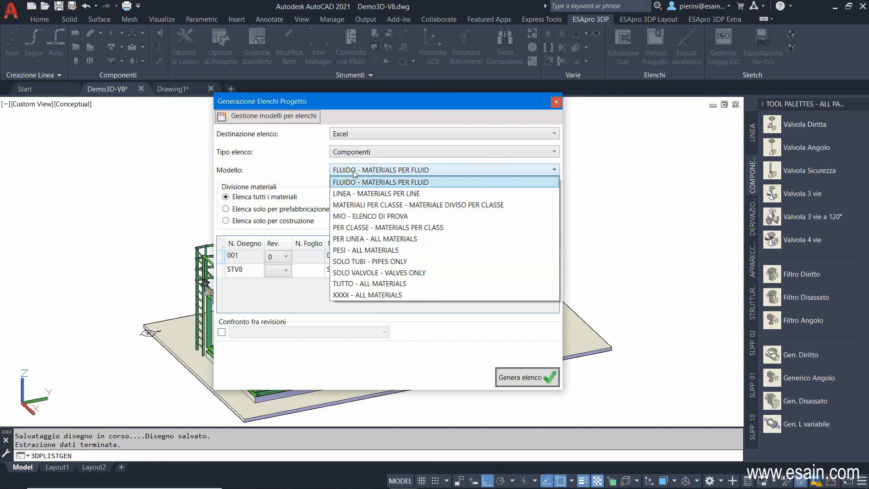
pyautogui.click(364, 284)
pyautogui.click(509, 377)
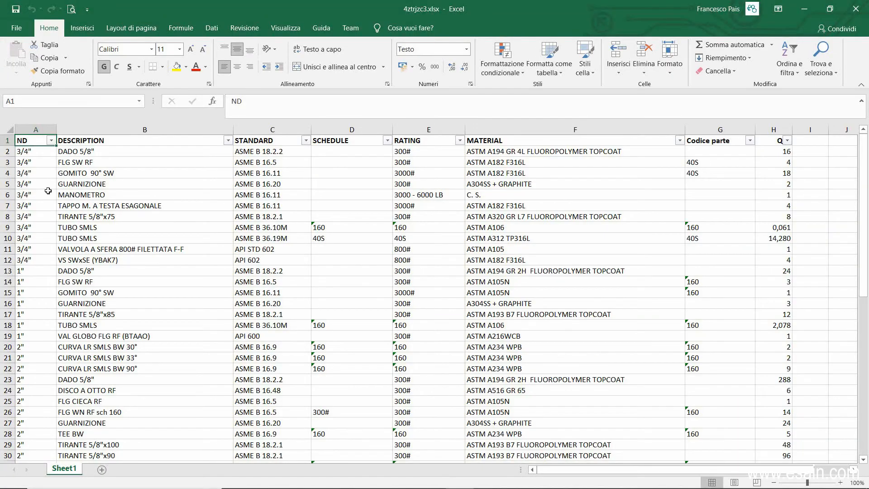
# - Filter the material list's ND column to show only the 3" and 4" sizes
pyautogui.click(51, 141)
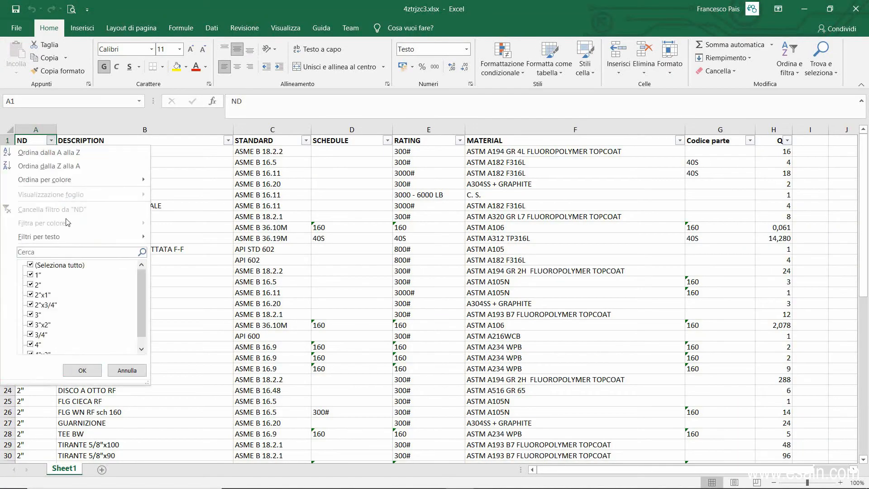
pyautogui.click(54, 265)
pyautogui.scroll(-1, 139, 310)
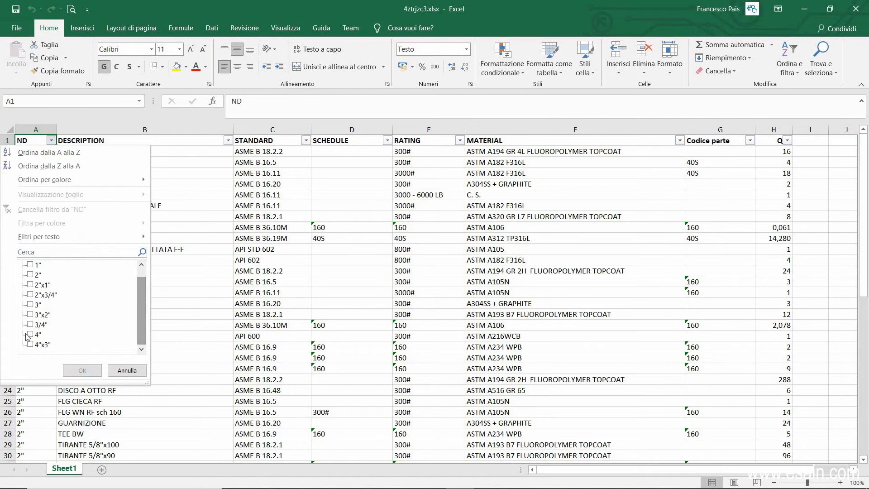
pyautogui.click(30, 335)
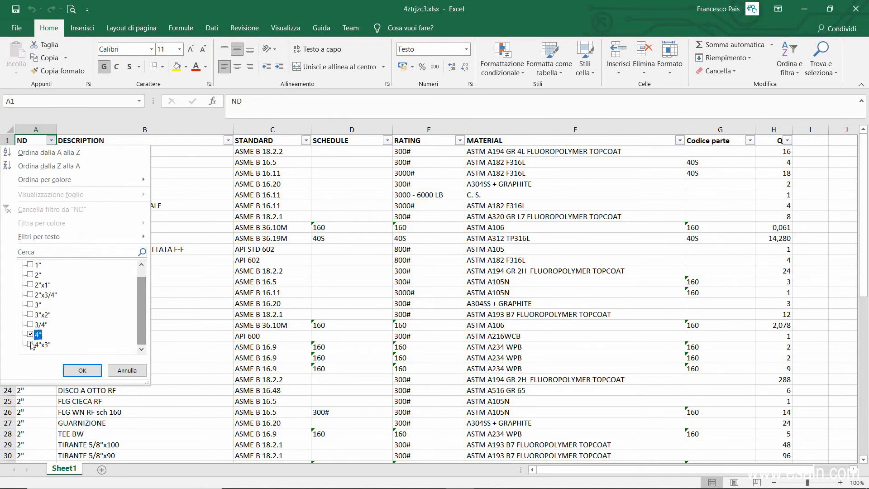
pyautogui.click(31, 305)
pyautogui.click(82, 370)
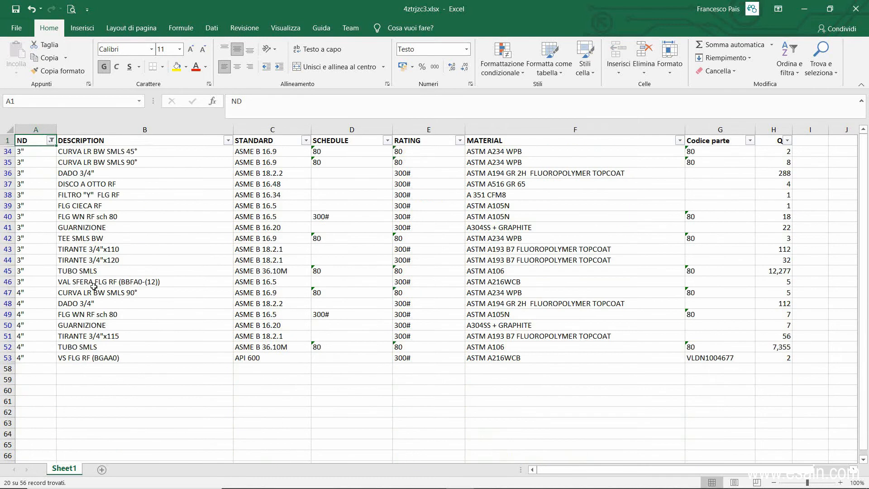
# - Select the filtered quantities in column H, and close the workbook saving its changes
pyautogui.click(94, 280)
pyautogui.click(434, 315)
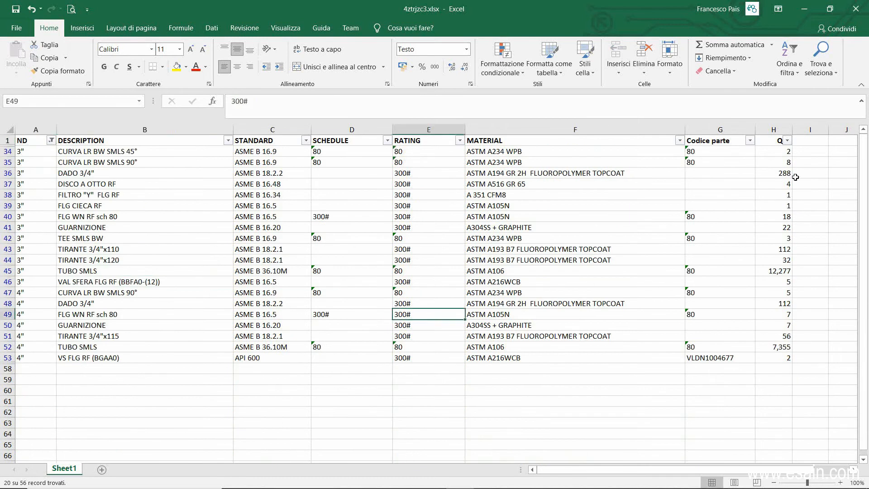
pyautogui.moveTo(781, 154); pyautogui.dragTo(781, 359)
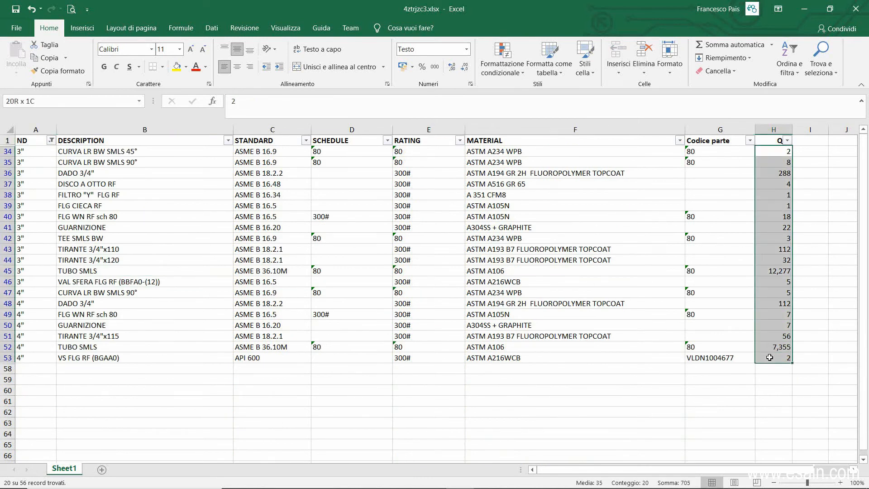
pyautogui.click(853, 9)
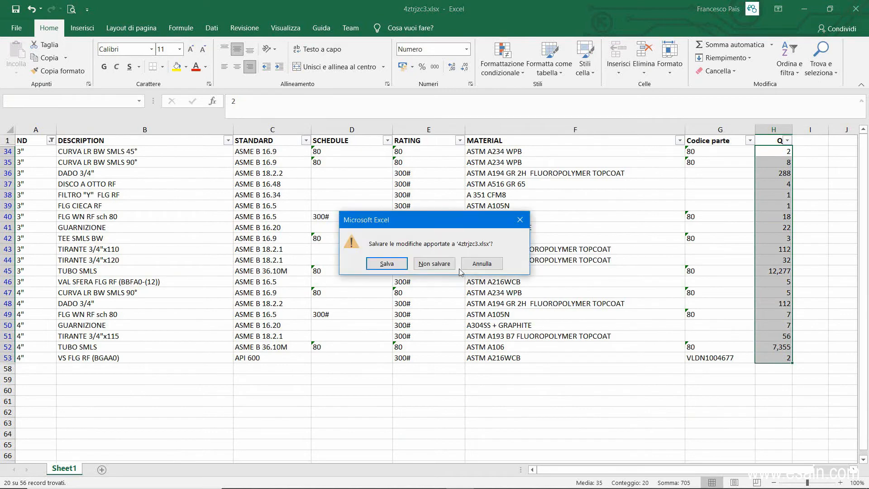
pyautogui.click(388, 263)
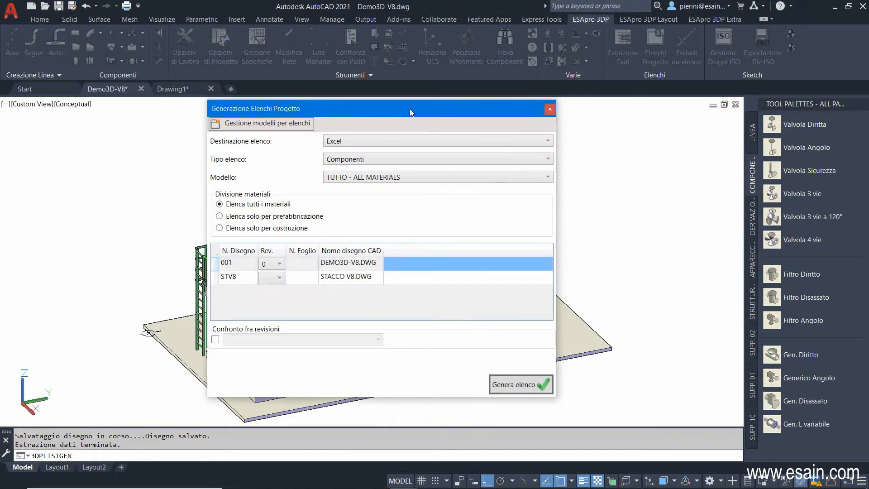
# - Examine the fields and headings of the FLUIDO component list model in the list model manager
pyautogui.moveTo(411, 109); pyautogui.dragTo(419, 107)
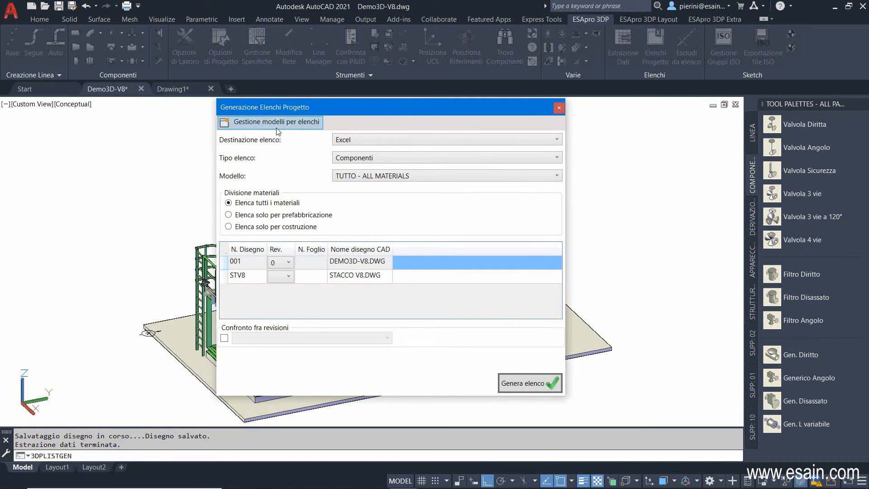
pyautogui.click(263, 123)
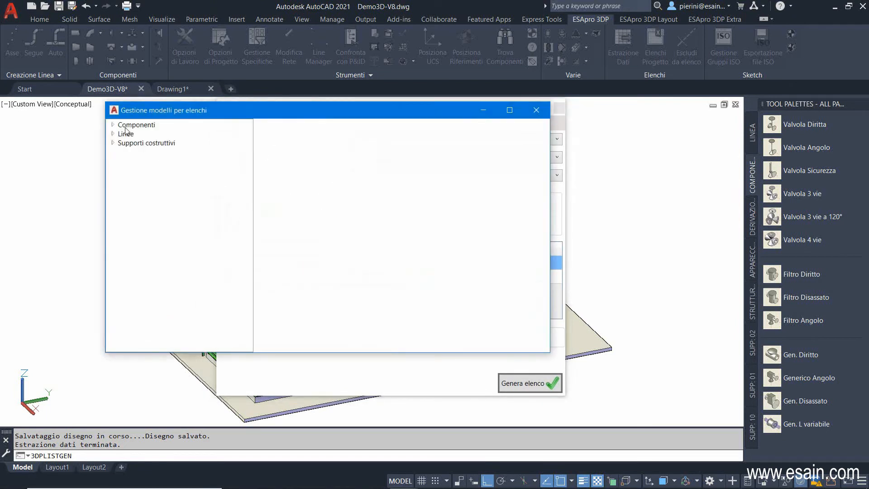
pyautogui.doubleClick(126, 128)
pyautogui.click(133, 136)
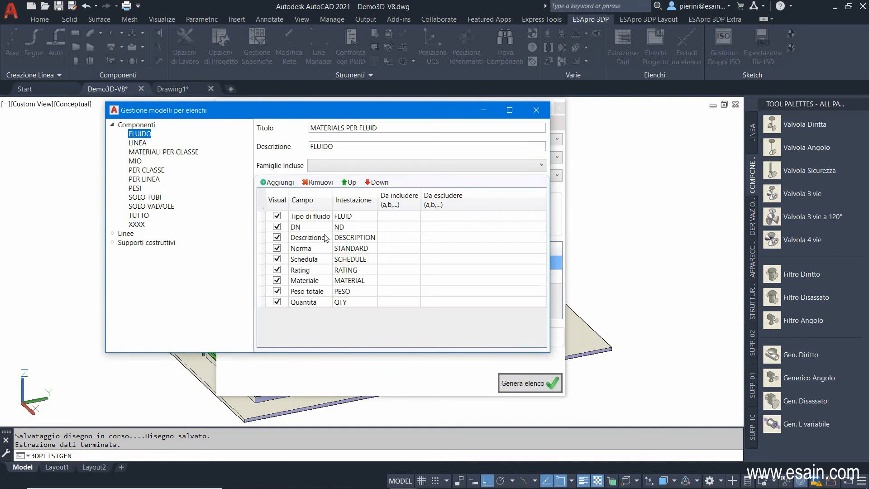
pyautogui.click(344, 219)
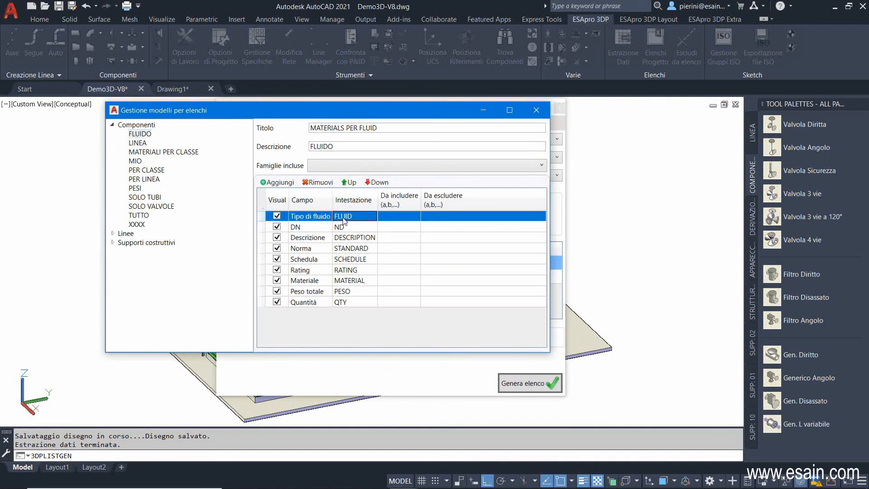
pyautogui.click(143, 216)
pyautogui.click(134, 136)
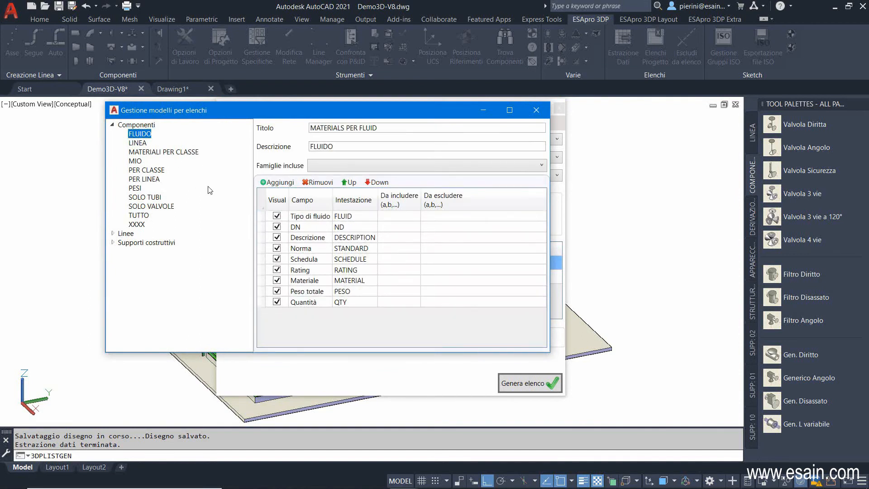
pyautogui.click(351, 218)
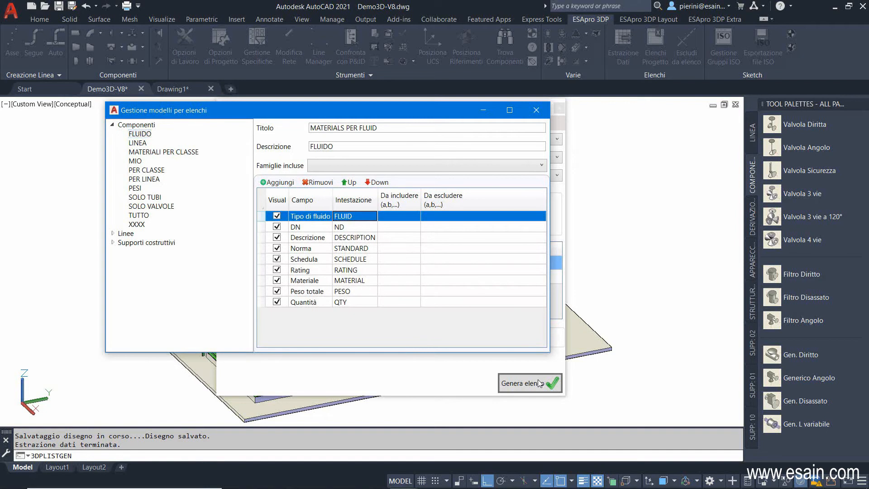
pyautogui.click(536, 111)
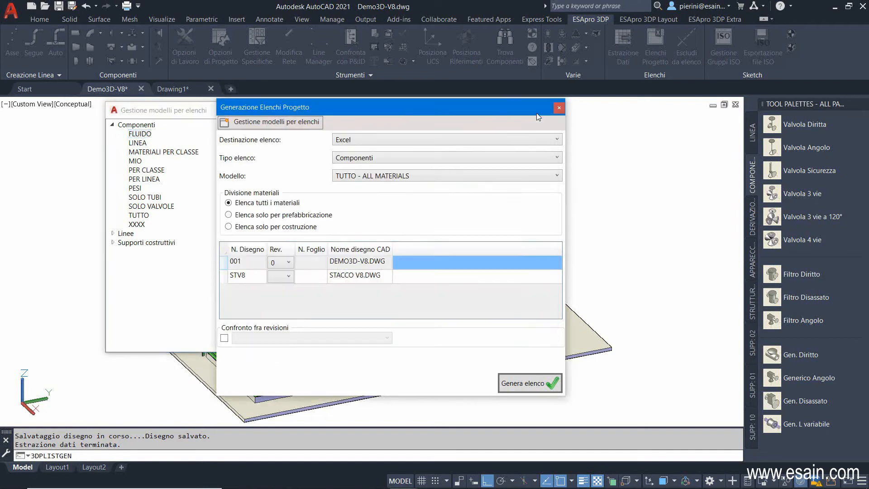
# - Generate the Componenti list with the FLUIDO - MATERIALS PER FLUID model and Video as destination
pyautogui.click(397, 180)
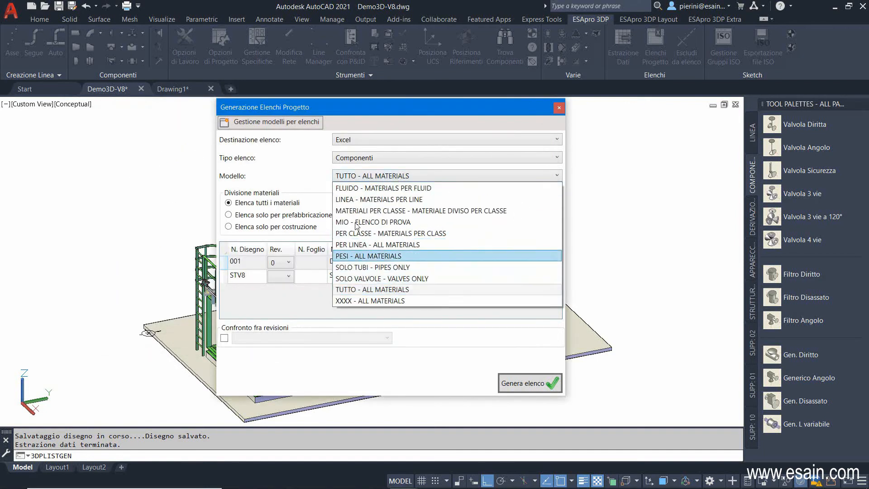
pyautogui.click(356, 188)
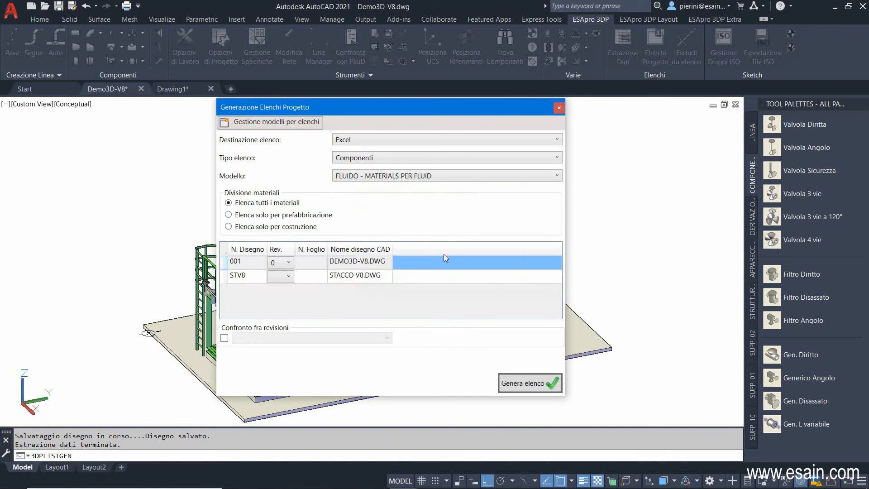
pyautogui.click(364, 144)
pyautogui.click(355, 154)
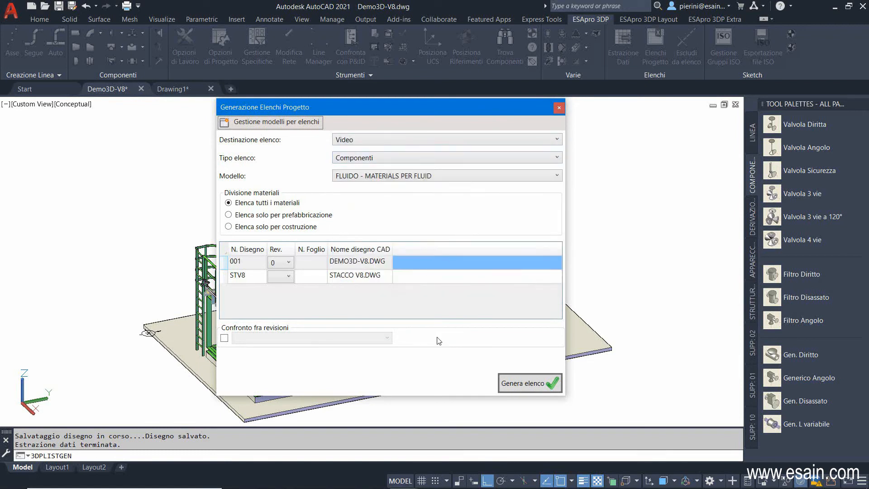
pyautogui.click(515, 384)
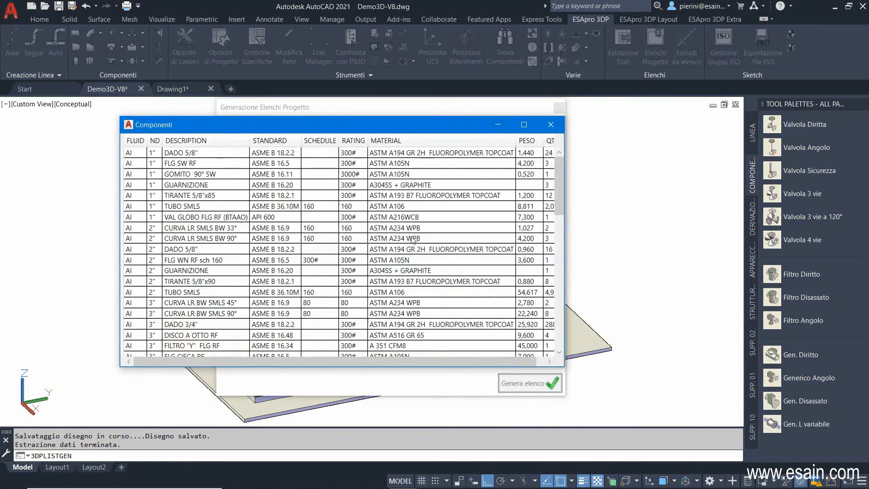
# - Maximize the generated Componenti list and review its weights and quantities by fluid, closing it when done
pyautogui.click(523, 125)
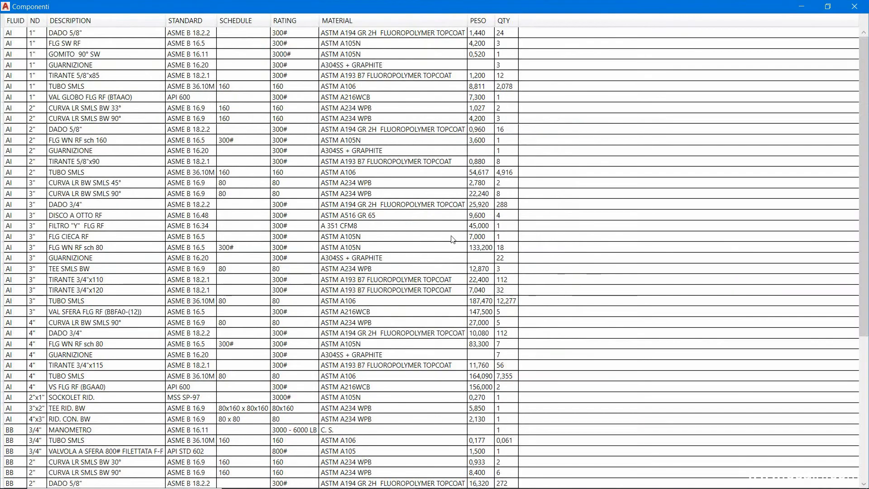
pyautogui.scroll(-7, 32, 181)
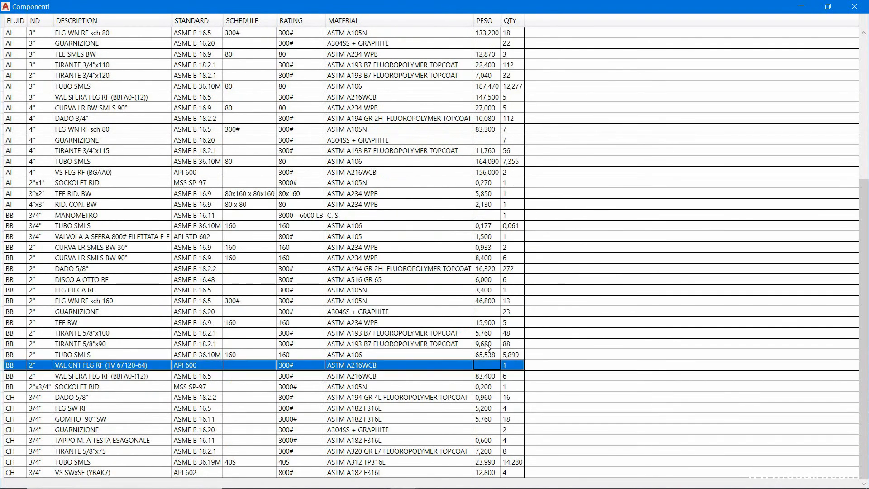
pyautogui.scroll(7, 488, 347)
pyautogui.moveTo(526, 68); pyautogui.dragTo(512, 174)
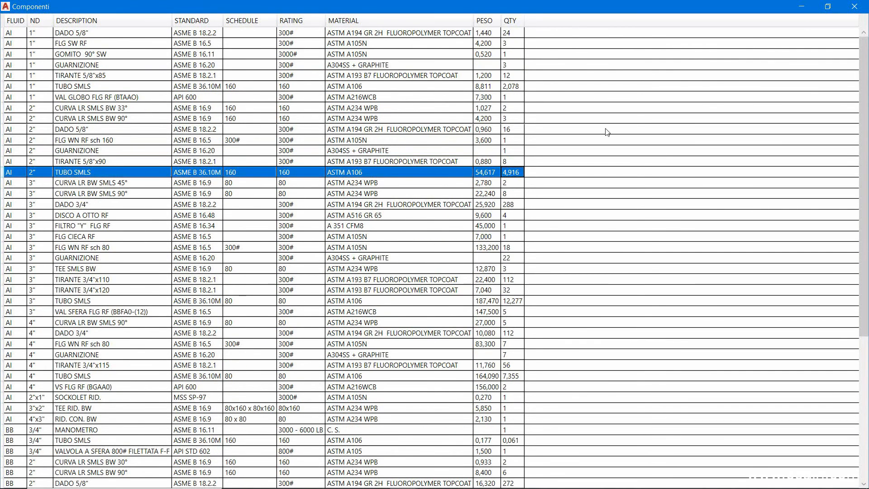
pyautogui.click(854, 7)
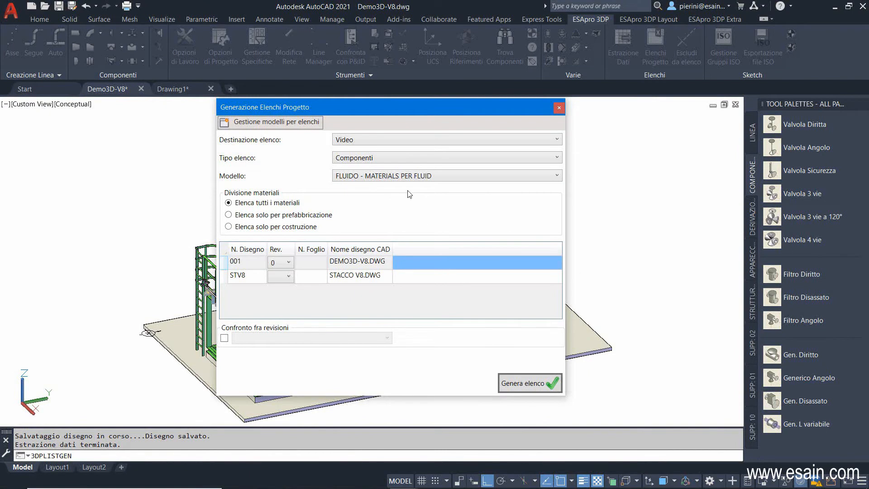
# - Generate the Travi list with Video as destination and review its UPN beam rows before closing it
pyautogui.click(367, 158)
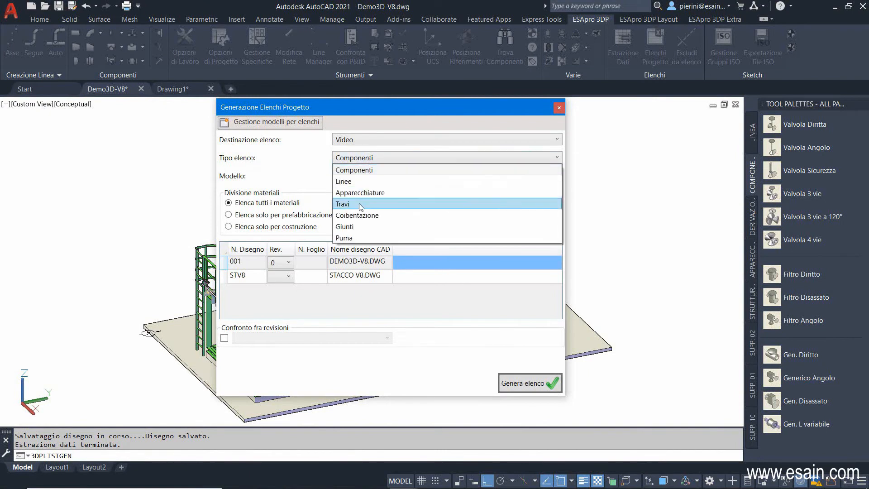
pyautogui.click(360, 203)
pyautogui.click(525, 383)
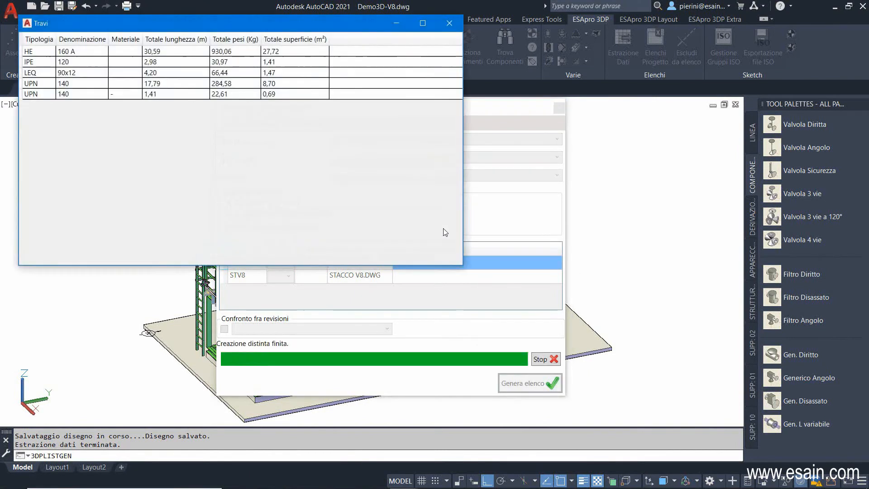
pyautogui.moveTo(257, 23); pyautogui.dragTo(346, 70)
pyautogui.click(140, 101)
pyautogui.click(136, 130)
pyautogui.click(559, 72)
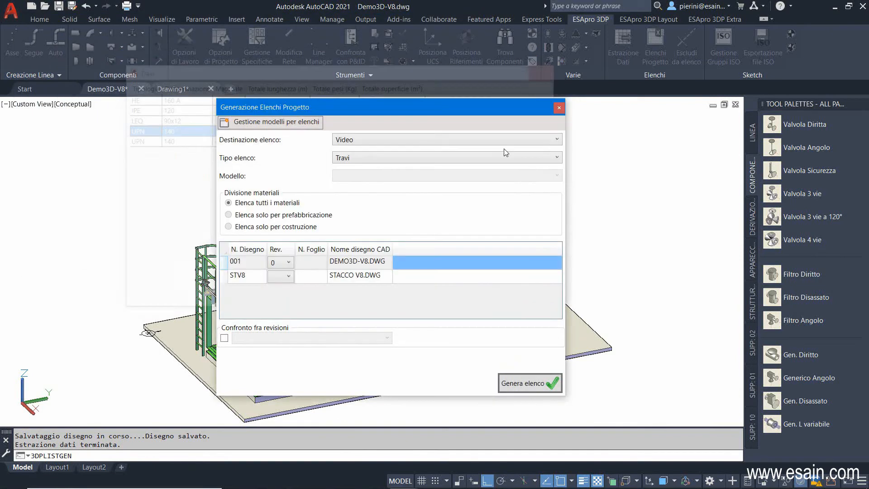
# - Generate the Coibentazione list with Video as destination and review its insulation rows before closing it
pyautogui.click(364, 161)
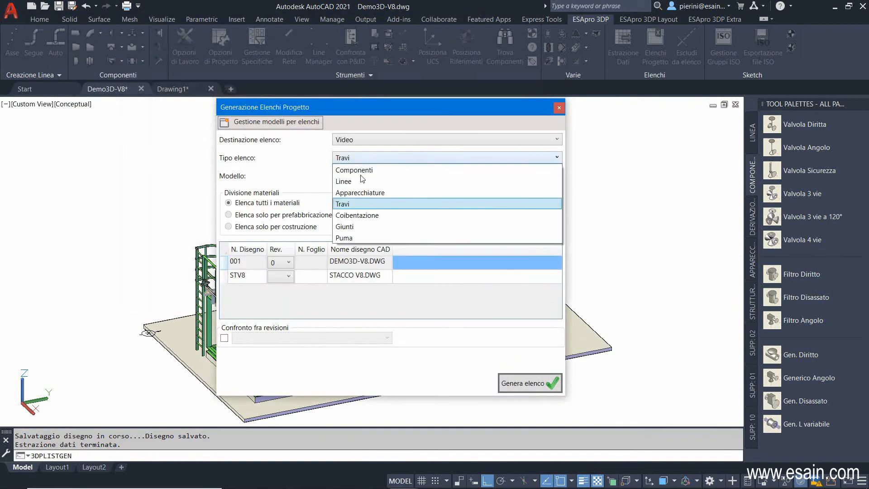
pyautogui.click(357, 215)
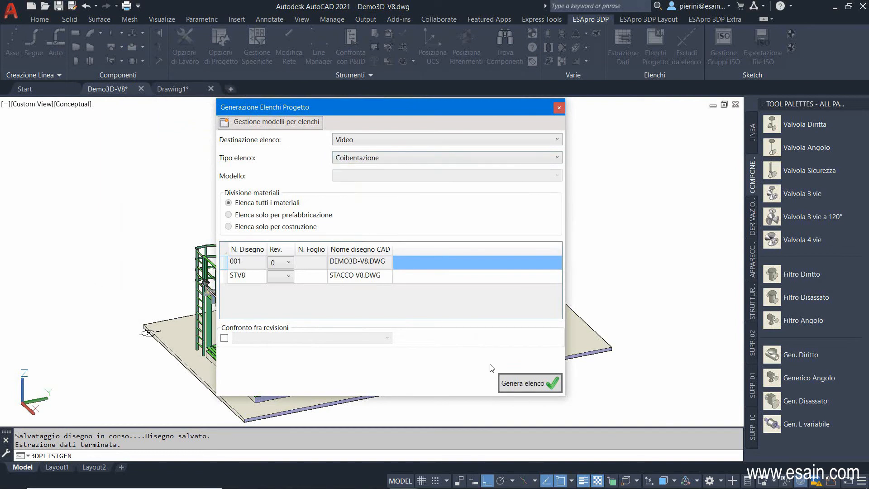
pyautogui.click(514, 384)
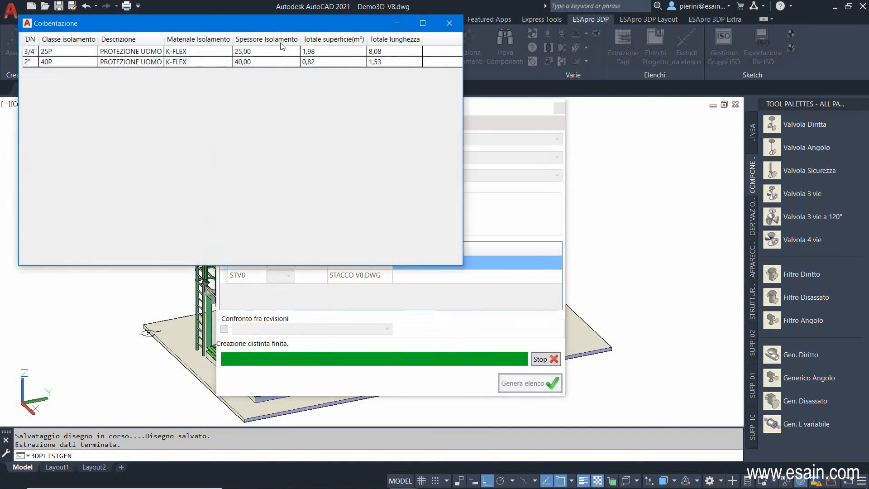
pyautogui.moveTo(273, 22); pyautogui.dragTo(362, 51)
pyautogui.click(533, 52)
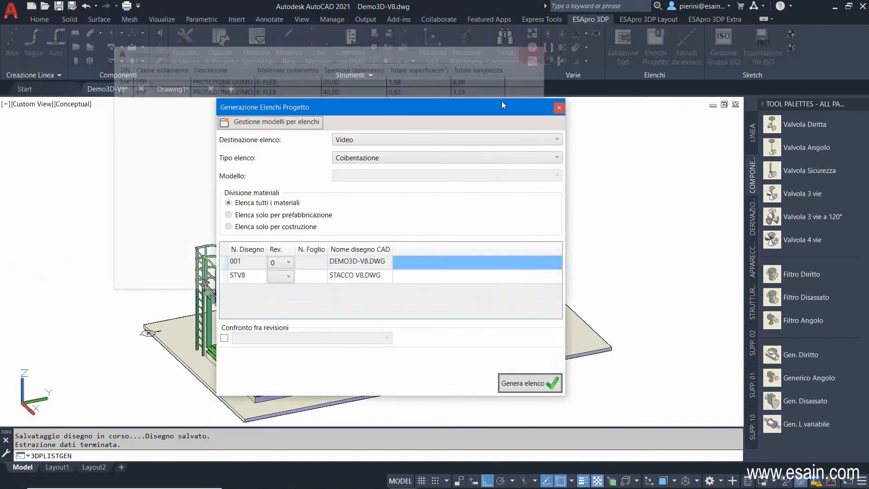
# - Generate the Giunti list with Video as destination and enlarge its window to show more joint rows
pyautogui.click(353, 160)
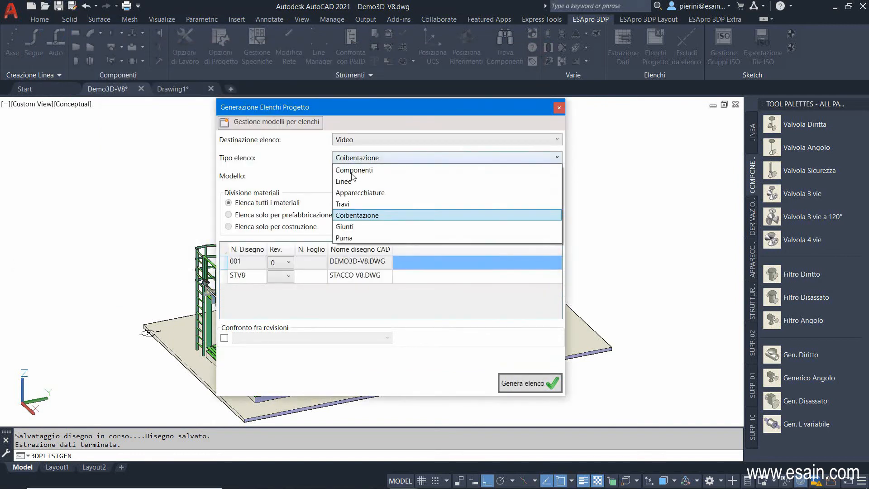
pyautogui.click(351, 227)
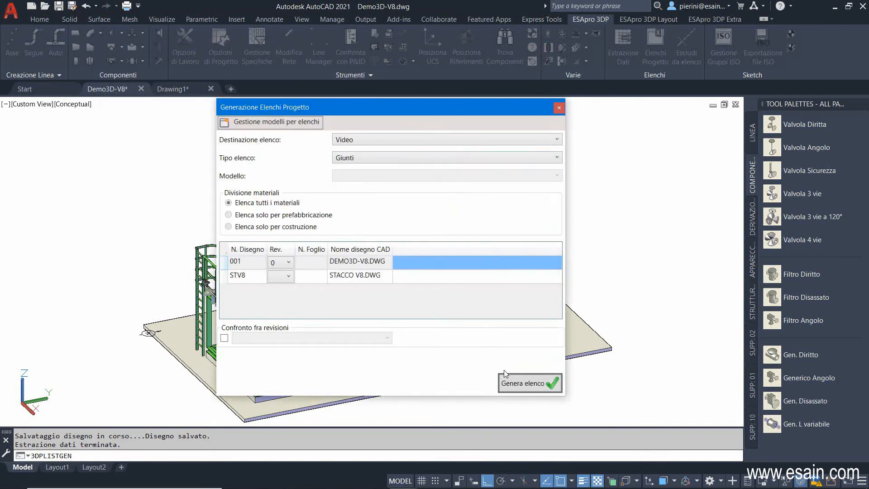
pyautogui.click(514, 384)
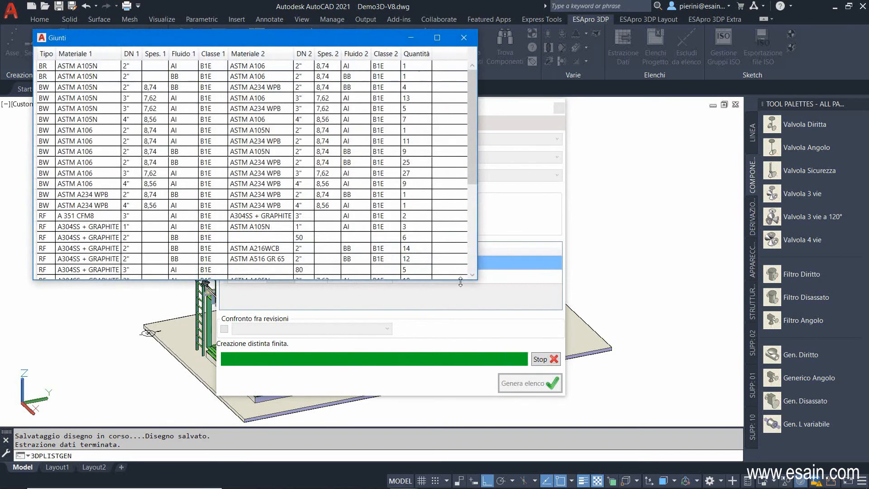
pyautogui.moveTo(474, 281); pyautogui.dragTo(619, 399)
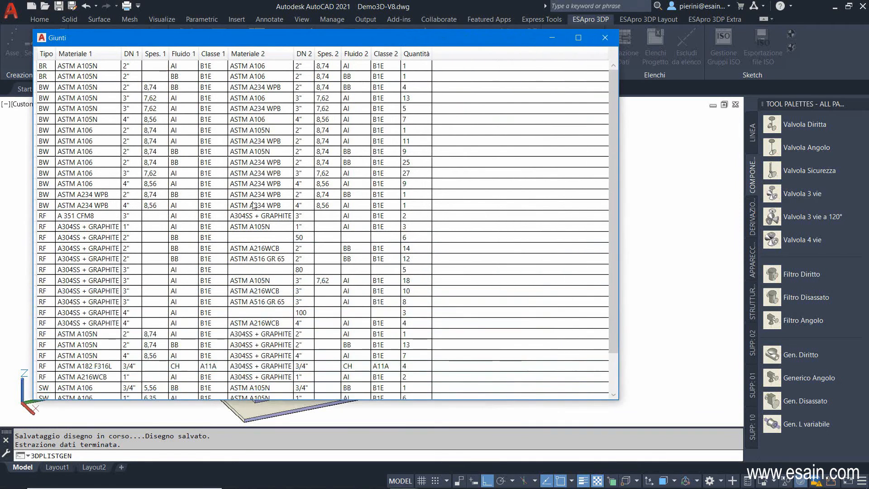
# - Review the joint types, materials and classes in the Giunti list, closing the list and the project list generator when done
pyautogui.moveTo(38, 66); pyautogui.dragTo(44, 195)
pyautogui.scroll(-2, 50, 248)
pyautogui.click(46, 345)
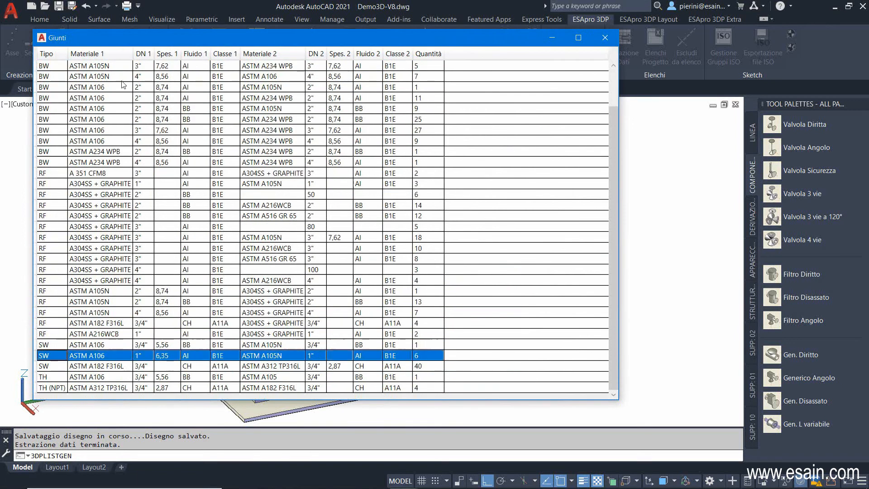
pyautogui.click(104, 205)
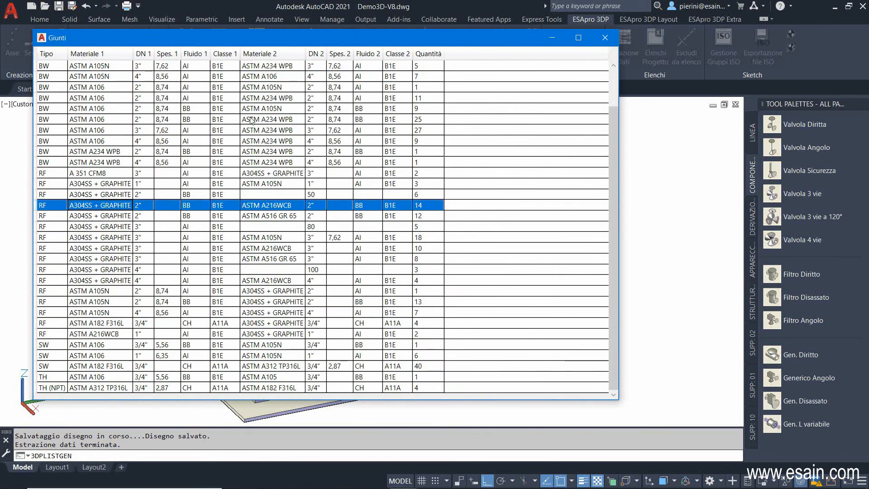
pyautogui.click(278, 88)
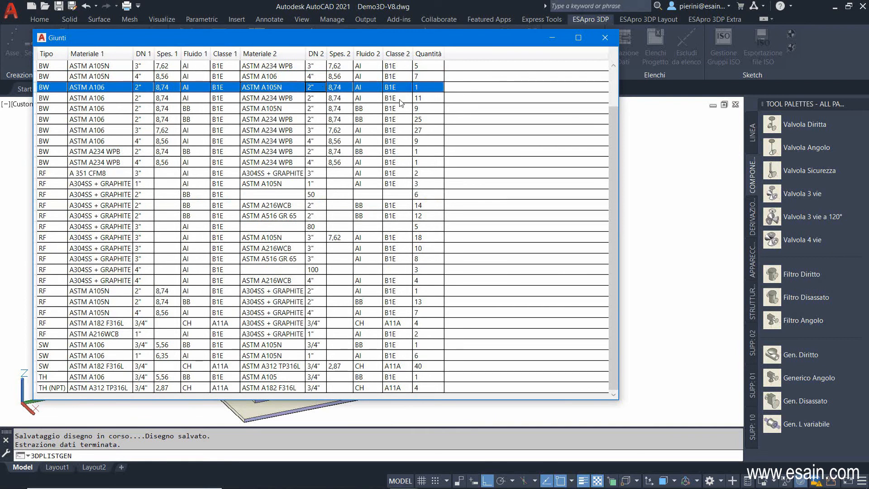
pyautogui.click(605, 38)
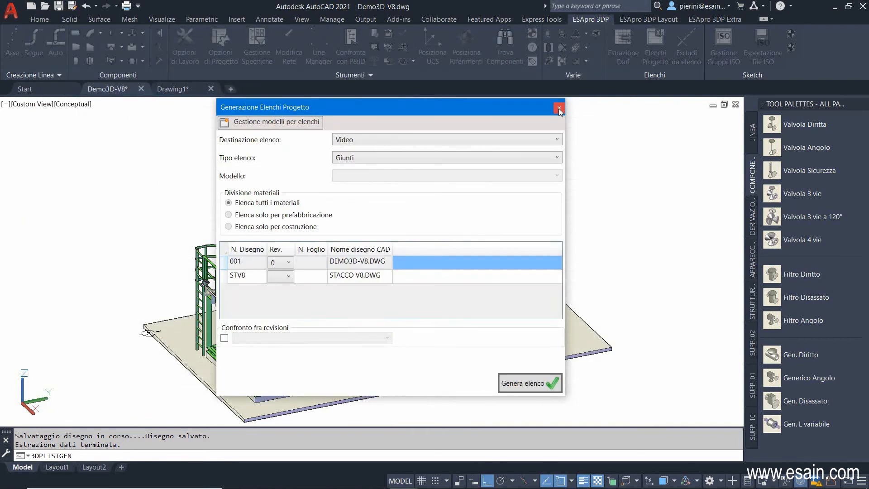
pyautogui.click(559, 108)
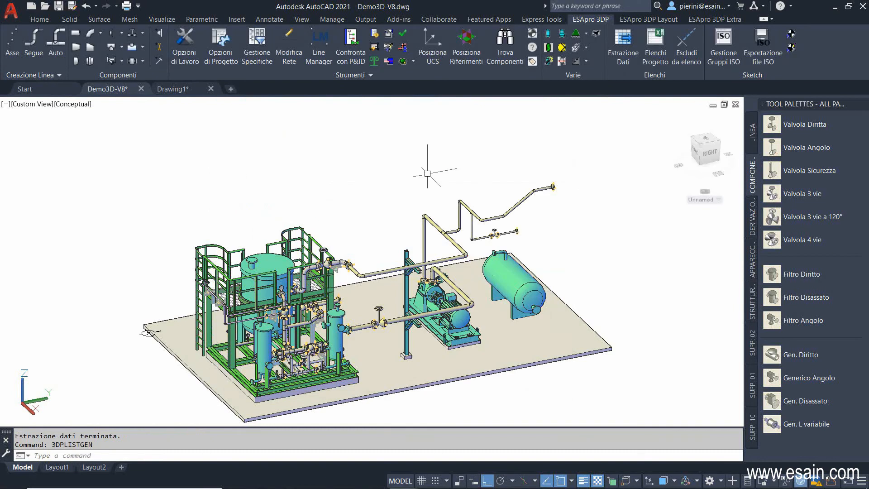
# - In Layout1, define a new Standard view with the PIANTA viewpoint at scale 1 = 50
pyautogui.click(58, 467)
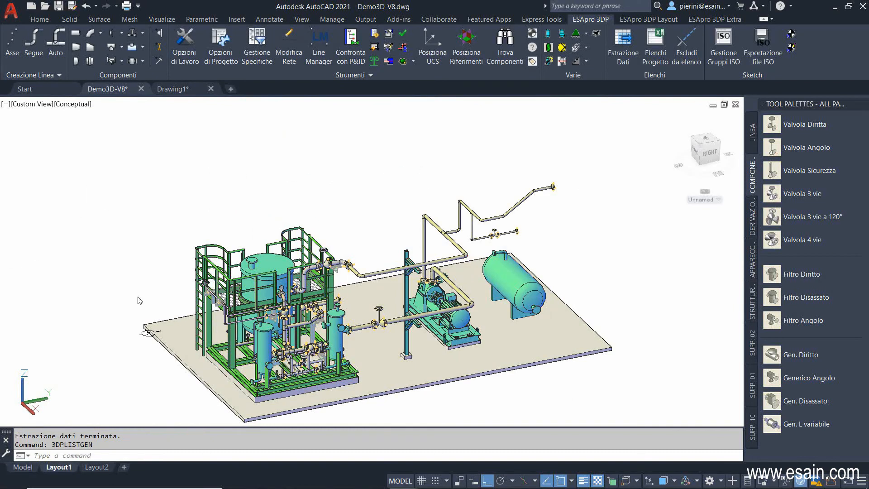
pyautogui.middleClick(288, 166)
pyautogui.middleClick(287, 166)
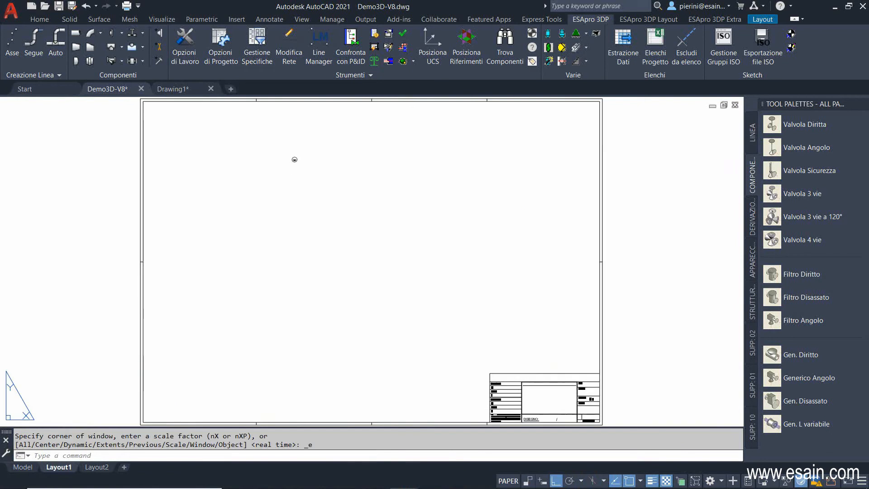
pyautogui.click(648, 20)
pyautogui.click(21, 50)
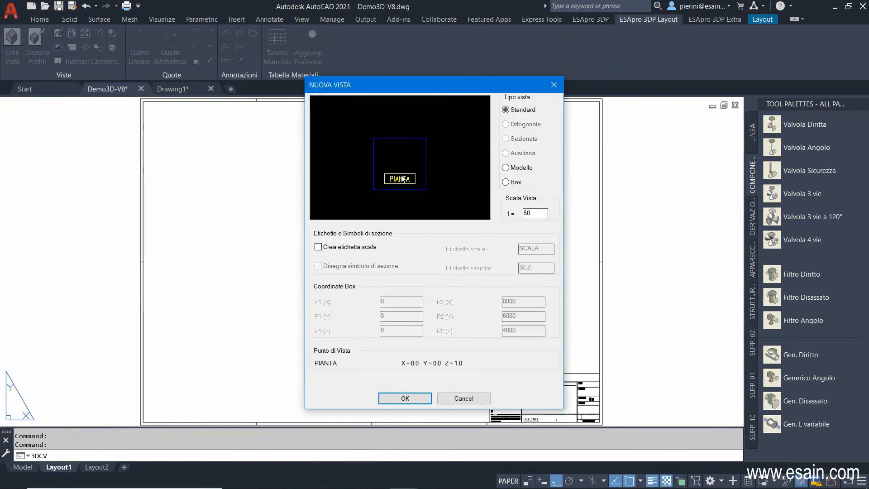
pyautogui.click(397, 200)
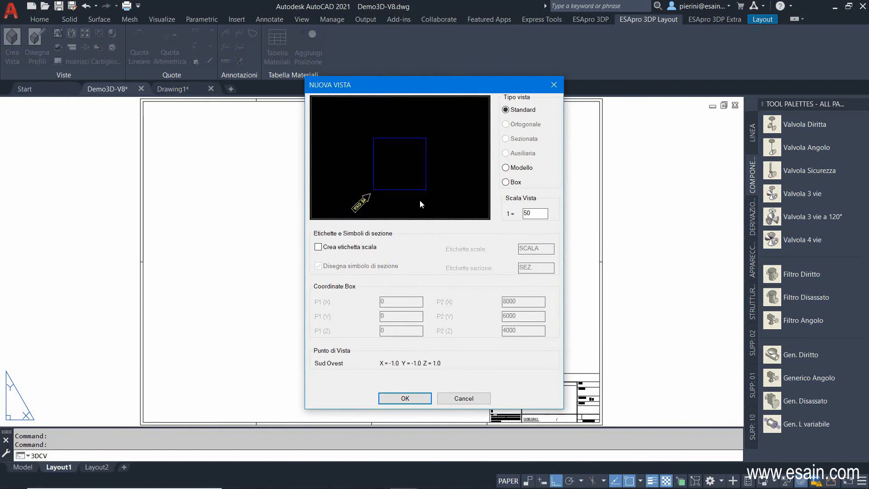
pyautogui.click(403, 166)
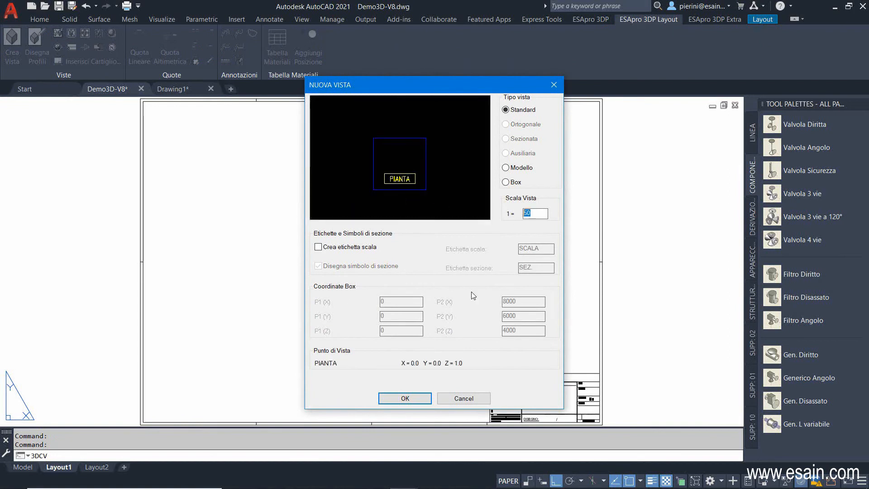
pyautogui.click(406, 400)
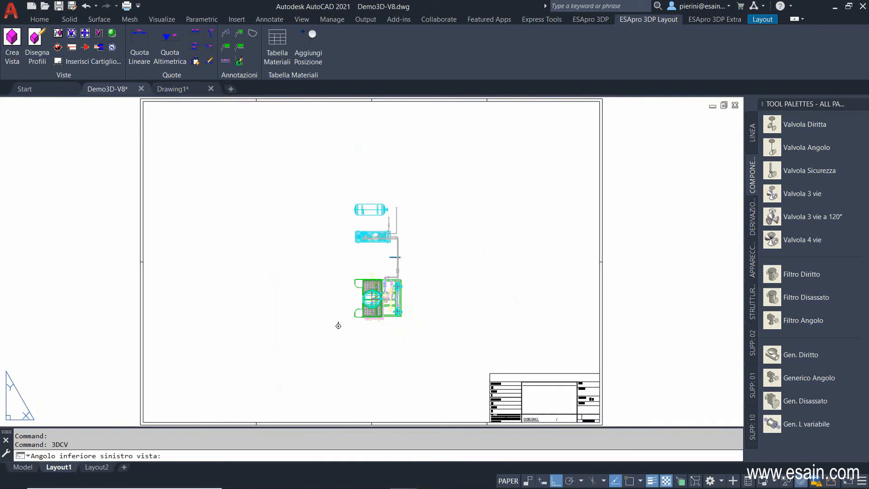
# - Frame the whole plant in the plan view and place its viewport freely in the sheet's lower-left area with Ortho off
pyautogui.click(314, 334)
pyautogui.click(433, 183)
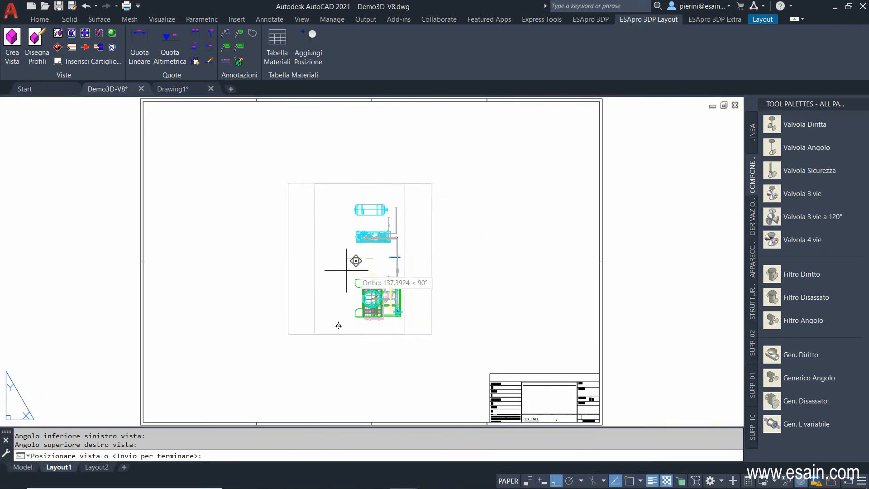
pyautogui.press('F8')
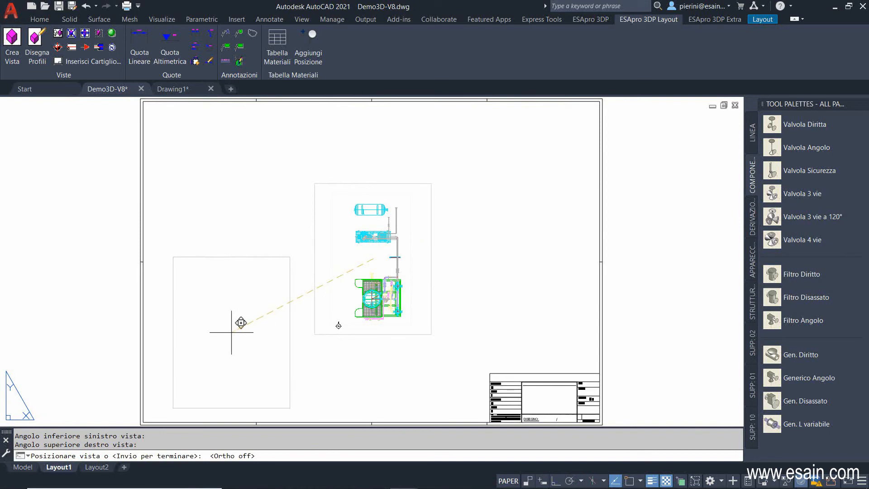
pyautogui.click(231, 332)
# - Create an Ortogonale view projected from the plan view and place it directly above the plan
pyautogui.click(14, 41)
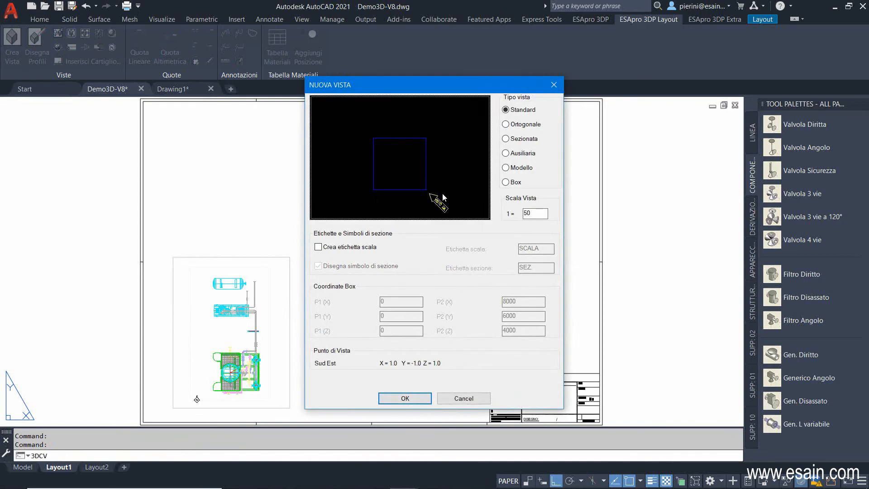
pyautogui.click(519, 126)
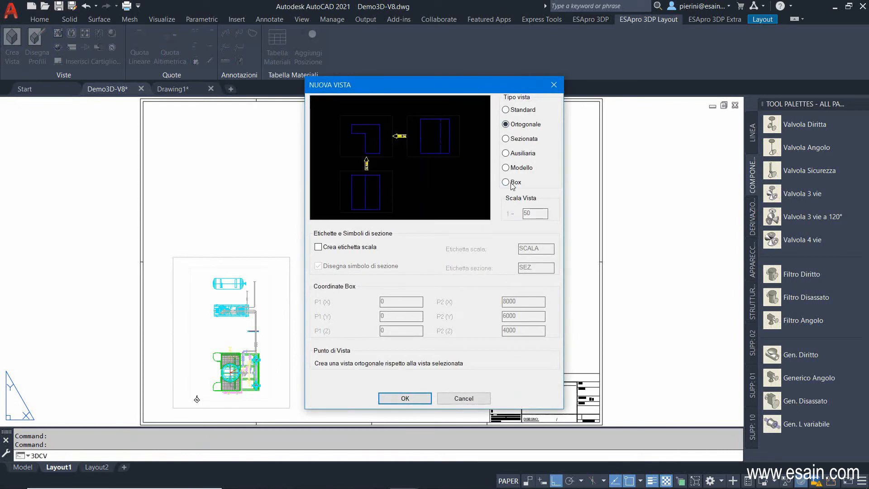
pyautogui.click(405, 398)
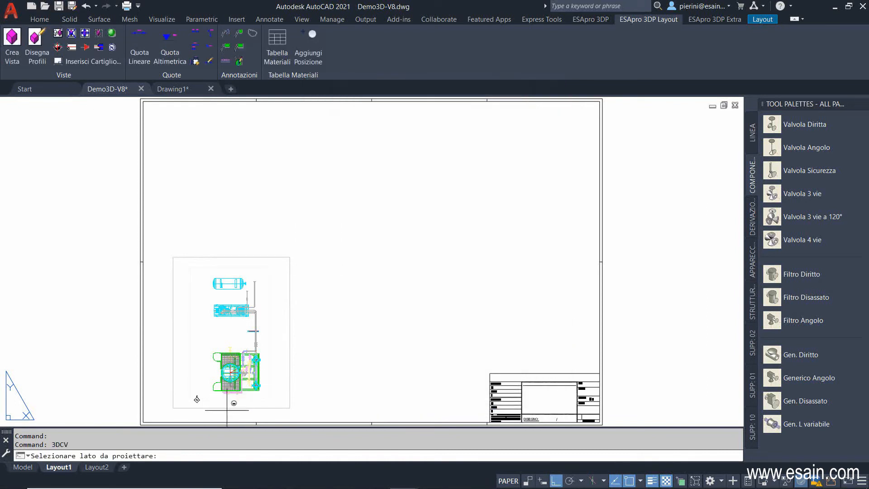
pyautogui.click(240, 229)
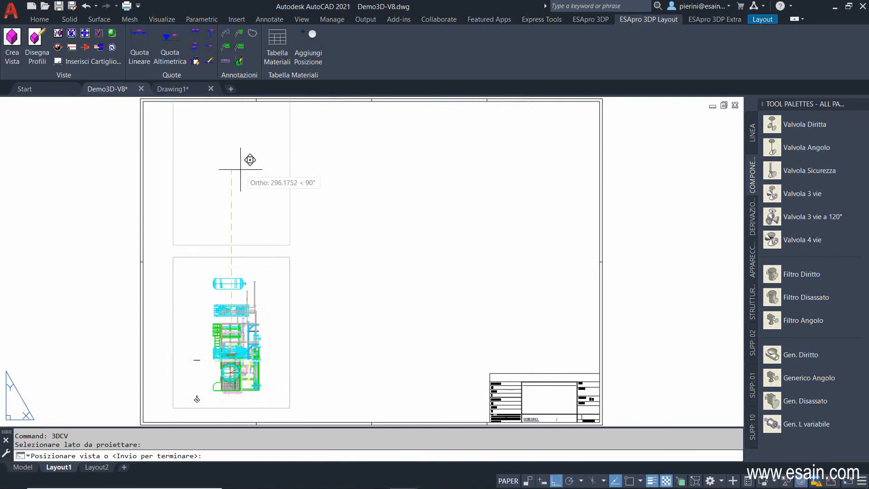
pyautogui.click(249, 145)
pyautogui.press('Return')
# - Shrink the elevation's viewport by lowering its upper edge inside the sheet border and raising its lower edge towards the plant
pyautogui.click(320, 240)
pyautogui.click(161, 234)
pyautogui.moveTo(259, 231); pyautogui.dragTo(250, 296, button='middle')
pyautogui.click(280, 159)
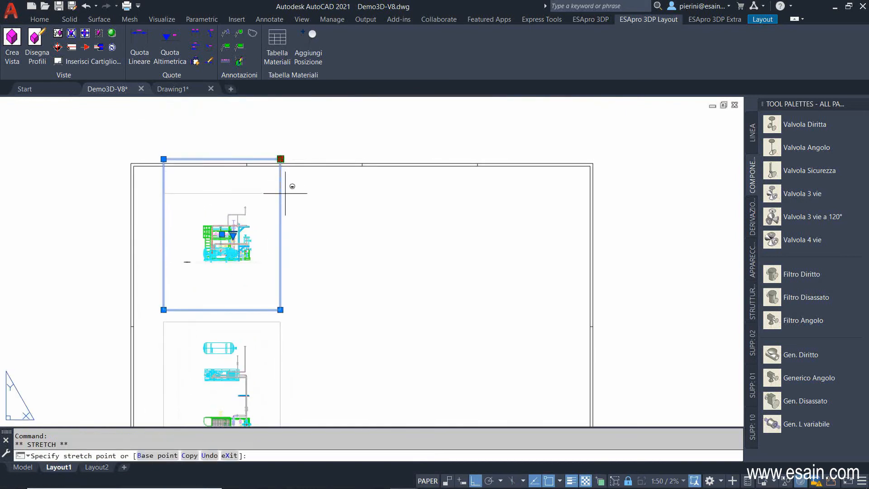
pyautogui.click(290, 192)
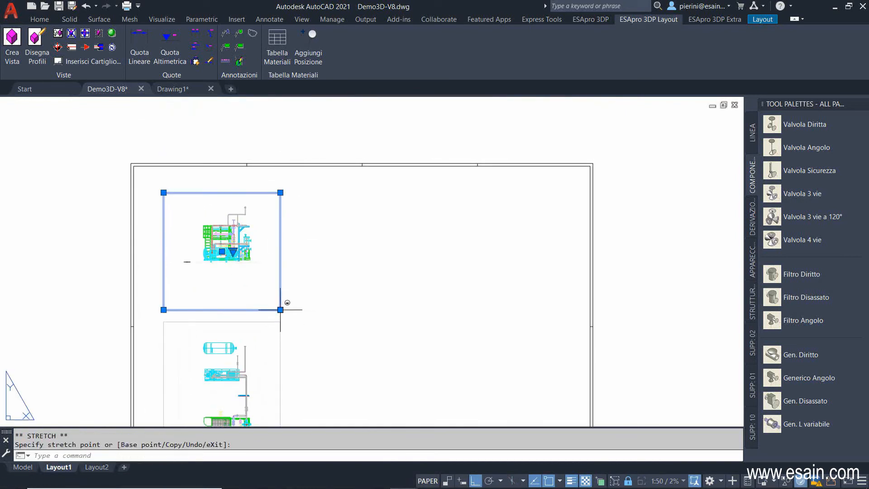
pyautogui.click(280, 310)
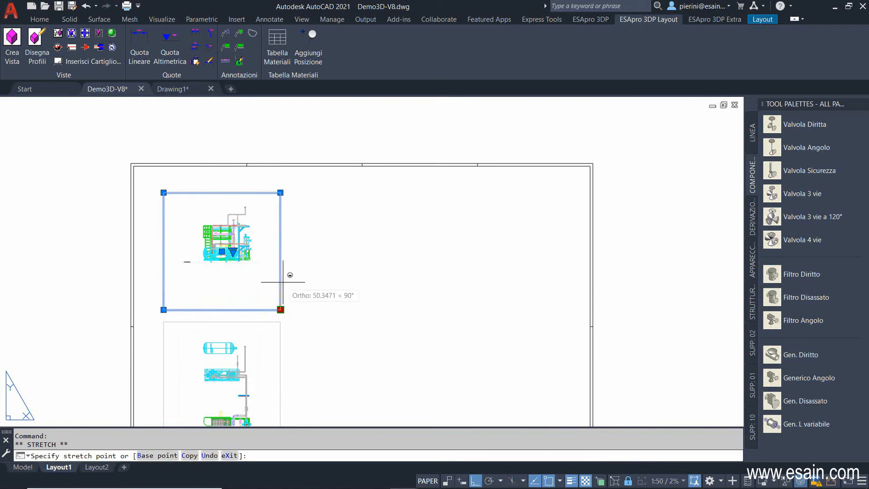
pyautogui.click(263, 277)
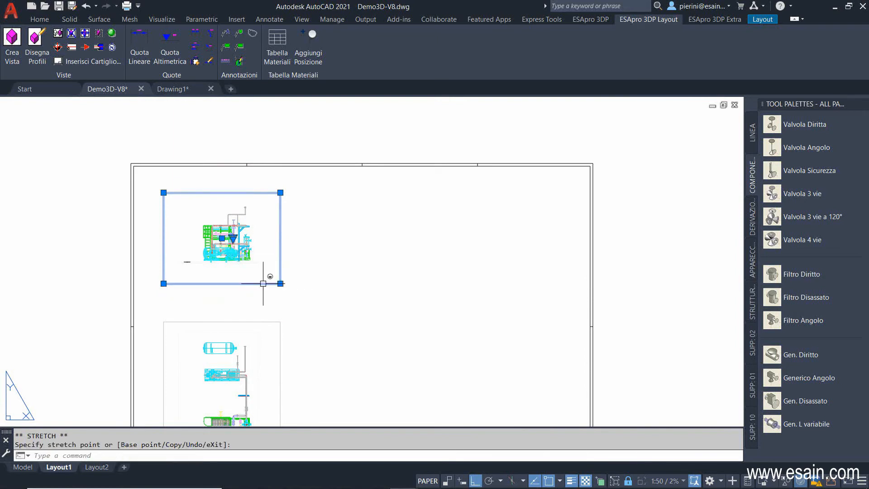
pyautogui.press('Escape')
pyautogui.middleClick(303, 250)
pyautogui.middleClick(303, 250)
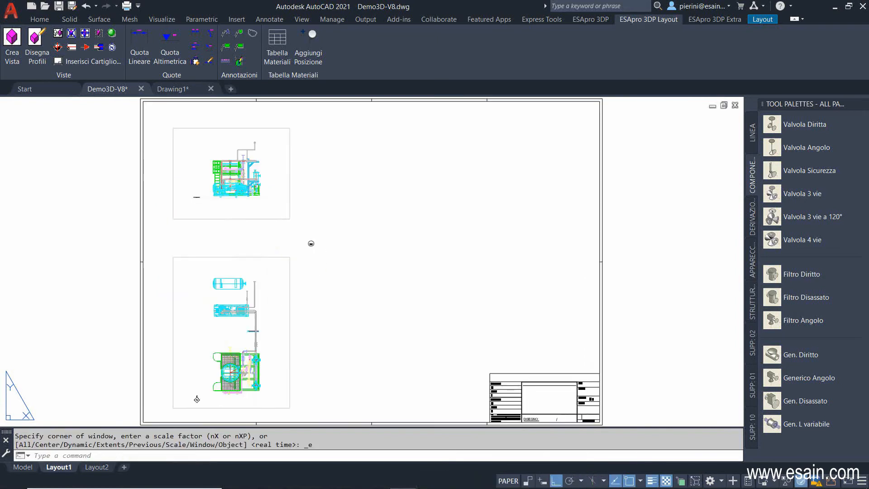
# - Create a Sezionata view at scale 1 = 50, cutting the elevation horizontally and looking down, and place it beside the elevation
pyautogui.click(12, 40)
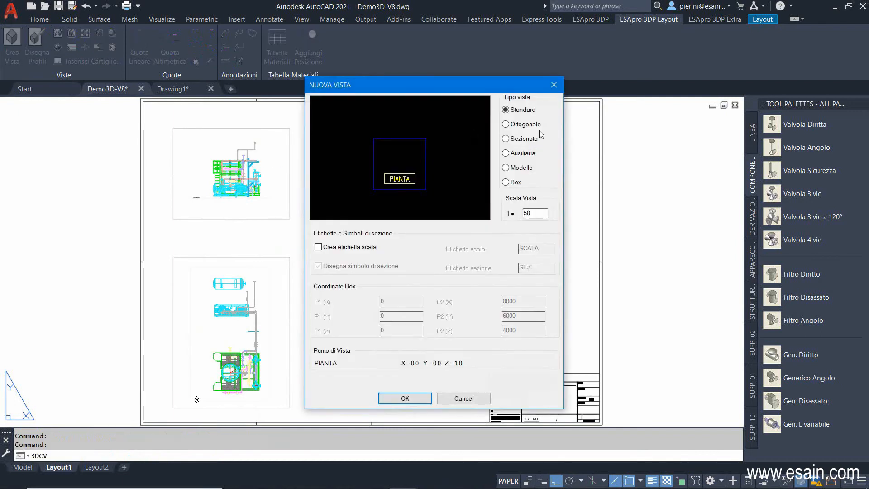
pyautogui.click(533, 139)
pyautogui.click(398, 399)
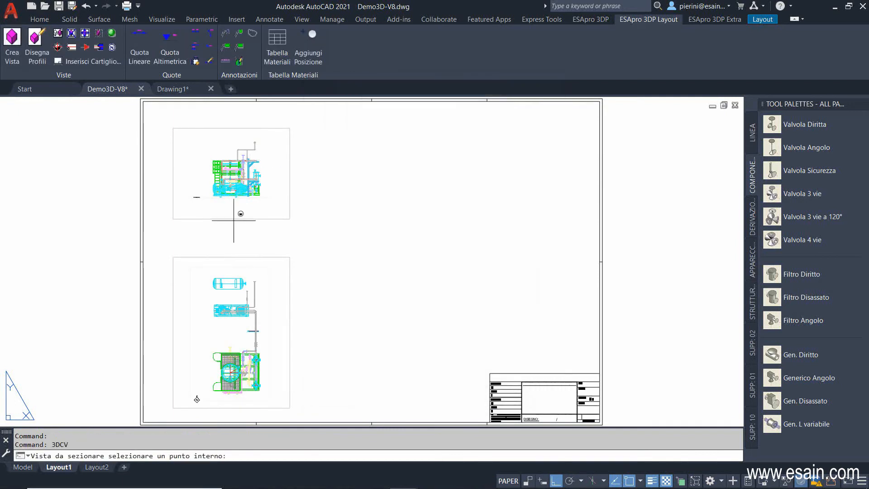
pyautogui.click(199, 184)
pyautogui.click(195, 181)
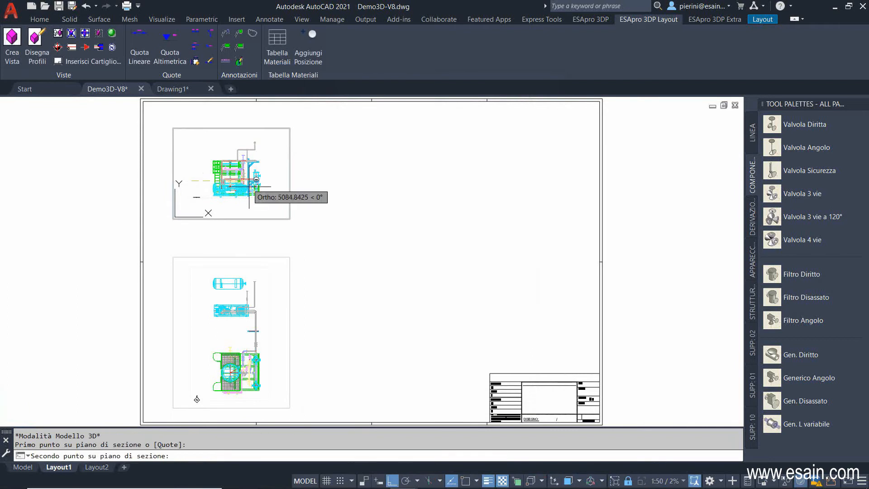
pyautogui.click(273, 180)
pyautogui.press('Return')
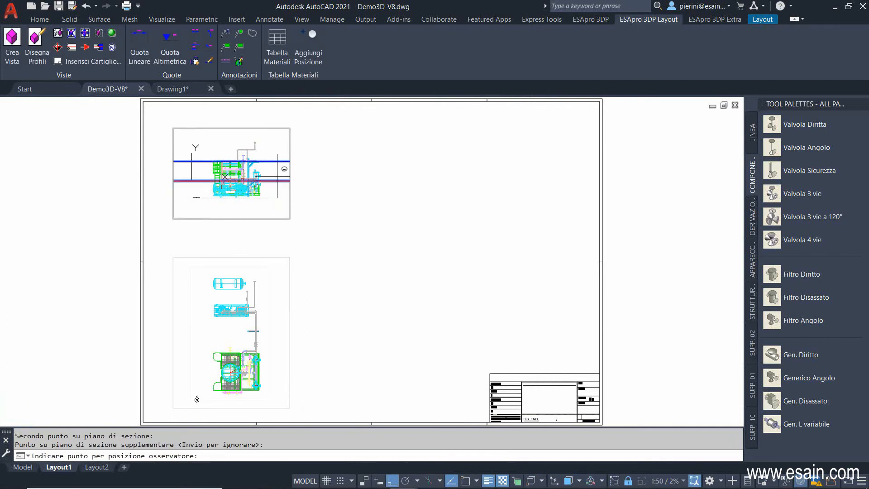
pyautogui.click(323, 174)
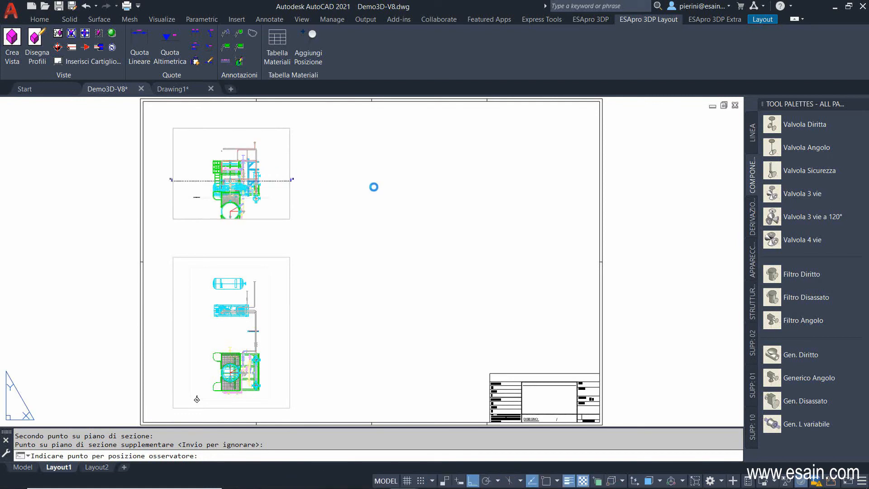
pyautogui.click(422, 182)
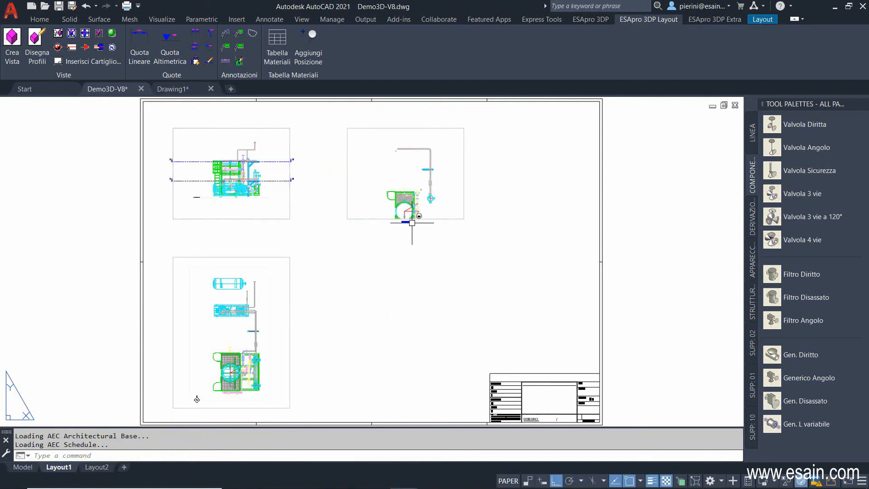
# - Move the section view's label downward and lower the viewport's bottom edge to frame the whole sectioned platform
pyautogui.scroll(6, 409, 223)
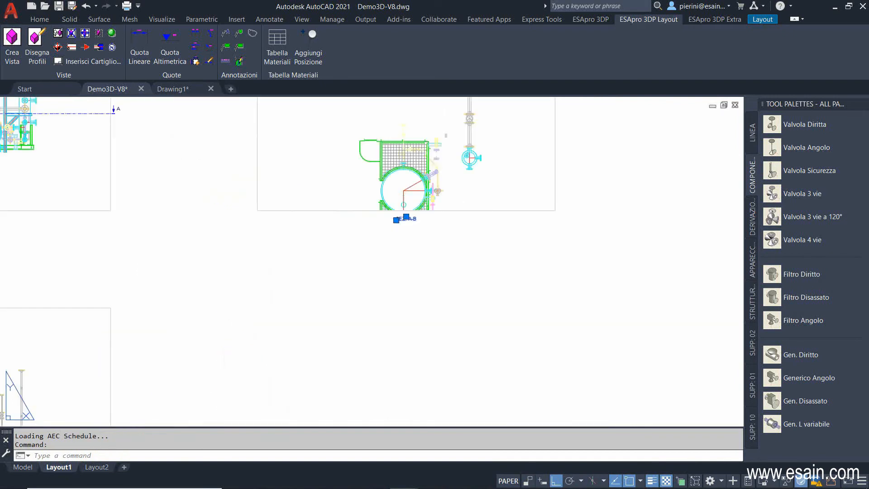
pyautogui.click(408, 217)
pyautogui.scroll(-6, 397, 291)
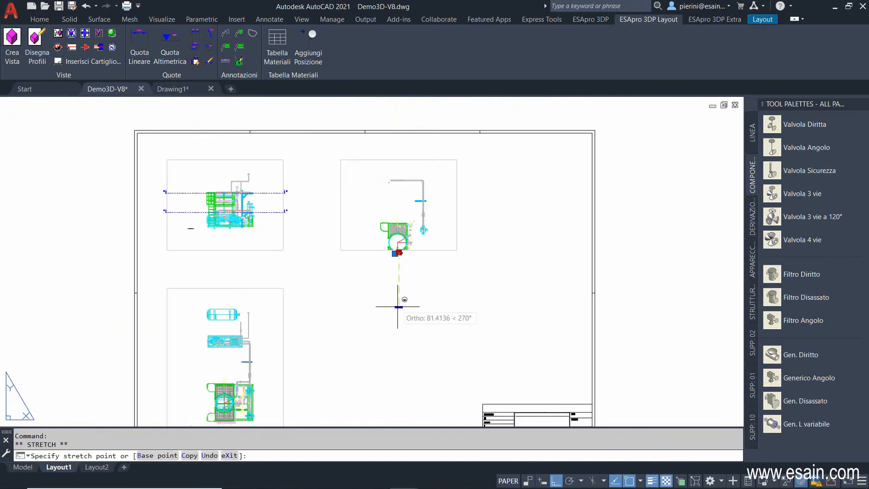
pyautogui.click(458, 256)
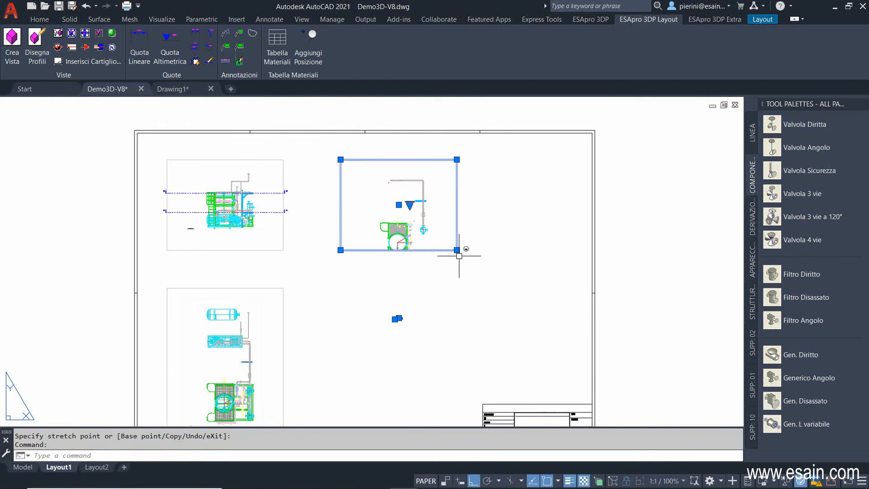
pyautogui.click(456, 249)
pyautogui.click(456, 294)
pyautogui.press('Escape')
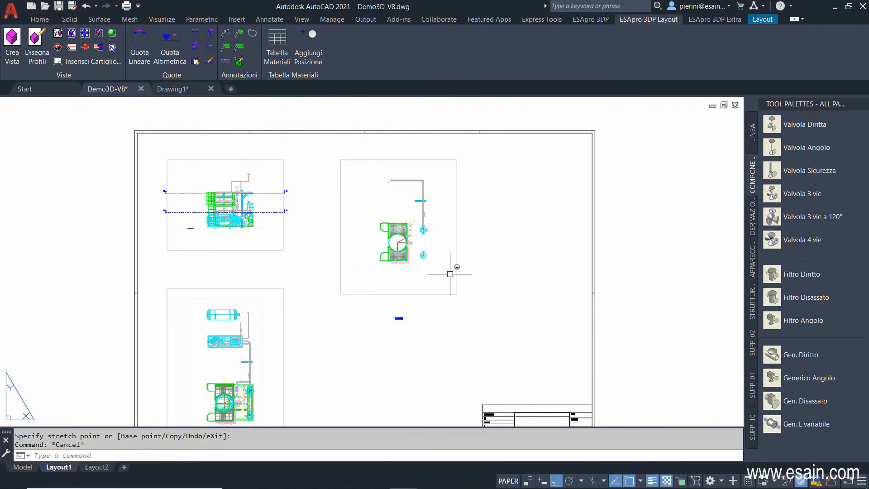
# - Create a Standard view with the Sud Est viewpoint at scale 1 = 25, place it beneath the section view and widen its viewport leftward
pyautogui.click(22, 51)
pyautogui.click(197, 399)
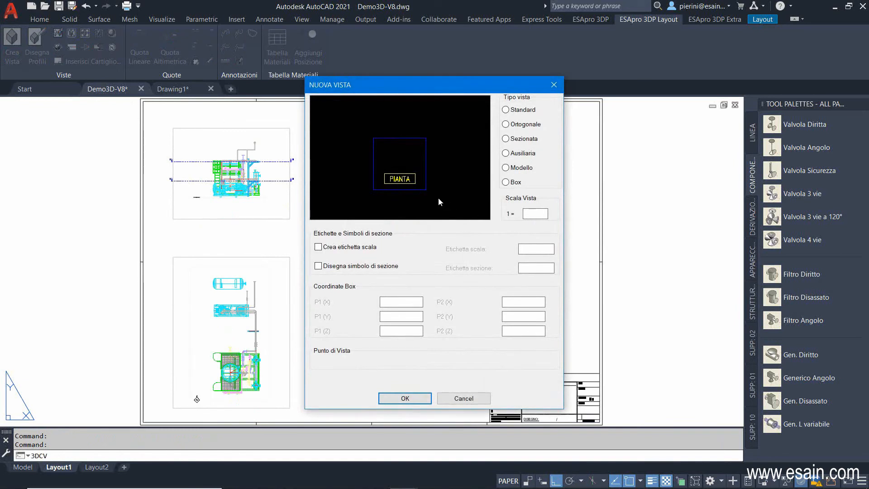
pyautogui.click(435, 199)
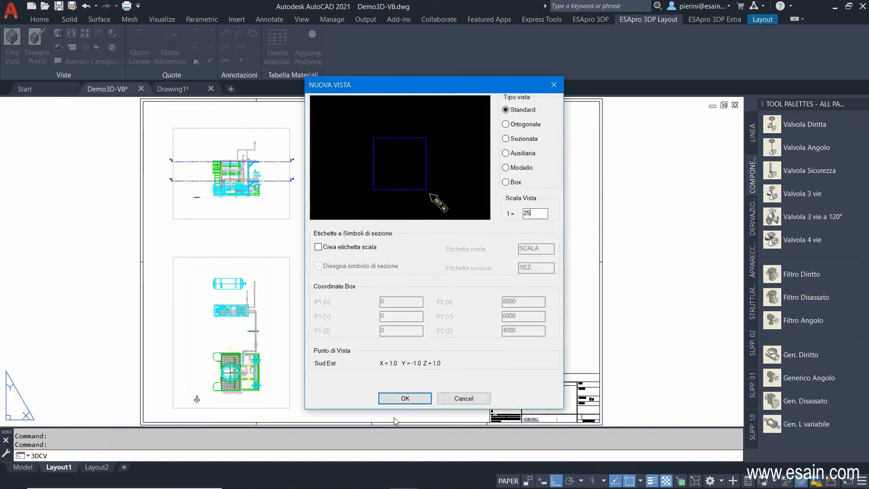
pyautogui.click(405, 398)
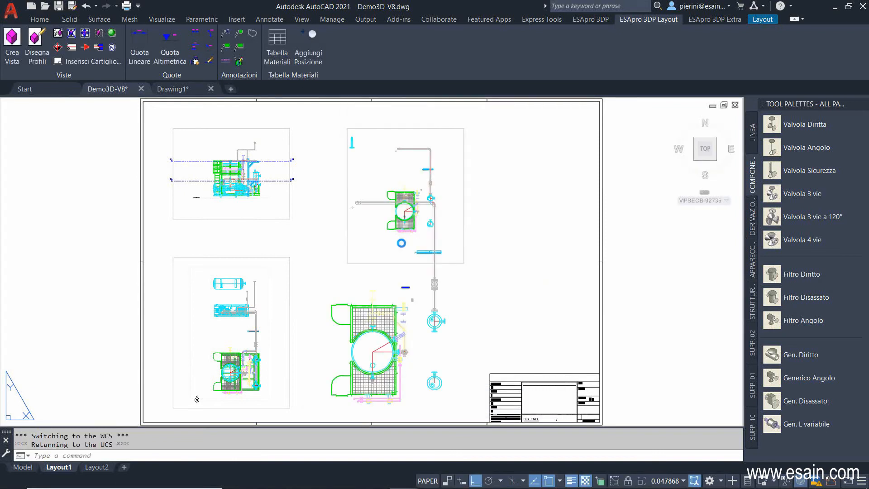
pyautogui.click(318, 376)
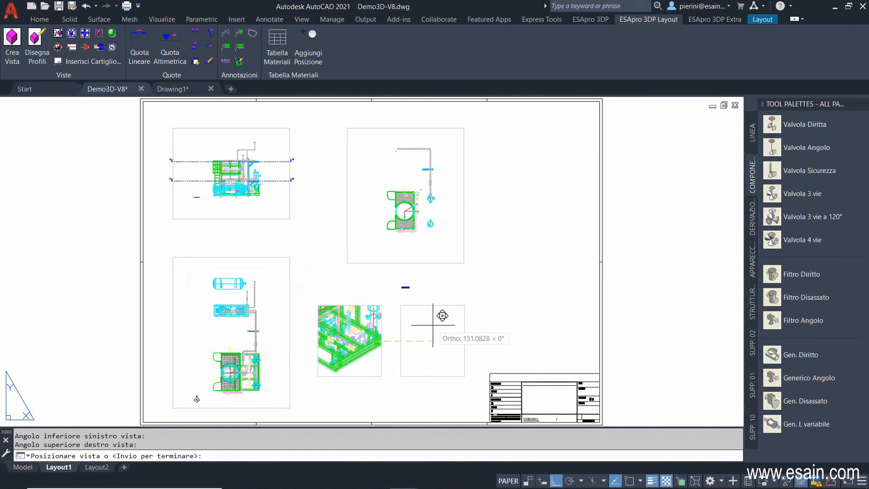
pyautogui.click(419, 328)
pyautogui.click(387, 318)
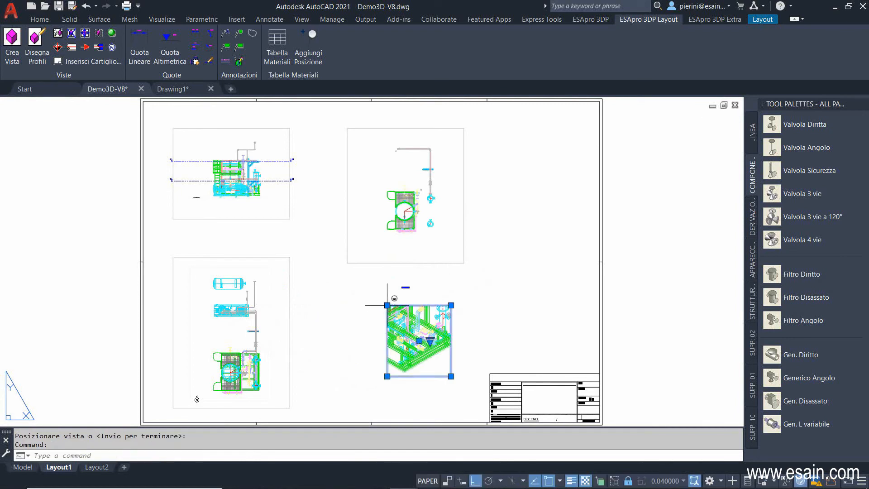
pyautogui.click(387, 305)
pyautogui.click(333, 306)
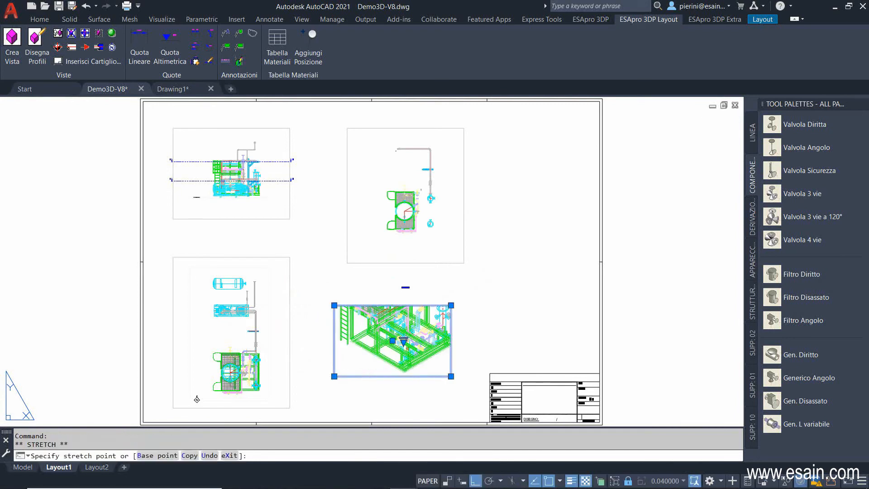
# - Move the section label up close beneath the section view and raise the upper edge of the isometric view's viewport
pyautogui.click(405, 286)
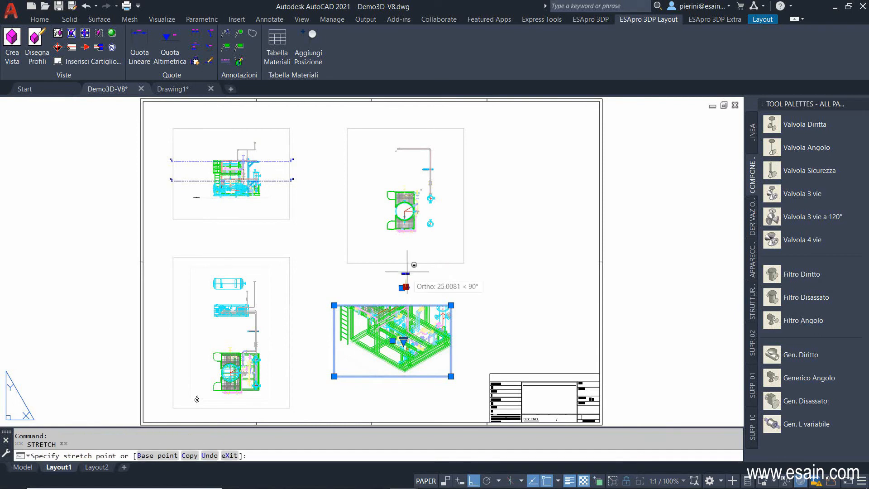
pyautogui.click(406, 271)
pyautogui.press('Escape')
pyautogui.click(427, 305)
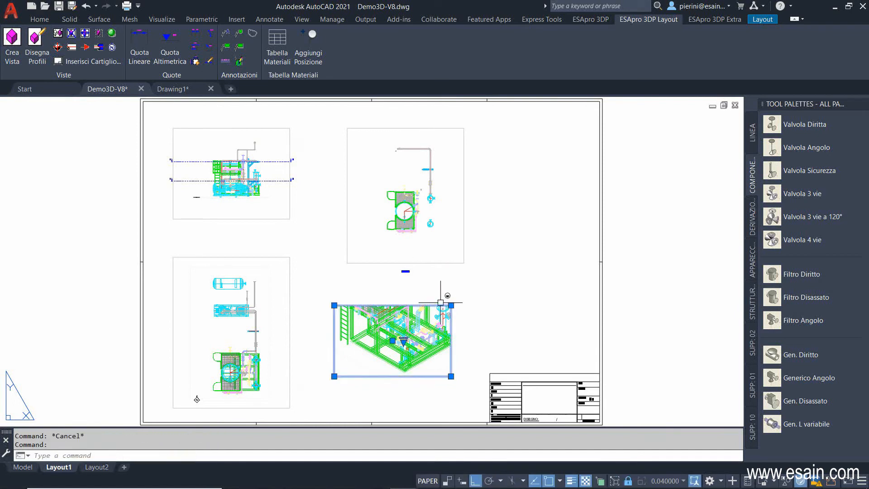
pyautogui.click(451, 305)
pyautogui.click(451, 292)
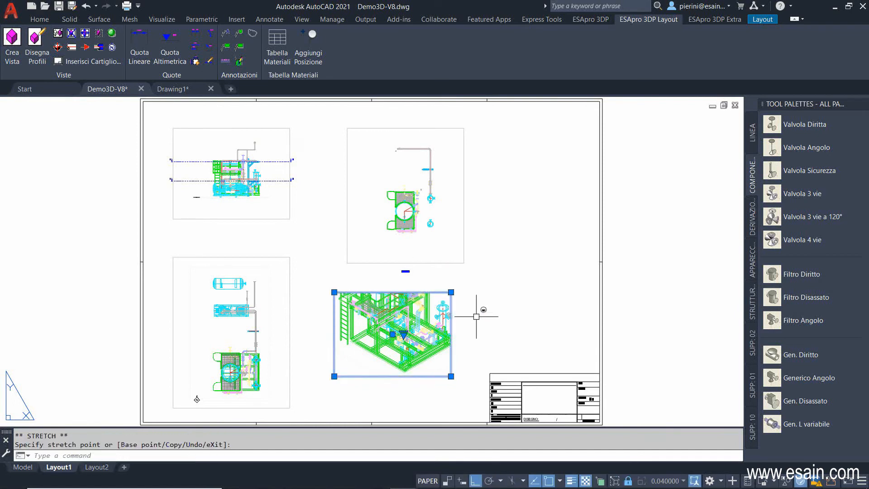
pyautogui.press('Escape')
pyautogui.middleClick(467, 324)
pyautogui.middleClick(468, 324)
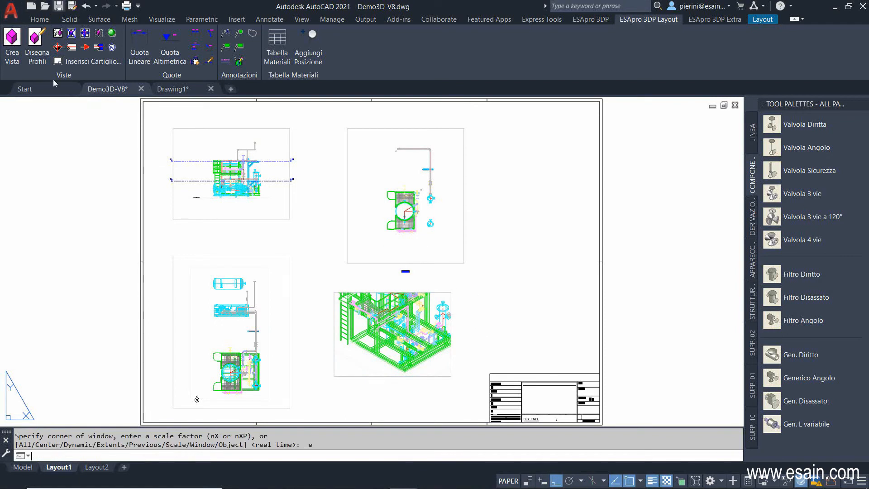
# - Hide the viewport frames and set the Disegna Profili projection mode to Monocromatico, keeping the other options
pyautogui.hotkey('ctrl', 's')
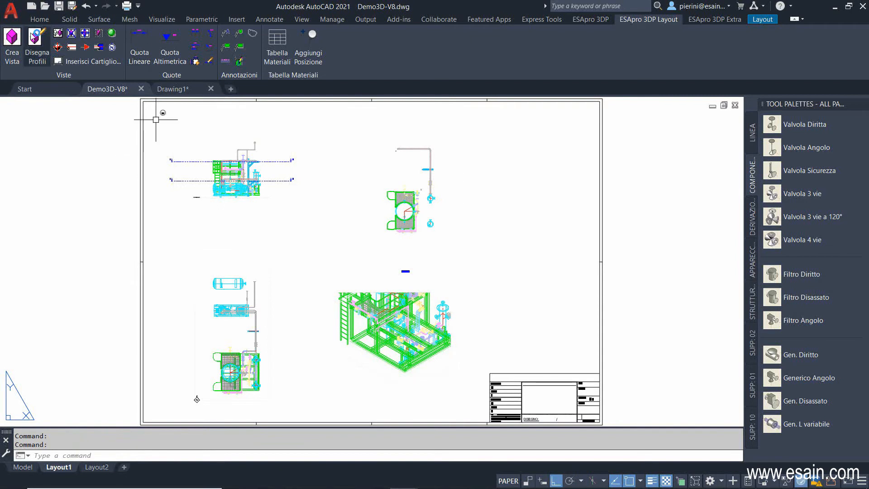
pyautogui.click(443, 168)
pyautogui.click(442, 179)
pyautogui.click(443, 169)
pyautogui.click(442, 186)
pyautogui.click(443, 169)
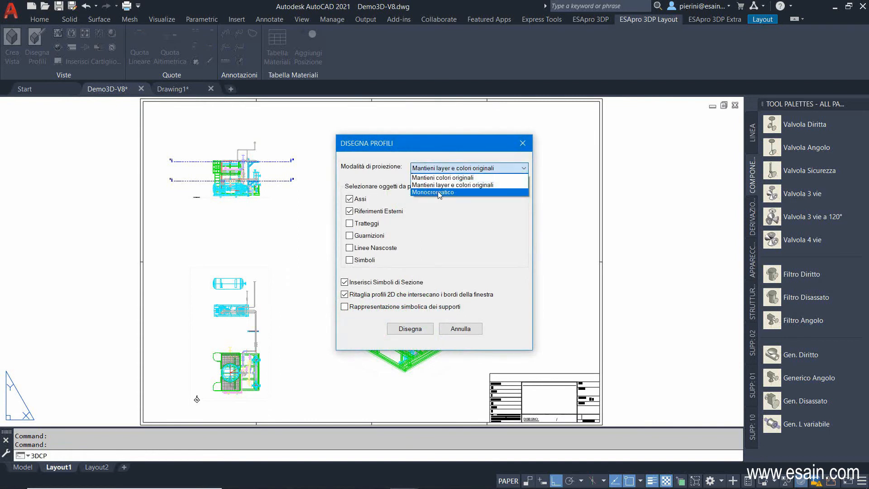
pyautogui.click(438, 192)
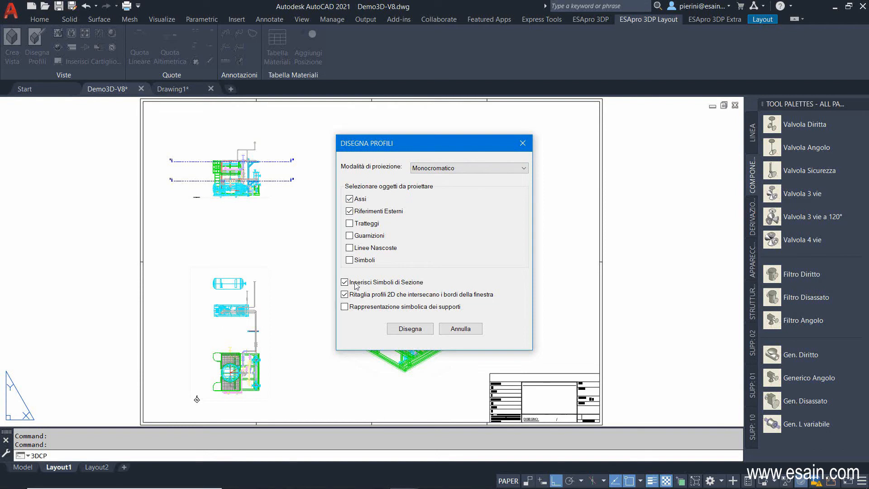
pyautogui.click(410, 329)
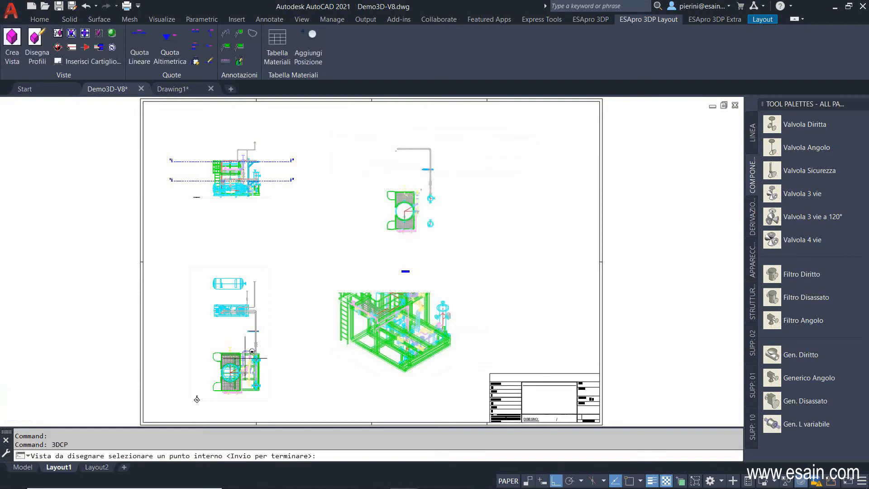
# - Draw the 2D profiles of the plan, elevation, section and isometric views
pyautogui.click(249, 355)
pyautogui.click(249, 169)
pyautogui.click(412, 193)
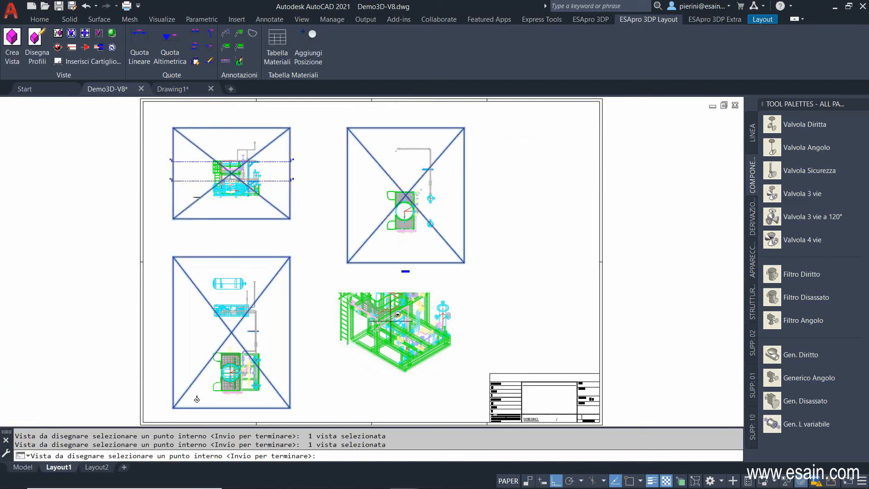
pyautogui.click(395, 300)
pyautogui.press('Return')
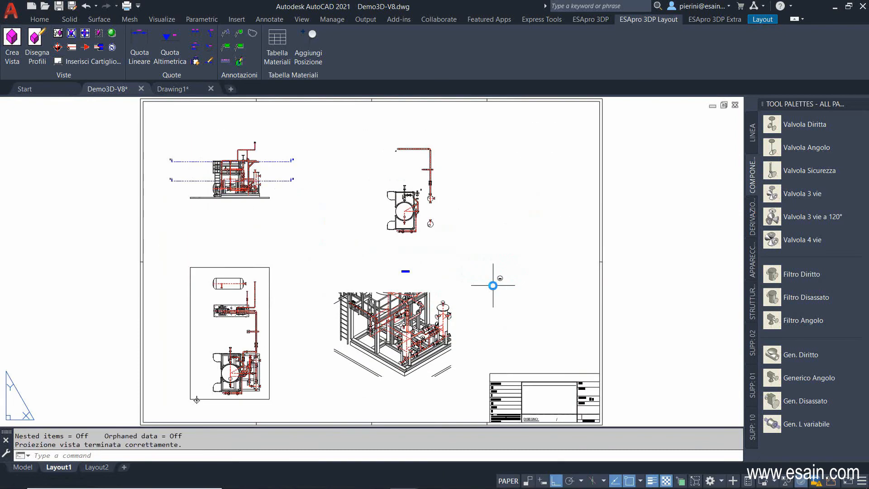
# - Turn off the lineweight display to show the isometric view's profiles in thin lines
pyautogui.scroll(6, 402, 330)
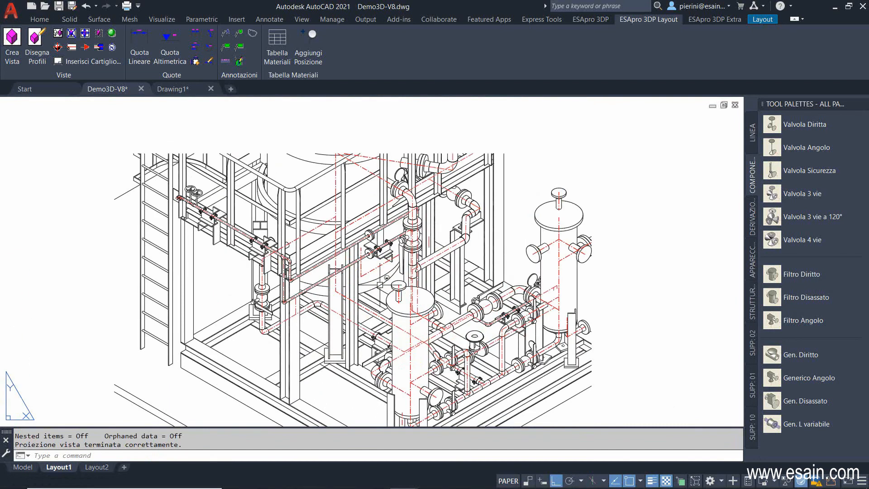
pyautogui.scroll(4, 362, 250)
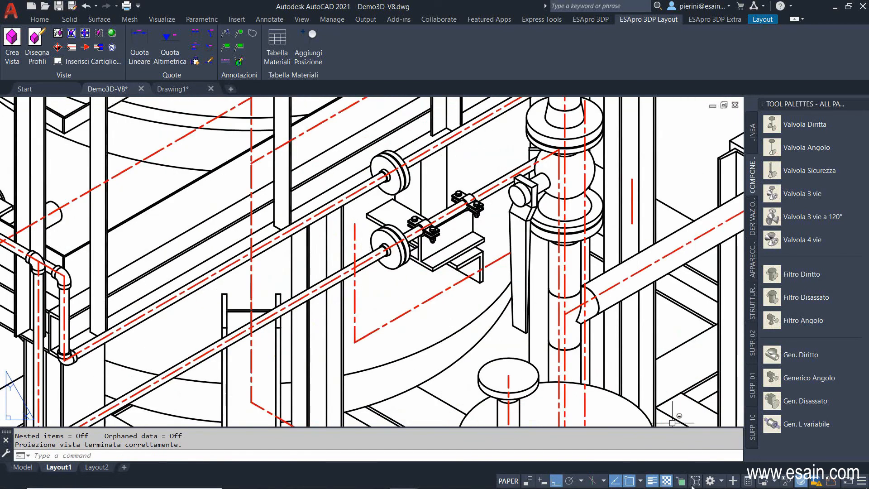
pyautogui.click(652, 481)
pyautogui.scroll(3, 388, 245)
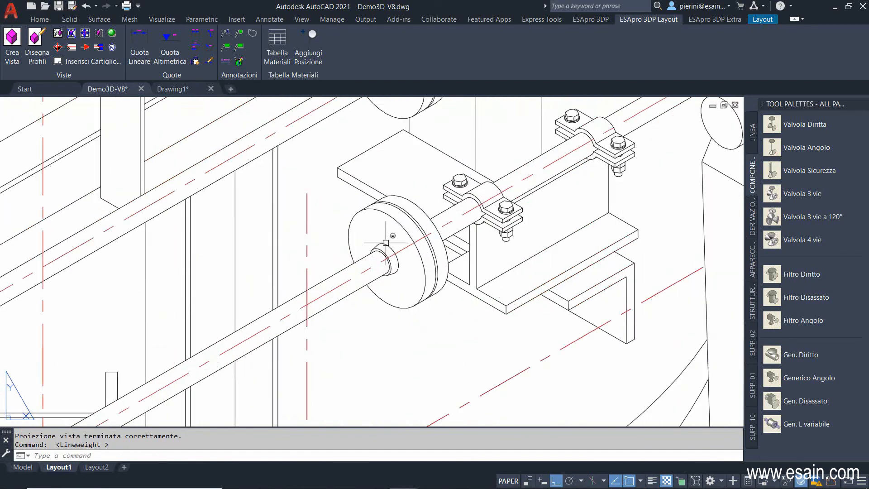
# - Check the isometric linework by selecting a pipe edge and a flange arc, and examine the handwheel valves and pipe clamps
pyautogui.click(362, 287)
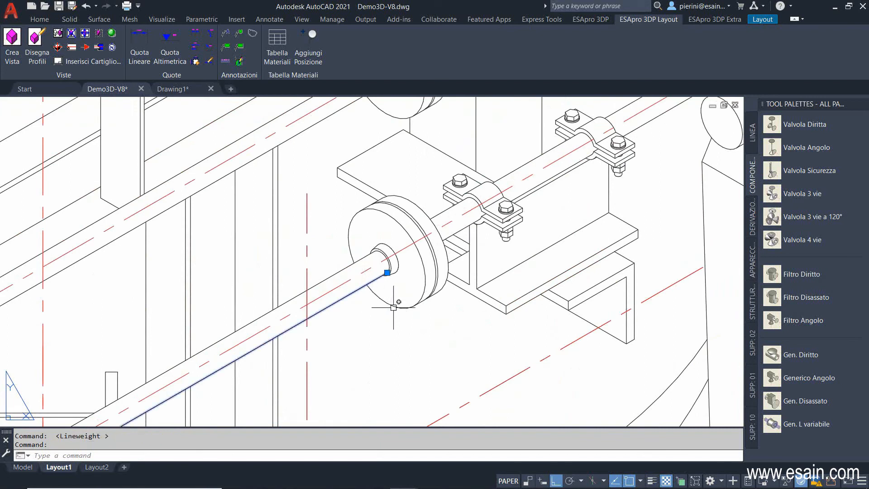
pyautogui.click(394, 304)
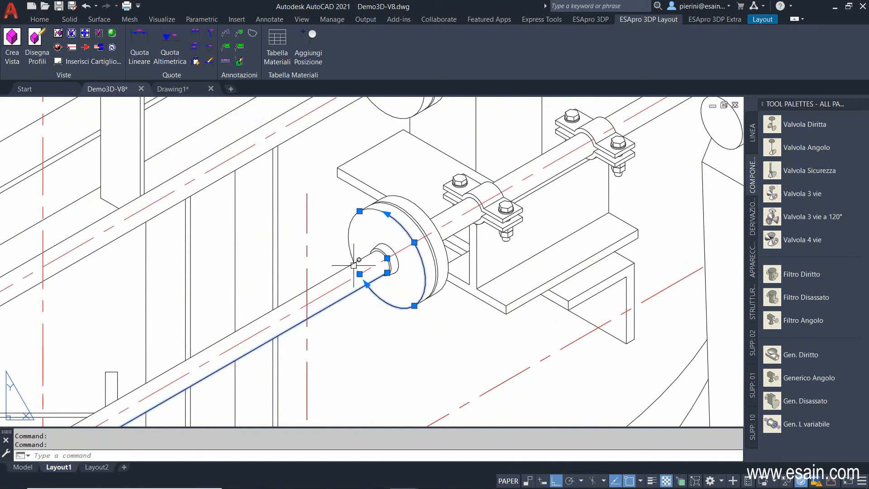
pyautogui.press('Escape')
pyautogui.scroll(-6, 458, 305)
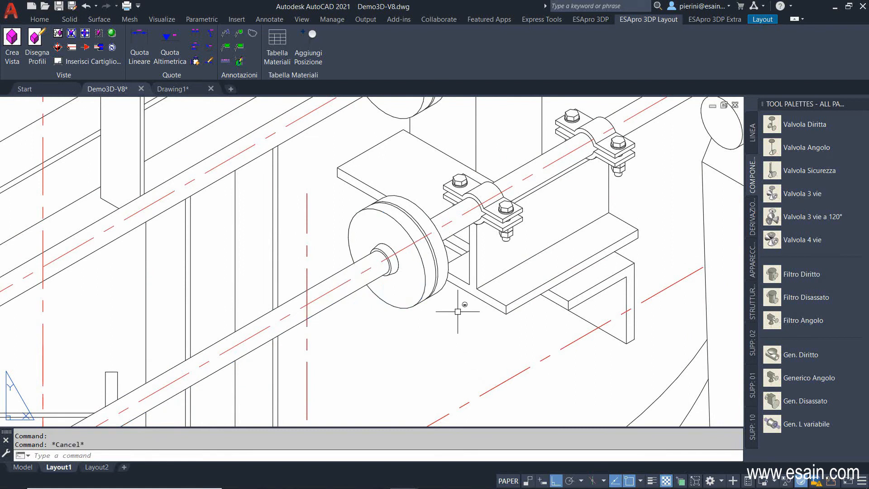
pyautogui.scroll(8, 408, 314)
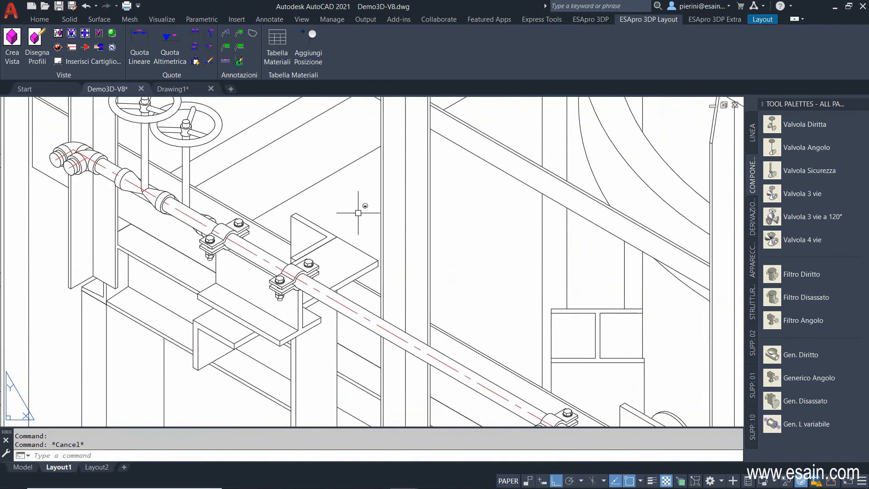
pyautogui.scroll(-7, 297, 250)
# - Add a horizontal linear dimension in the plan view from the floor outline's upper-left corner to the tank's nozzle, placed above the outline
pyautogui.moveTo(268, 266); pyautogui.dragTo(591, 261, button='middle')
pyautogui.moveTo(251, 276); pyautogui.dragTo(528, 279, button='middle')
pyautogui.moveTo(455, 257); pyautogui.dragTo(410, 369, button='middle')
pyautogui.scroll(4, 380, 261)
pyautogui.scroll(-2, 375, 217)
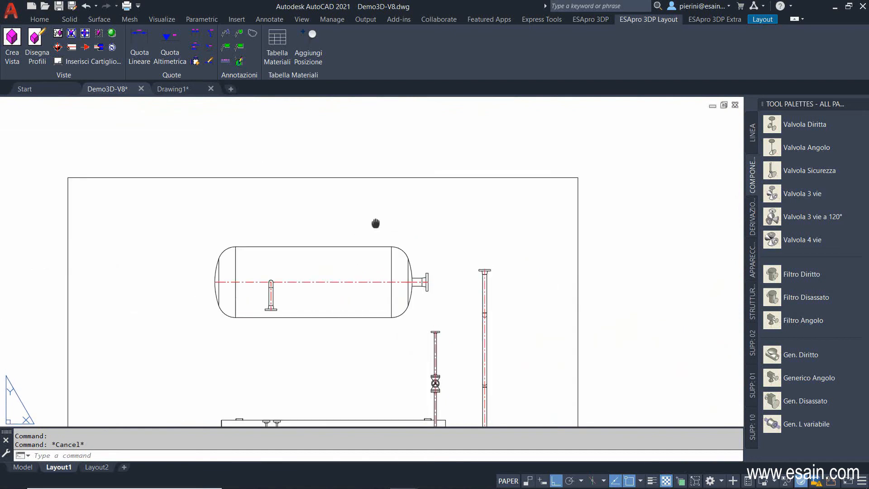
pyautogui.moveTo(374, 213); pyautogui.dragTo(430, 262, button='middle')
pyautogui.click(140, 38)
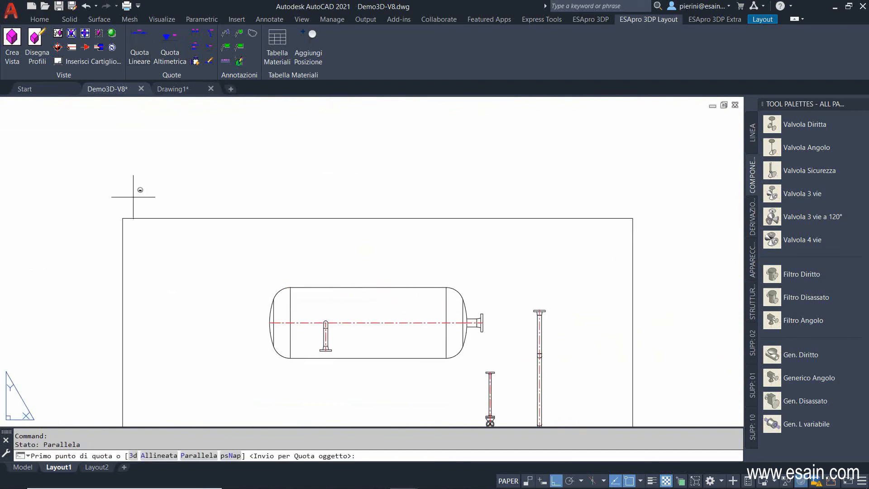
pyautogui.click(130, 217)
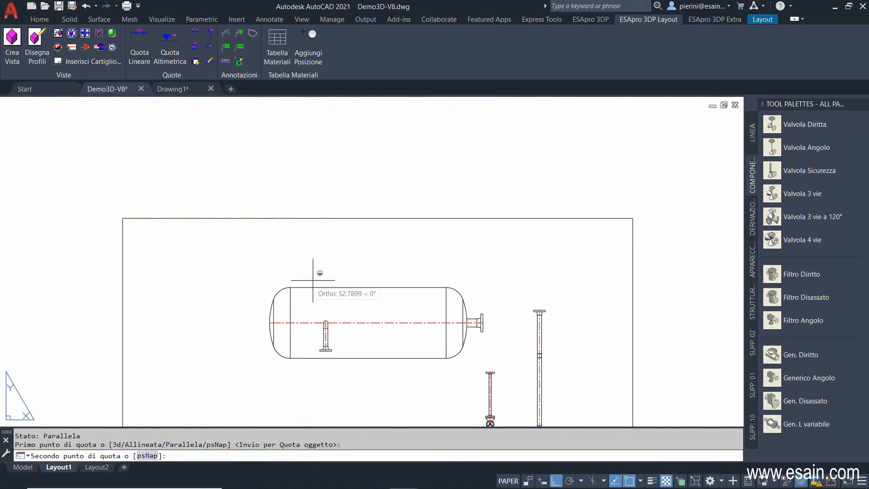
pyautogui.click(326, 350)
pyautogui.click(247, 137)
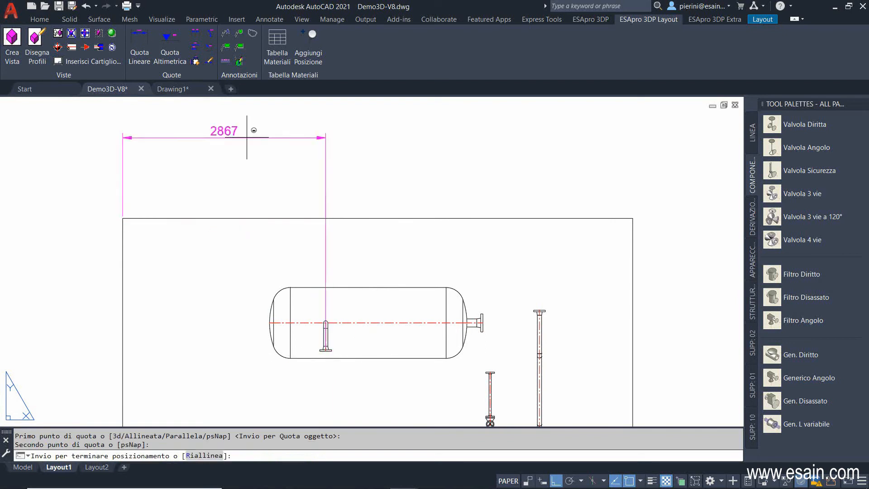
pyautogui.press('Return')
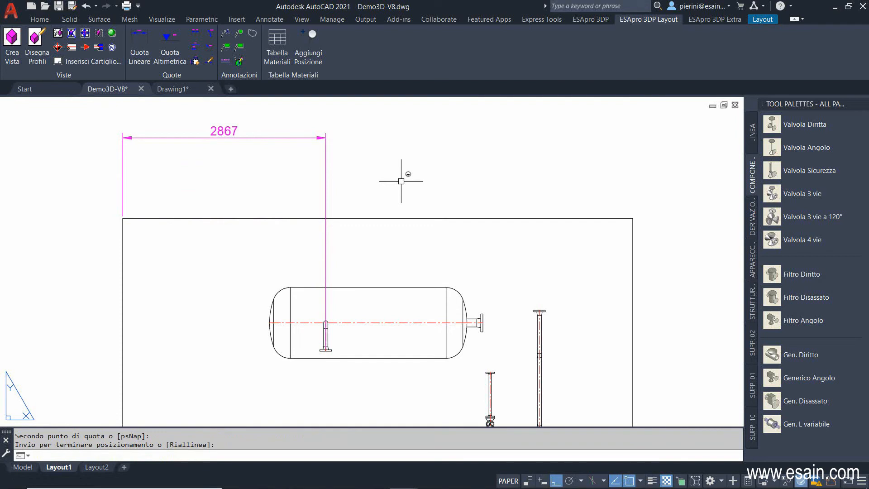
# - Add an axis elevation mark in the front elevation for the horizontal pipe above the support bracket, placed beyond section line B's end
pyautogui.scroll(-4, 401, 181)
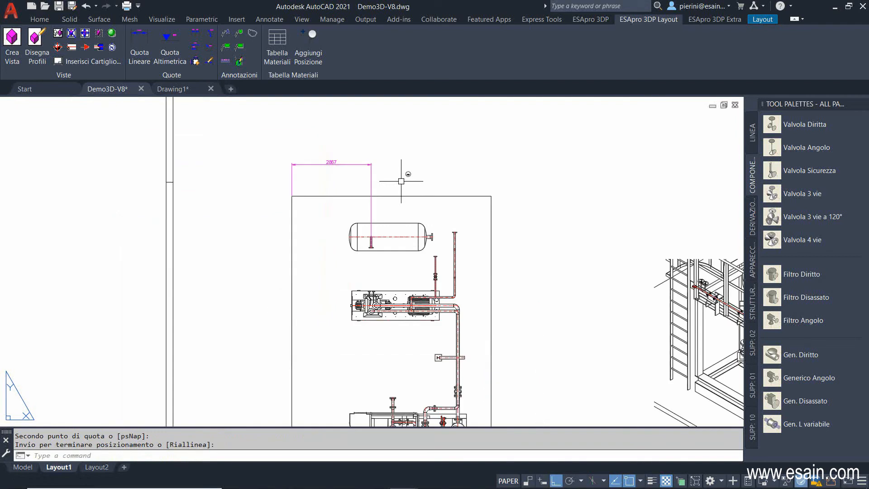
pyautogui.click(174, 51)
pyautogui.moveTo(367, 150); pyautogui.dragTo(352, 409, button='middle')
pyautogui.moveTo(371, 286); pyautogui.dragTo(370, 354, button='middle')
pyautogui.scroll(6, 408, 245)
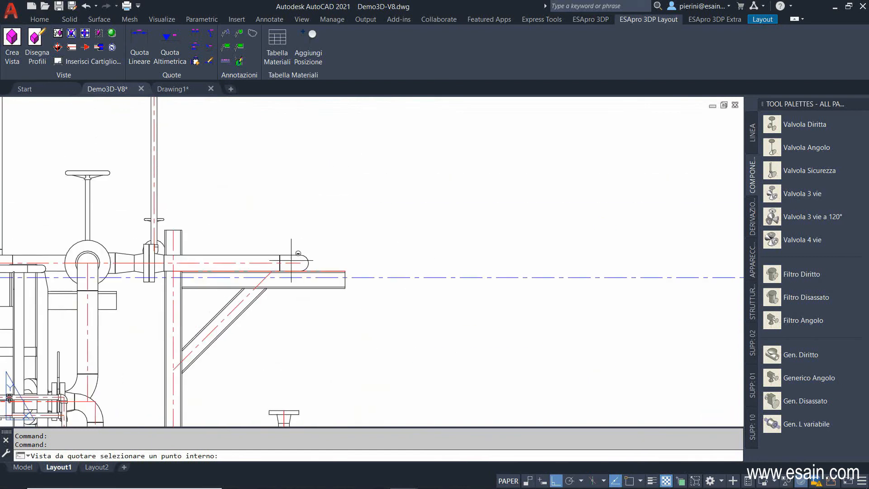
pyautogui.click(343, 258)
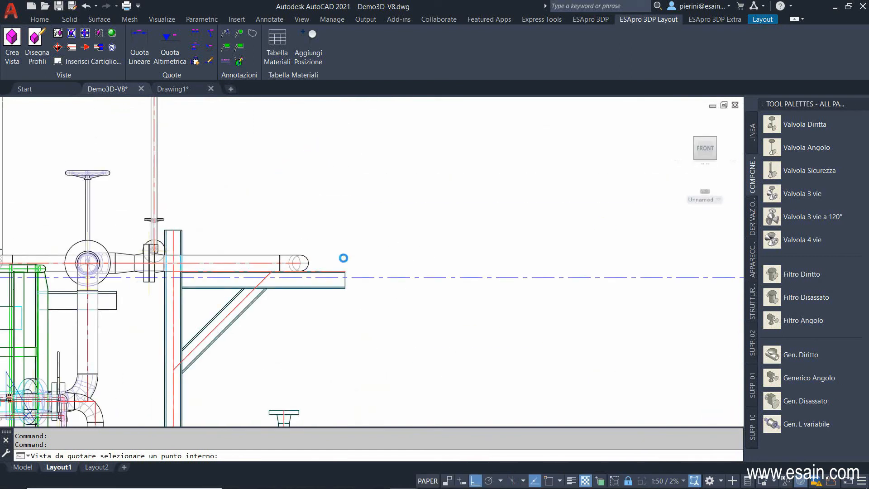
pyautogui.click(343, 258)
pyautogui.click(412, 262)
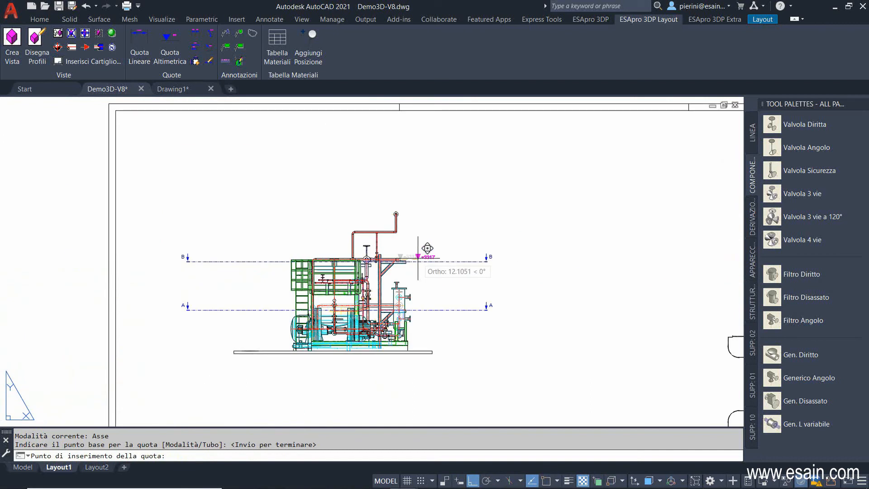
pyautogui.click(504, 256)
# - Switch the elevation mark mode to Base and mark the raised horizontal pipe, placing the mark directly above the first one
pyautogui.rightClick(446, 276)
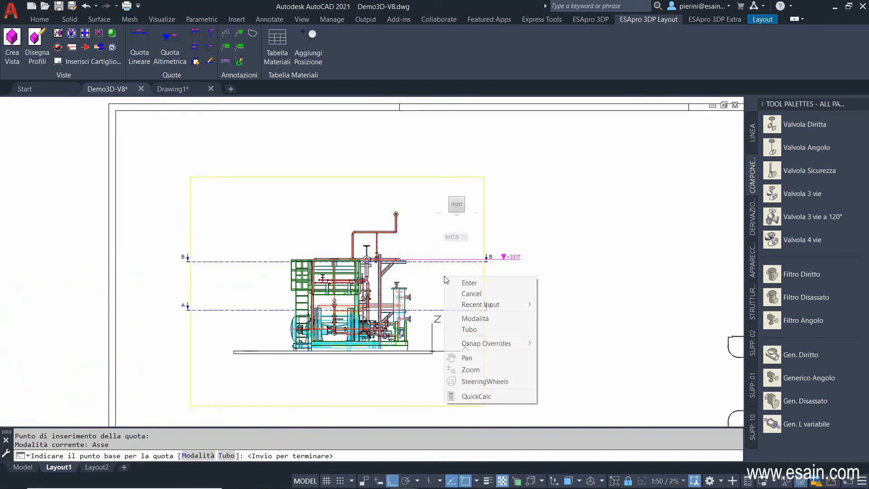
pyautogui.click(466, 318)
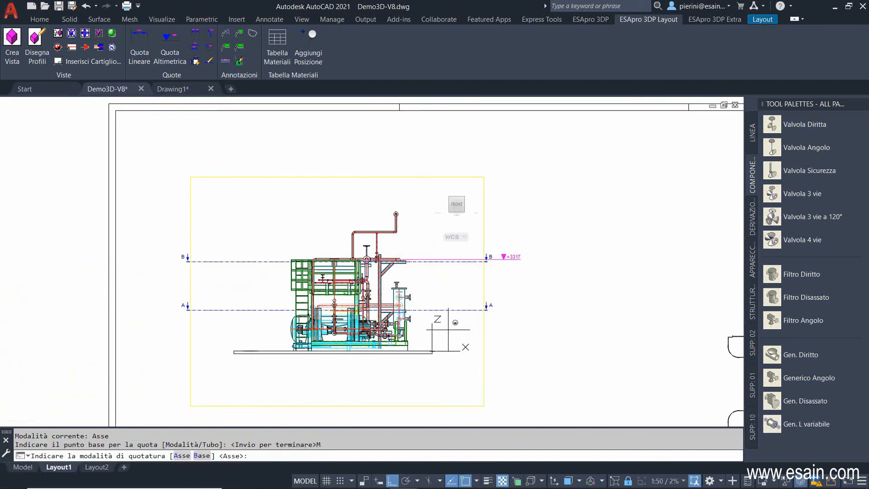
pyautogui.rightClick(423, 287)
pyautogui.click(436, 330)
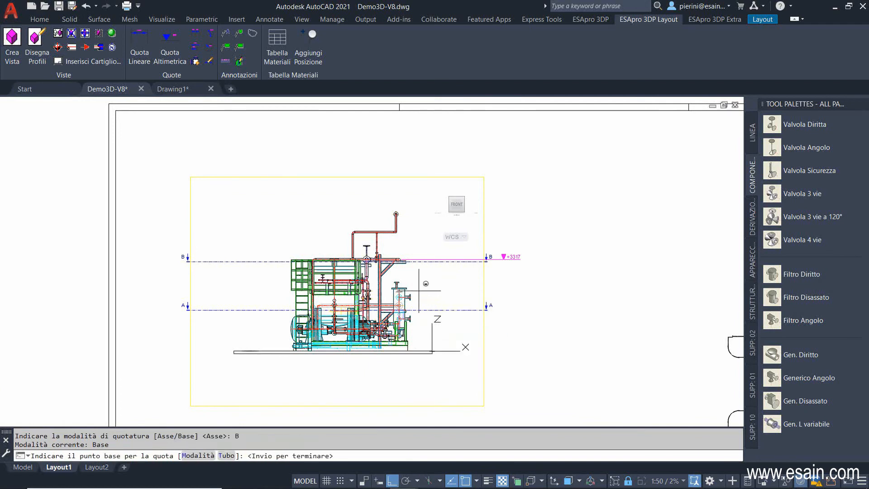
pyautogui.scroll(4, 392, 278)
pyautogui.moveTo(389, 261); pyautogui.dragTo(382, 315, button='middle')
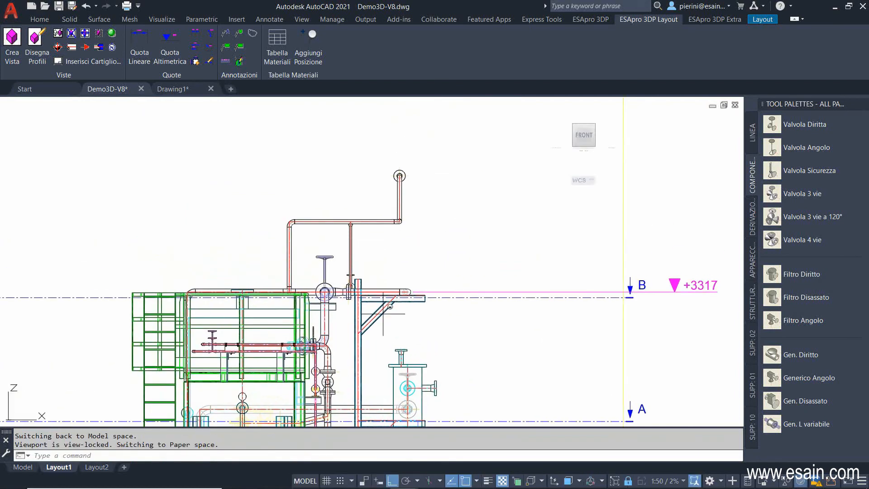
pyautogui.scroll(8, 417, 223)
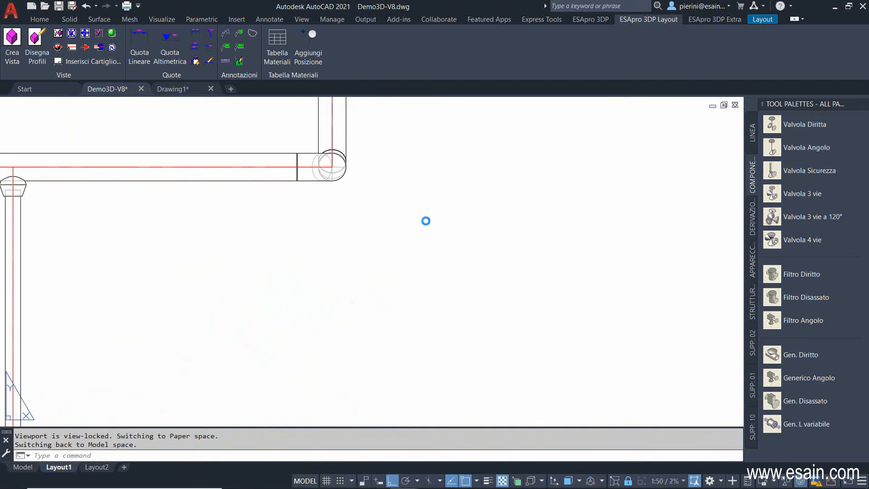
pyautogui.press('Return')
pyautogui.scroll(-10, 444, 209)
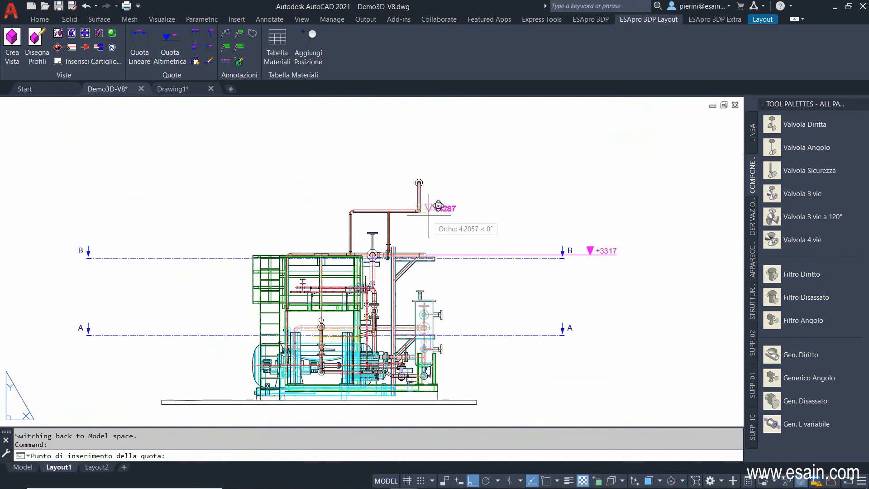
pyautogui.click(589, 209)
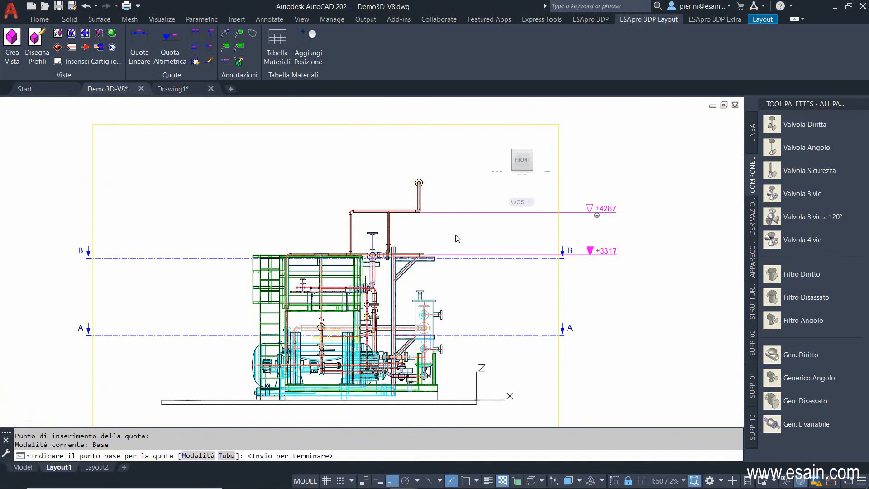
pyautogui.rightClick(502, 223)
pyautogui.click(520, 232)
# - Tag the horizontal tank in the plan view with a component label, running its angled leader up above the floor outline
pyautogui.scroll(-3, 425, 204)
pyautogui.scroll(5, 423, 254)
pyautogui.scroll(2, 357, 131)
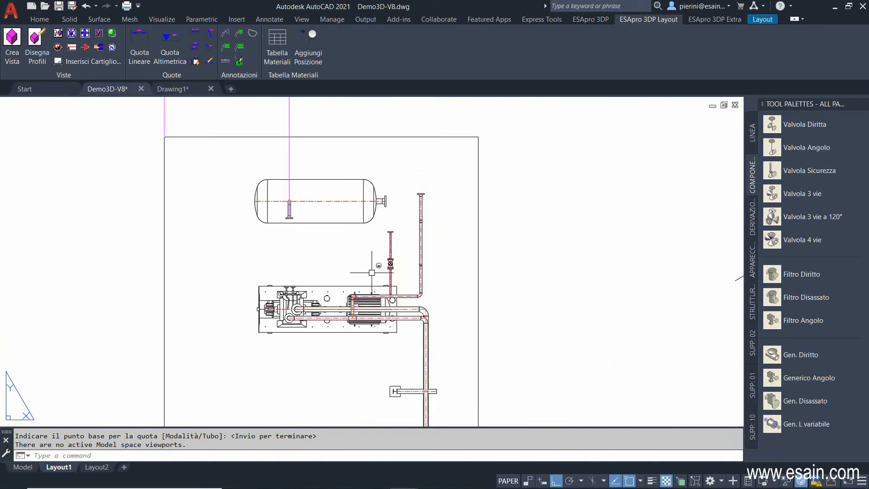
pyautogui.click(238, 35)
pyautogui.click(369, 181)
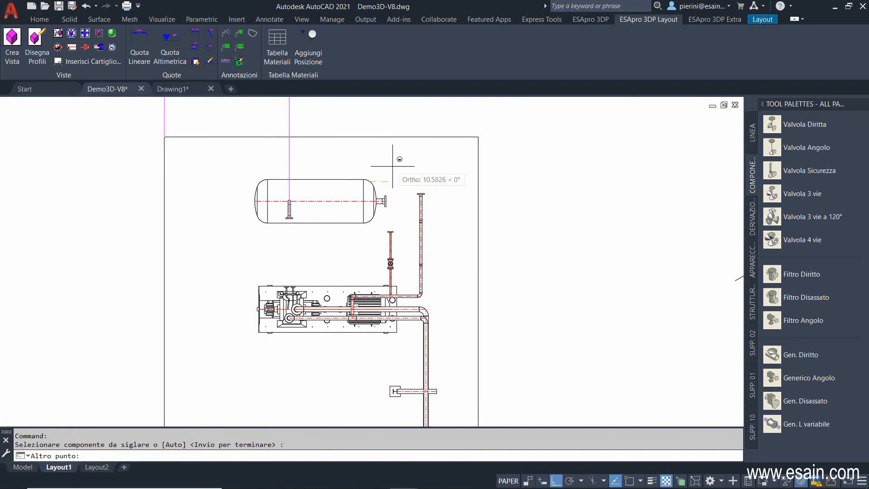
pyautogui.press('F8')
pyautogui.click(432, 113)
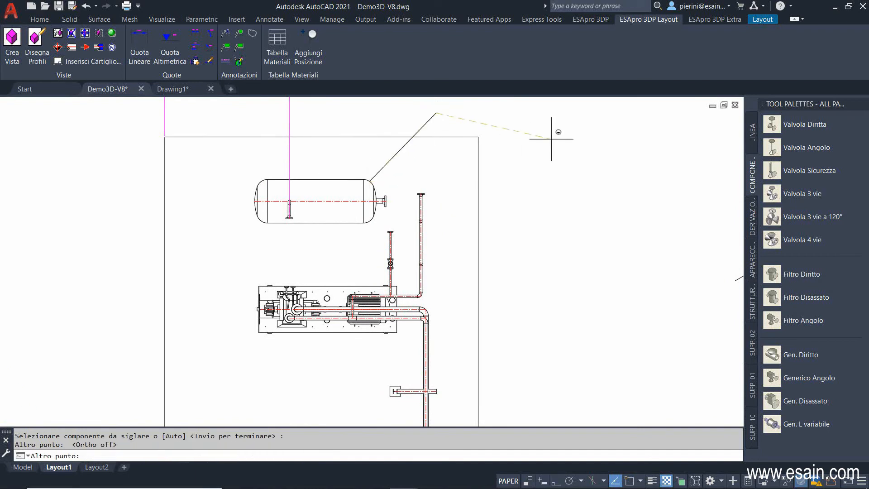
pyautogui.press('Return')
# - Tag the pump skid in the plan view with a component label placed outside the floor outline
pyautogui.scroll(4, 416, 290)
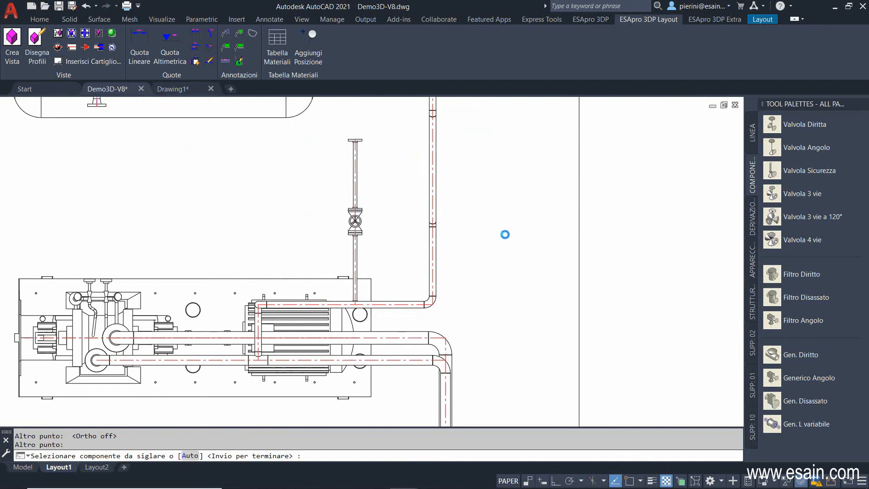
pyautogui.click(617, 189)
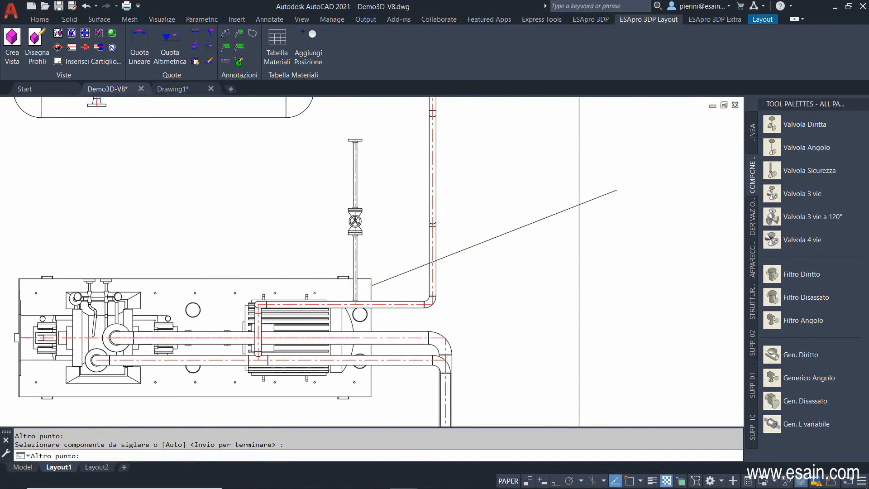
pyautogui.press('Return')
# - Tag the flanged lever valve between the two vertical vessels in the isometric view, placing its label outside the model
pyautogui.scroll(-4, 590, 220)
pyautogui.moveTo(600, 237); pyautogui.dragTo(230, 168, button='middle')
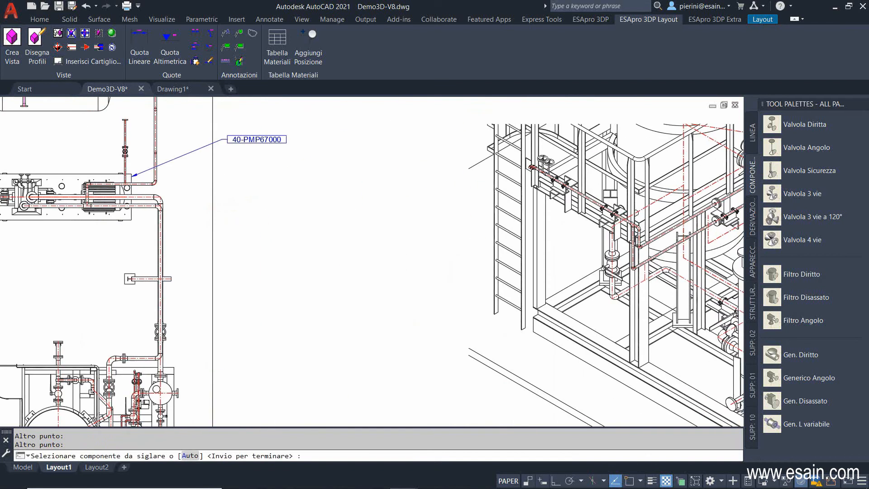
pyautogui.moveTo(454, 224); pyautogui.dragTo(211, 194, button='middle')
pyautogui.moveTo(526, 296); pyautogui.dragTo(349, 248, button='middle')
pyautogui.moveTo(407, 257); pyautogui.dragTo(421, 297, button='middle')
pyautogui.scroll(5, 436, 298)
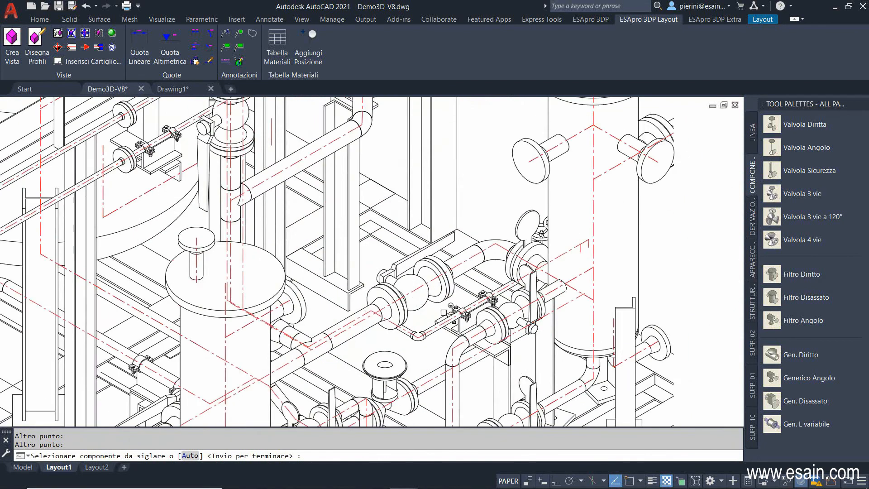
pyautogui.click(428, 312)
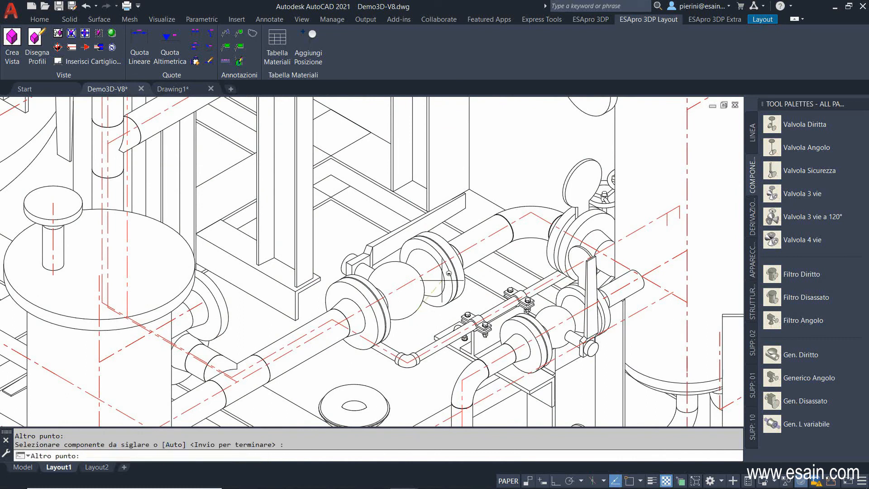
pyautogui.scroll(-5, 452, 272)
pyautogui.click(619, 232)
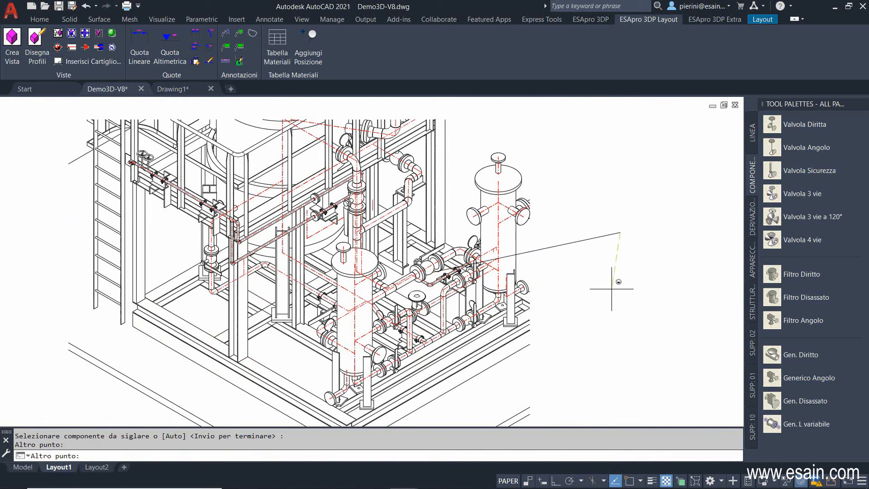
pyautogui.rightClick(567, 290)
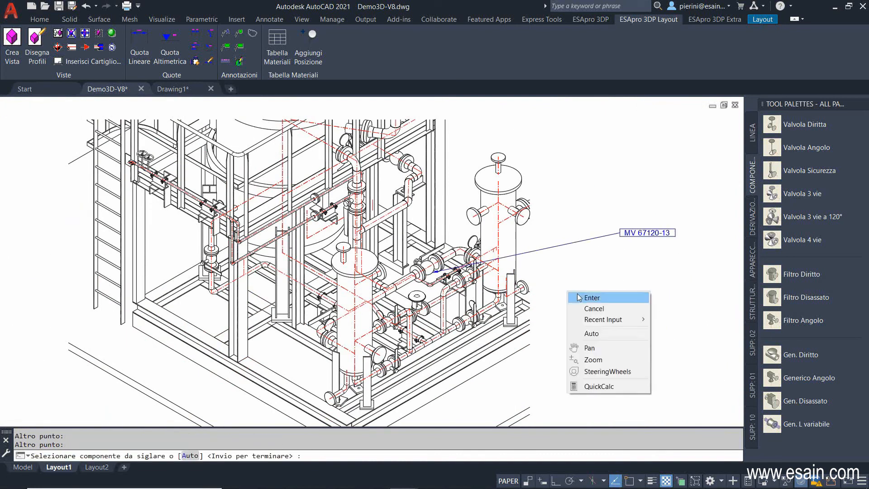
pyautogui.click(584, 294)
# - Set the annotation type in the work options (Opzioni di Lavoro) to Sigla di linea
pyautogui.scroll(-4, 525, 290)
pyautogui.moveTo(483, 286); pyautogui.dragTo(499, 314, button='middle')
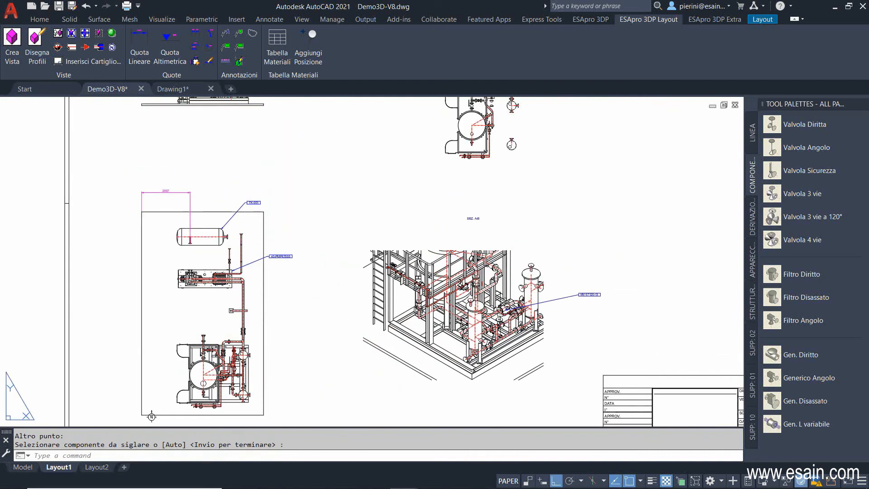
pyautogui.scroll(2, 268, 190)
pyautogui.moveTo(268, 190); pyautogui.dragTo(415, 161, button='middle')
pyautogui.moveTo(411, 319); pyautogui.dragTo(398, 274, button='middle')
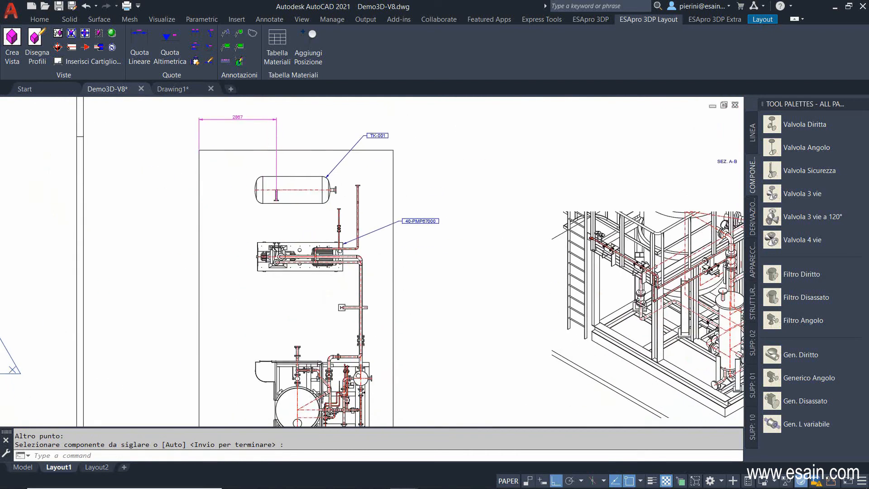
pyautogui.click(590, 19)
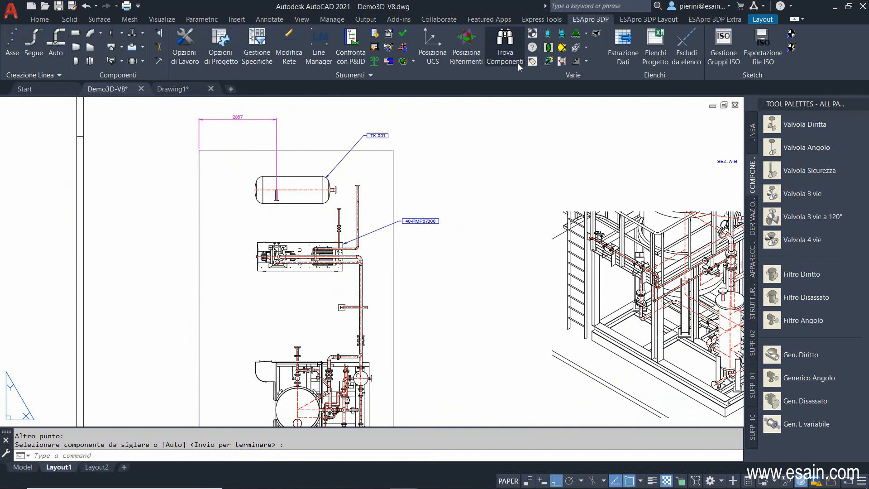
pyautogui.click(185, 46)
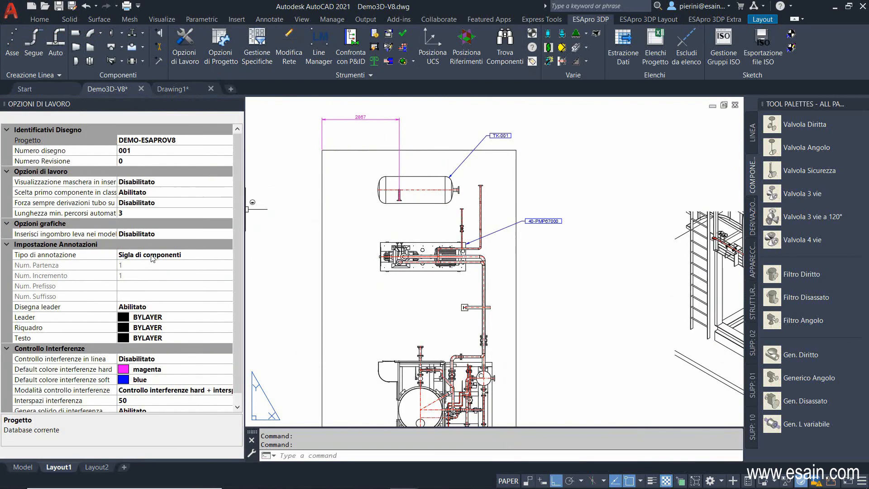
pyautogui.click(151, 255)
pyautogui.click(228, 255)
pyautogui.click(149, 288)
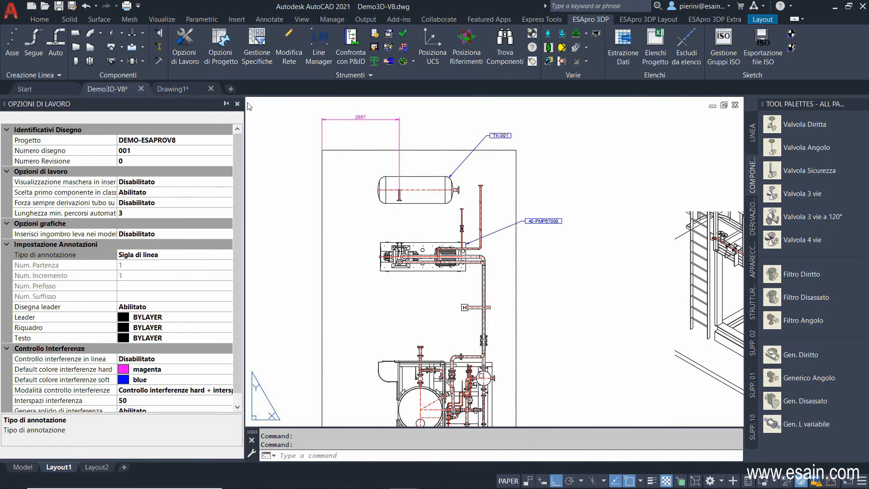
pyautogui.click(238, 105)
# - Tag the long pipe above the handwheel valve in the plan view with a line label, running an angled leader outside the floor outline
pyautogui.click(634, 20)
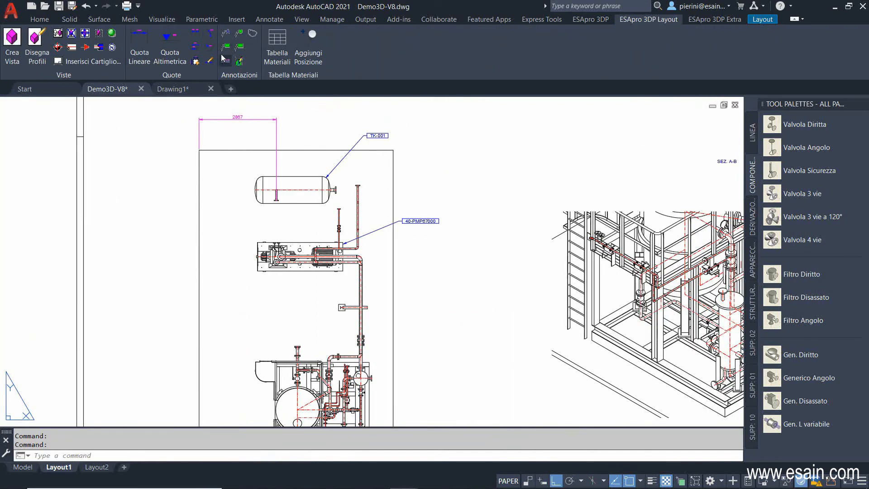
pyautogui.click(225, 34)
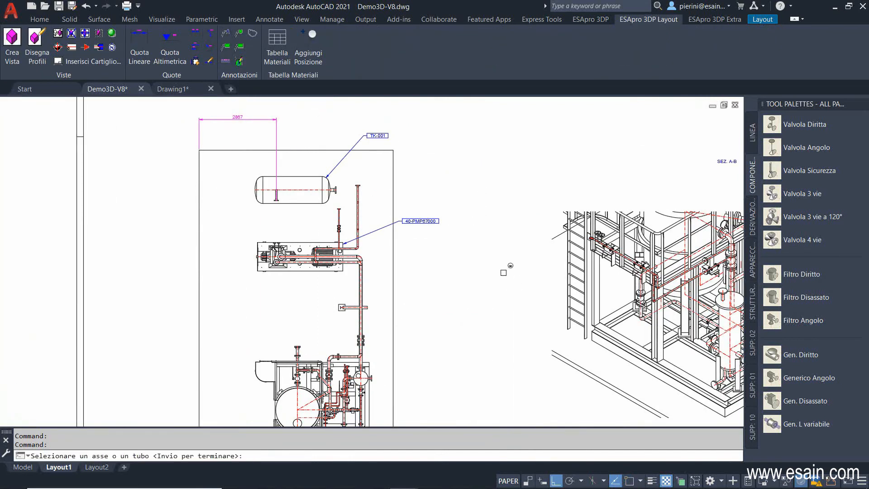
pyautogui.moveTo(509, 277); pyautogui.dragTo(356, 402, button='middle')
pyautogui.moveTo(326, 344); pyautogui.dragTo(391, 157, button='middle')
pyautogui.scroll(2, 279, 266)
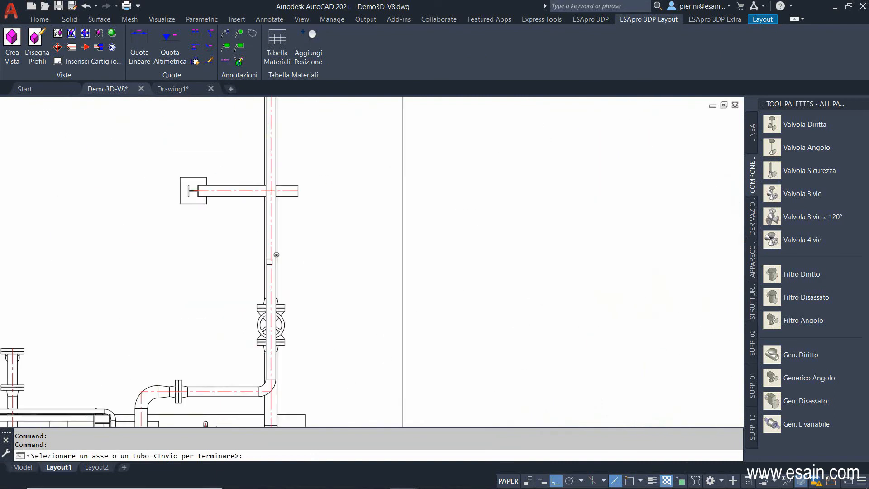
pyautogui.scroll(5, 266, 252)
pyautogui.click(277, 241)
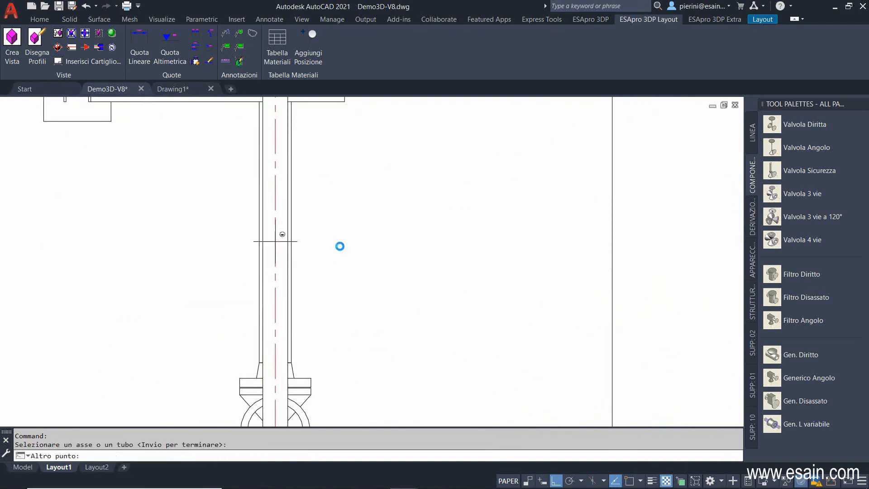
pyautogui.scroll(-5, 362, 245)
pyautogui.press('F8')
pyautogui.click(448, 196)
pyautogui.press('Return')
# - Tag the pipe below the small round vessel on the plan view's skid with a line label placed outside the floor outline
pyautogui.scroll(5, 401, 364)
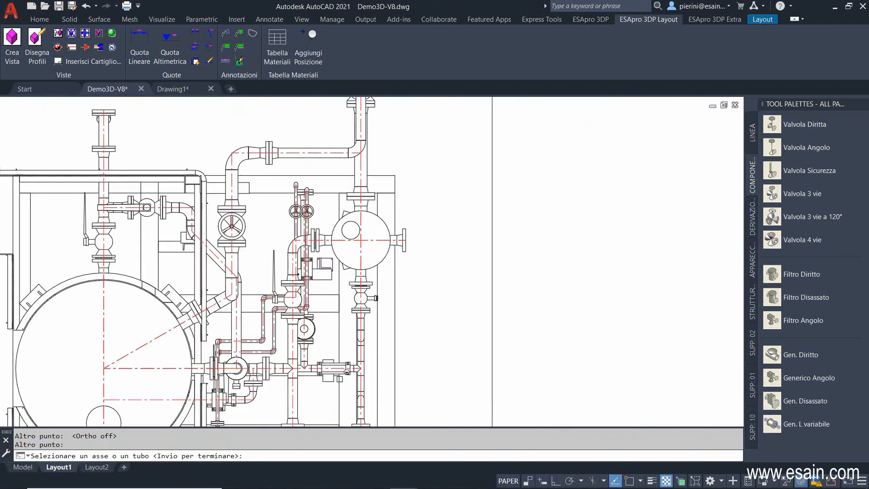
pyautogui.click(392, 313)
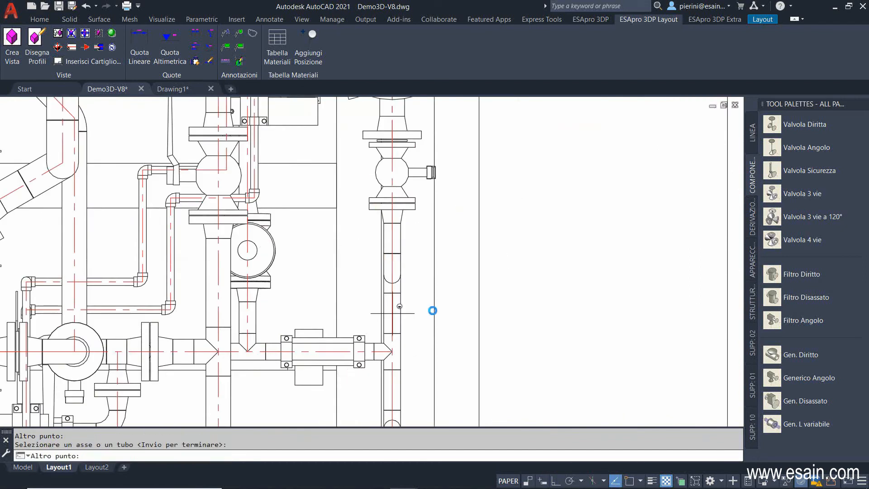
pyautogui.scroll(-5, 431, 310)
pyautogui.click(494, 238)
pyautogui.press('Return')
# - Tag the uppermost horizontal pipe in the elevation view with a line label placed above and to the left of it
pyautogui.scroll(-3, 543, 290)
pyautogui.moveTo(469, 172); pyautogui.dragTo(440, 424, button='middle')
pyautogui.scroll(10, 354, 303)
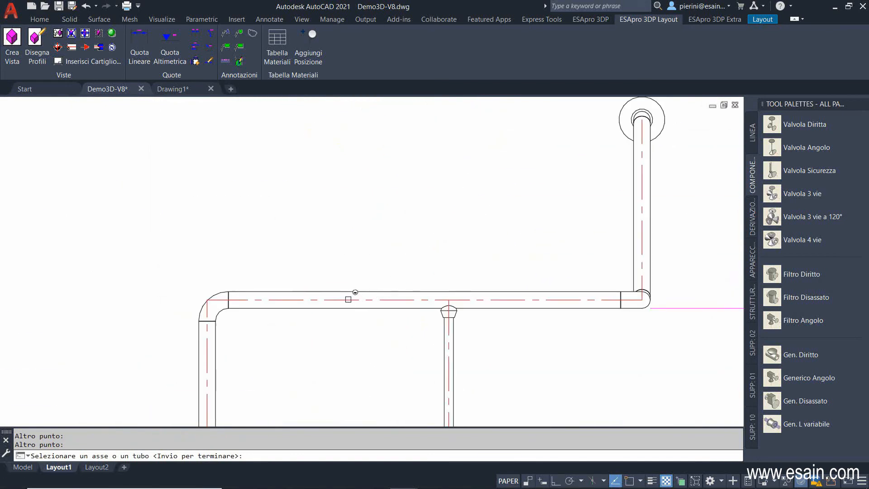
pyautogui.click(349, 296)
pyautogui.scroll(-5, 349, 295)
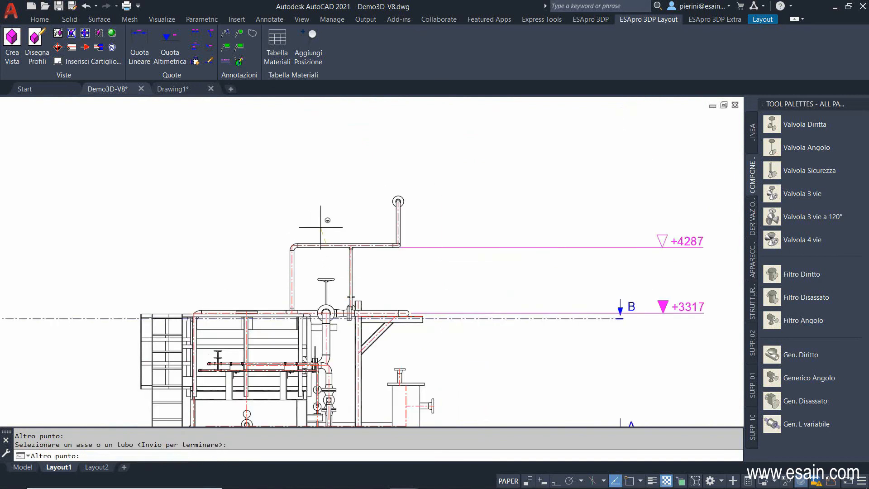
pyautogui.click(246, 187)
pyautogui.press('Return')
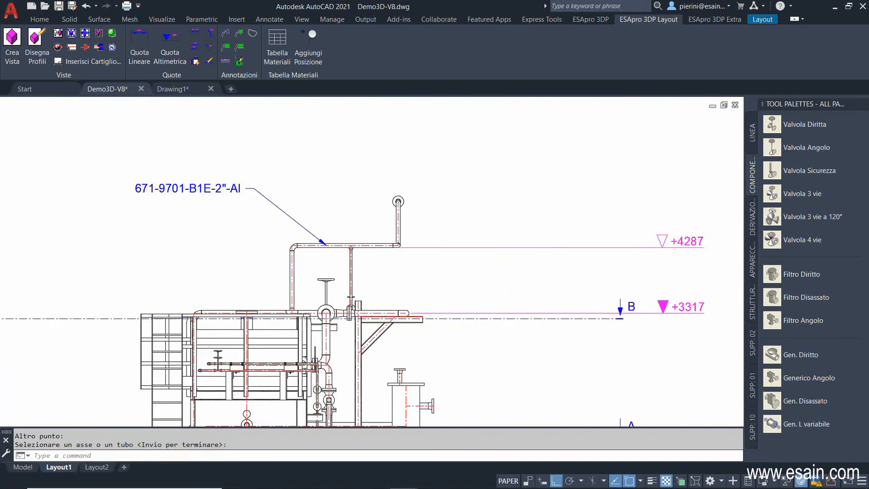
# - Review the fields that make up the line tag (Composizione Sigla di linea) in the project options and leave without changes
pyautogui.scroll(-2, 624, 208)
pyautogui.click(590, 19)
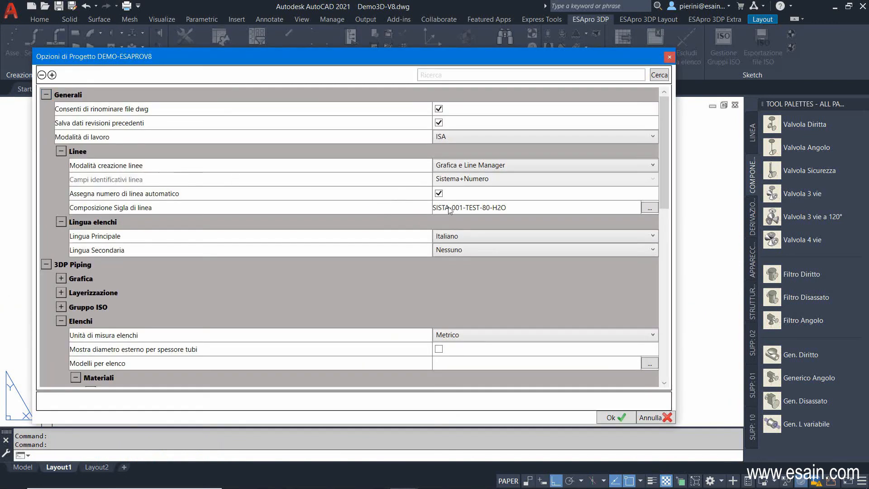
pyautogui.click(449, 209)
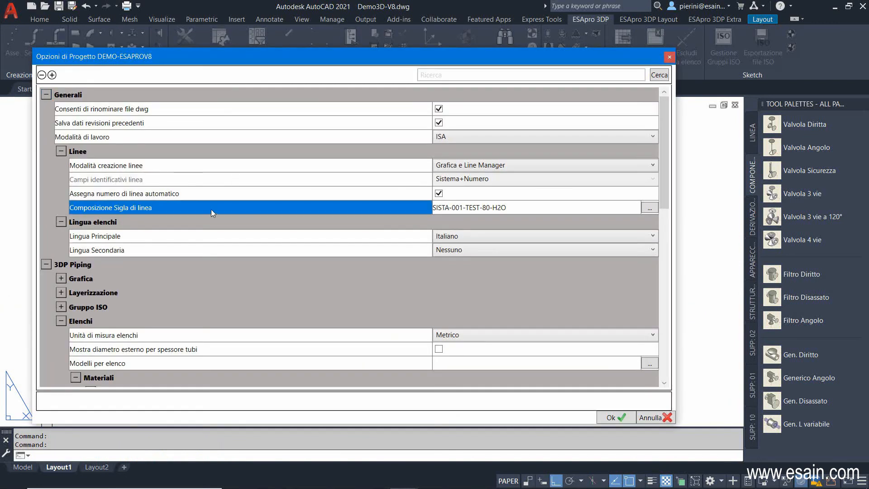
pyautogui.click(649, 208)
pyautogui.click(318, 121)
pyautogui.click(318, 139)
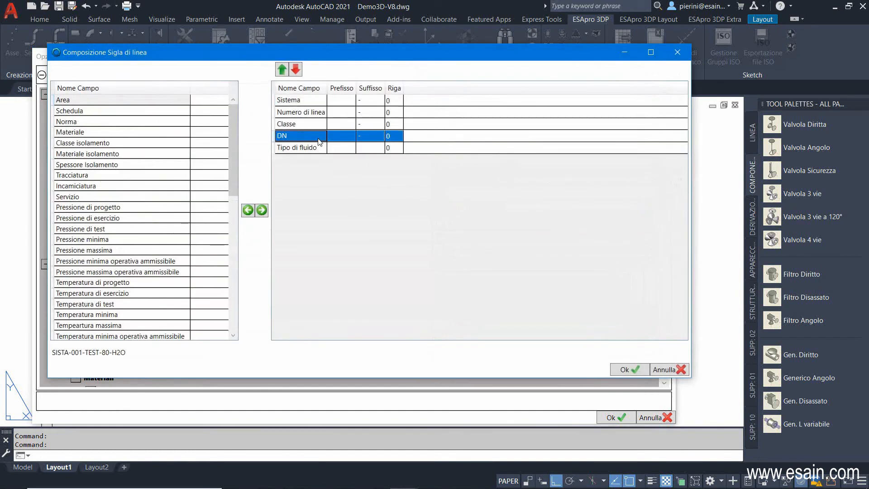
pyautogui.click(666, 369)
pyautogui.click(652, 417)
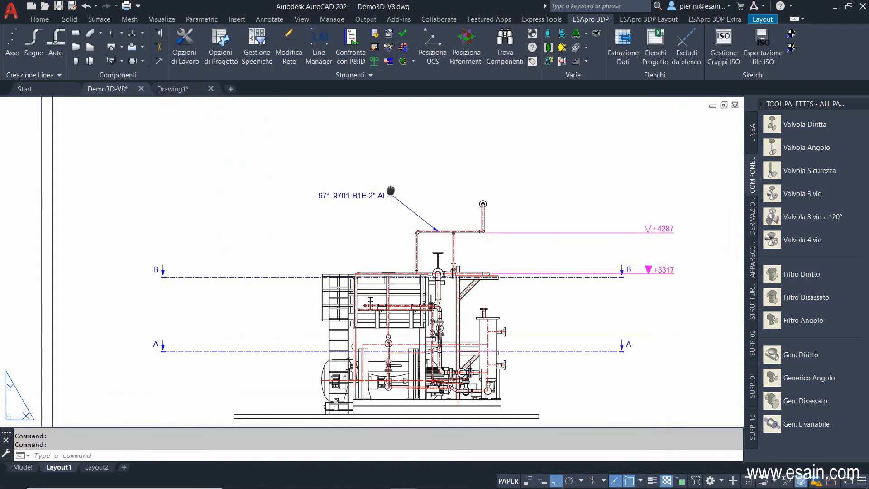
# - Switch to the 3D model space and automatically generate the missing ISO groups with the method Raggruppa per Linea
pyautogui.middleClick(390, 190)
pyautogui.middleClick(390, 191)
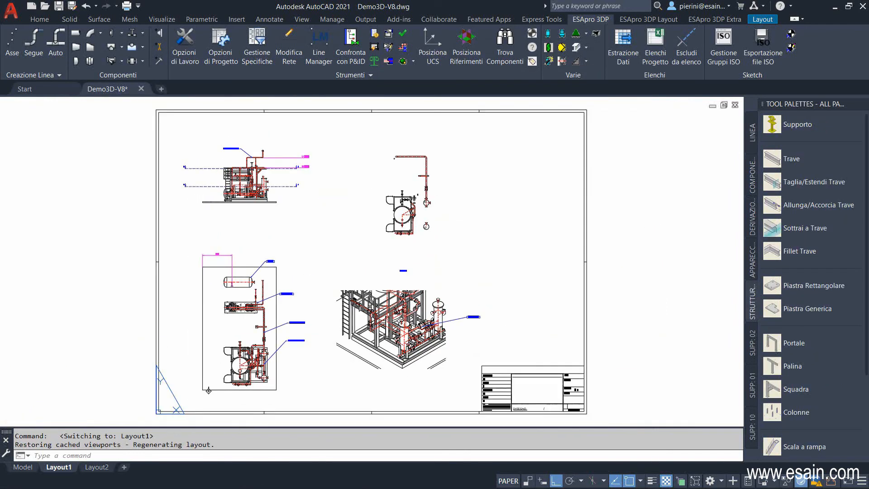
pyautogui.middleClick(428, 241)
pyautogui.middleClick(427, 241)
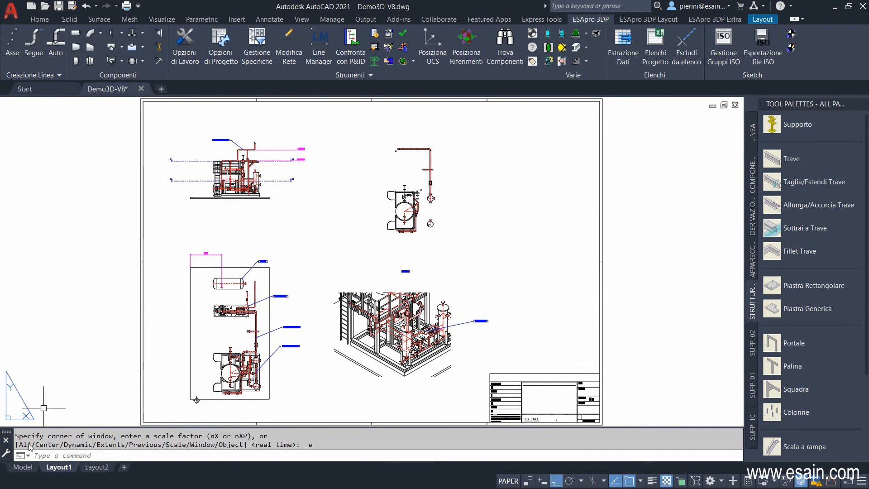
pyautogui.click(23, 467)
pyautogui.moveTo(339, 202); pyautogui.dragTo(359, 181, button='middle')
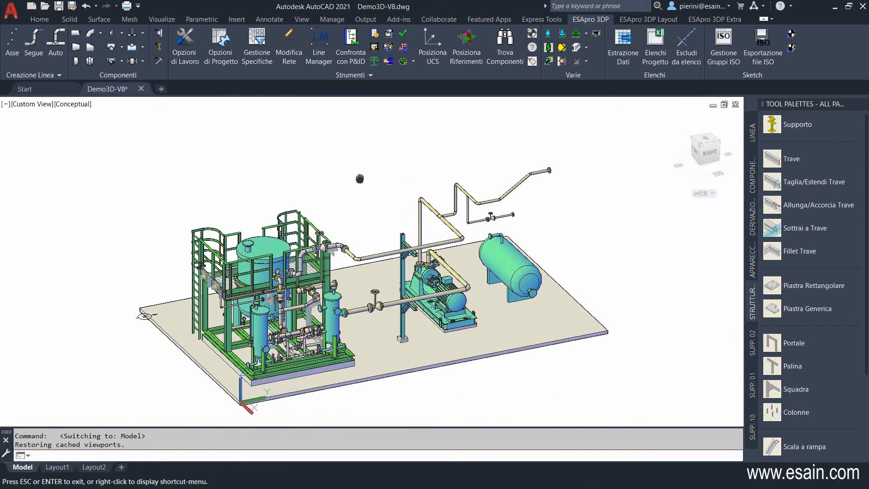
pyautogui.click(720, 44)
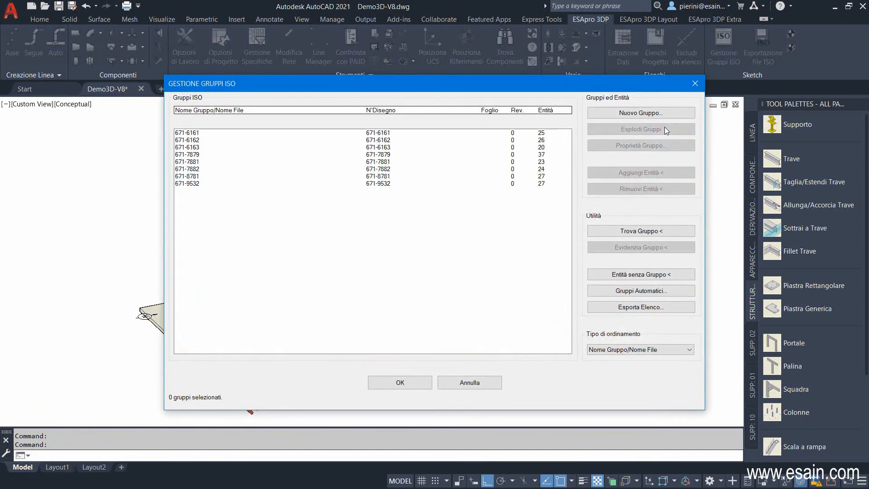
pyautogui.click(634, 292)
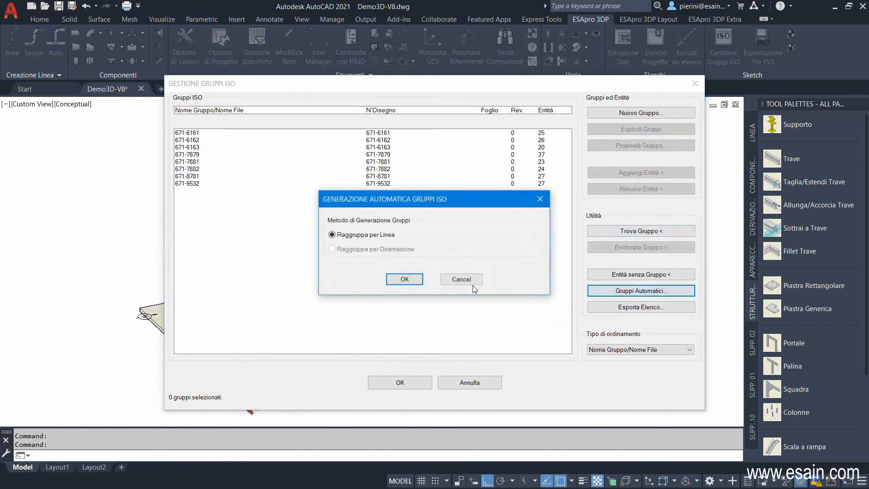
pyautogui.click(405, 280)
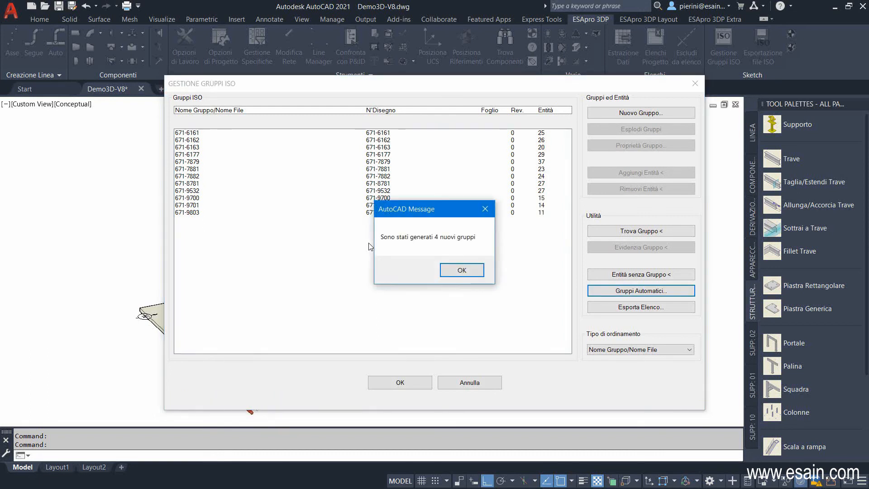
pyautogui.click(461, 270)
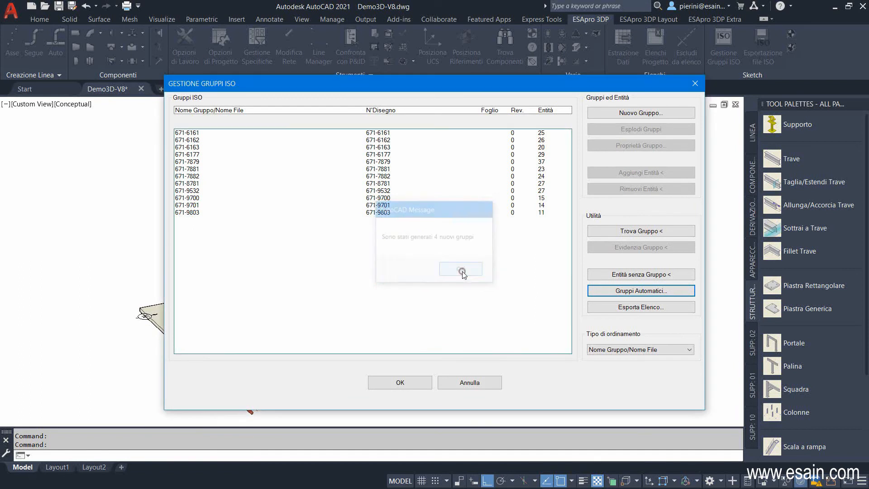
# - Highlight ISO groups 671-9700 and 671-9701 in the model and find the group that contains the small valved branch line
pyautogui.click(193, 199)
pyautogui.click(619, 247)
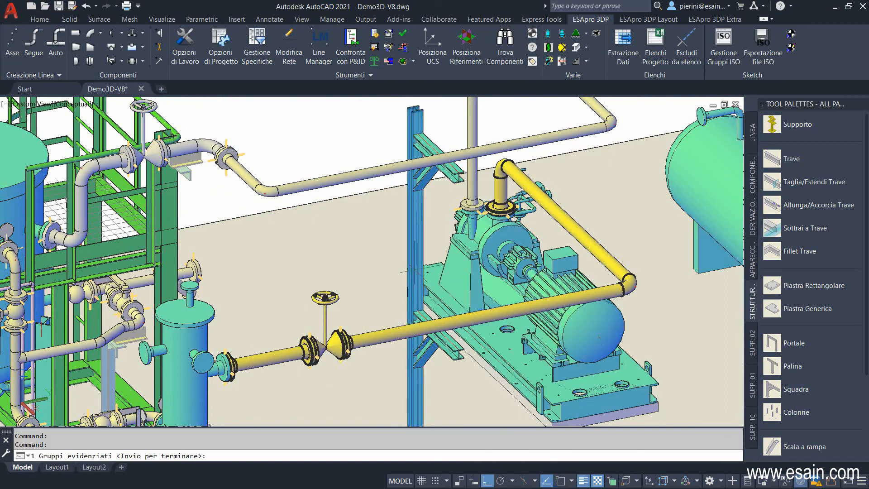
pyautogui.press('Return')
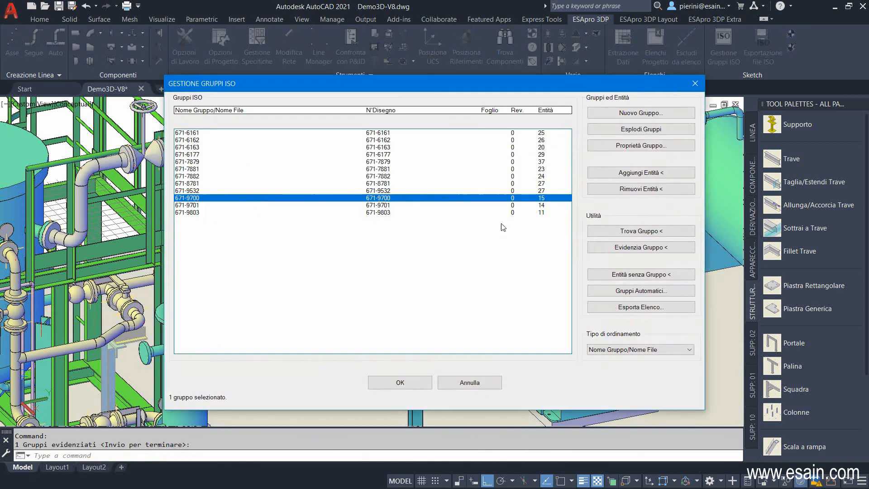
pyautogui.click(535, 206)
pyautogui.click(599, 246)
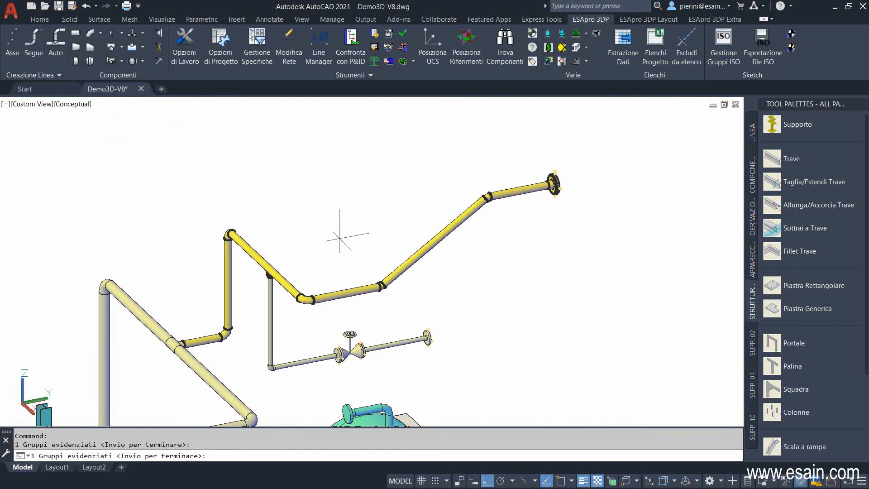
pyautogui.press('Return')
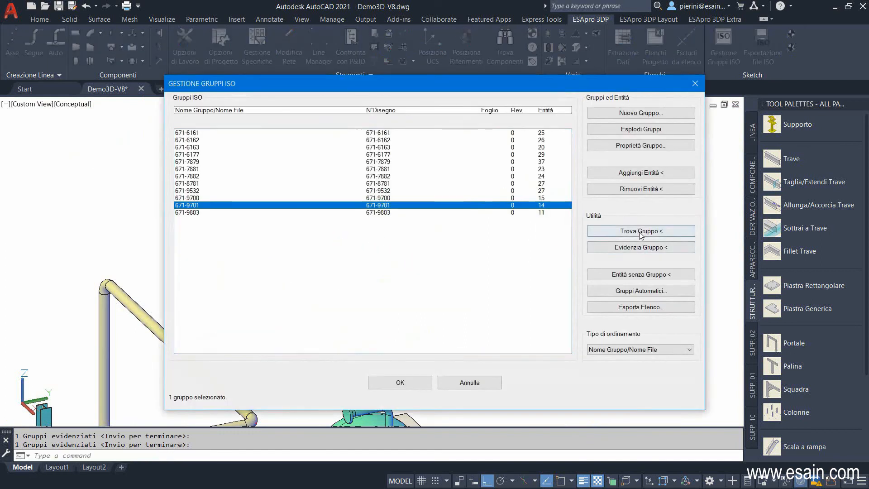
pyautogui.click(639, 232)
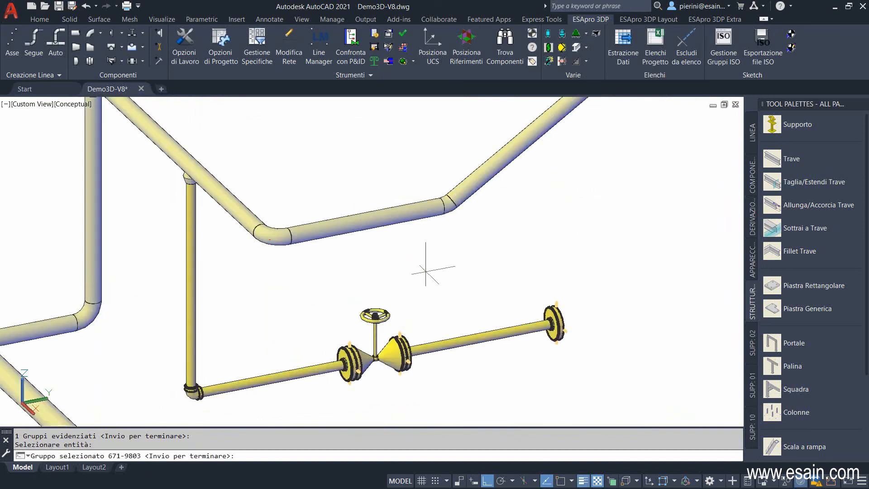
pyautogui.press('Return')
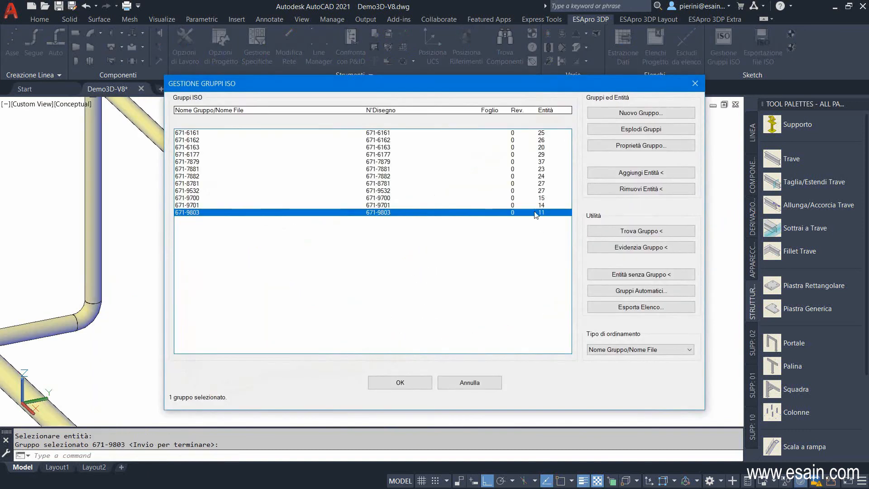
# - Add the whole small valved branch line to ISO group 671-9701 using the Linee selection mode
pyautogui.click(676, 172)
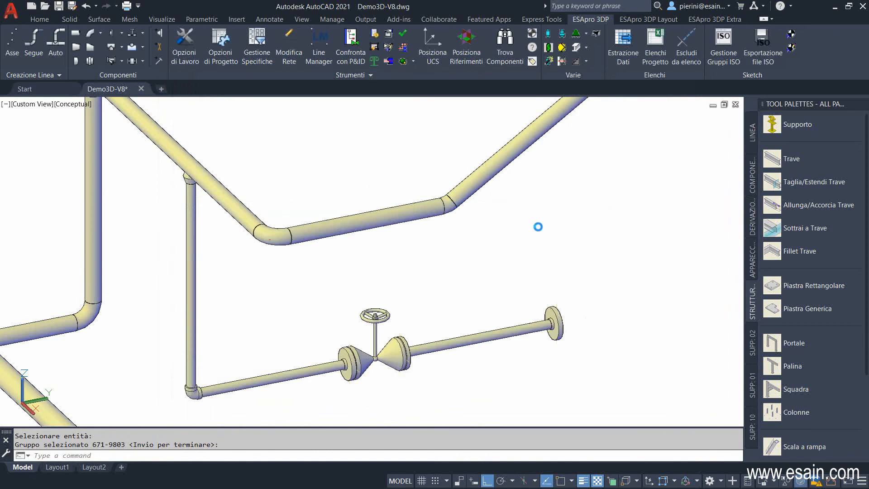
pyautogui.rightClick(386, 221)
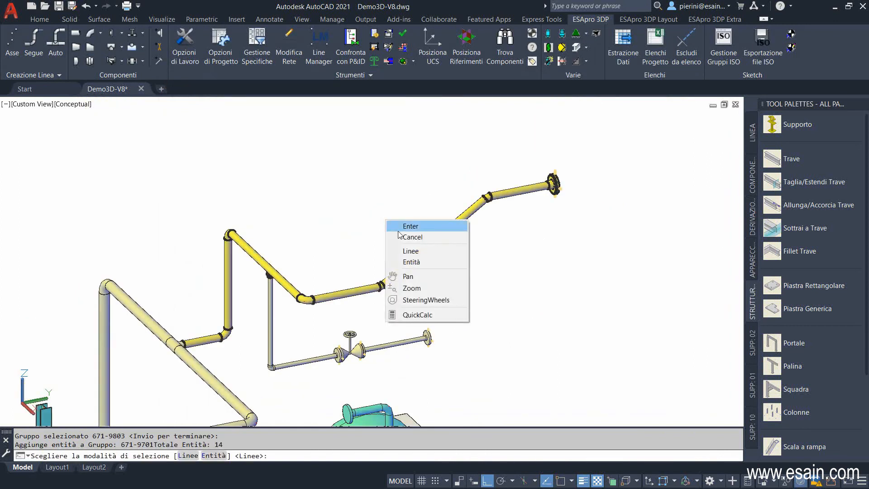
pyautogui.click(409, 250)
pyautogui.click(414, 333)
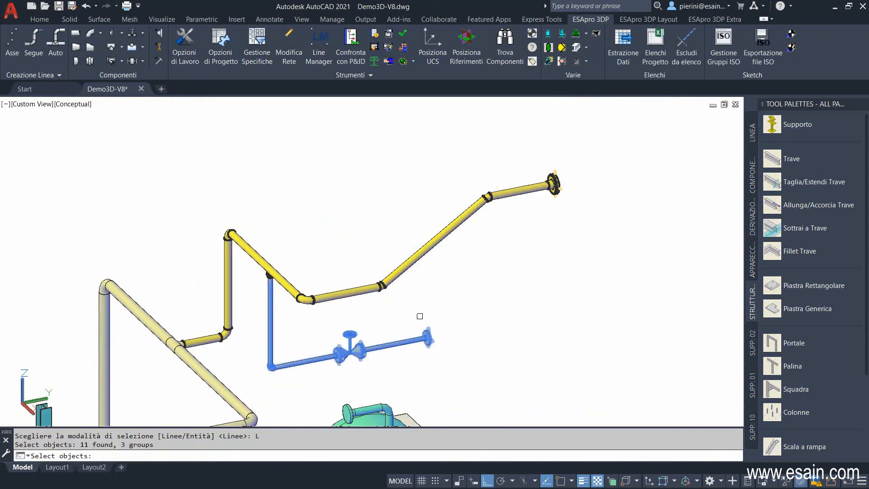
pyautogui.rightClick(424, 302)
pyautogui.rightClick(425, 303)
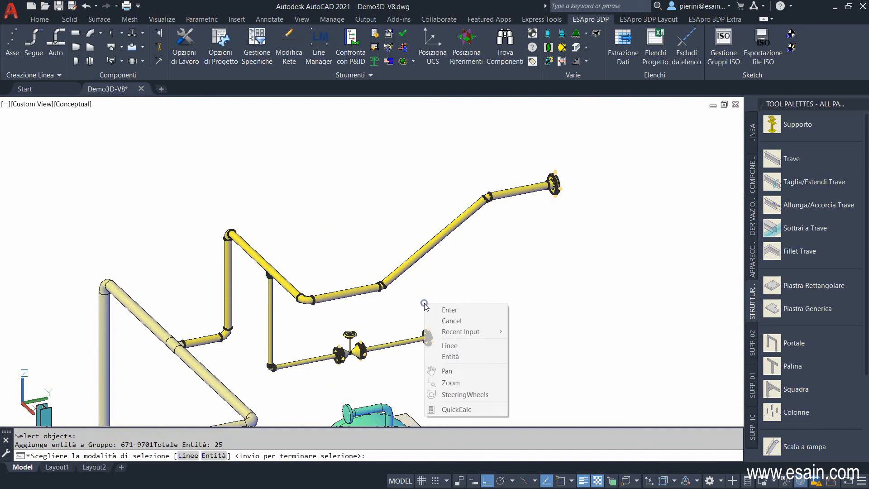
pyautogui.click(438, 311)
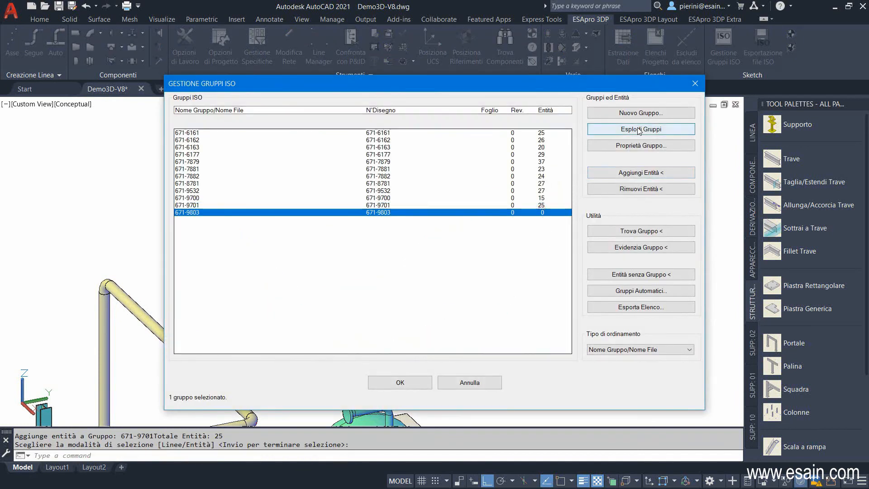
# - Explode the emptied ISO group 671-9803 and accept the ISO group changes
pyautogui.click(201, 198)
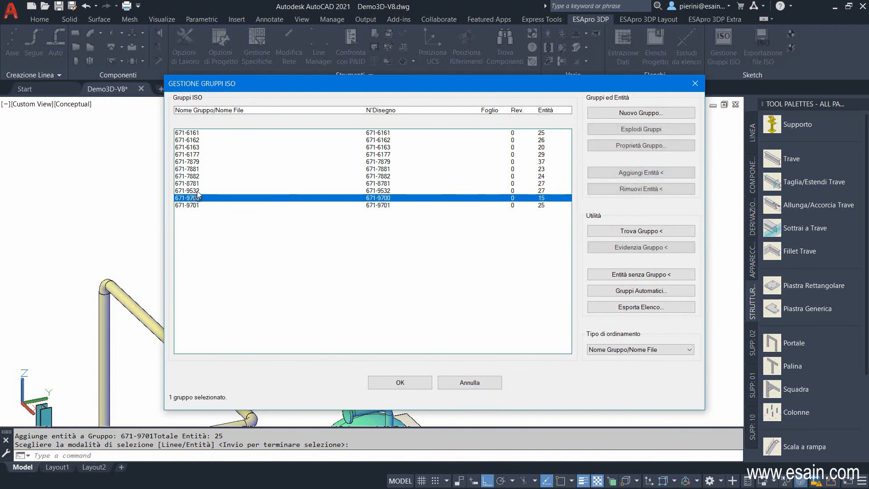
pyautogui.click(470, 190)
pyautogui.click(531, 176)
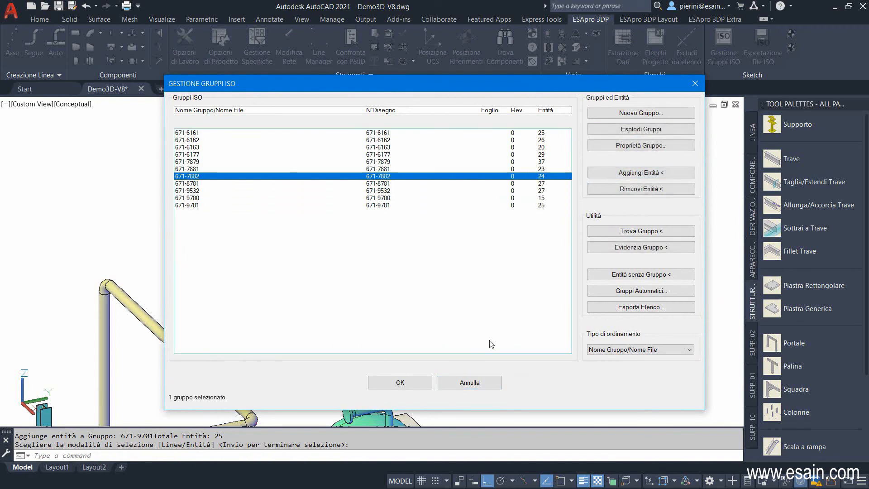
pyautogui.click(400, 383)
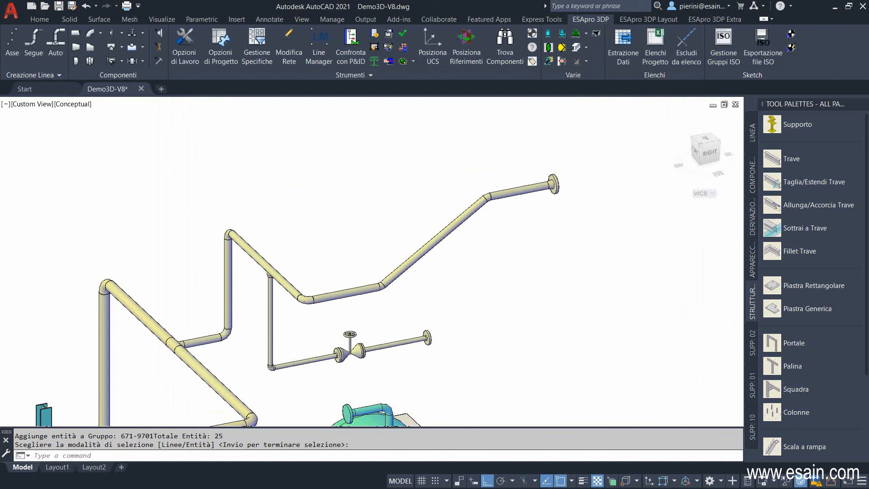
pyautogui.scroll(-2, 457, 265)
pyautogui.scroll(-2, 598, 228)
pyautogui.press('Return')
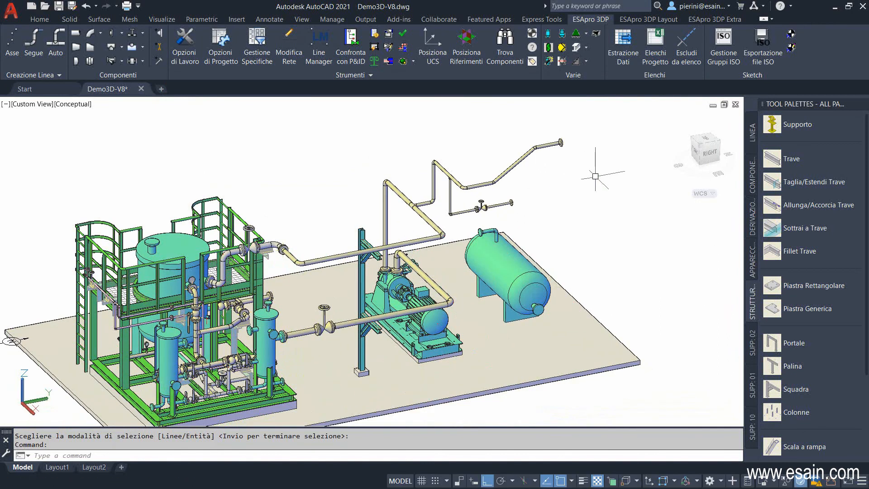
# - Generate the ISO files for only groups 671-6177, 671-7879 and 671-9700, excluding all the other groups from writing
pyautogui.scroll(2, 590, 168)
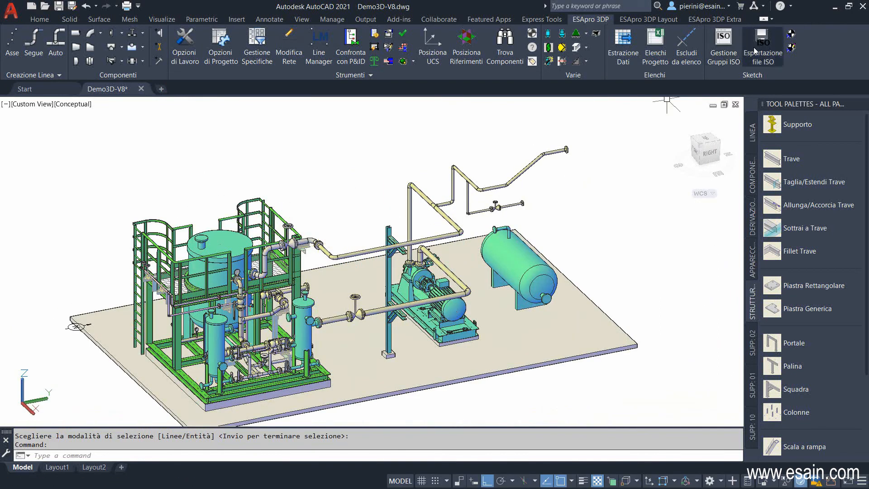
pyautogui.press('Return')
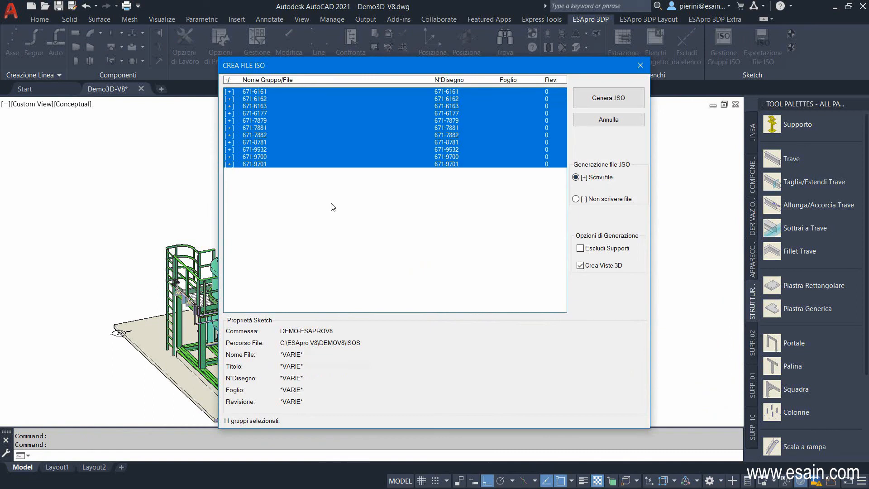
pyautogui.click(587, 199)
pyautogui.click(260, 158)
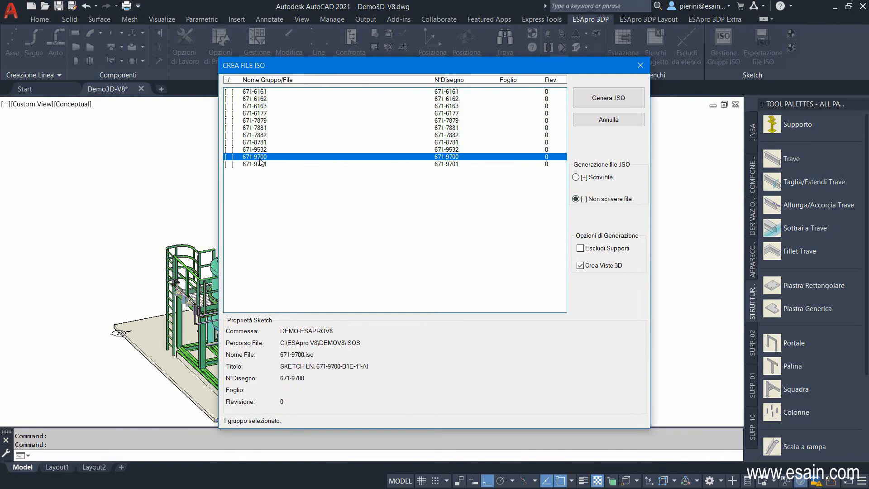
pyautogui.keyDown('ctrl'); pyautogui.click(260, 121); pyautogui.keyUp('ctrl')
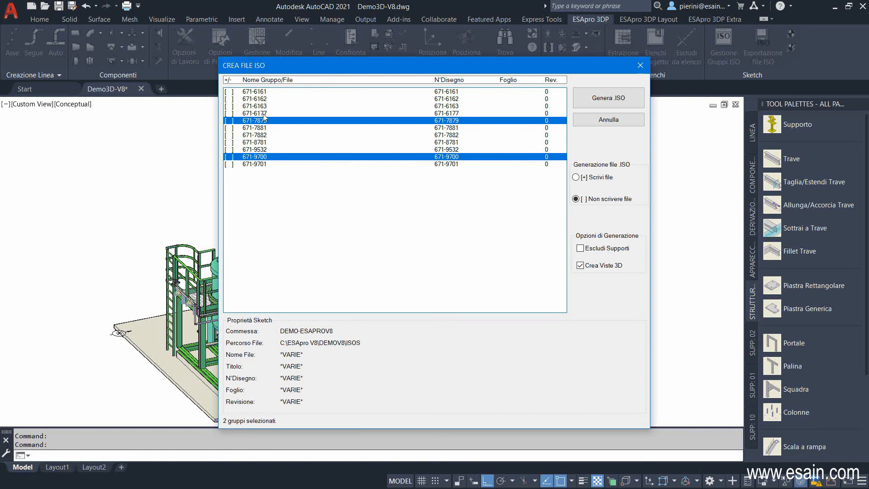
pyautogui.keyDown('ctrl'); pyautogui.click(263, 114); pyautogui.keyUp('ctrl')
pyautogui.click(598, 177)
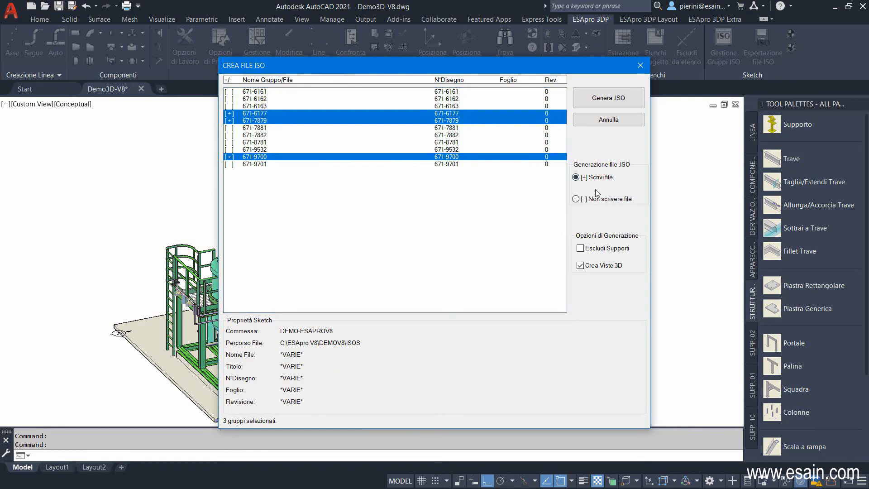
pyautogui.click(601, 99)
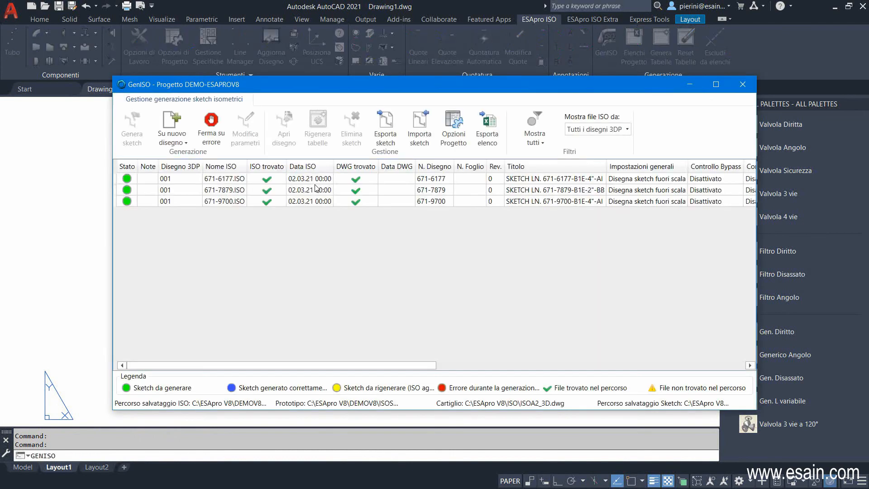
# - Check the north direction choices in the generation parameters of all three sketches, keeping Sud Ovest (0°)
pyautogui.click(142, 179)
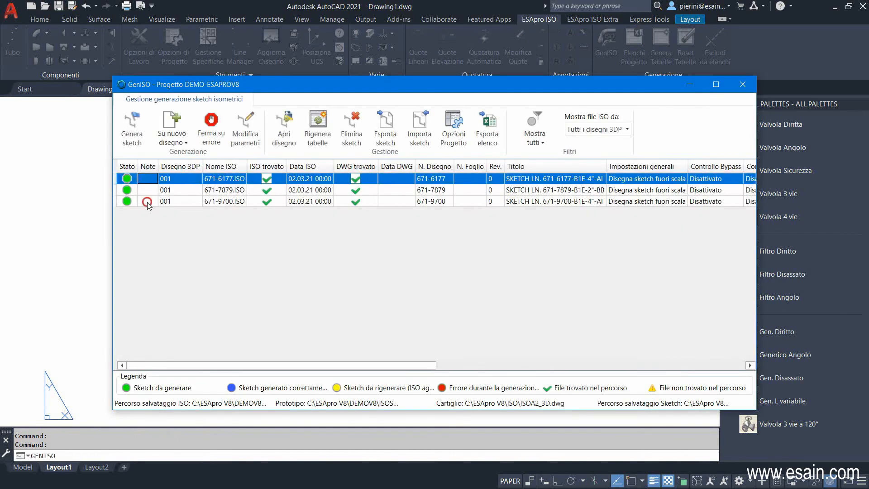
pyautogui.keyDown('shift'); pyautogui.click(149, 201); pyautogui.keyUp('shift')
pyautogui.click(245, 127)
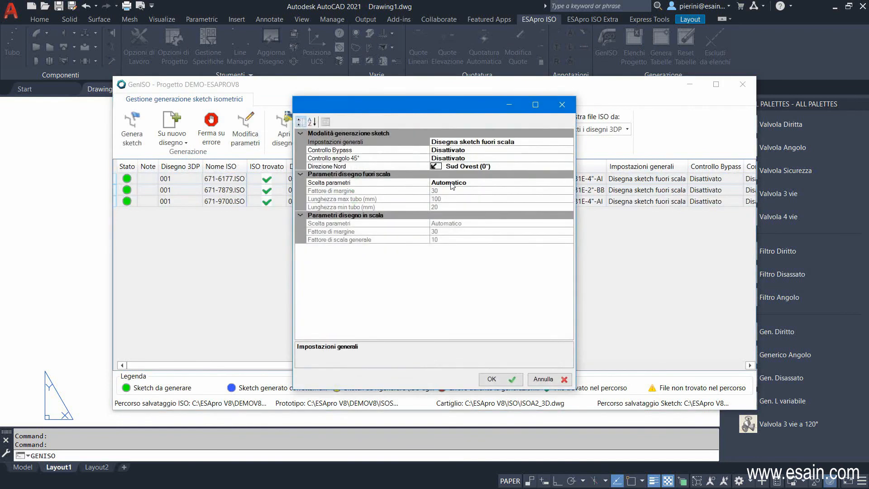
pyautogui.click(476, 167)
pyautogui.click(568, 167)
pyautogui.click(569, 166)
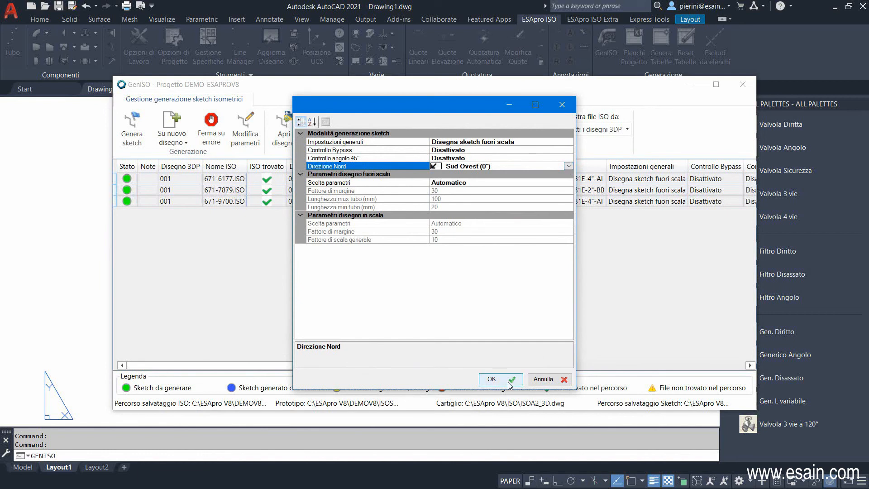
pyautogui.click(493, 379)
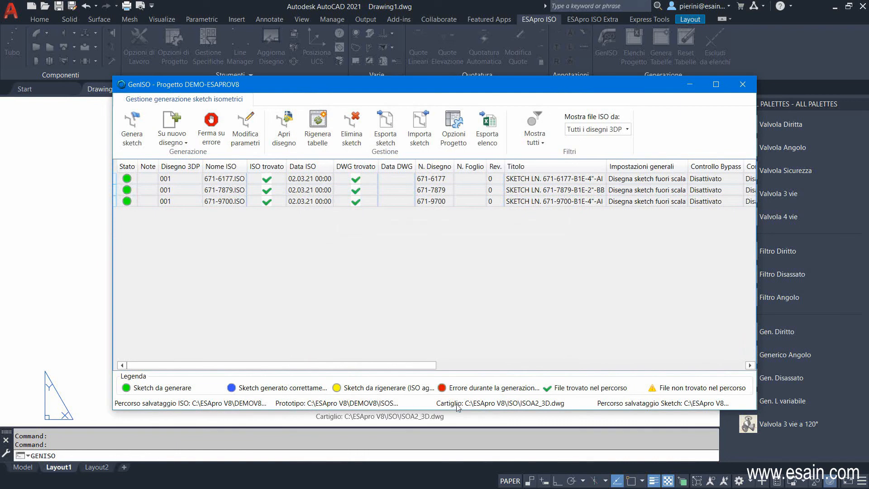
# - Generate the isometric sketches for 671-6177.ISO, 671-7879.ISO and 671-9700.ISO
pyautogui.click(145, 179)
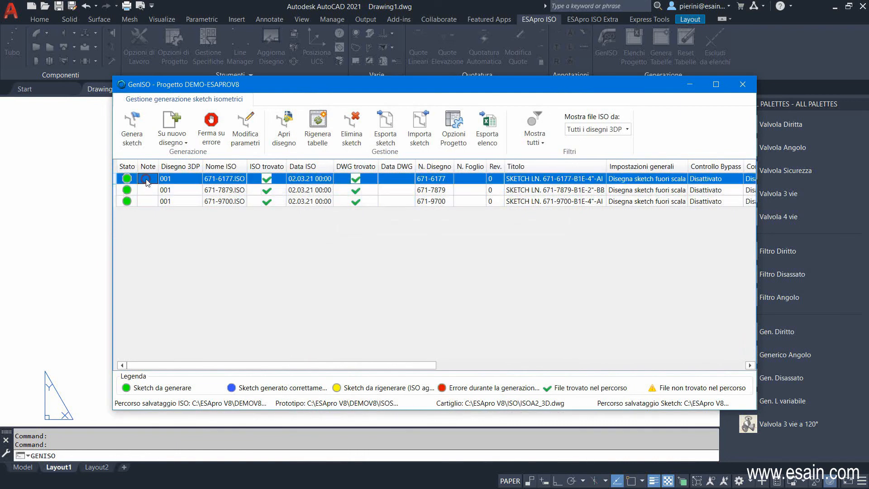
pyautogui.keyDown('ctrl'); pyautogui.click(146, 190); pyautogui.keyUp('ctrl')
pyautogui.keyDown('ctrl'); pyautogui.click(148, 202); pyautogui.keyUp('ctrl')
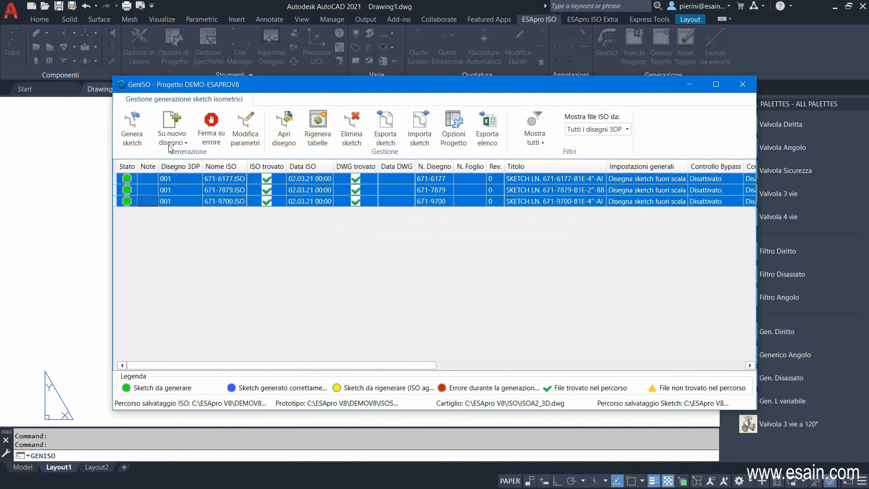
pyautogui.click(132, 127)
pyautogui.click(429, 275)
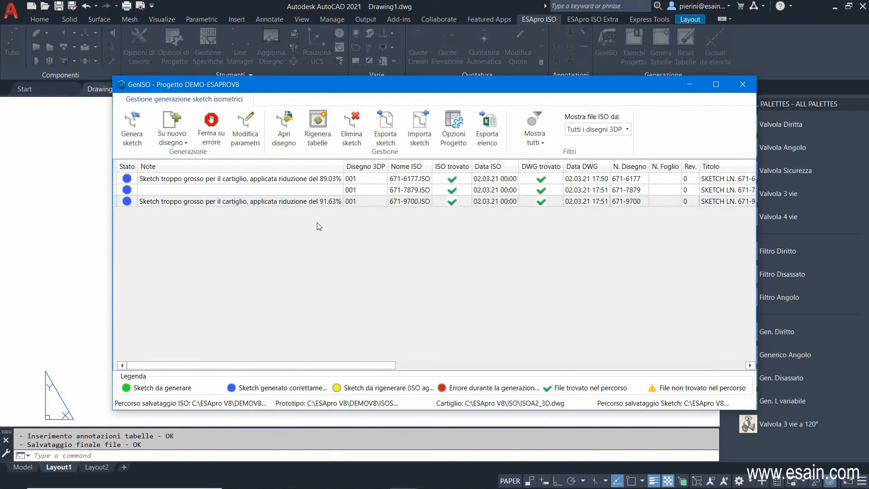
# - Open the generated sketch drawings 671-9700 and 671-7879 and close the sketch generation manager
pyautogui.click(298, 201)
pyautogui.click(284, 127)
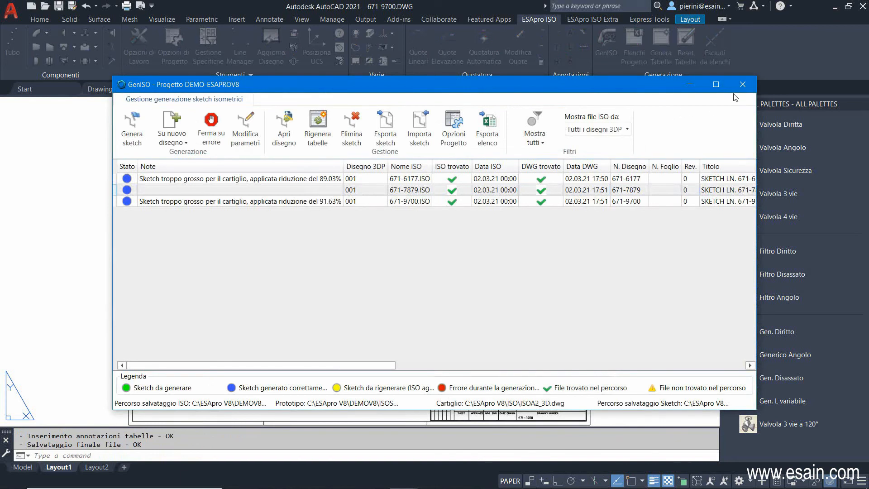
pyautogui.click(739, 88)
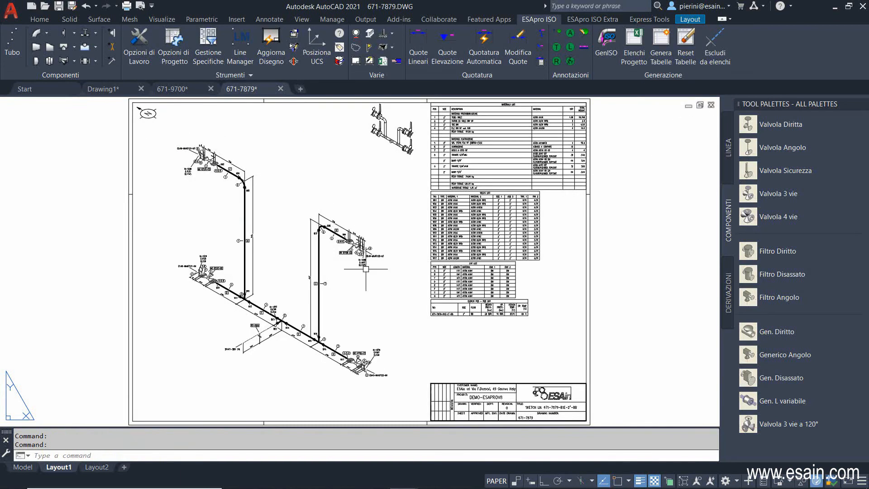
# - Examine sketch 671-7879's 3D view and the dimensions, weld tags and position labels around valve MV 67120-09
pyautogui.scroll(4, 402, 117)
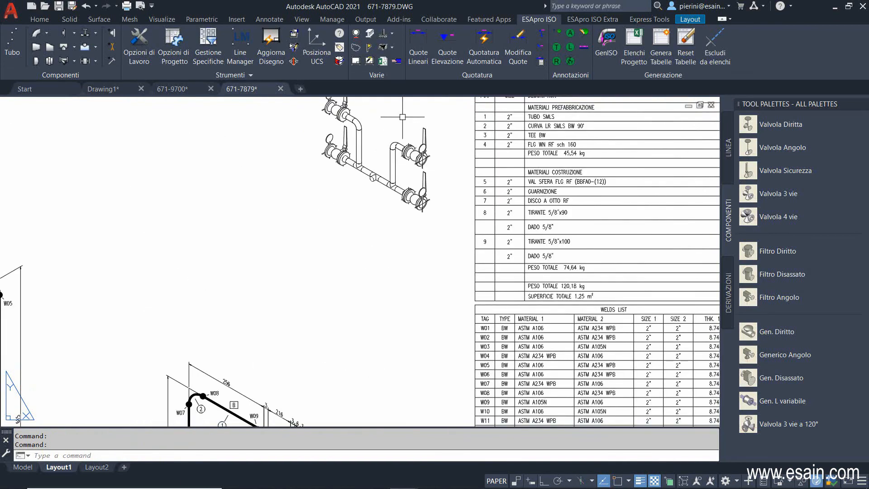
pyautogui.scroll(3, 394, 131)
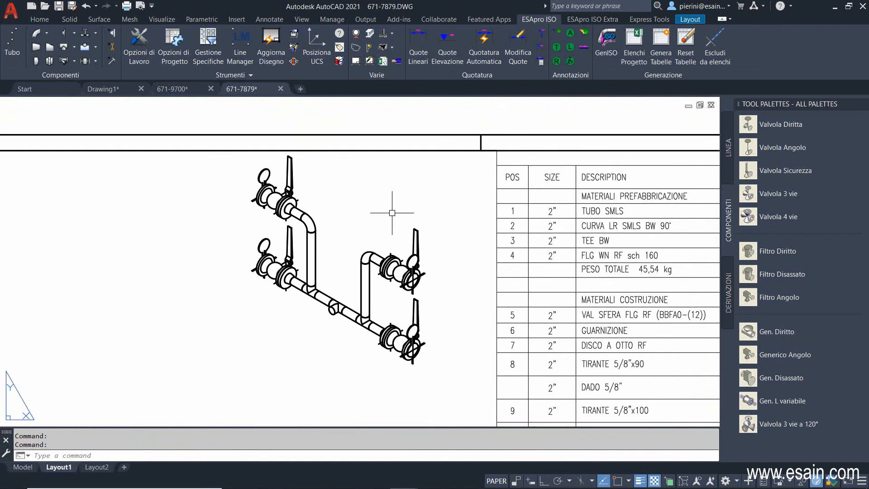
pyautogui.scroll(-2, 222, 268)
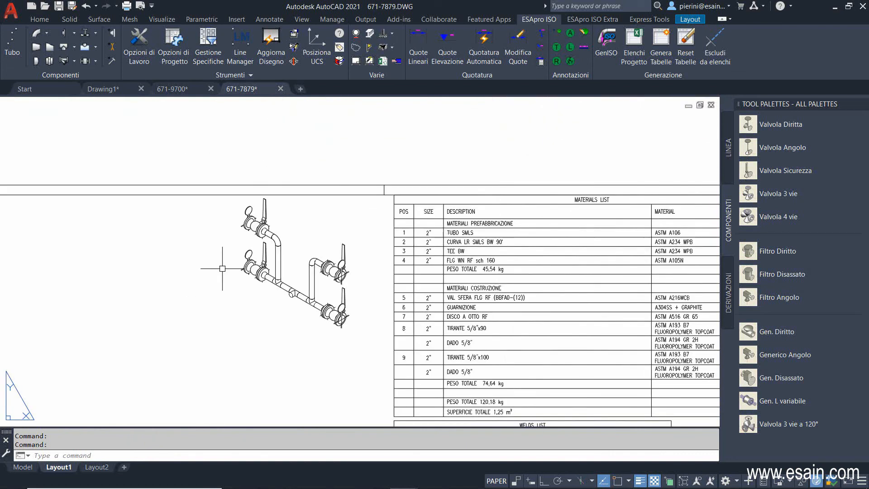
pyautogui.moveTo(208, 305); pyautogui.dragTo(385, 91, button='middle')
pyautogui.moveTo(360, 227); pyautogui.dragTo(411, 146, button='middle')
pyautogui.scroll(4, 445, 206)
pyautogui.scroll(-2, 445, 205)
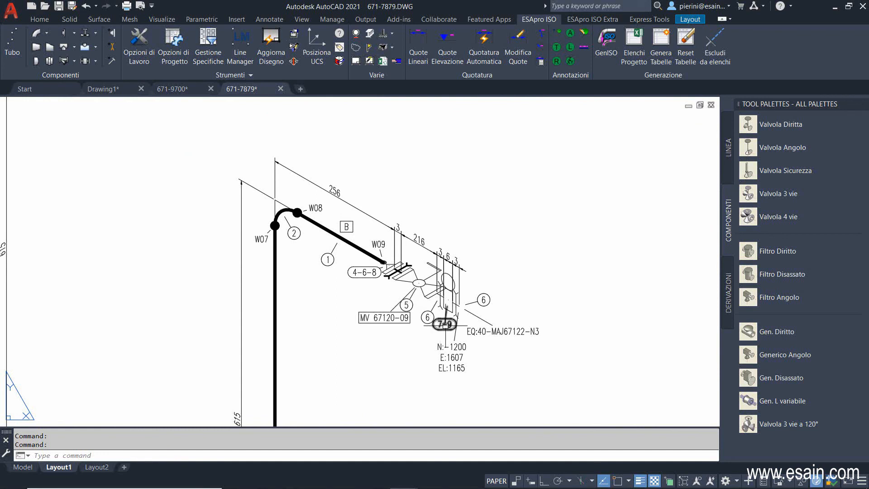
pyautogui.moveTo(361, 275)
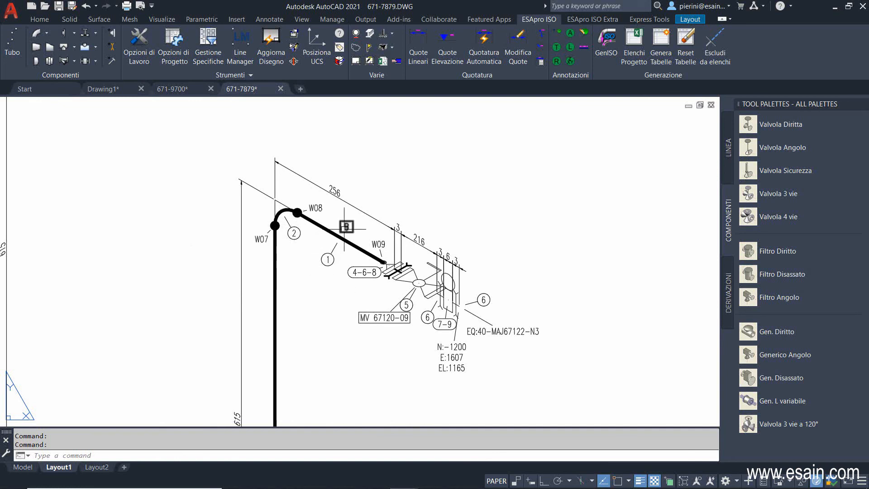
# - Examine the materials list of sketch 671-7879, including descriptions, materials, quantities and weights
pyautogui.scroll(-6, 345, 226)
pyautogui.moveTo(538, 195); pyautogui.dragTo(254, 267, button='middle')
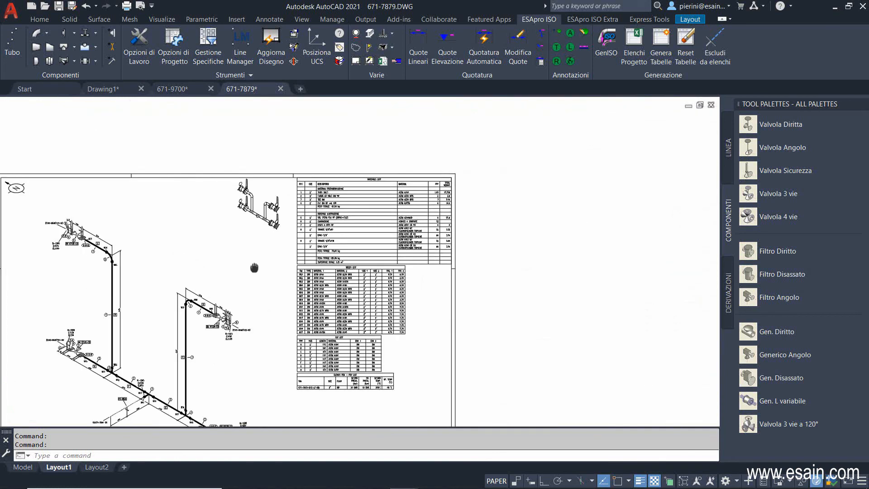
pyautogui.scroll(6, 347, 207)
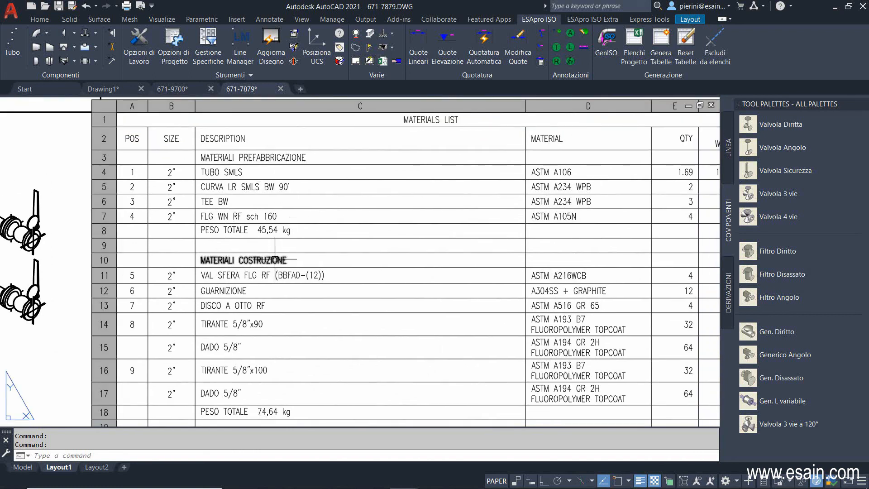
pyautogui.moveTo(266, 362); pyautogui.dragTo(267, 242, button='middle')
pyautogui.scroll(-2, 323, 266)
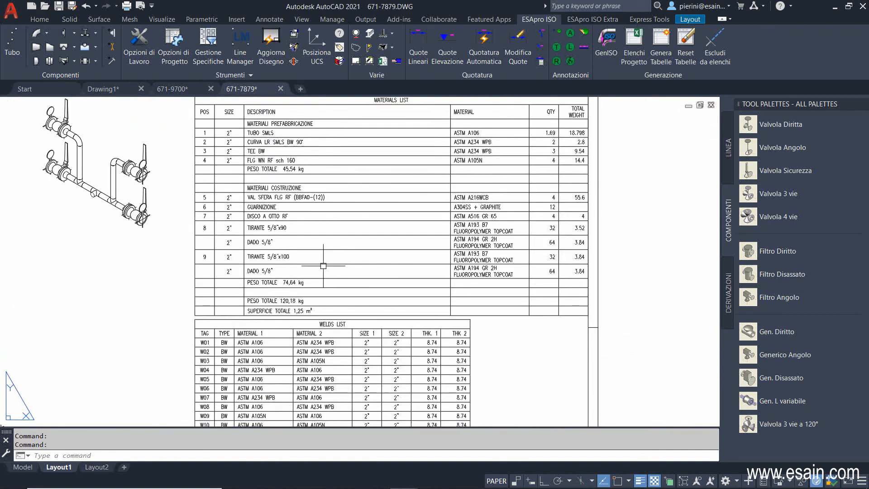
pyautogui.moveTo(323, 266); pyautogui.dragTo(299, 287, button='middle')
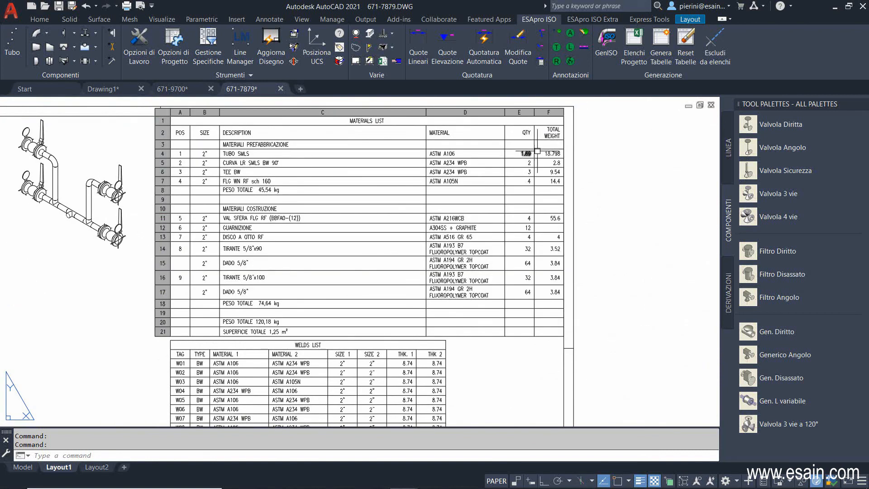
pyautogui.scroll(1, 415, 243)
pyautogui.scroll(-1, 416, 244)
# - Examine the welds list, cut list and PED list of sketch 671-7879
pyautogui.moveTo(416, 244); pyautogui.dragTo(452, 102, button='middle')
pyautogui.scroll(4, 373, 213)
pyautogui.moveTo(333, 346); pyautogui.dragTo(379, 225, button='middle')
pyautogui.scroll(-2, 380, 225)
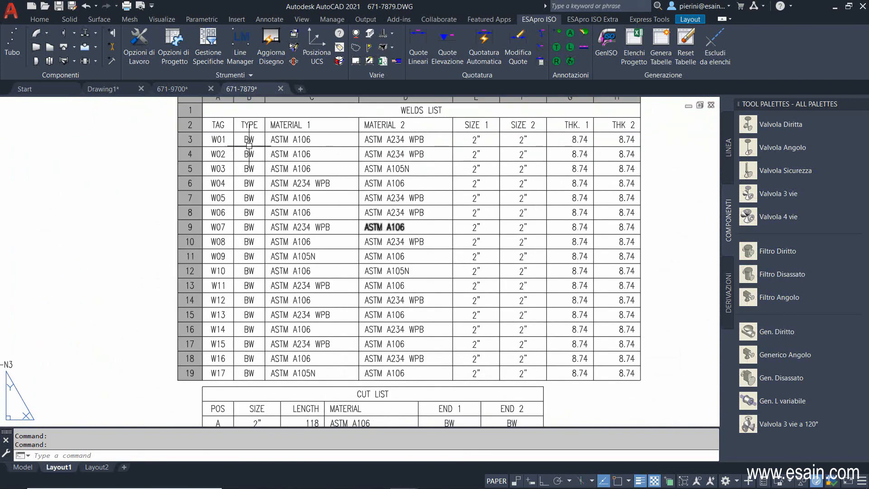
pyautogui.scroll(-2, 247, 318)
pyautogui.moveTo(253, 295); pyautogui.dragTo(276, 143, button='middle')
pyautogui.scroll(2, 273, 242)
pyautogui.scroll(2, 272, 241)
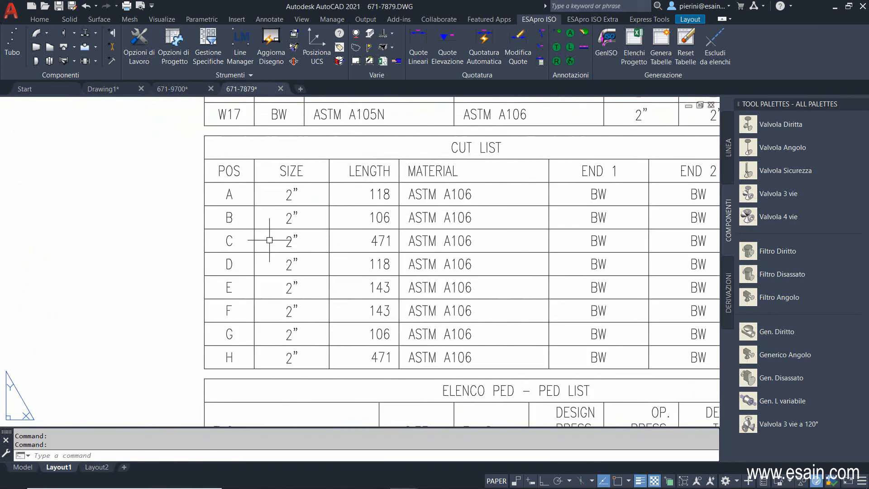
pyautogui.scroll(-3, 277, 217)
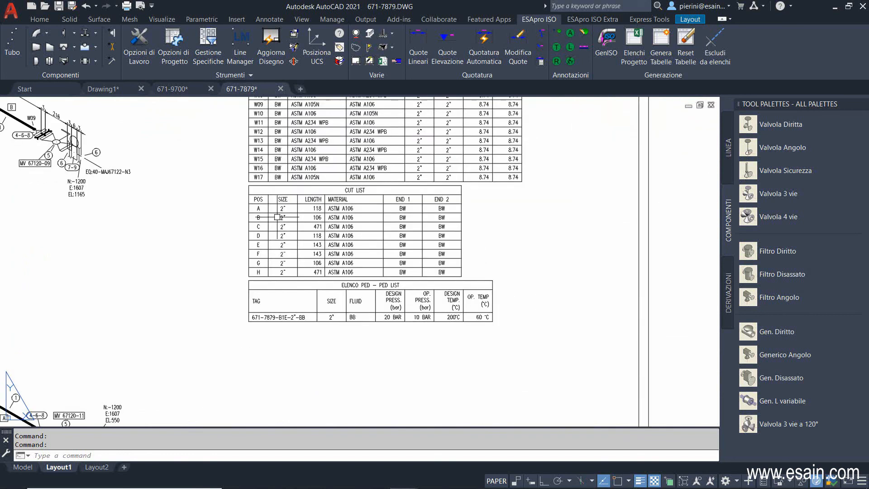
pyautogui.scroll(1, 235, 240)
pyautogui.scroll(3, 402, 277)
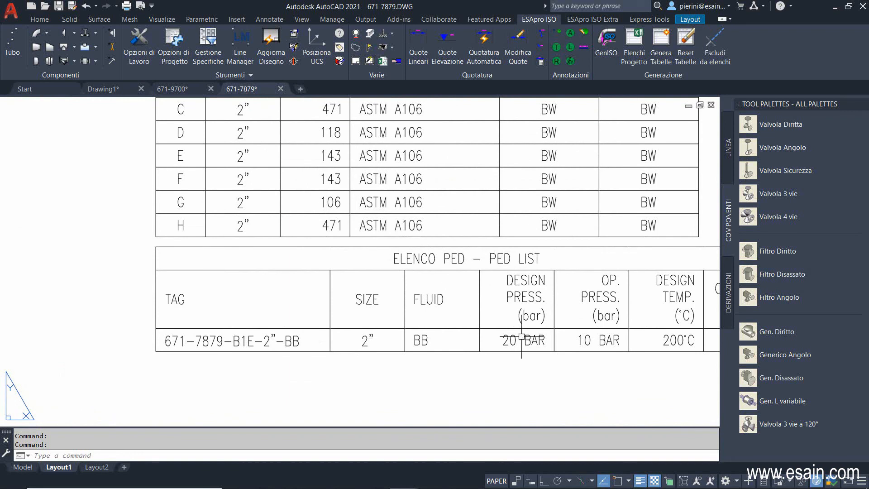
# - Inspect the main pipe run of the sketch, with support PS-002A and the dashed continuation to sketch 671-7881
pyautogui.scroll(-4, 520, 333)
pyautogui.moveTo(342, 284); pyautogui.dragTo(406, 355, button='middle')
pyautogui.moveTo(365, 312); pyautogui.dragTo(417, 233, button='middle')
pyautogui.scroll(-2, 392, 260)
pyautogui.scroll(4, 274, 338)
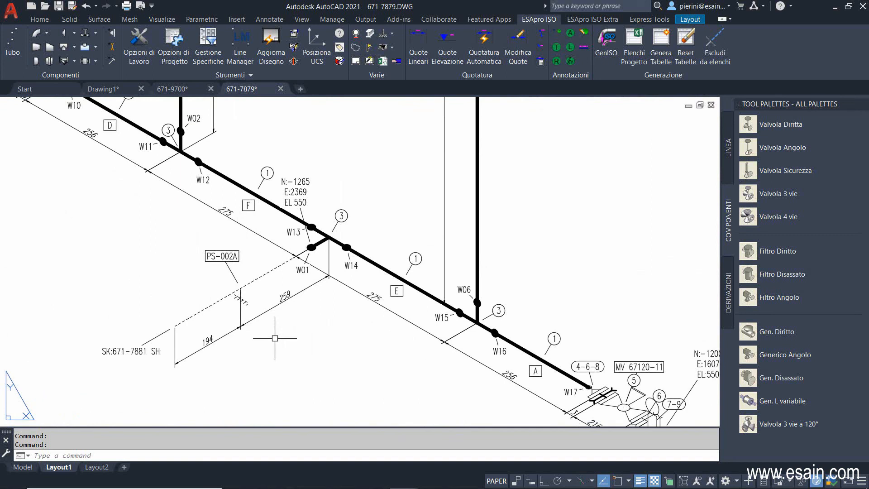
pyautogui.scroll(-2, 275, 338)
pyautogui.moveTo(320, 250); pyautogui.dragTo(331, 387, button='middle')
pyautogui.scroll(-2, 312, 289)
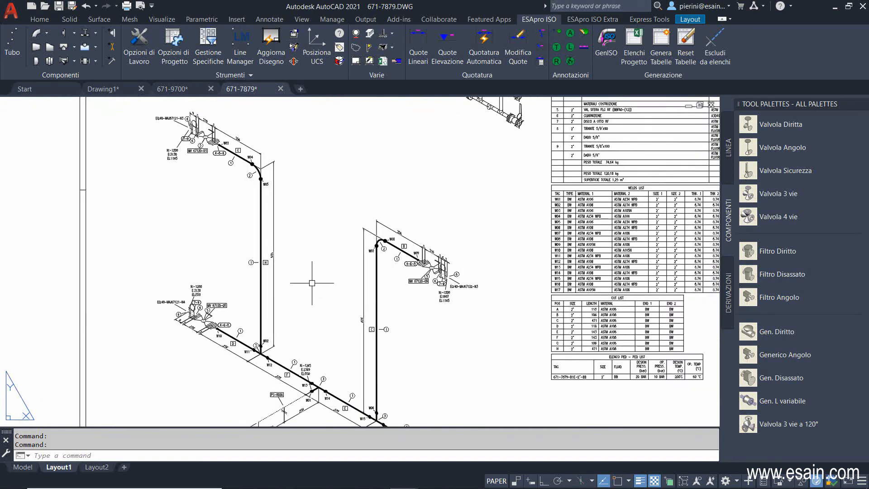
# - Move the vertical dimension beside pipe piece H farther away from the pipe
pyautogui.scroll(2, 270, 262)
pyautogui.click(517, 48)
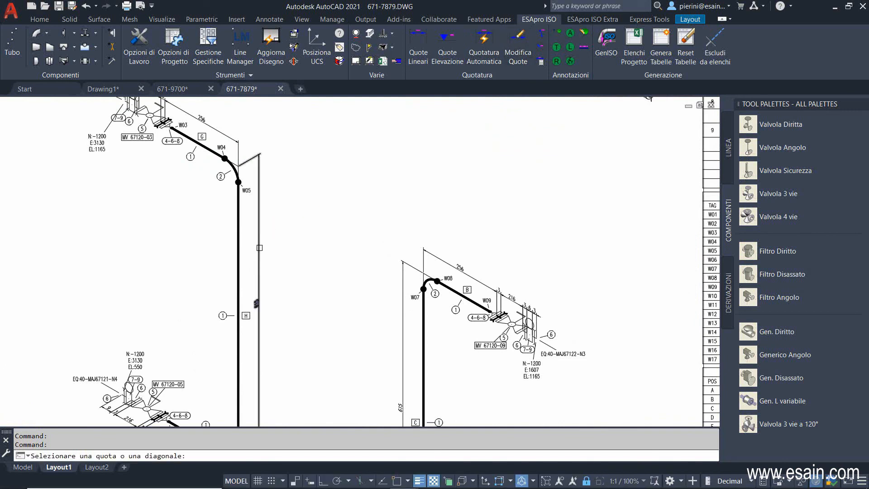
pyautogui.click(258, 247)
pyautogui.press('Return')
pyautogui.scroll(-2, 276, 243)
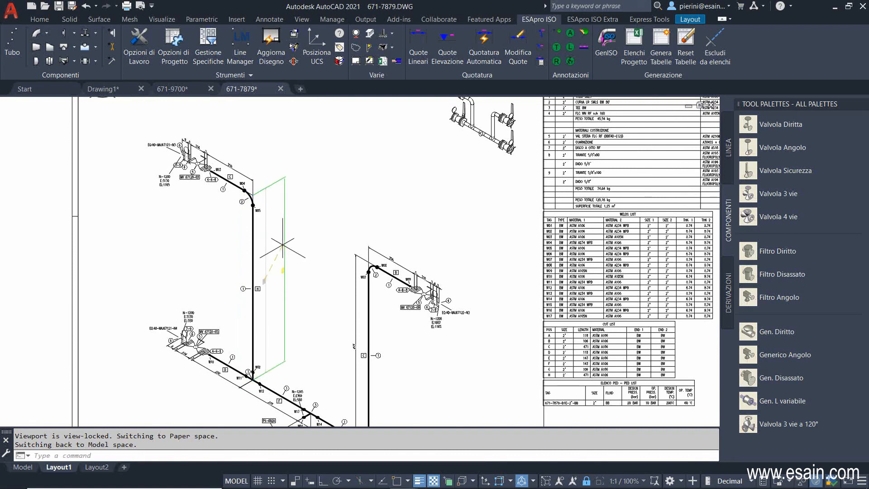
pyautogui.press('Escape')
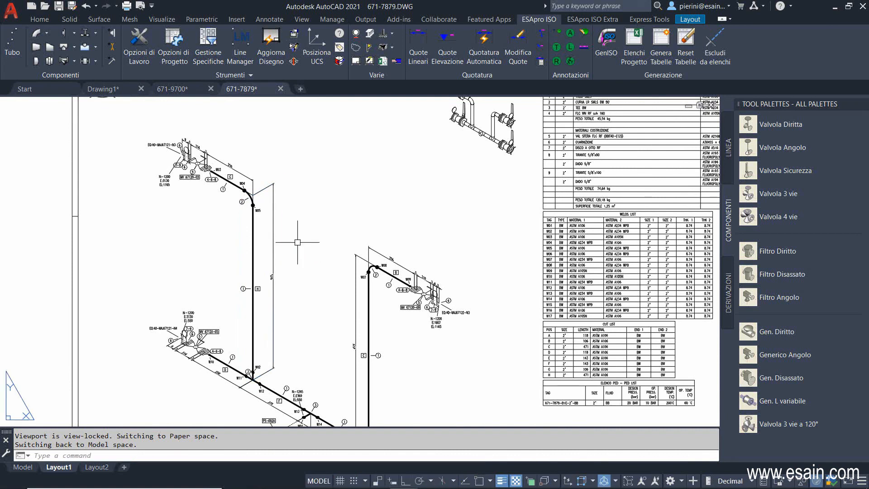
# - Move the position 1 balloon beside pipe piece H upward so that its leader slants to the pipe
pyautogui.scroll(6, 252, 296)
pyautogui.click(217, 255)
pyautogui.click(216, 255)
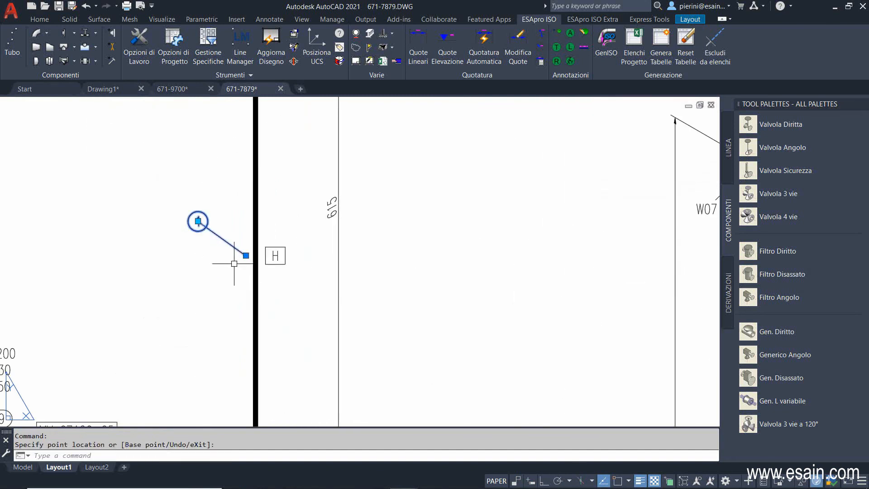
pyautogui.press('Escape')
pyautogui.scroll(-4, 237, 277)
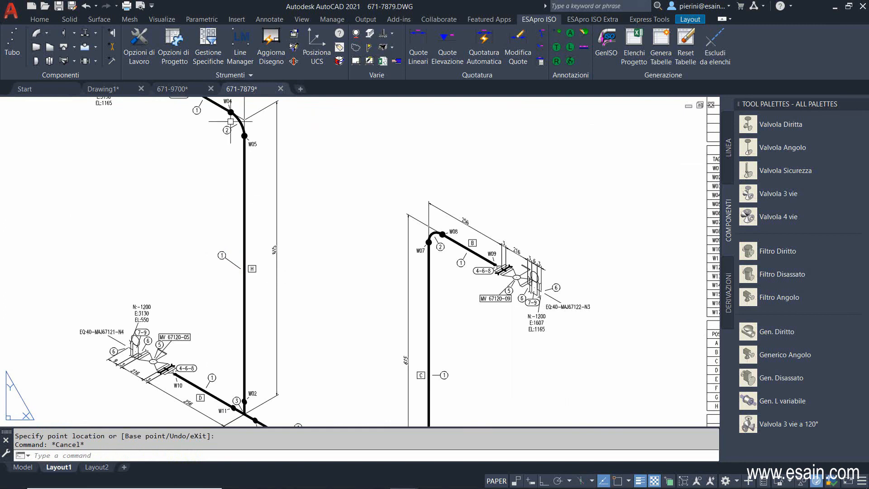
# - Switch to drawing 671-9700 and examine its materials list
pyautogui.click(180, 90)
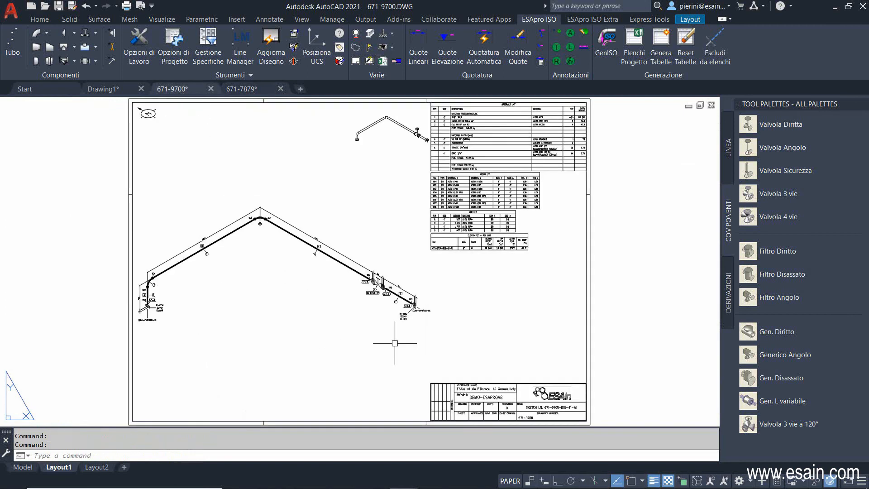
pyautogui.scroll(2, 383, 293)
pyautogui.moveTo(397, 248); pyautogui.dragTo(366, 388, button='middle')
pyautogui.moveTo(363, 259); pyautogui.dragTo(310, 316, button='middle')
pyautogui.scroll(2, 374, 224)
pyautogui.scroll(2, 502, 238)
pyautogui.moveTo(425, 314); pyautogui.dragTo(394, 313, button='middle')
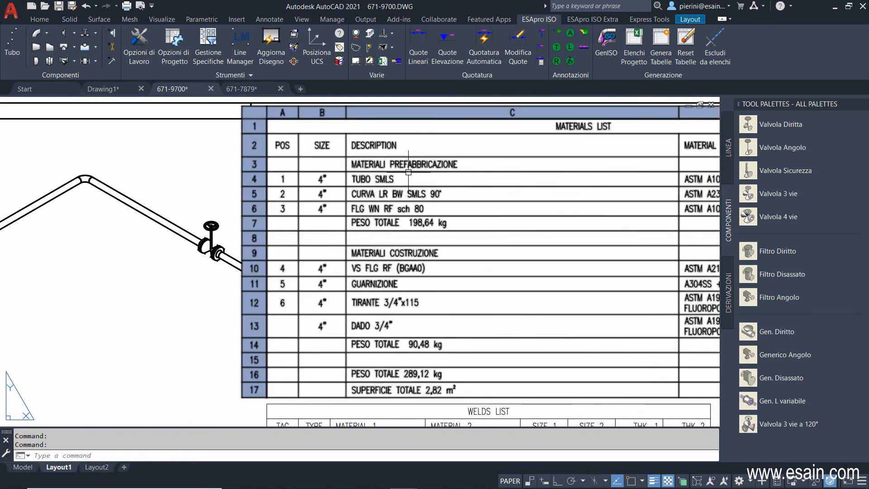
# - Insert the flag-shaped field weld symbol with asterisk on weld W05 at the peak elbow of the pipe run
pyautogui.moveTo(157, 328); pyautogui.dragTo(316, 213, button='middle')
pyautogui.scroll(-3, 262, 262)
pyautogui.moveTo(262, 262); pyautogui.dragTo(496, 133, button='middle')
pyautogui.scroll(8, 272, 262)
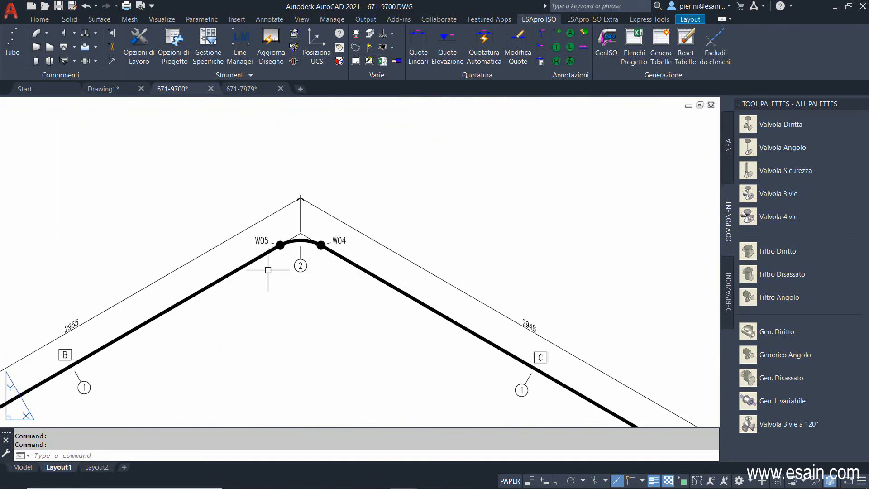
pyautogui.scroll(-6, 296, 274)
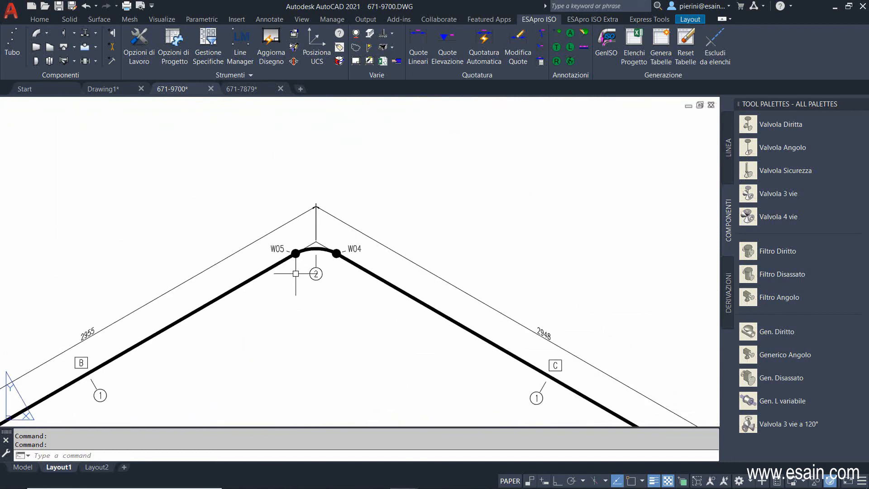
pyautogui.click(370, 48)
pyautogui.doubleClick(271, 274)
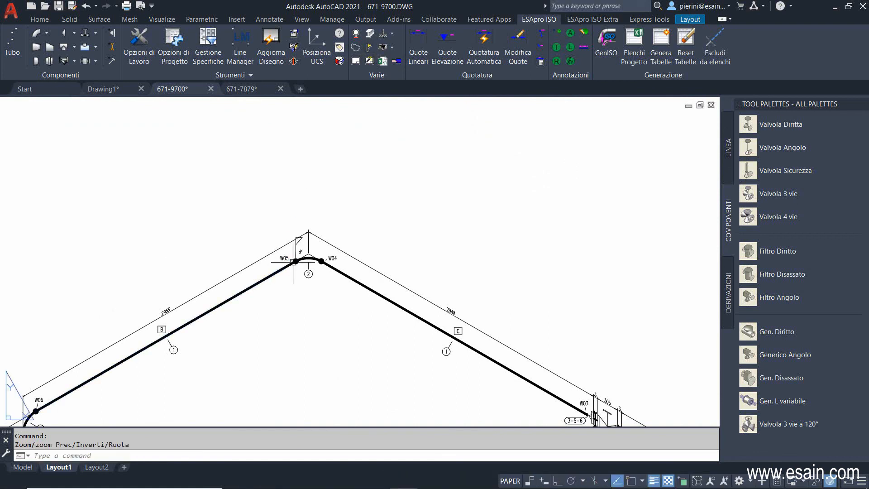
# - Edit the attribute text of the W05 weld label with DDATTE so that it reads EW05
pyautogui.scroll(6, 294, 276)
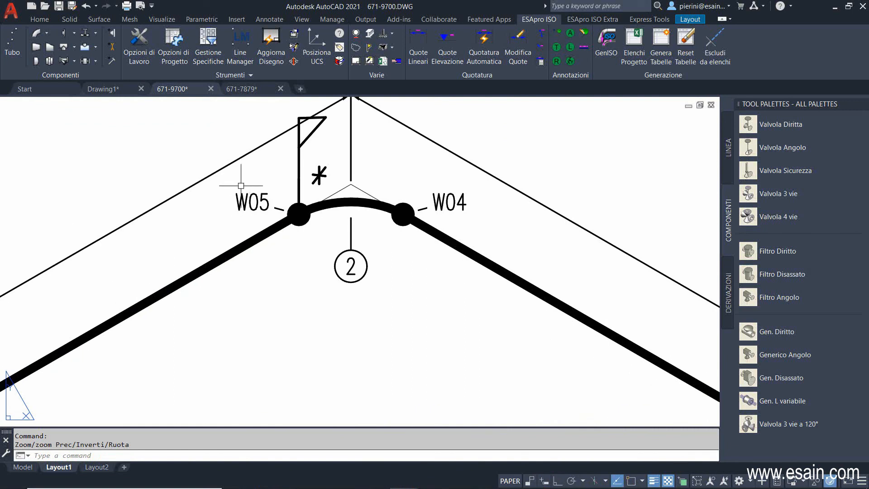
pyautogui.moveTo(246, 198)
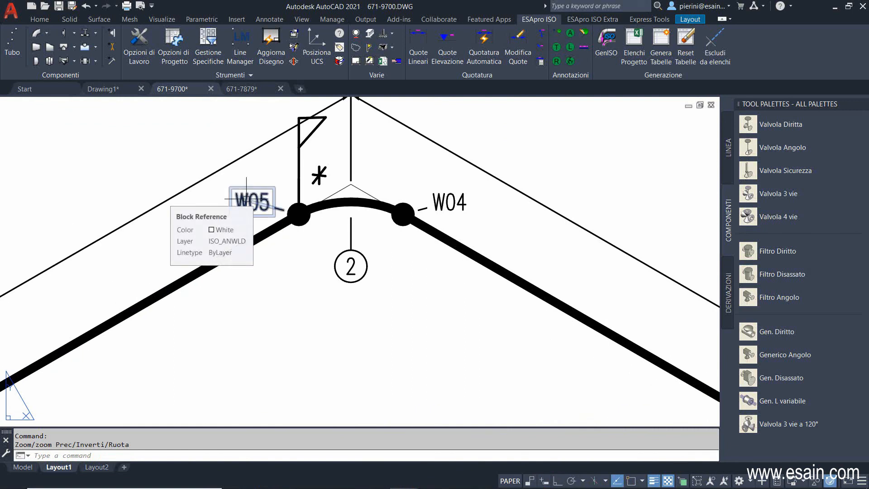
pyautogui.write('DD')
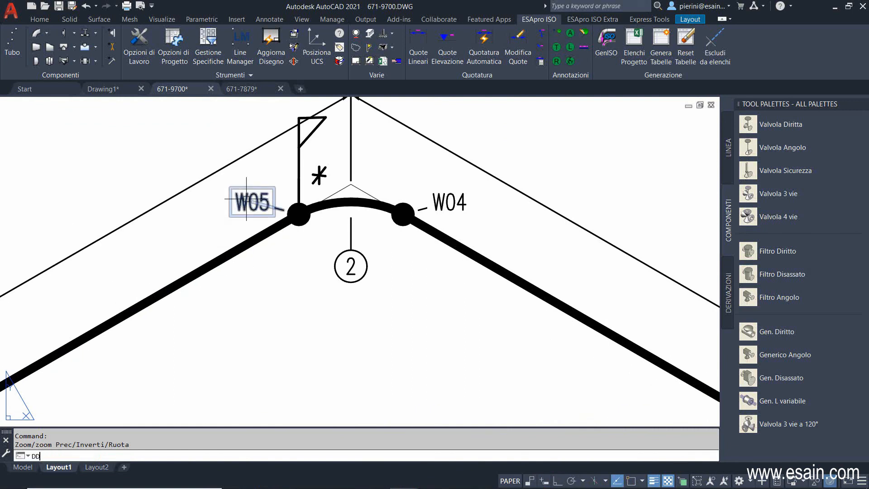
pyautogui.write('ATTE')
pyautogui.press('Return')
pyautogui.click(247, 200)
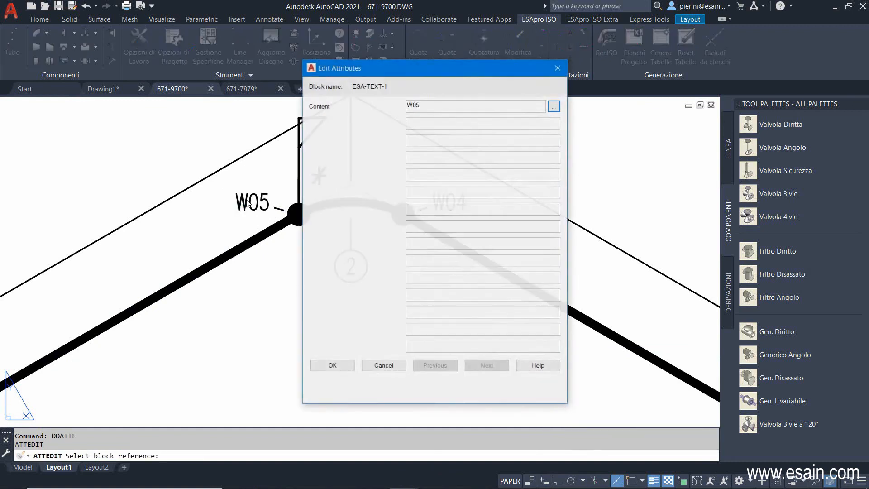
pyautogui.click(554, 107)
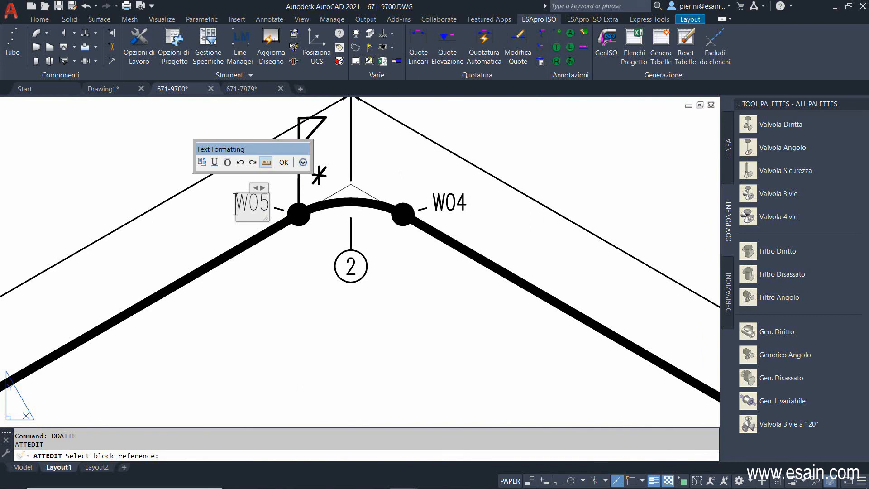
pyautogui.write('E')
pyautogui.click(277, 312)
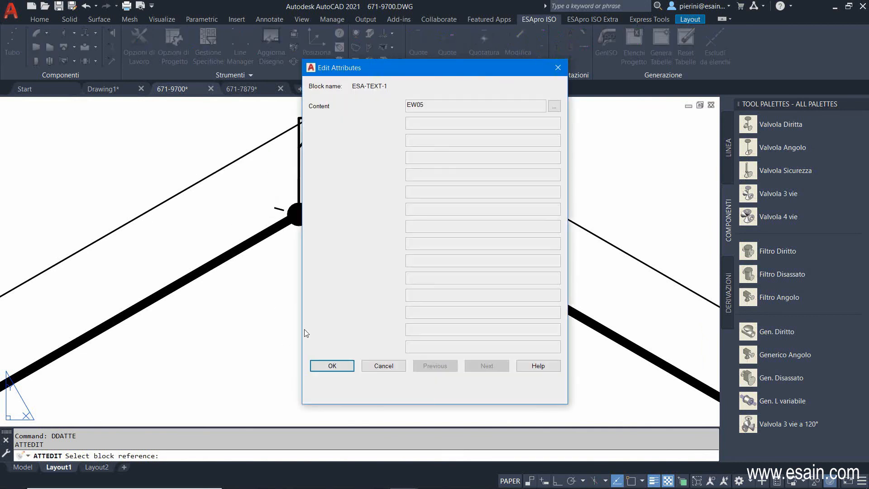
pyautogui.click(332, 365)
pyautogui.scroll(-5, 295, 310)
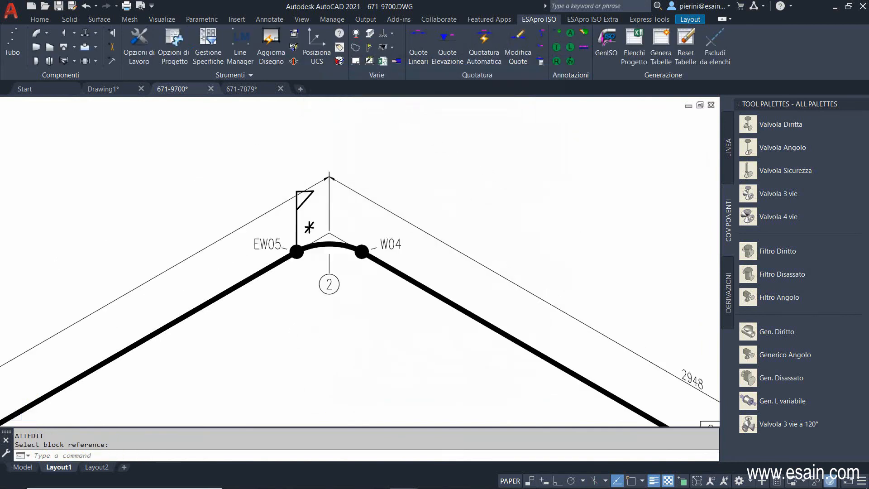
# - Find pipe piece B in the sketch and check its length in the cut list
pyautogui.moveTo(304, 339); pyautogui.dragTo(294, 329, button='middle')
pyautogui.scroll(-3, 248, 261)
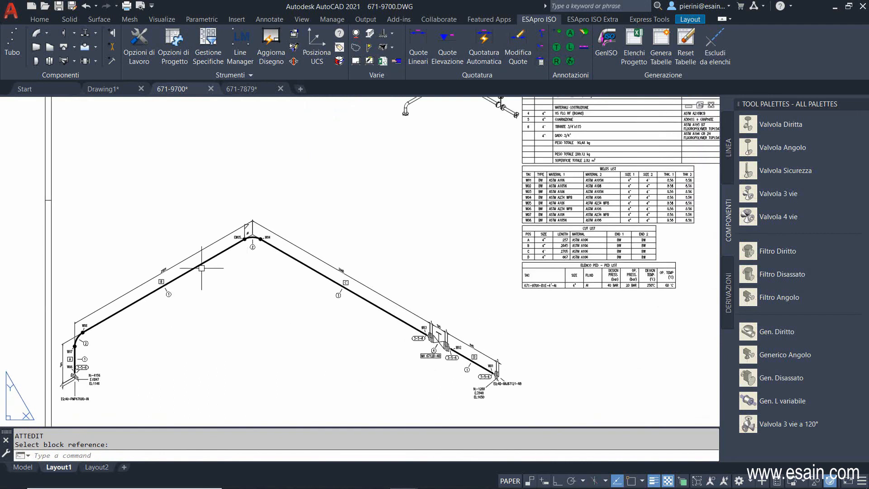
pyautogui.scroll(5, 152, 296)
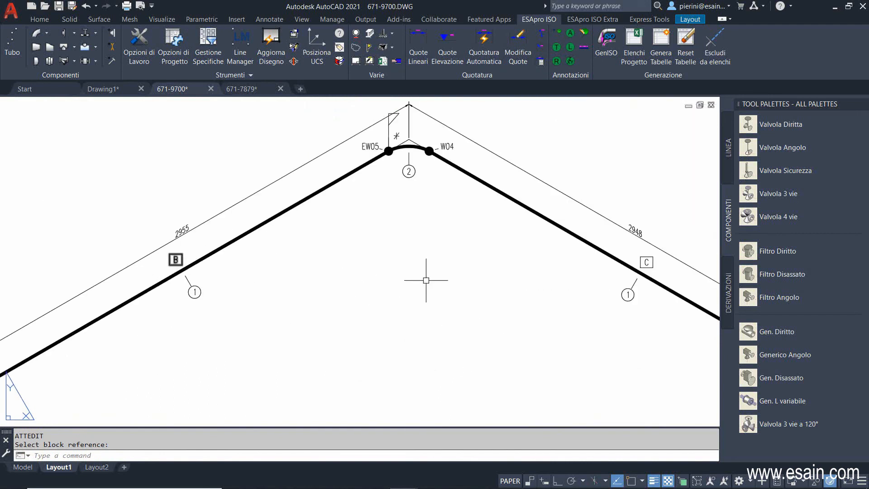
pyautogui.moveTo(715, 178); pyautogui.dragTo(430, 252, button='middle')
pyautogui.moveTo(505, 226); pyautogui.dragTo(136, 246, button='middle')
pyautogui.moveTo(305, 252); pyautogui.dragTo(180, 252, button='middle')
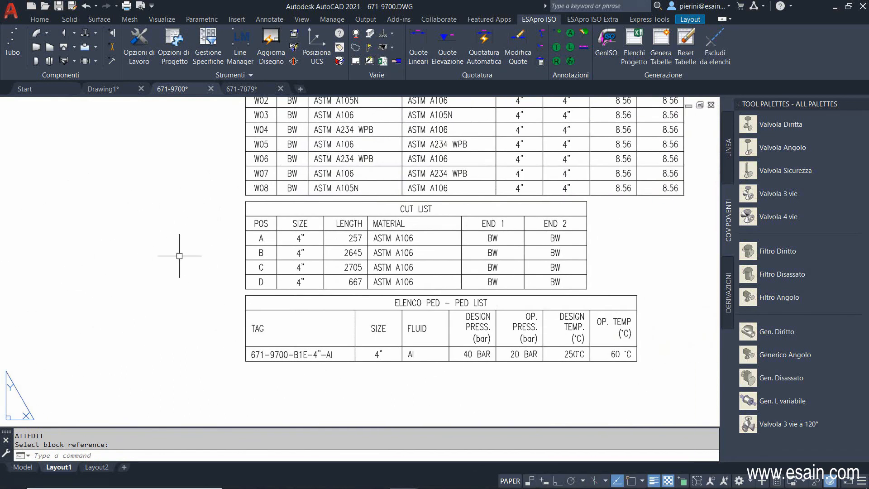
pyautogui.click(351, 253)
pyautogui.press('Escape')
# - Regenerate the tables of sketch 671-9700 to include the modified weld at the peak elbow
pyautogui.scroll(-4, 418, 258)
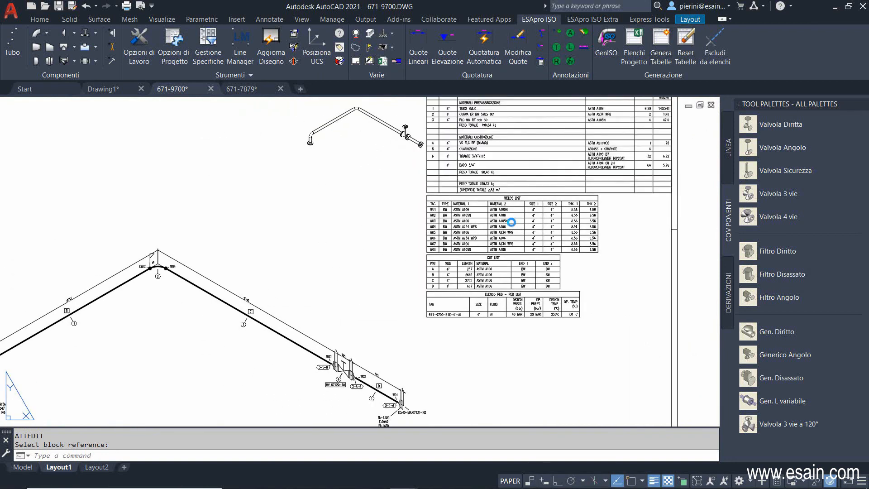
pyautogui.click(661, 48)
pyautogui.click(400, 334)
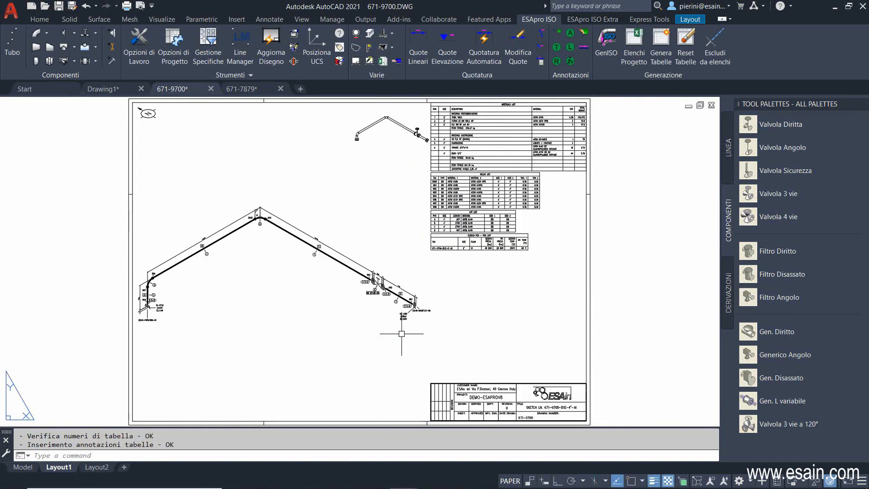
# - Check the length of piece B in the regenerated cut list and the TUBO SMLS quantity and weight in the materials list
pyautogui.scroll(4, 462, 121)
pyautogui.moveTo(488, 283); pyautogui.dragTo(385, 272, button='middle')
pyautogui.scroll(6, 379, 268)
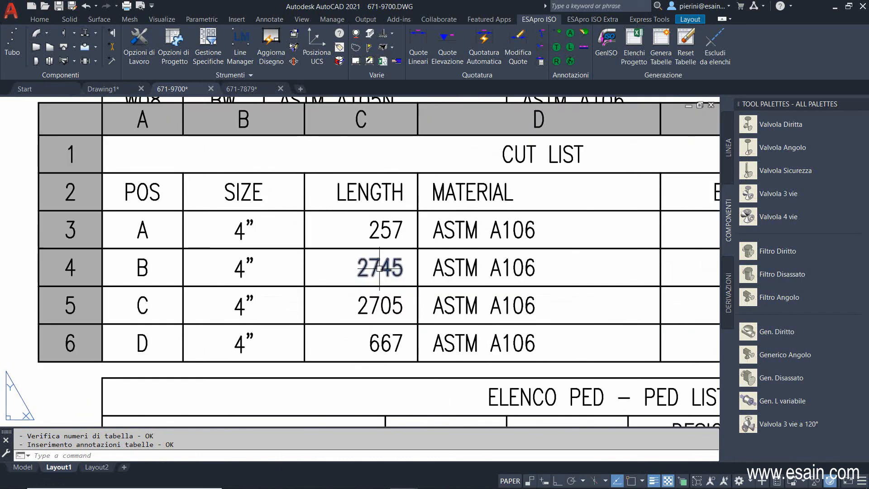
pyautogui.scroll(-6, 380, 268)
pyautogui.moveTo(453, 100); pyautogui.dragTo(453, 292, button='middle')
pyautogui.moveTo(461, 39); pyautogui.dragTo(461, 309, button='middle')
pyautogui.scroll(2, 461, 309)
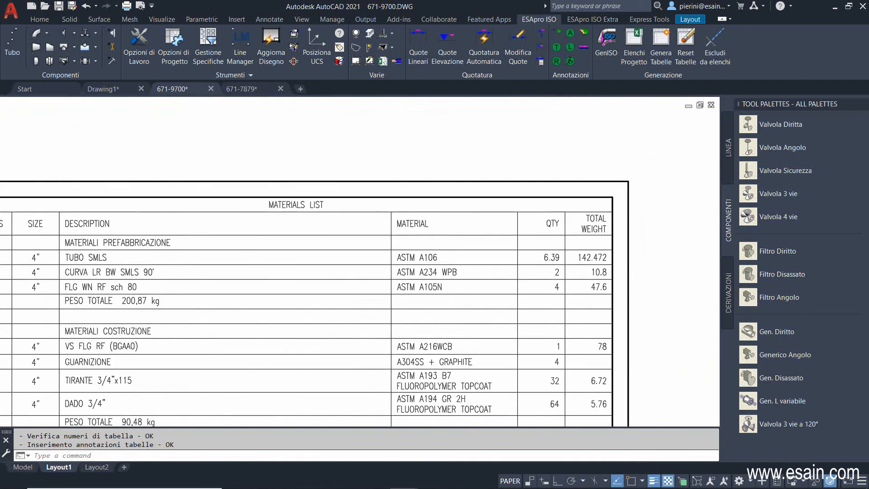
pyautogui.scroll(2, 579, 276)
pyautogui.click(591, 244)
pyautogui.press('Escape')
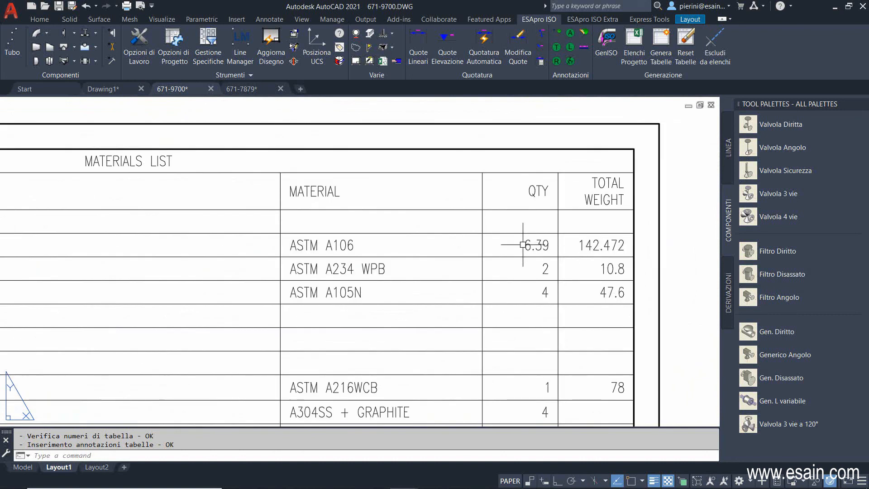
pyautogui.middleClick(523, 245)
pyautogui.middleClick(523, 244)
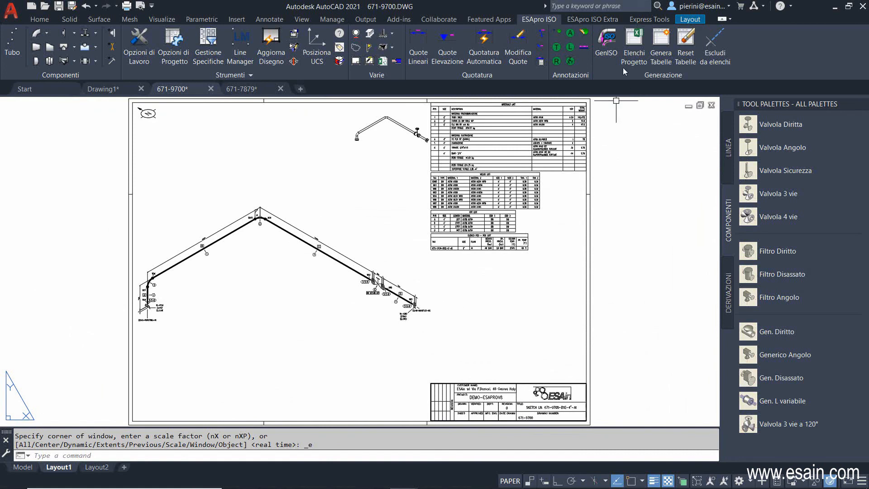
# - Generate the spool groups automatically, named with numbers starting from 1
pyautogui.click(592, 20)
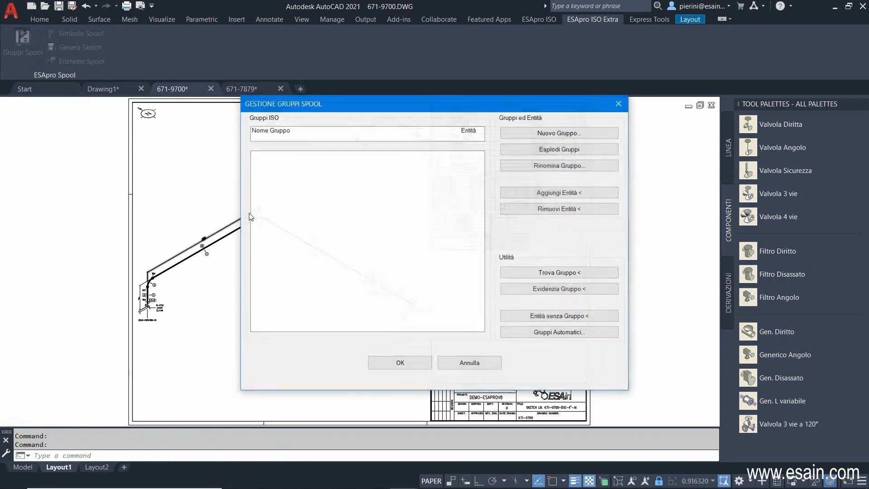
pyautogui.click(528, 333)
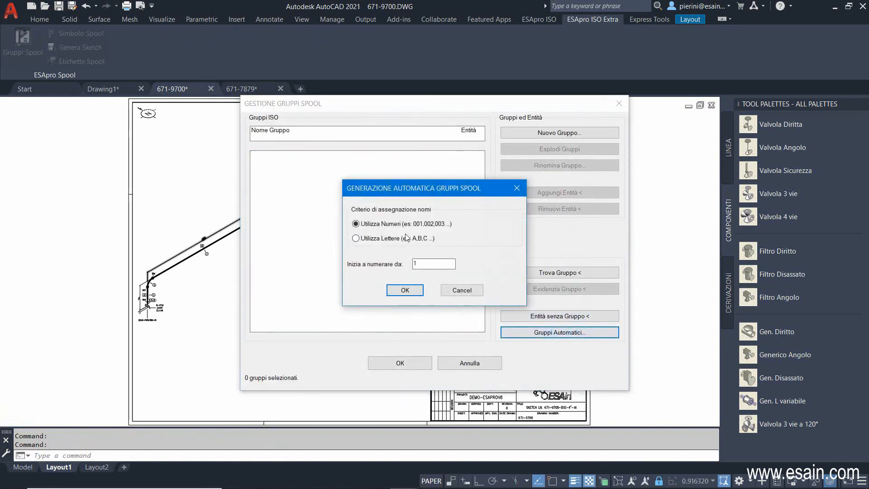
pyautogui.click(405, 290)
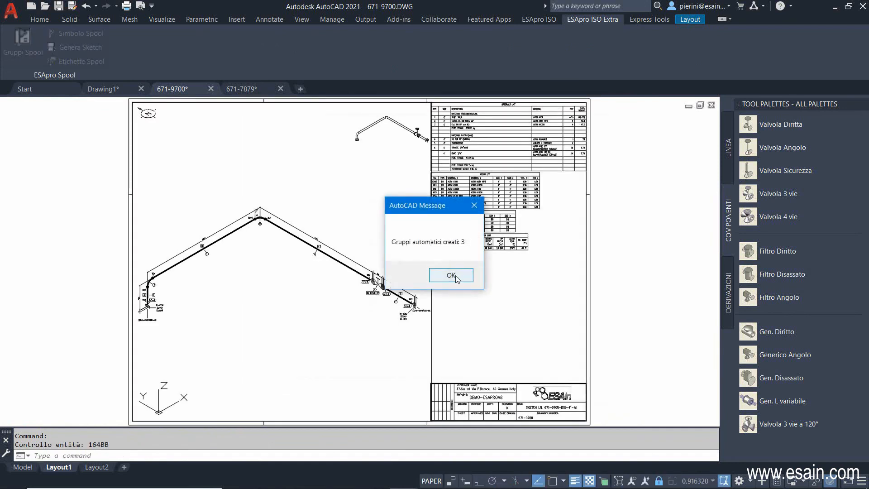
pyautogui.click(455, 277)
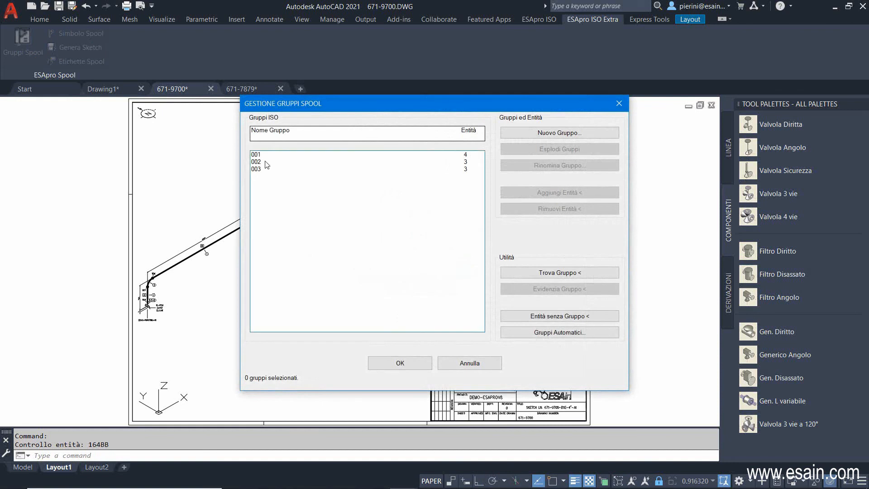
# - Highlight the entities of spool groups 001 and 002 in the sketch and accept the spool groups
pyautogui.click(256, 154)
pyautogui.click(526, 290)
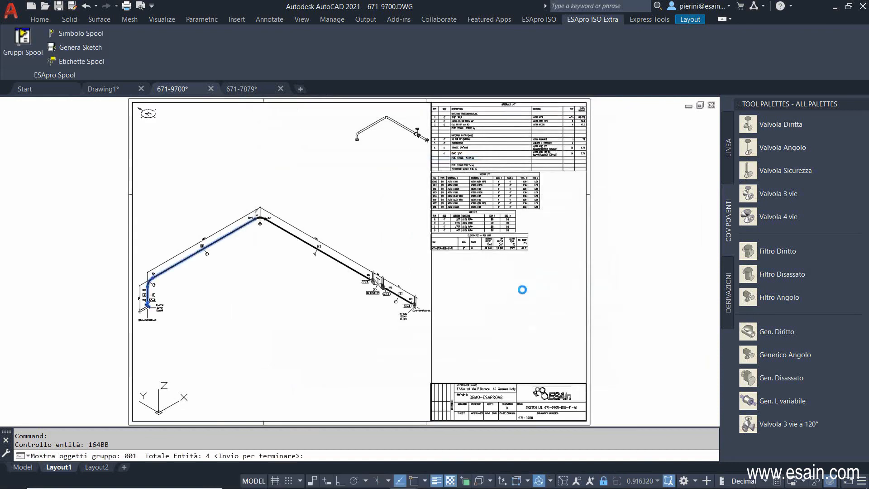
pyautogui.press('Return')
pyautogui.click(264, 162)
pyautogui.click(559, 289)
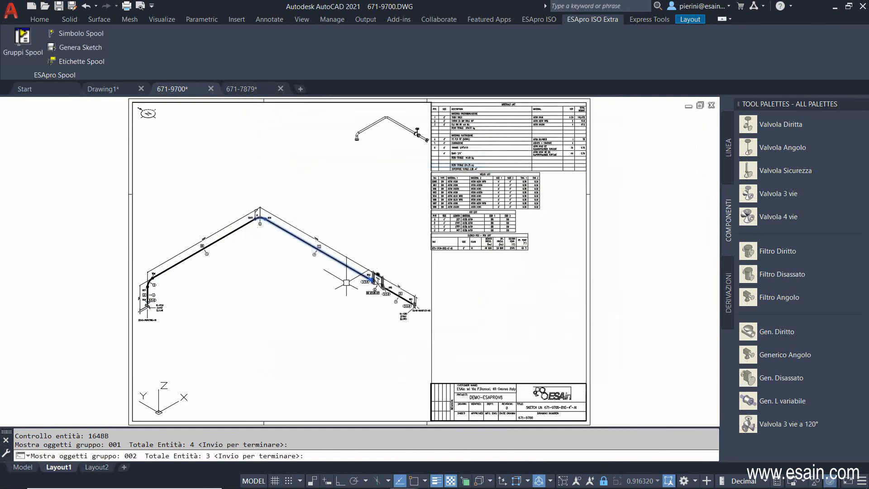
pyautogui.press('Return')
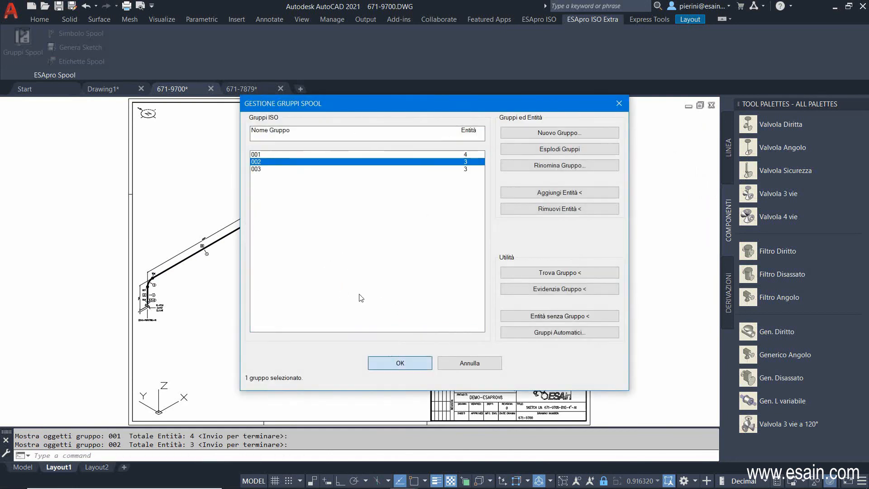
pyautogui.click(393, 360)
# - Place spool labels with leaders on pipe pieces B, C and D, below the pipe run
pyautogui.click(80, 62)
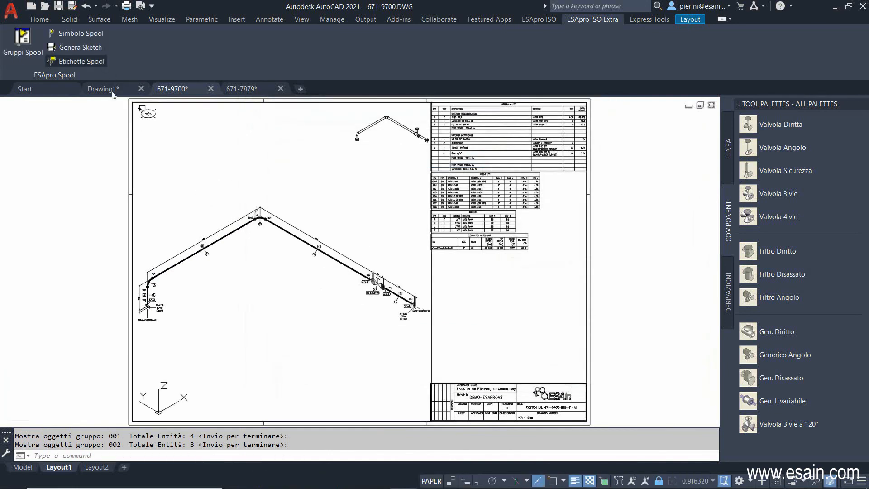
pyautogui.click(185, 264)
pyautogui.click(203, 278)
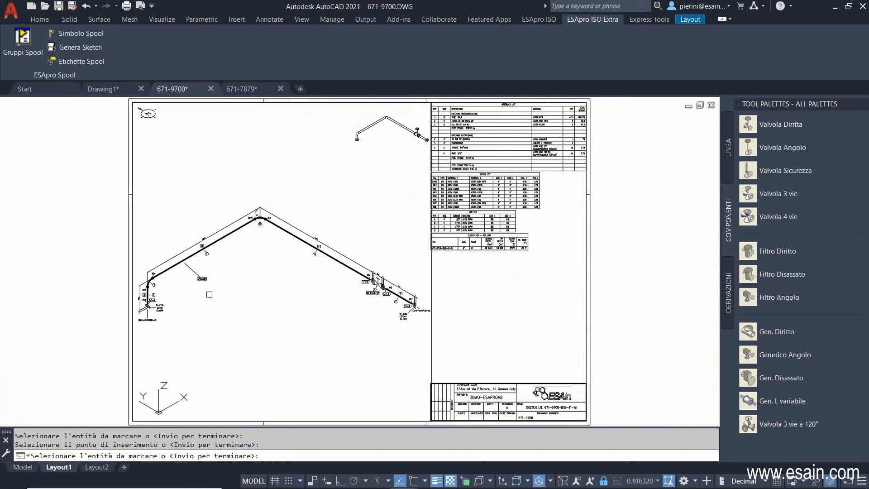
pyautogui.scroll(4, 312, 250)
pyautogui.click(311, 247)
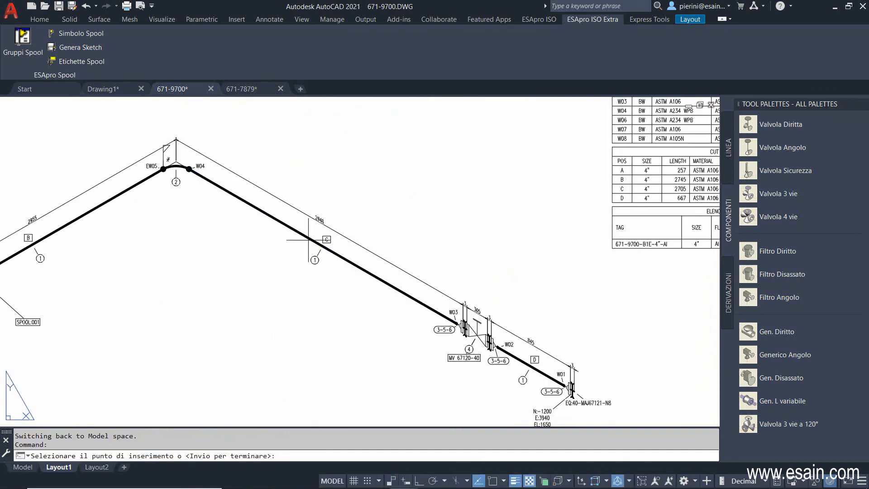
pyautogui.click(259, 266)
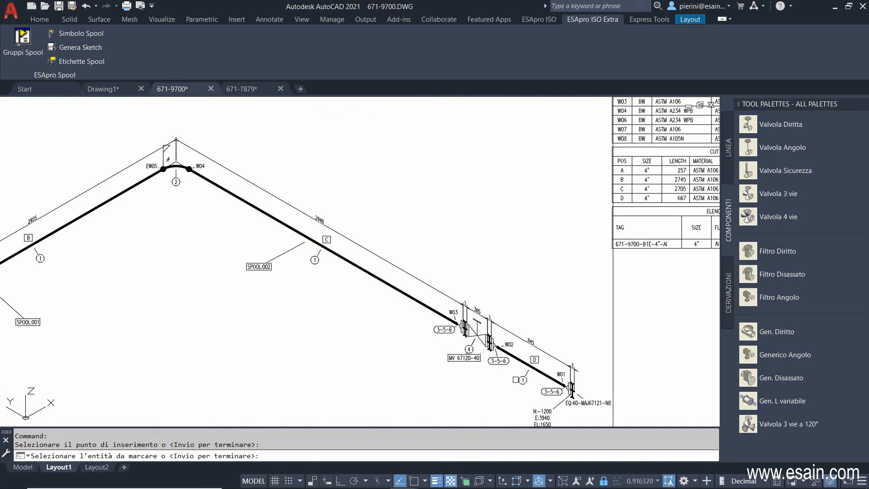
pyautogui.scroll(3, 532, 385)
pyautogui.click(434, 382)
pyautogui.press('Return')
pyautogui.scroll(-4, 339, 365)
pyautogui.moveTo(354, 296); pyautogui.dragTo(370, 327, button='middle')
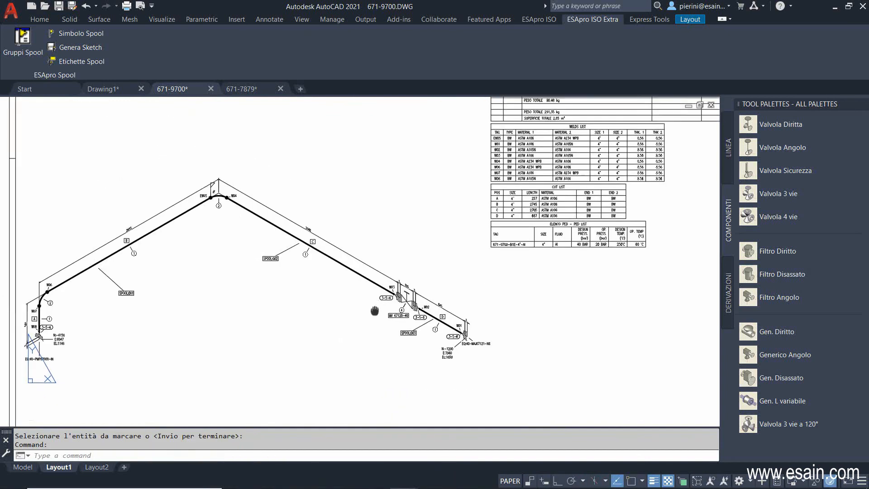
pyautogui.scroll(4, 401, 348)
pyautogui.scroll(-4, 401, 348)
pyautogui.moveTo(394, 290); pyautogui.dragTo(423, 350, button='middle')
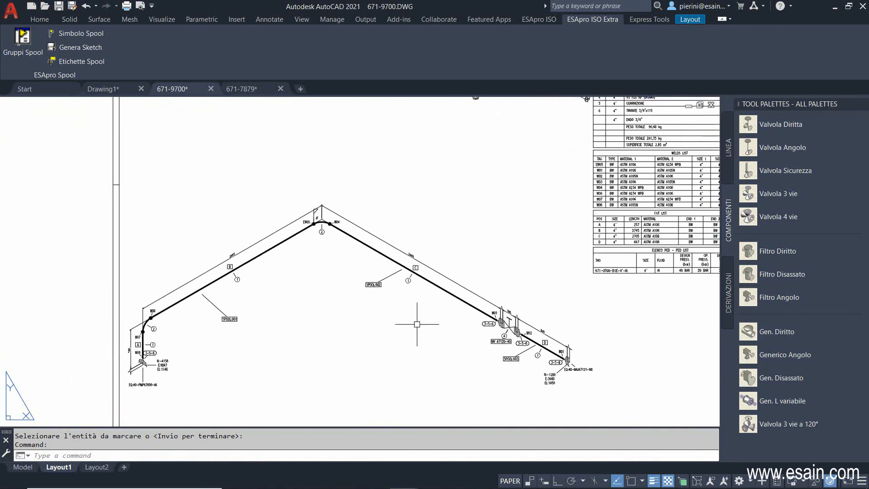
pyautogui.click(543, 21)
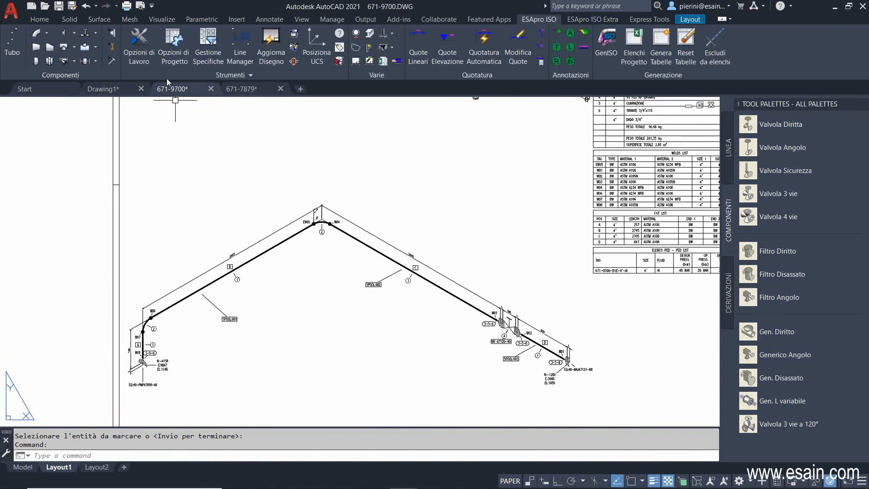
# - Check in the project options that spools are shown in the prefabrication materials list, and accept the options
pyautogui.click(175, 45)
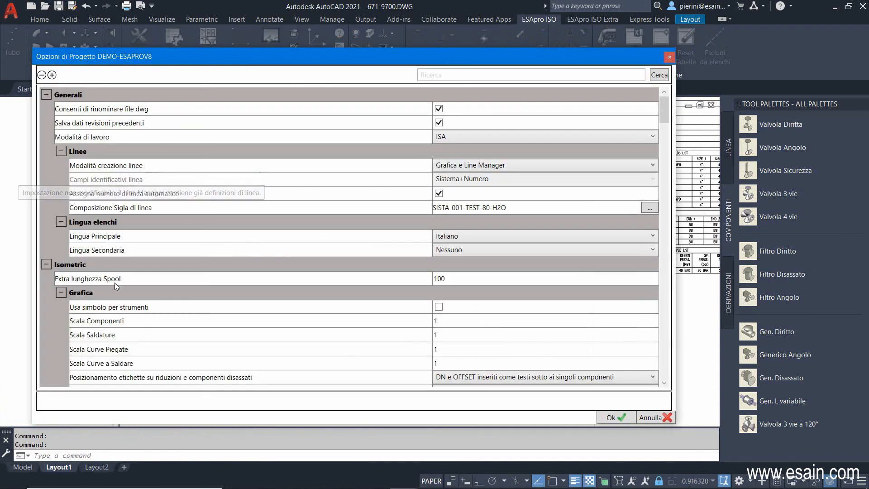
pyautogui.scroll(-2, 82, 258)
pyautogui.scroll(-15, 82, 256)
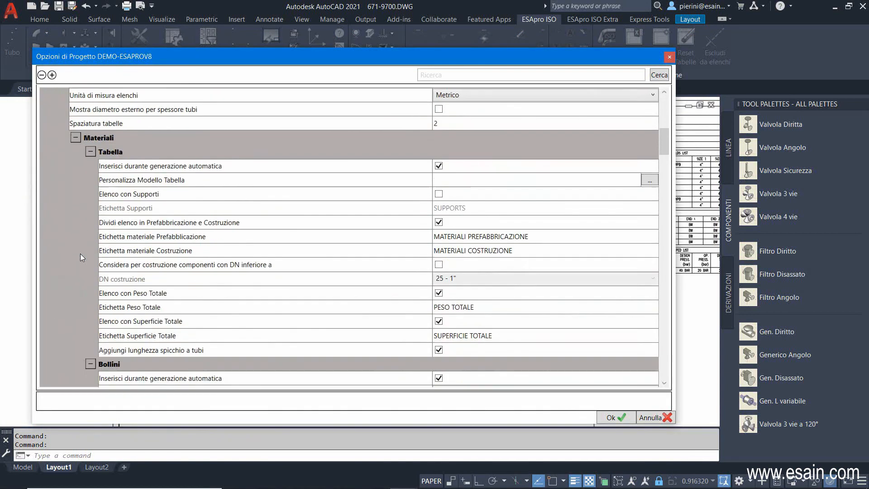
pyautogui.scroll(-9, 80, 254)
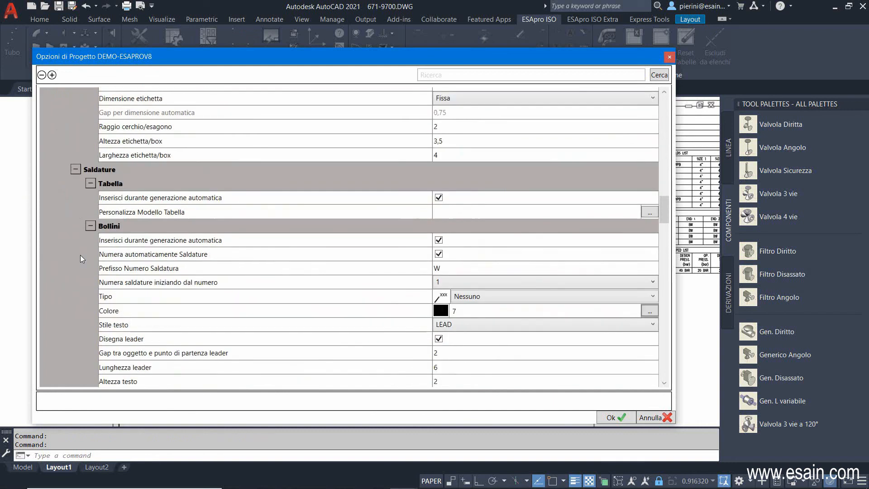
pyautogui.scroll(-2, 131, 229)
pyautogui.scroll(-10, 656, 350)
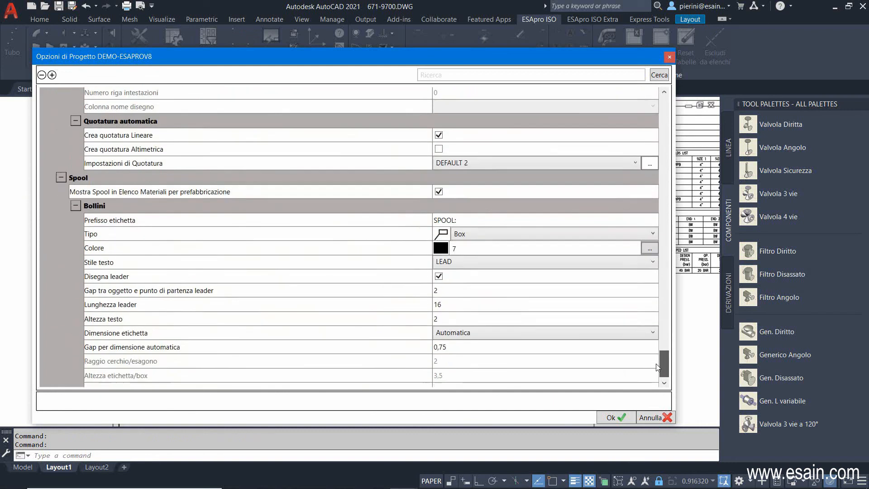
pyautogui.click(111, 183)
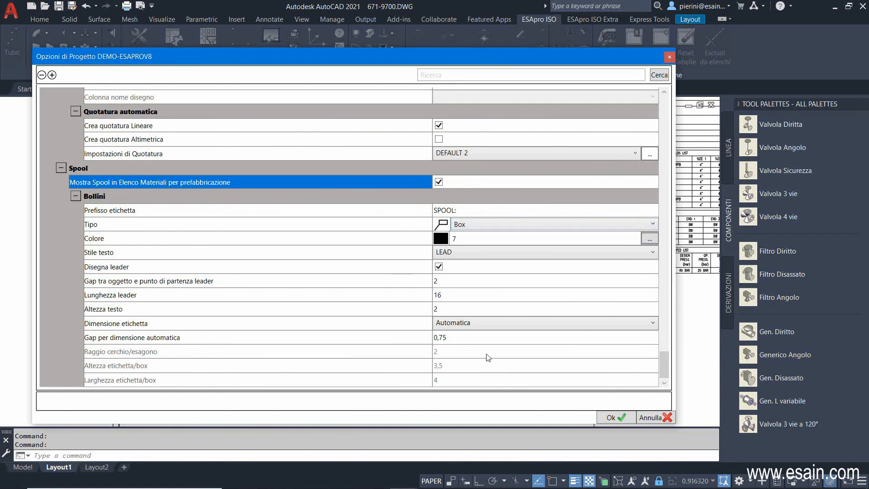
pyautogui.click(615, 415)
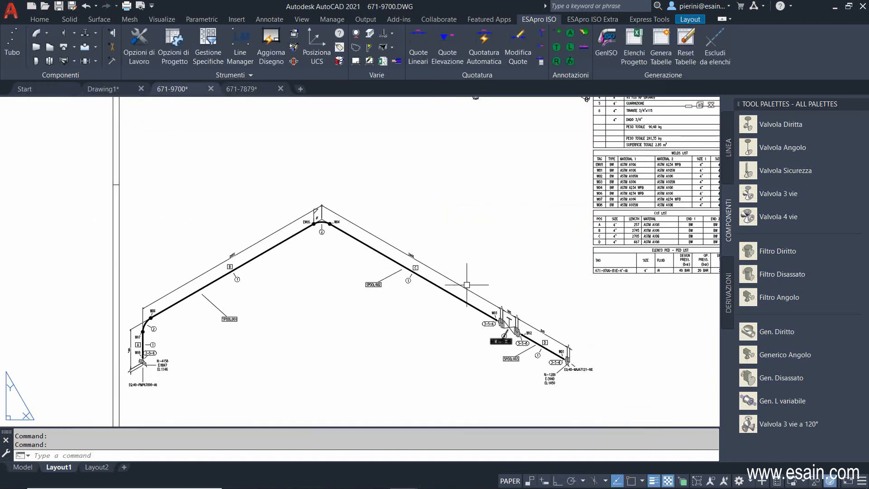
# - Regenerate the sheet's material, cut, weld, insulation and PED tables with all their tags and annotations
pyautogui.scroll(-3, 465, 242)
pyautogui.moveTo(466, 243); pyautogui.dragTo(398, 233, button='middle')
pyautogui.click(662, 45)
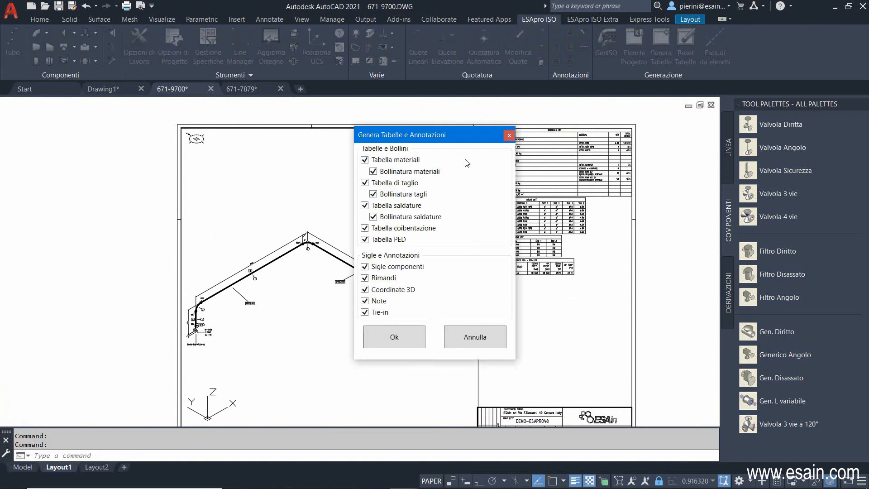
pyautogui.click(391, 337)
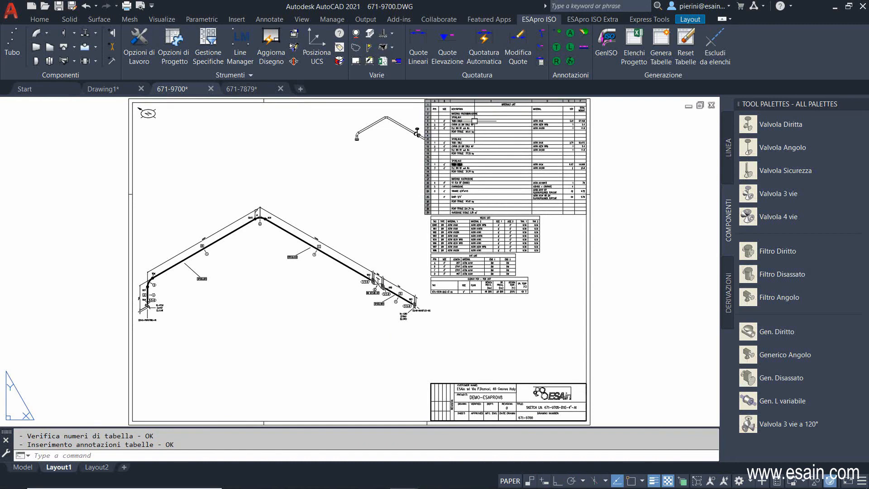
# - Examine the regenerated materials list for each spool's components and weight, the construction materials and the totals, ending on the full sheet
pyautogui.scroll(5, 470, 125)
pyautogui.scroll(2, 256, 253)
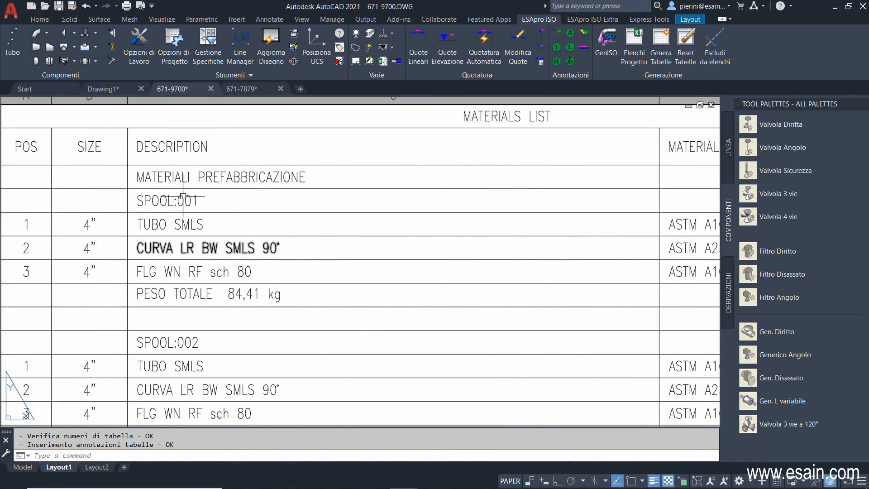
pyautogui.scroll(-2, 518, 236)
pyautogui.moveTo(512, 237); pyautogui.dragTo(289, 224, button='middle')
pyautogui.moveTo(548, 303); pyautogui.dragTo(591, 252, button='middle')
pyautogui.moveTo(589, 347); pyautogui.dragTo(634, 302, button='middle')
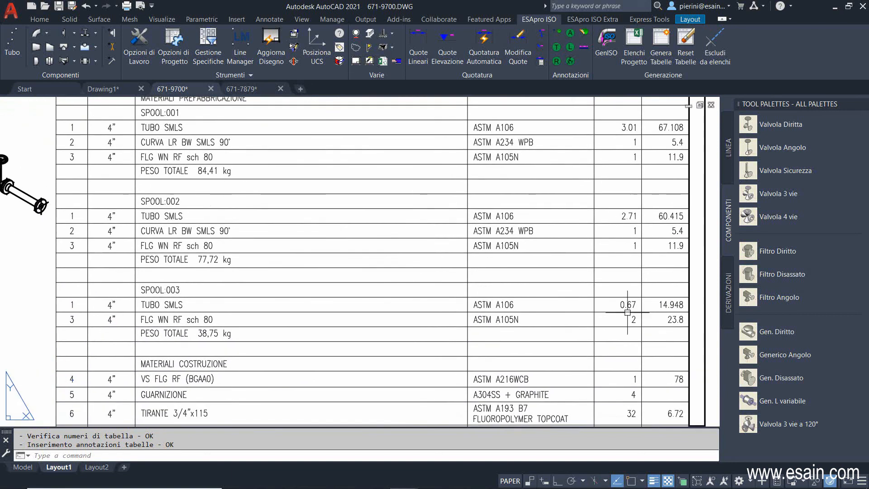
pyautogui.moveTo(253, 322); pyautogui.dragTo(599, 297, button='middle')
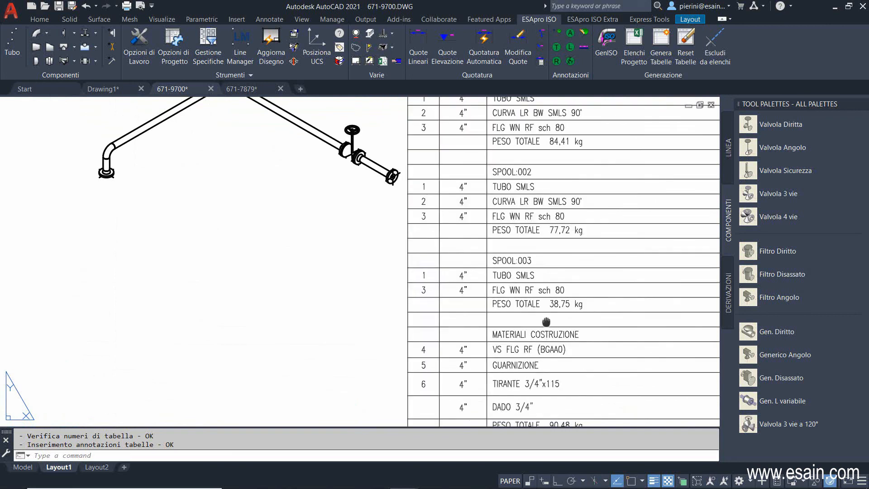
pyautogui.moveTo(543, 314); pyautogui.dragTo(344, 284, button='middle')
pyautogui.moveTo(345, 344); pyautogui.dragTo(322, 255, button='middle')
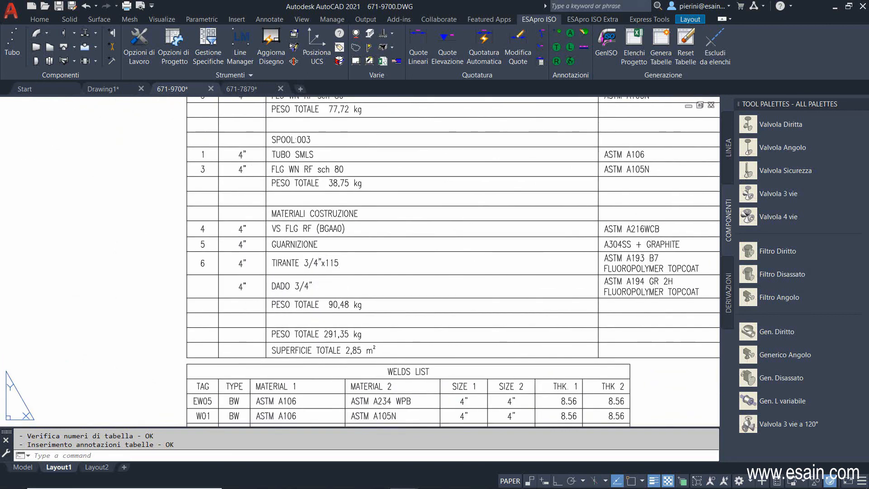
pyautogui.middleClick(339, 289)
pyautogui.middleClick(338, 289)
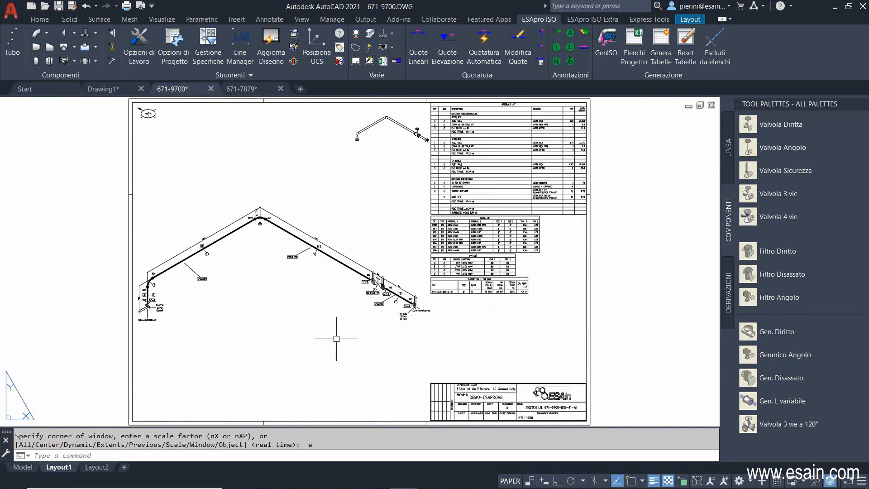